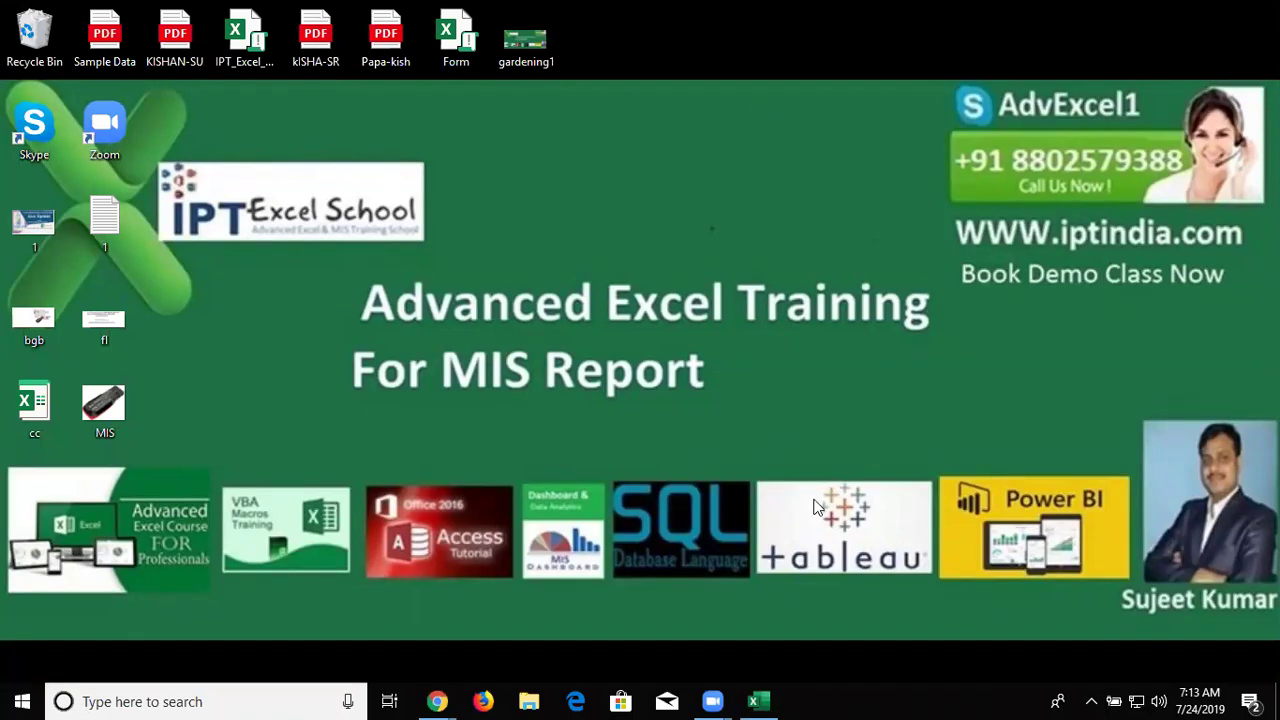
Bring the 'If condition test (1)' Excel workbook to the front, showing its Q11 sheet
left_click(764, 698)
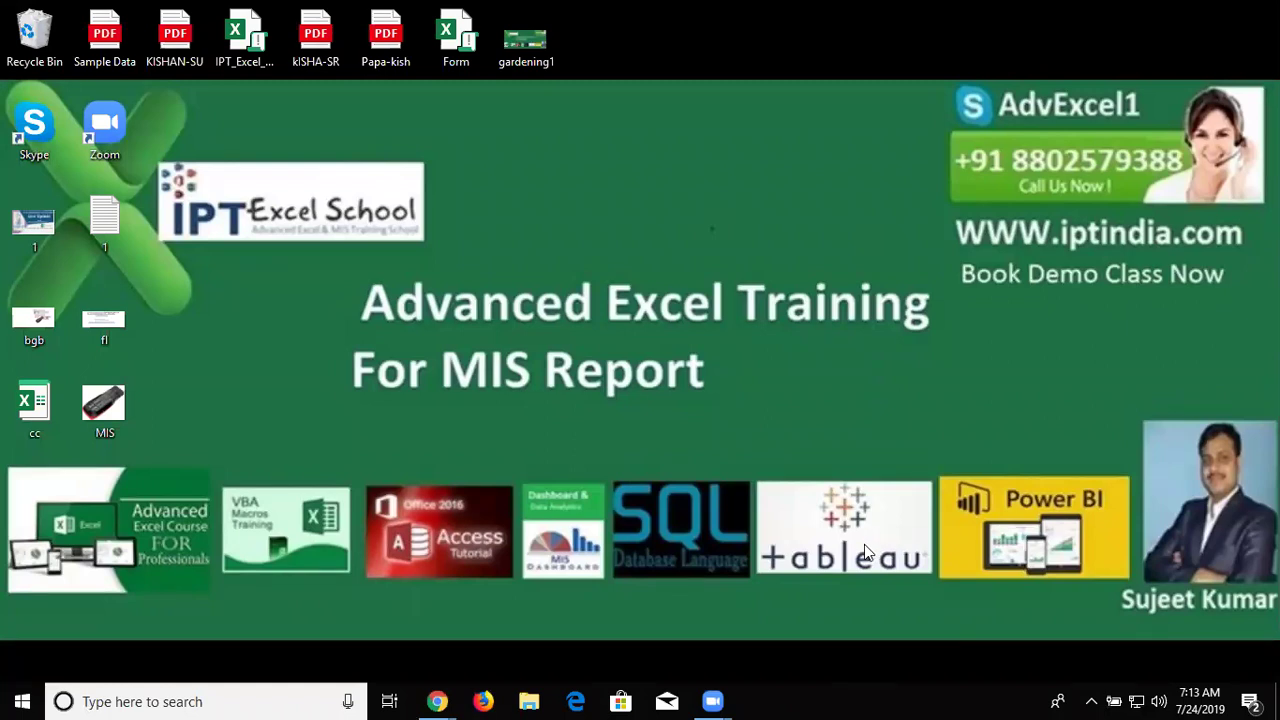
Search the Start menu for 'excel' and launch Excel from the results
key("super")
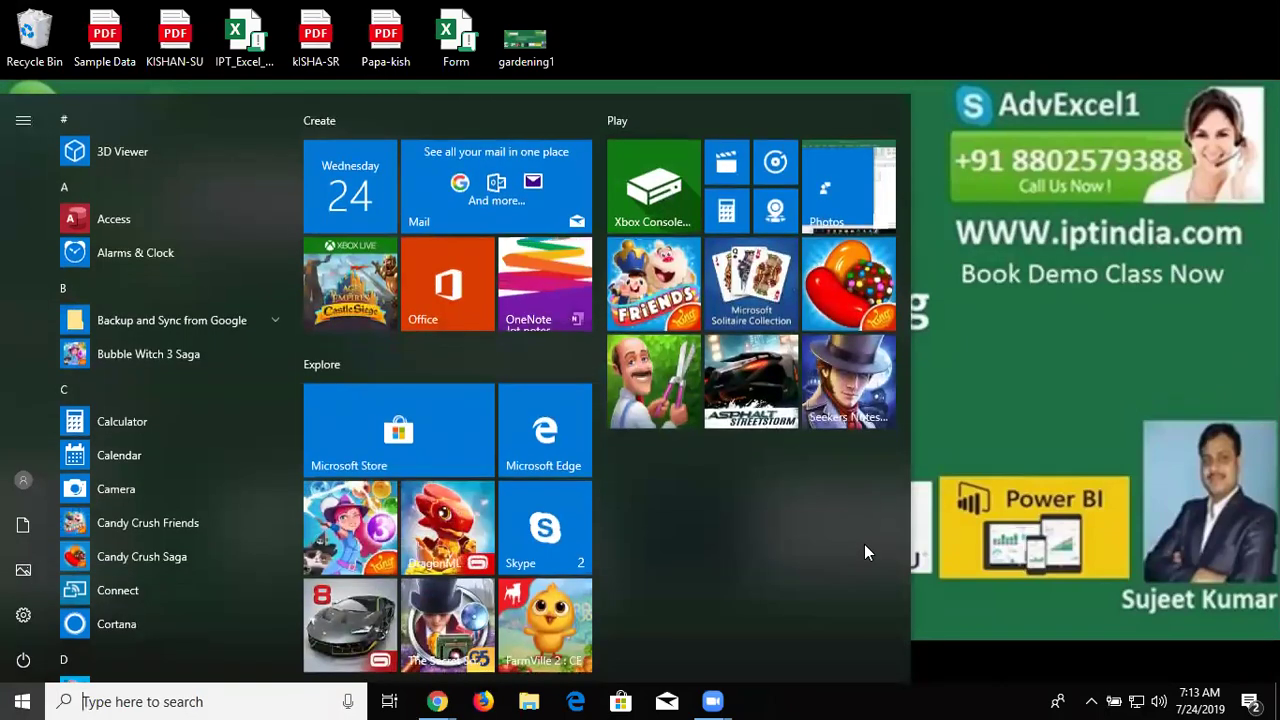
type("excel")
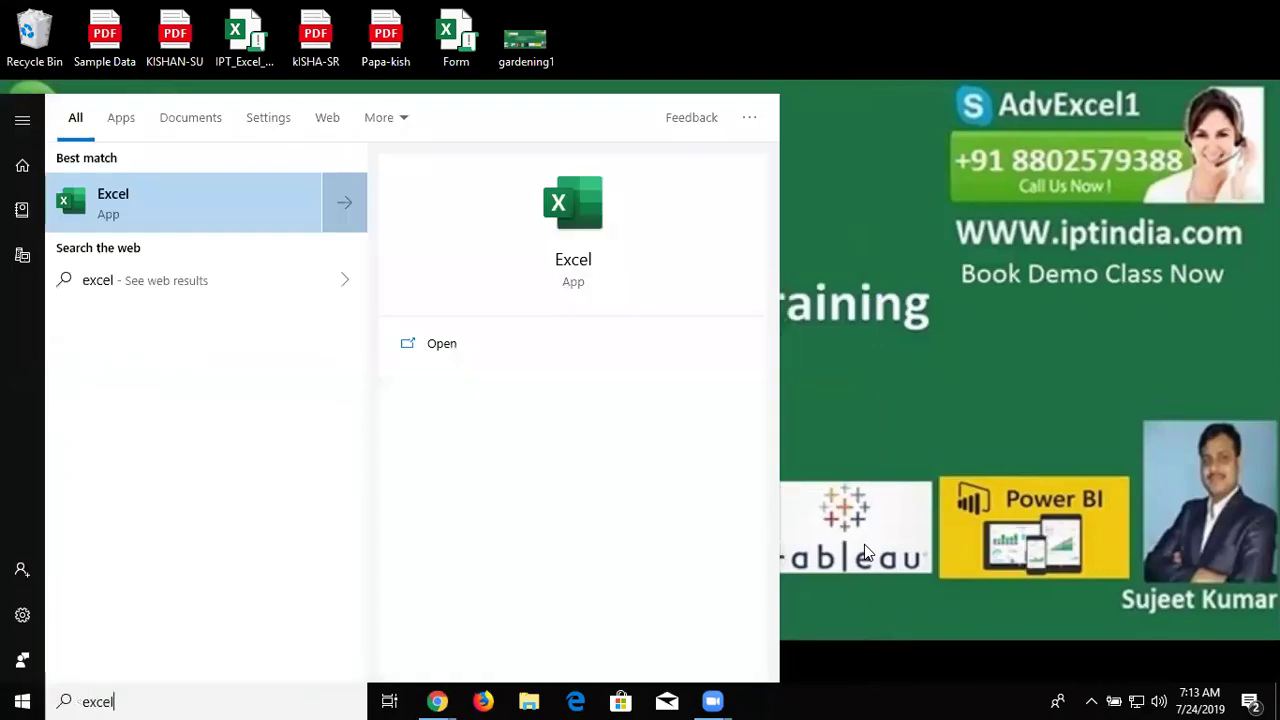
left_click(238, 245)
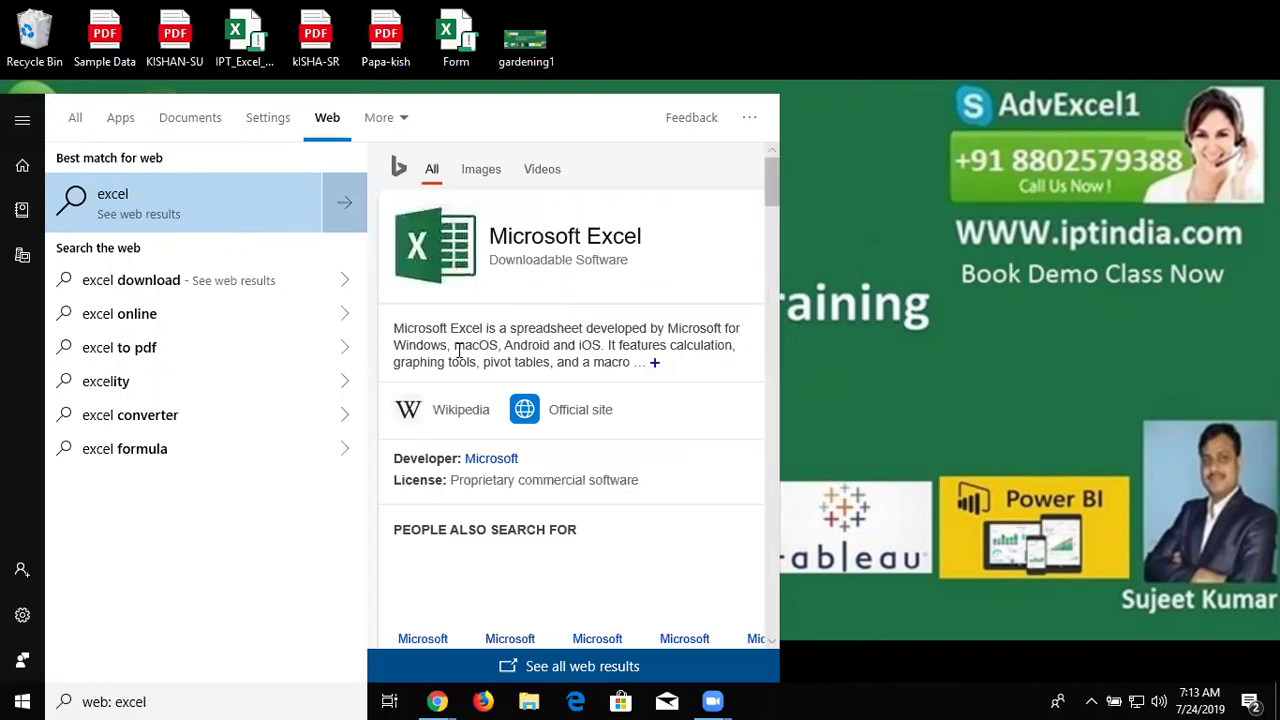
left_click(25, 178)
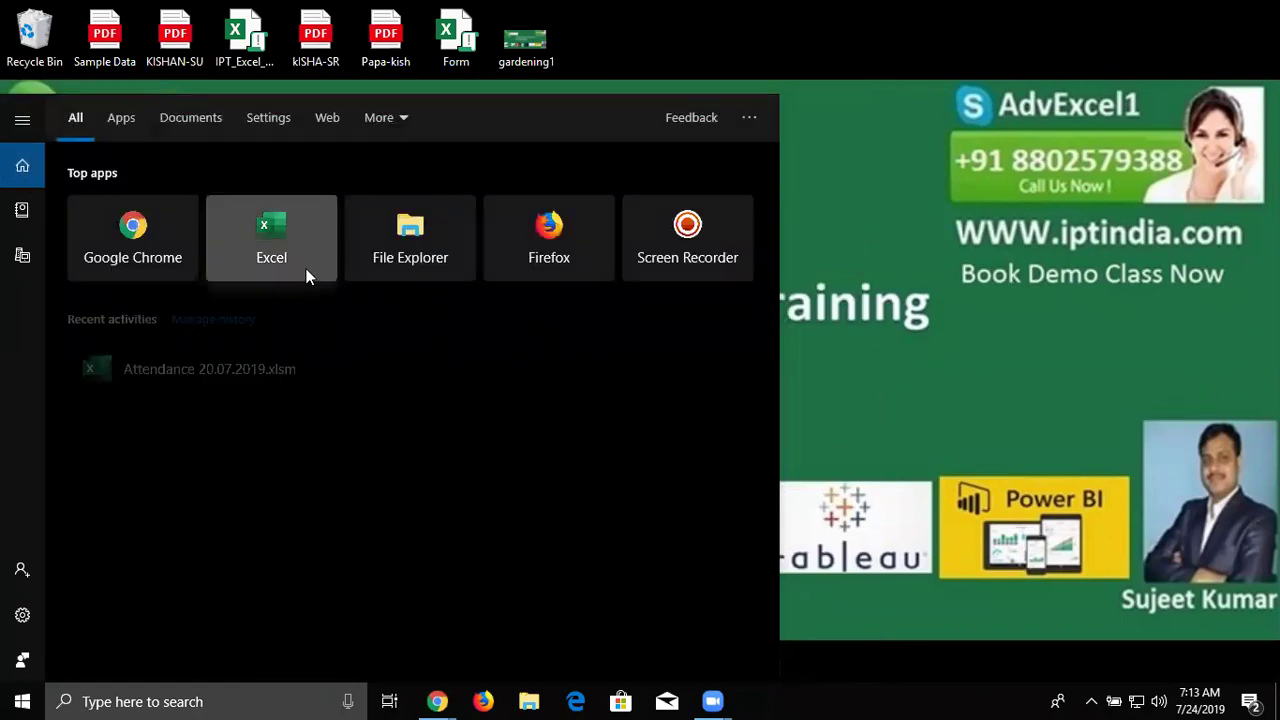
left_click(307, 277)
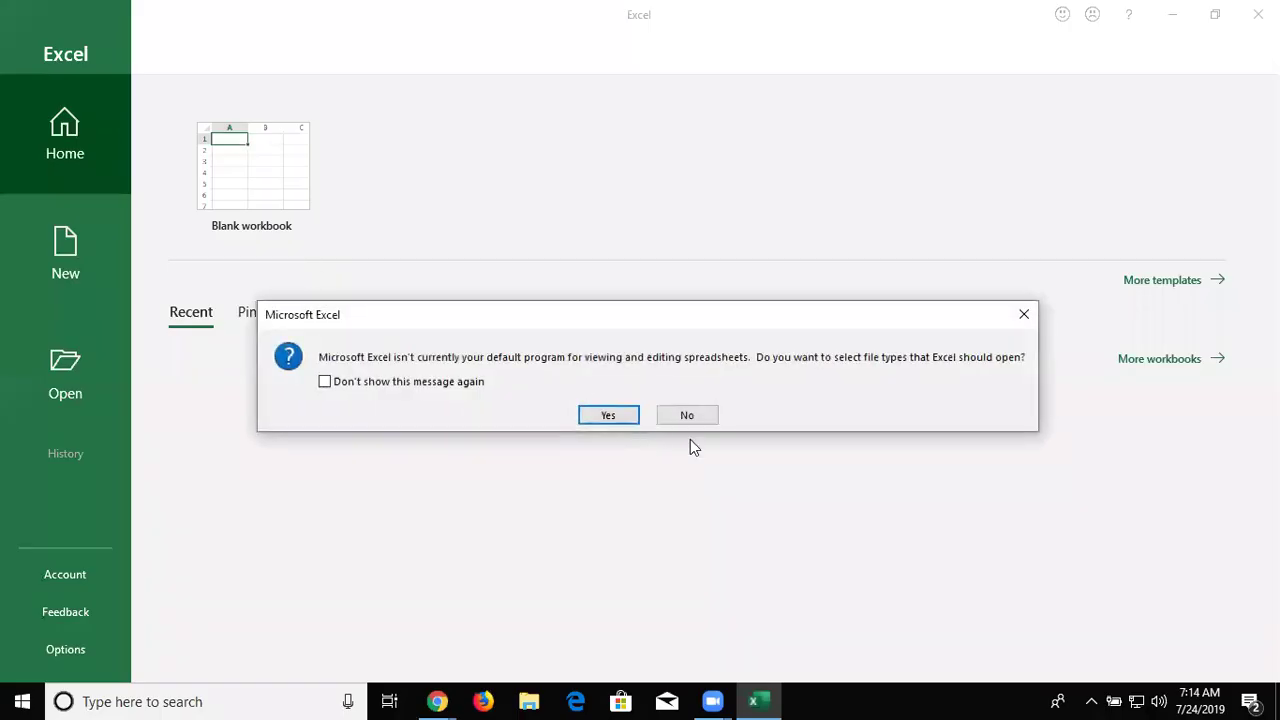
Decline making Excel the default program and create a blank workbook
left_click(703, 420)
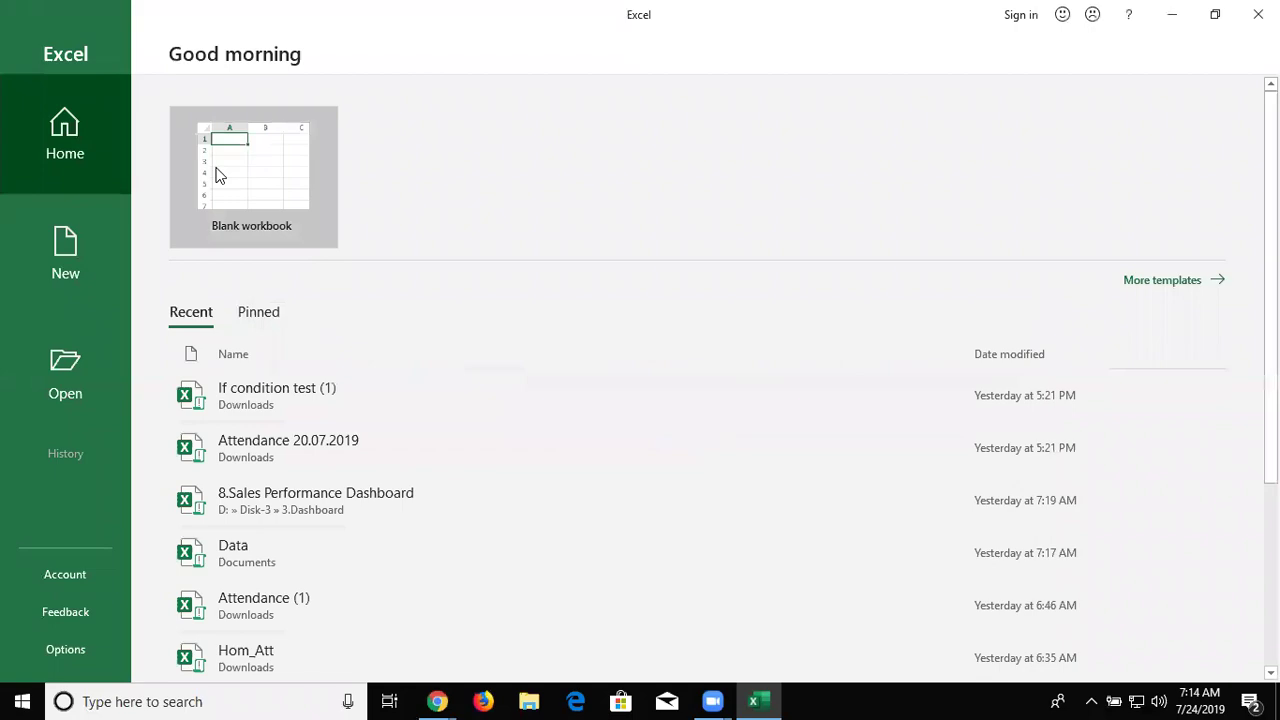
left_click(215, 170)
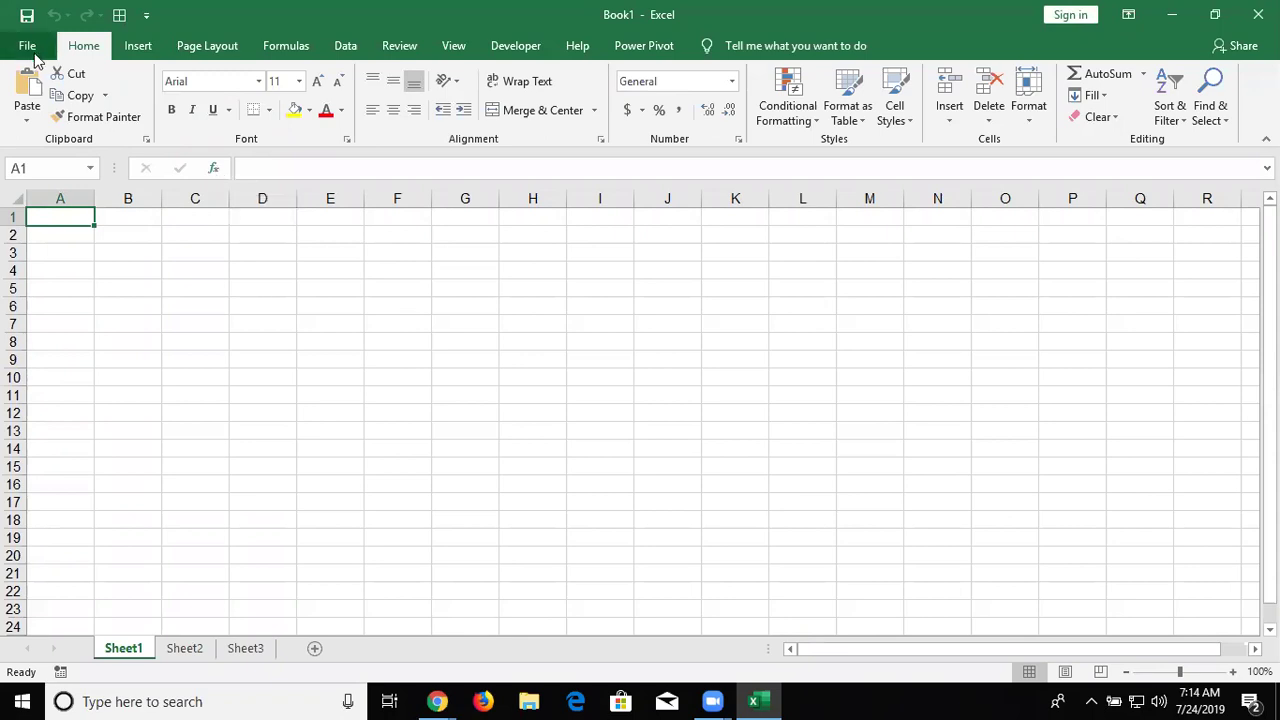
Select D6, B4, column D, D4 and C4 to show their references, ending on A1
left_click(237, 310)
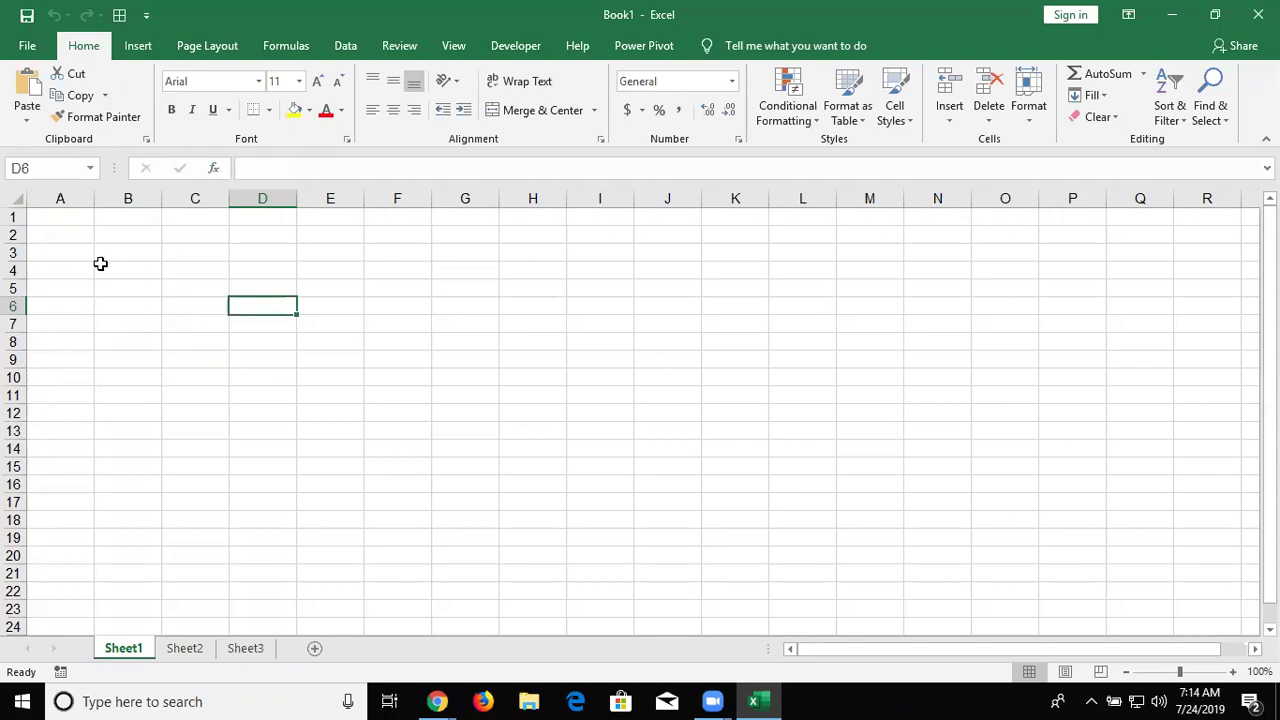
left_click(127, 271)
left_click(270, 199)
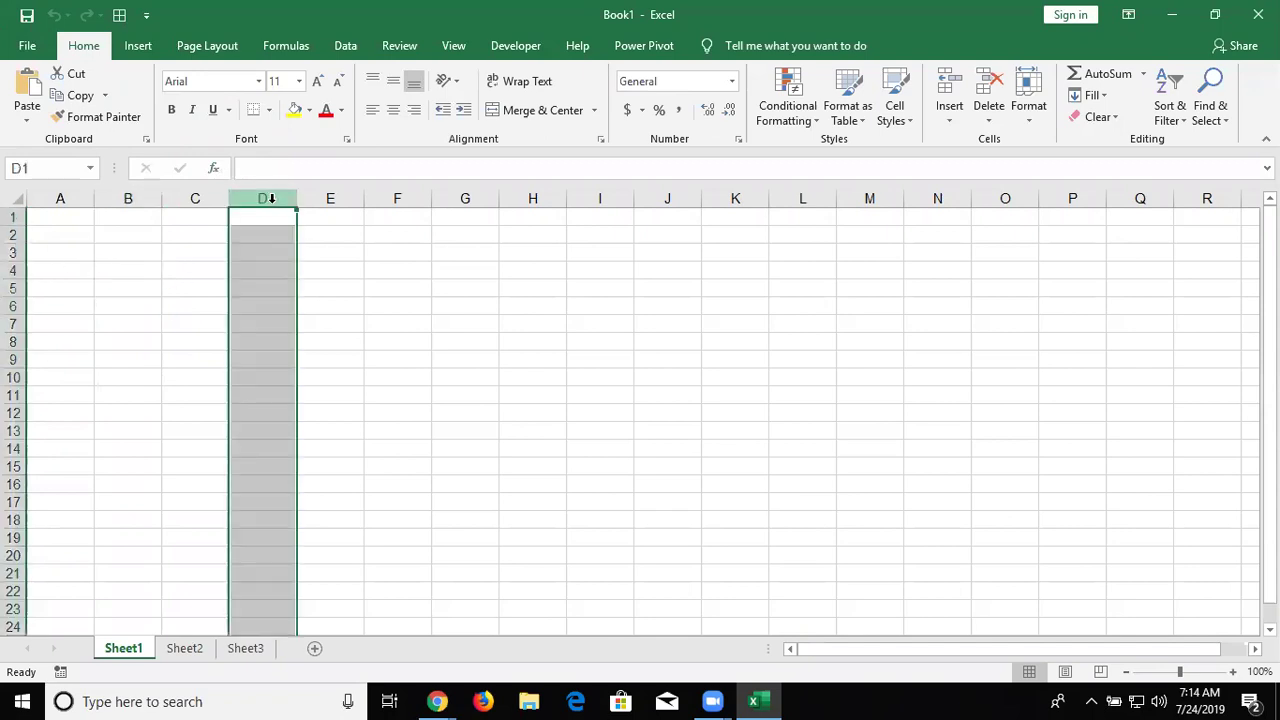
left_click(261, 268)
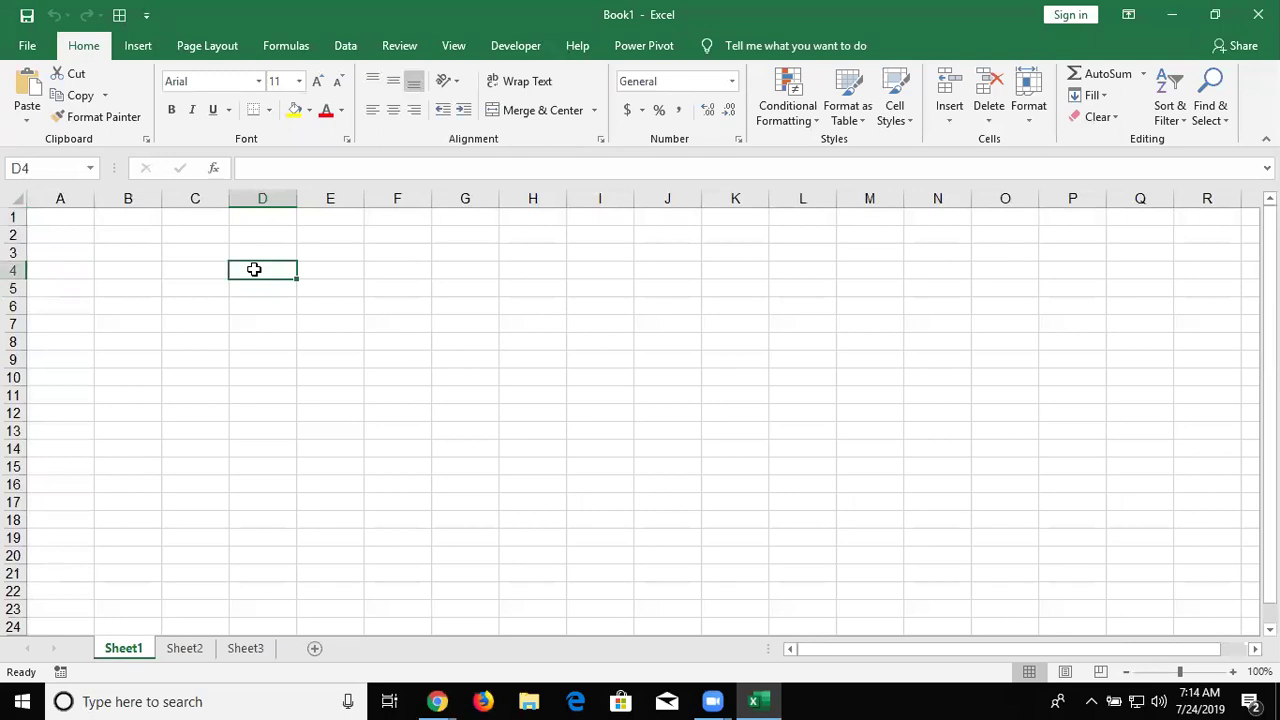
left_click(220, 269)
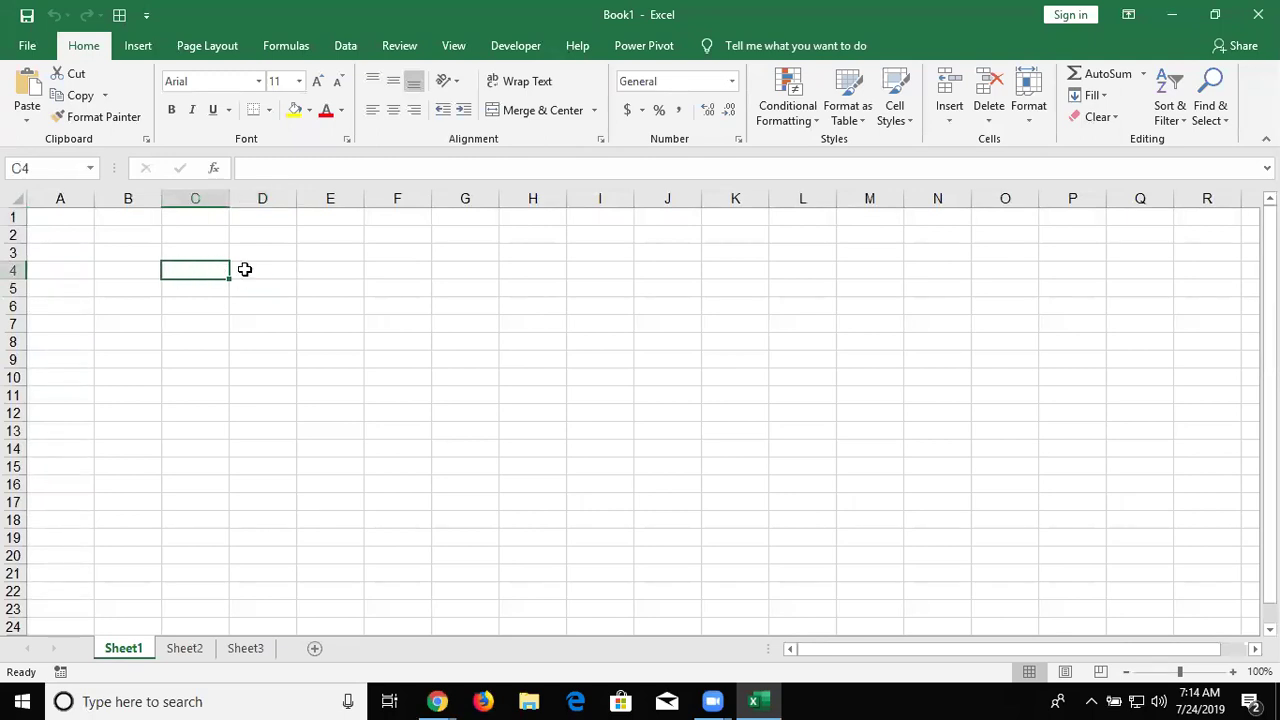
left_click(244, 269)
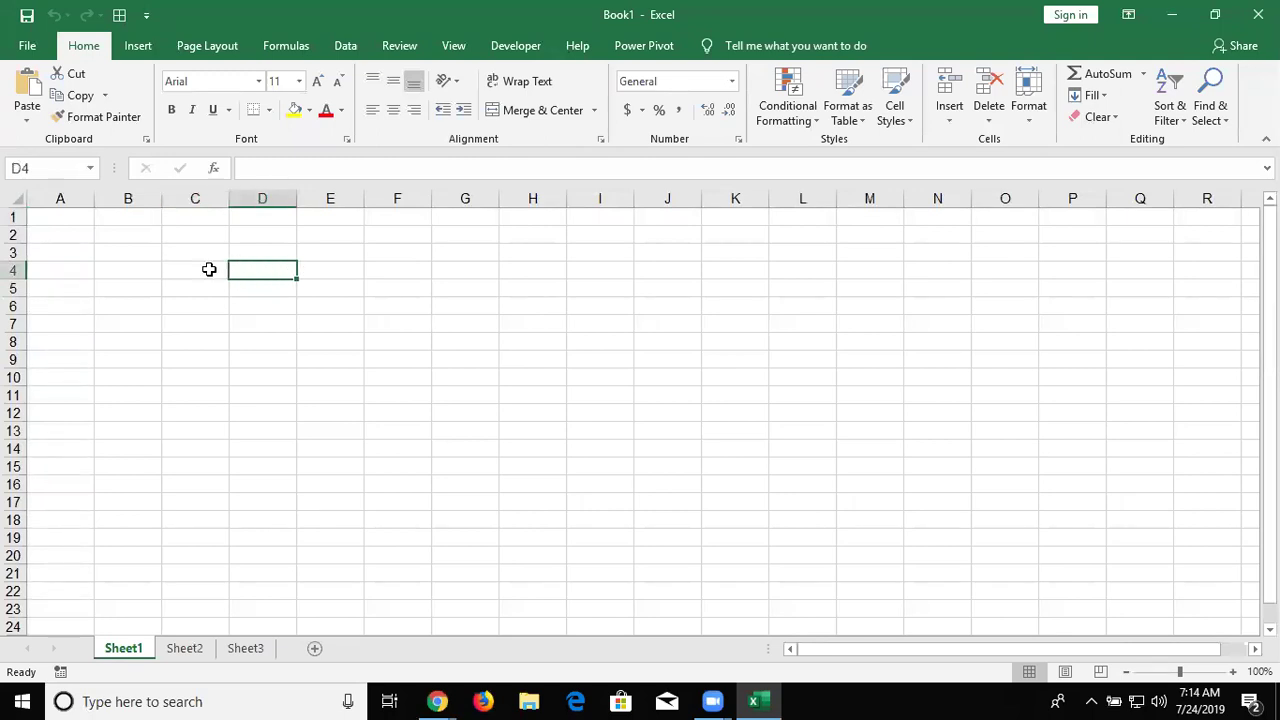
left_click(208, 269)
left_click(60, 216)
Put 20 in A1 and =A1+20 in C4, showing 40, then go to Sheet2
type("2")
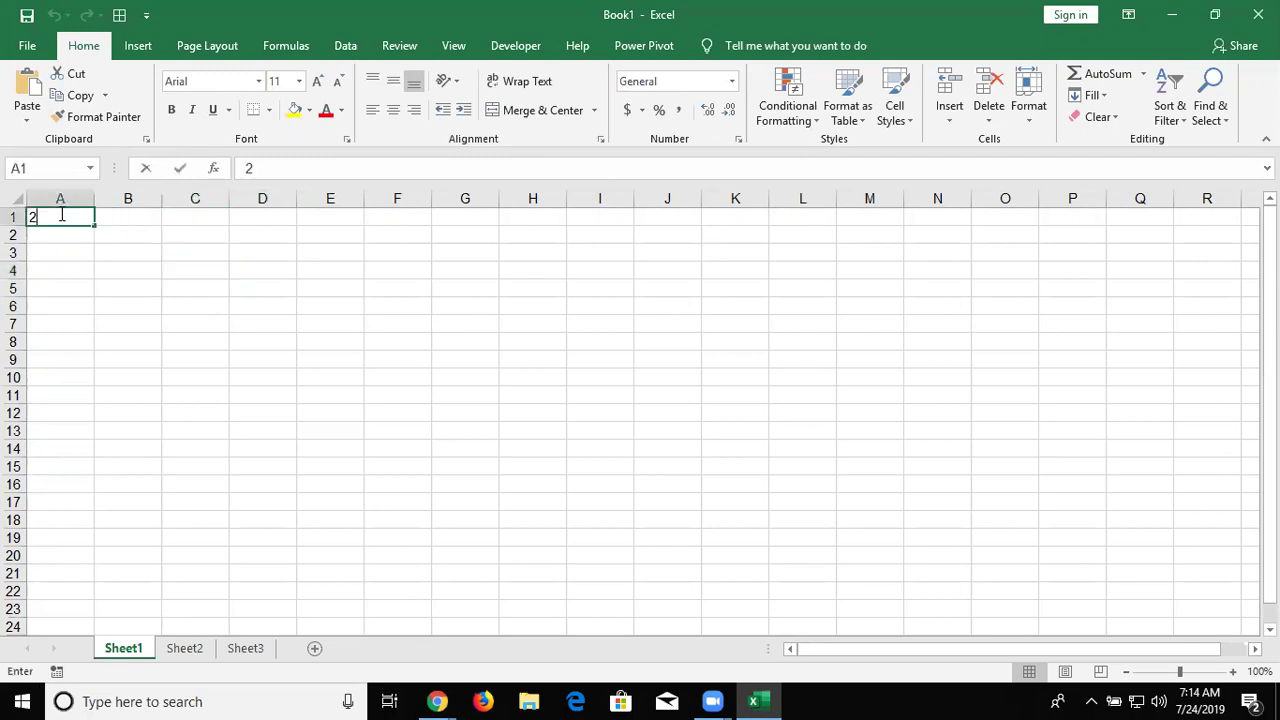
type("0")
left_click(237, 285)
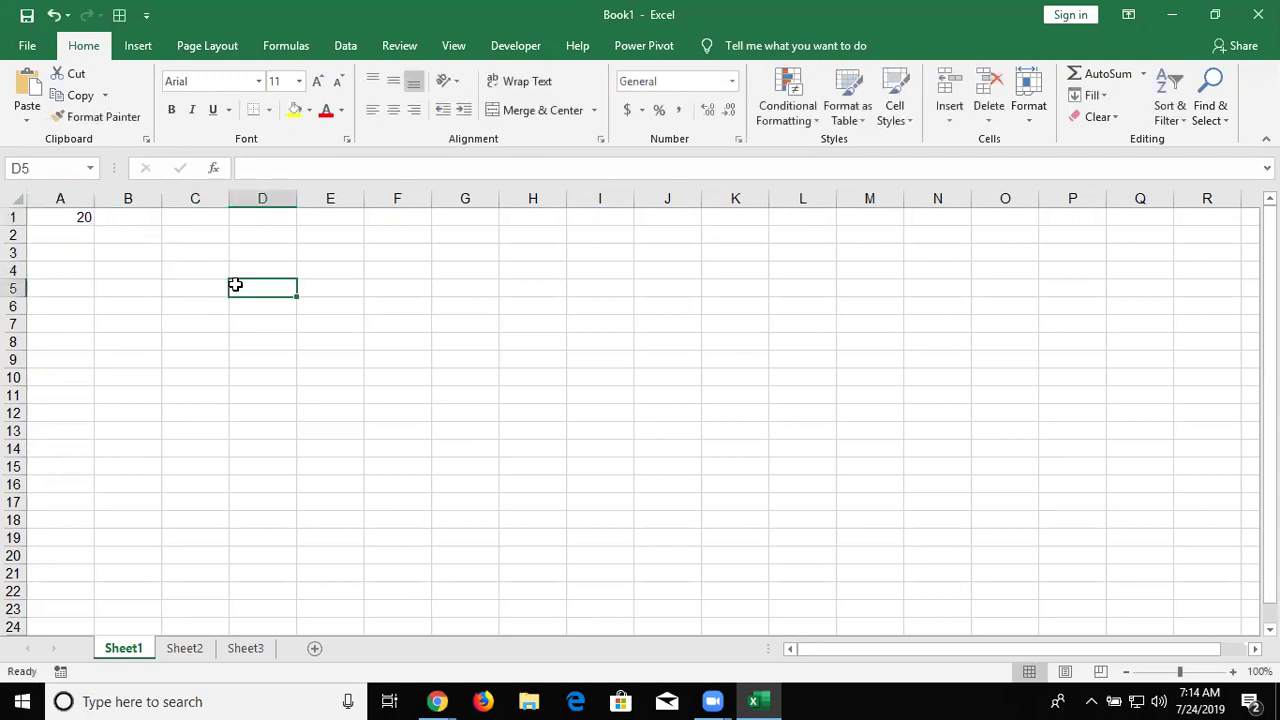
left_click(209, 269)
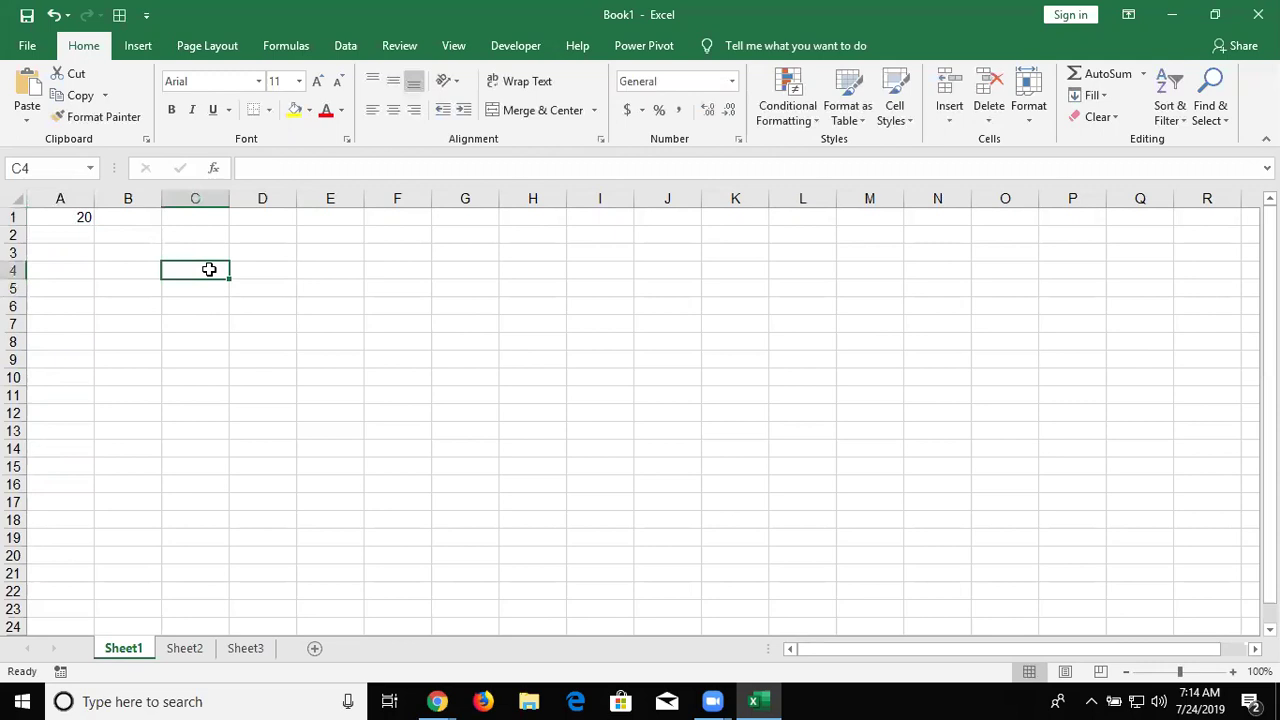
type("=")
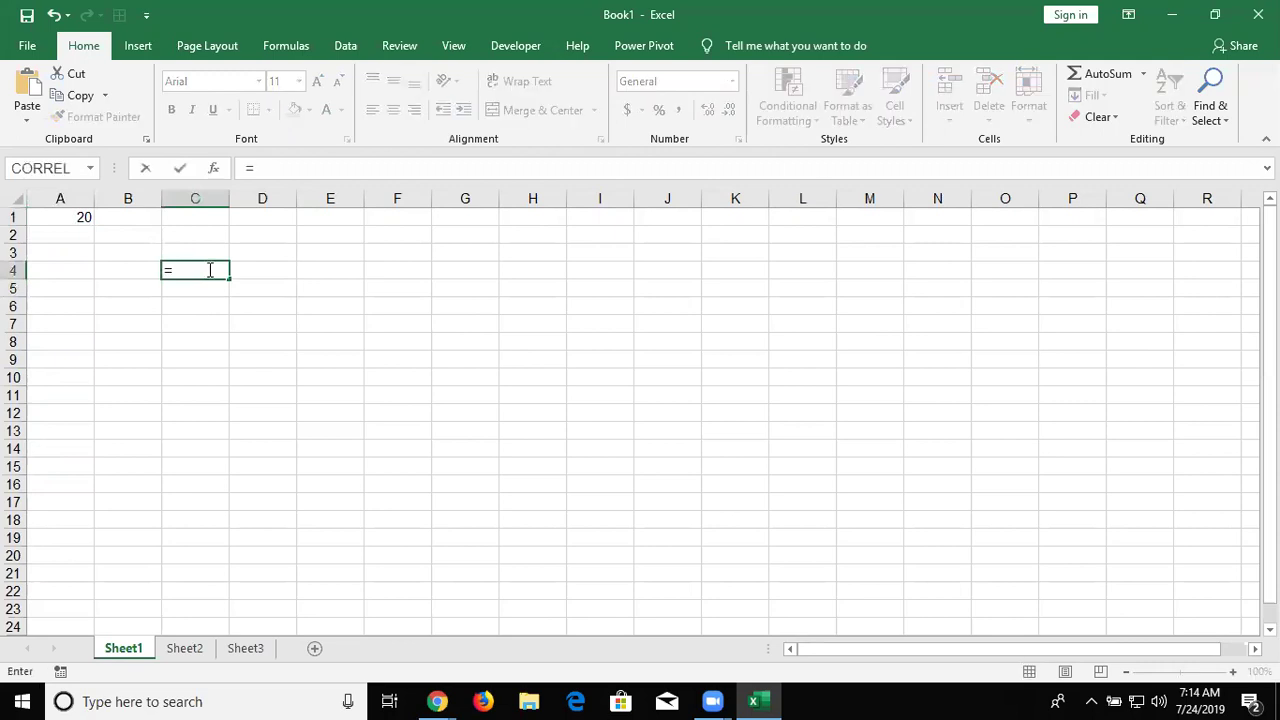
left_click(47, 222)
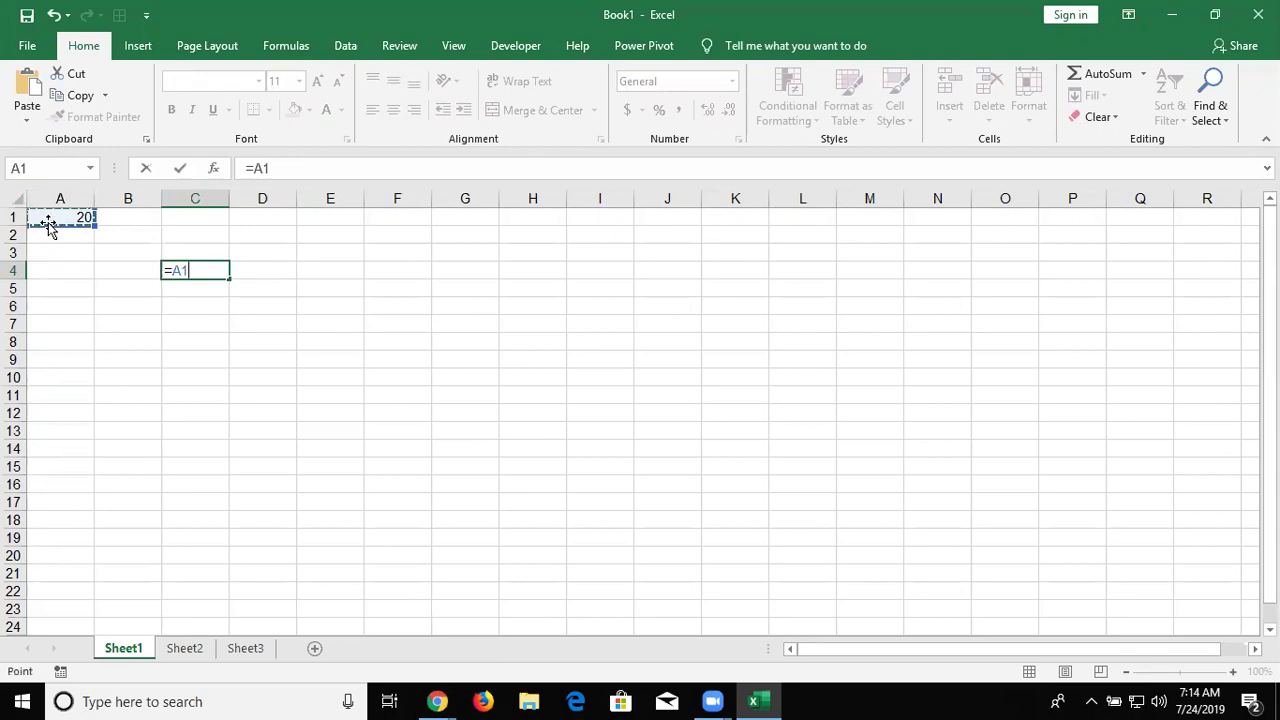
type("+2")
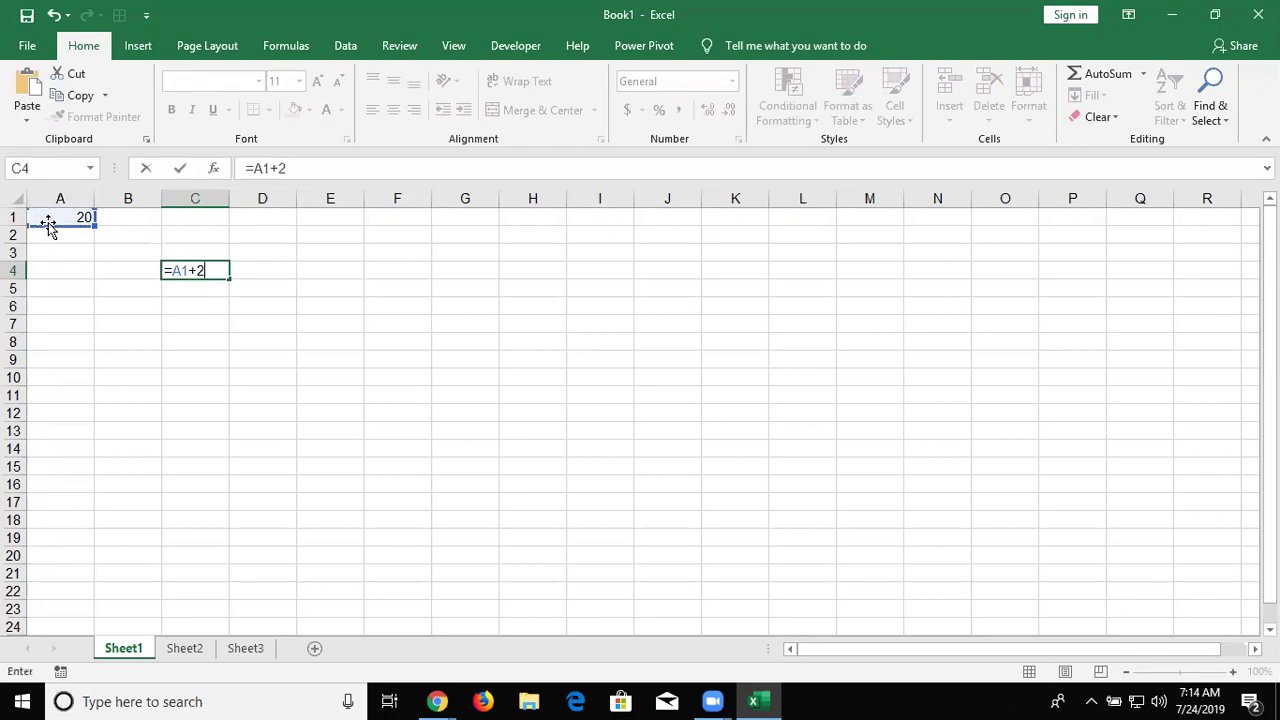
type("0")
key("Return")
key("Up")
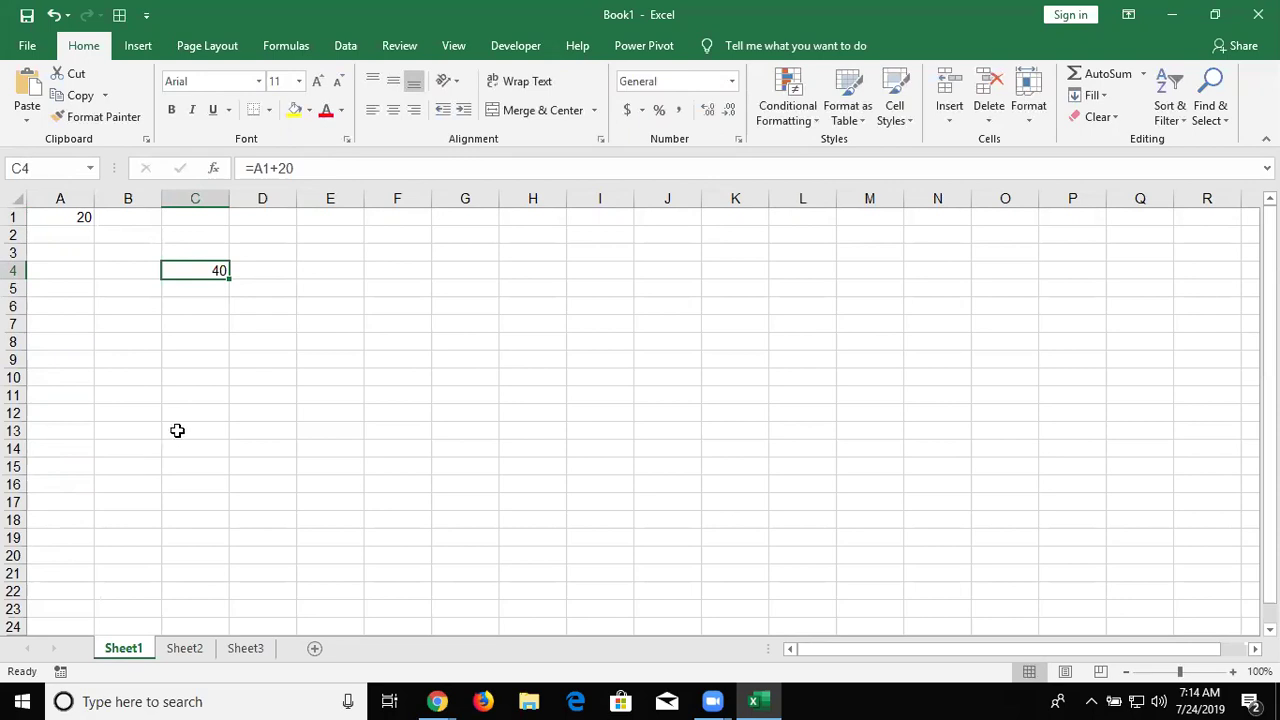
left_click(197, 660)
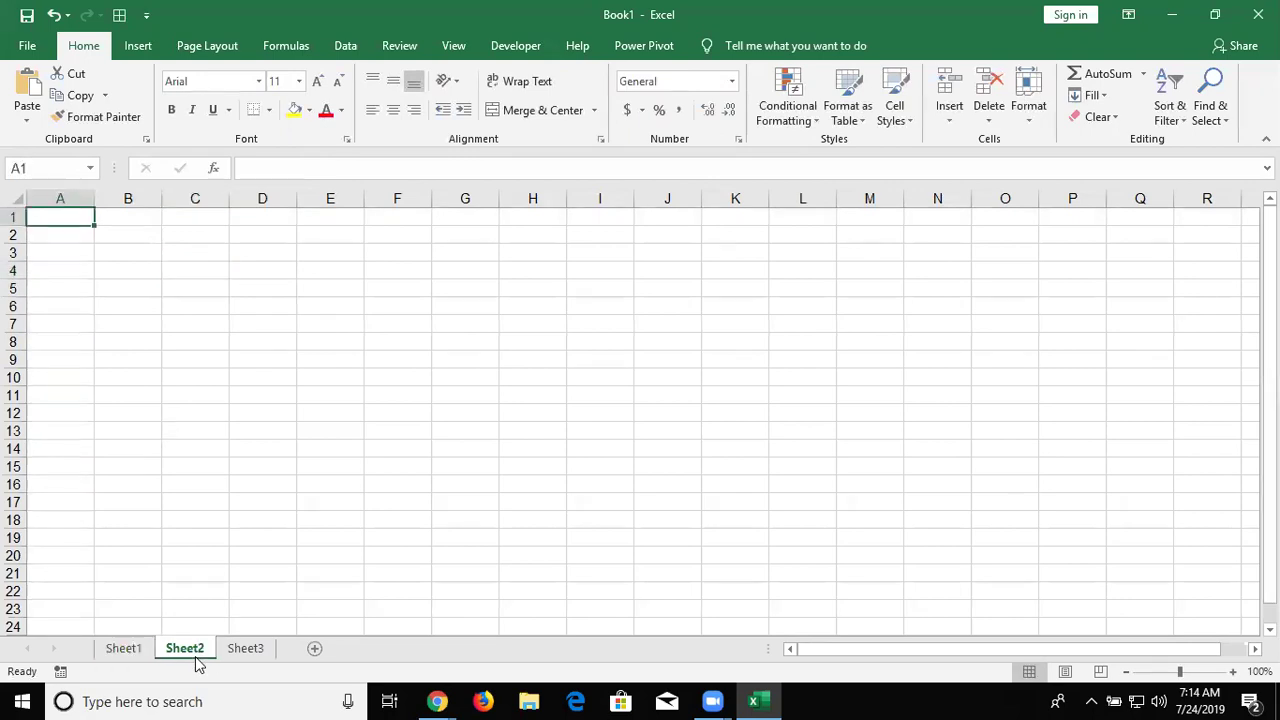
Enter 20 in Sheet2!A1 and start a formula in Sheet1's C5 pointing to Sheet2!A1
type("20")
left_click(130, 650)
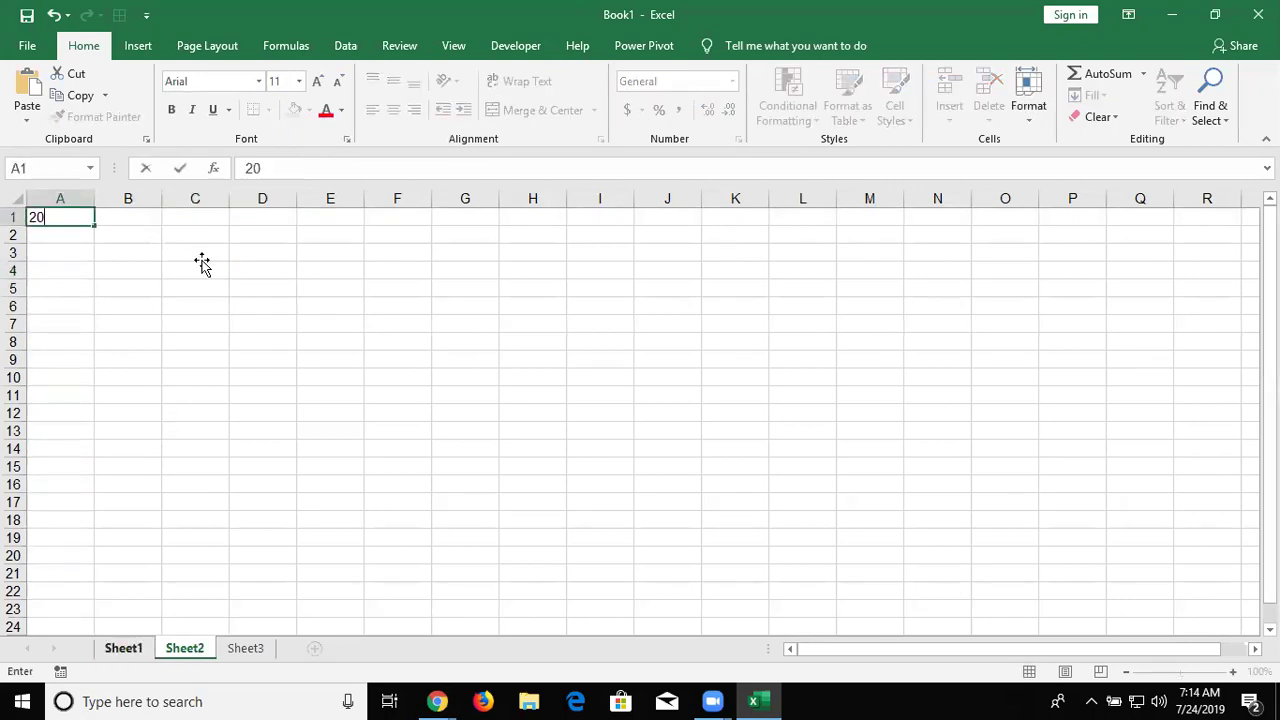
left_click(207, 290)
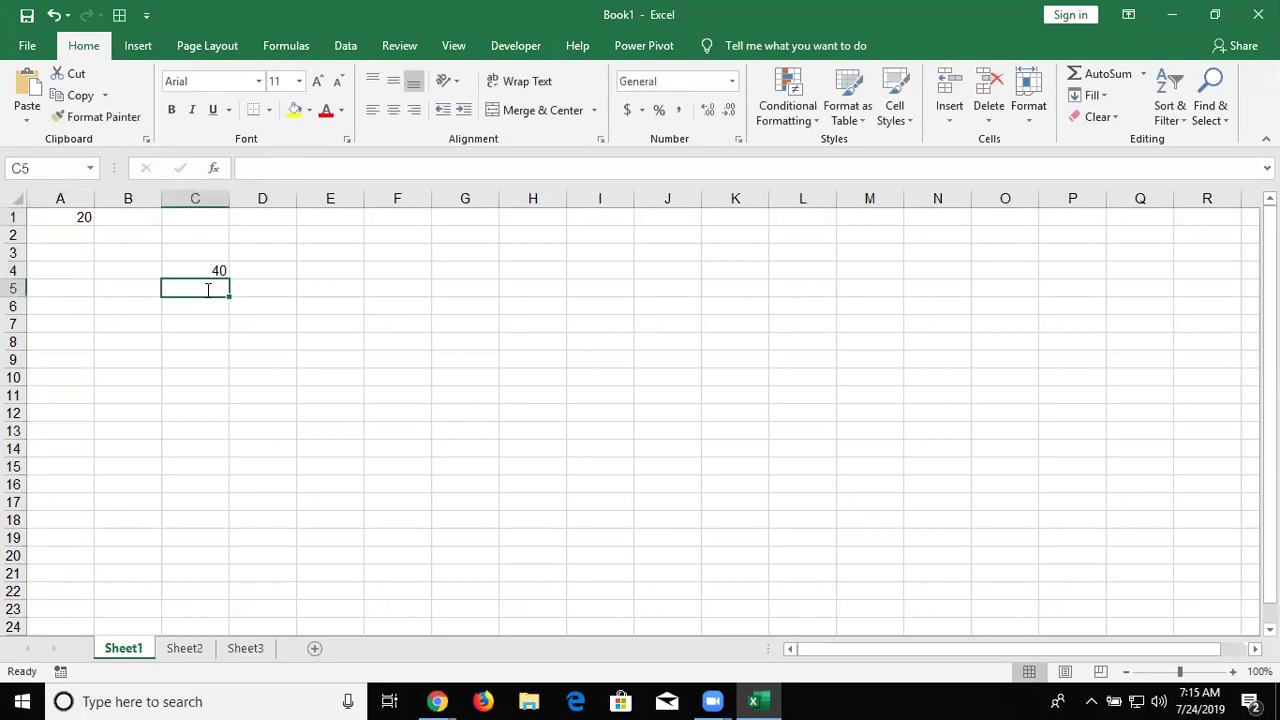
type("=")
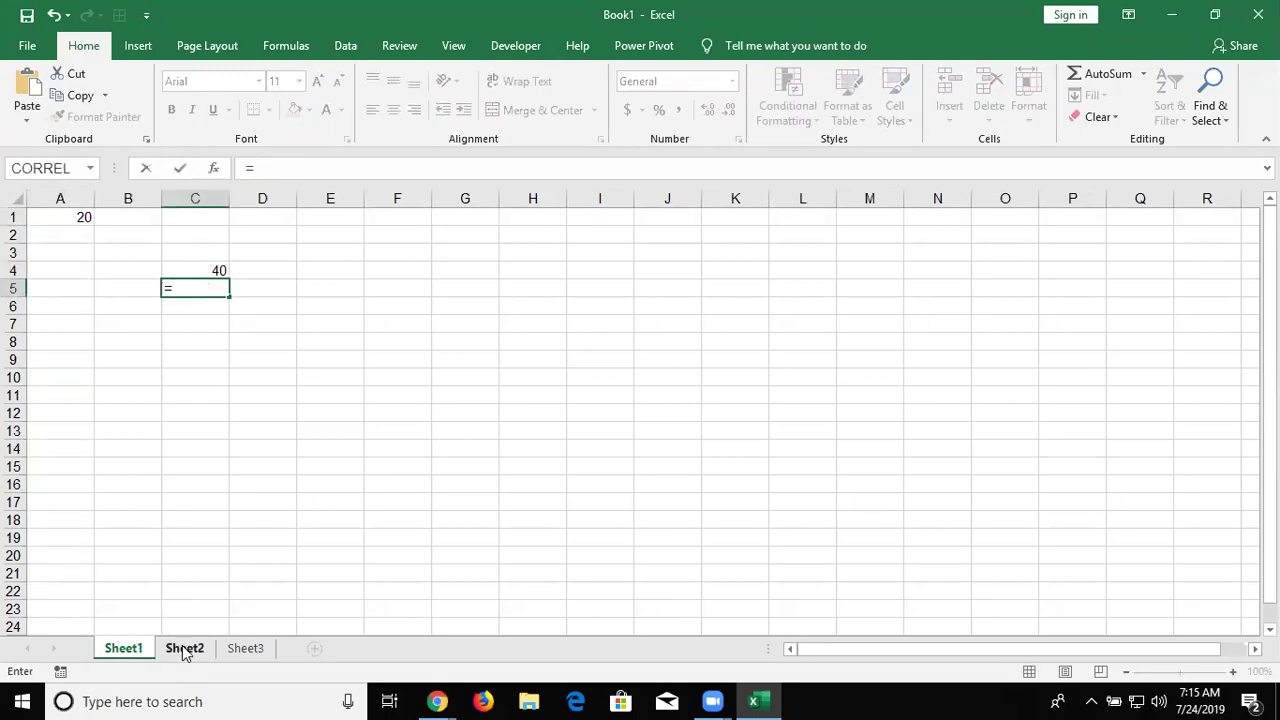
left_click(184, 650)
left_click(73, 222)
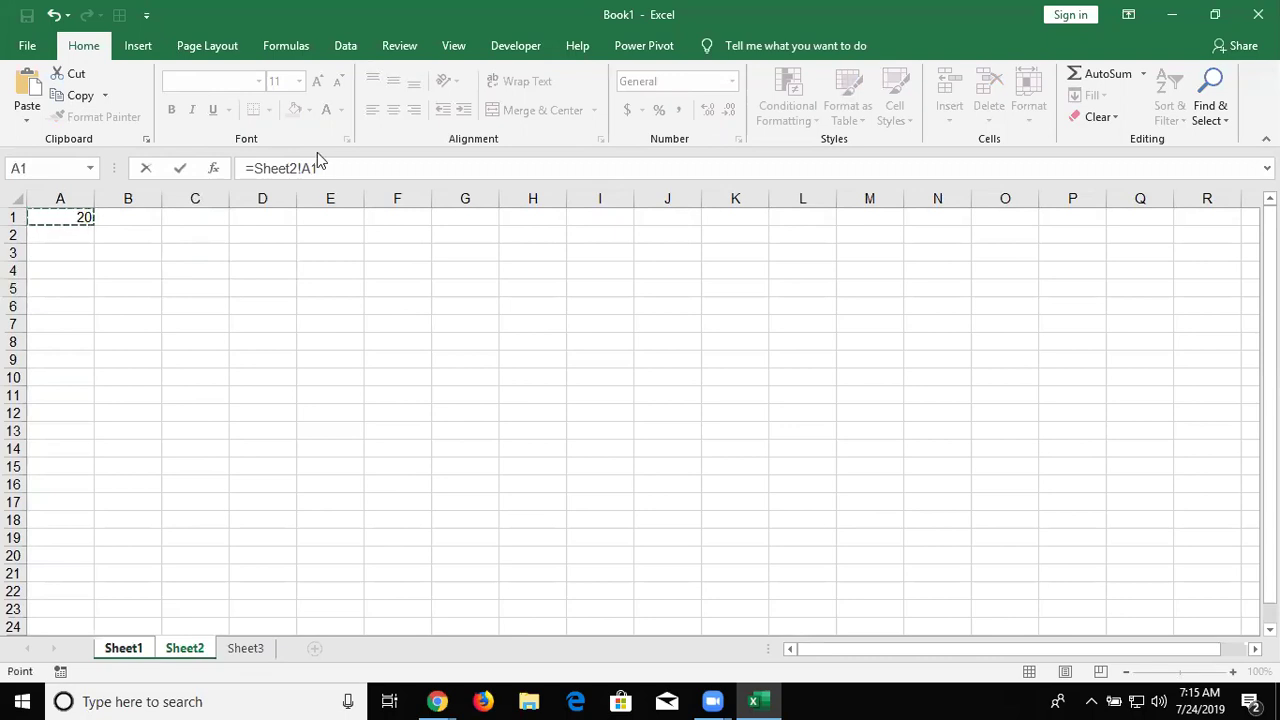
Review the sheet name in the =Sheet2!A1 formula and commit it in C5
left_click(320, 167)
double_click(299, 170)
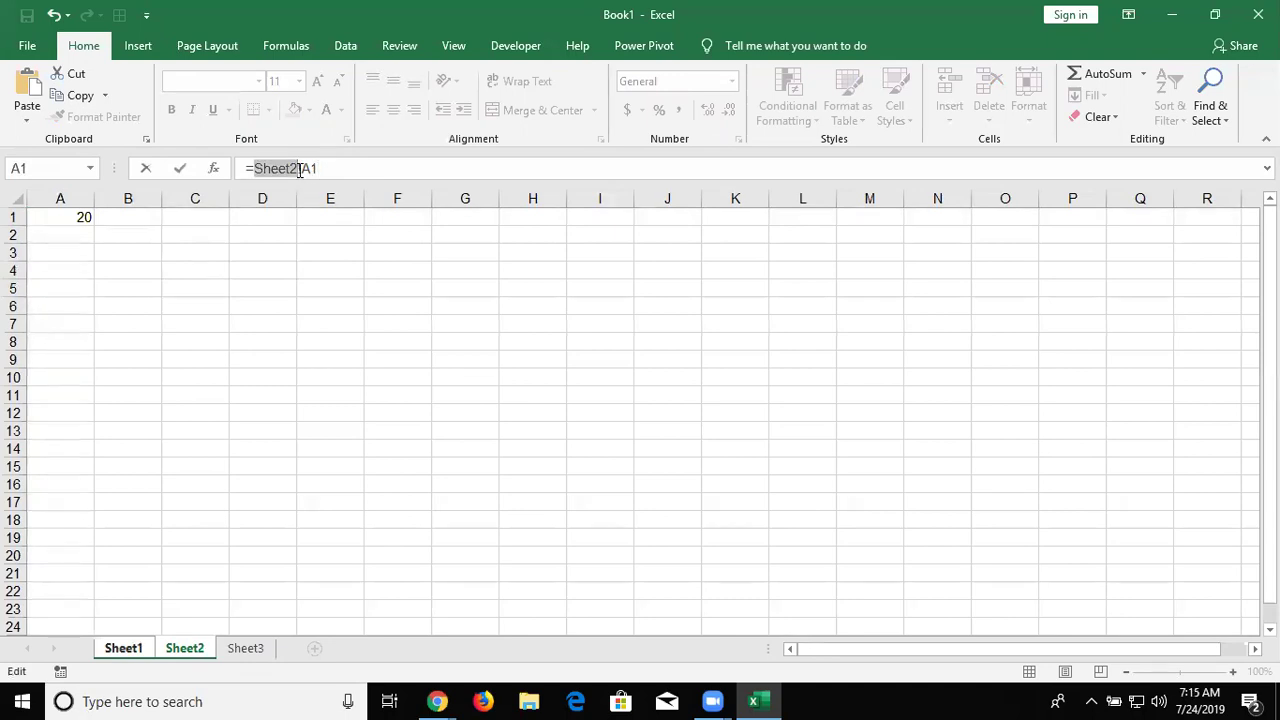
left_click(299, 170)
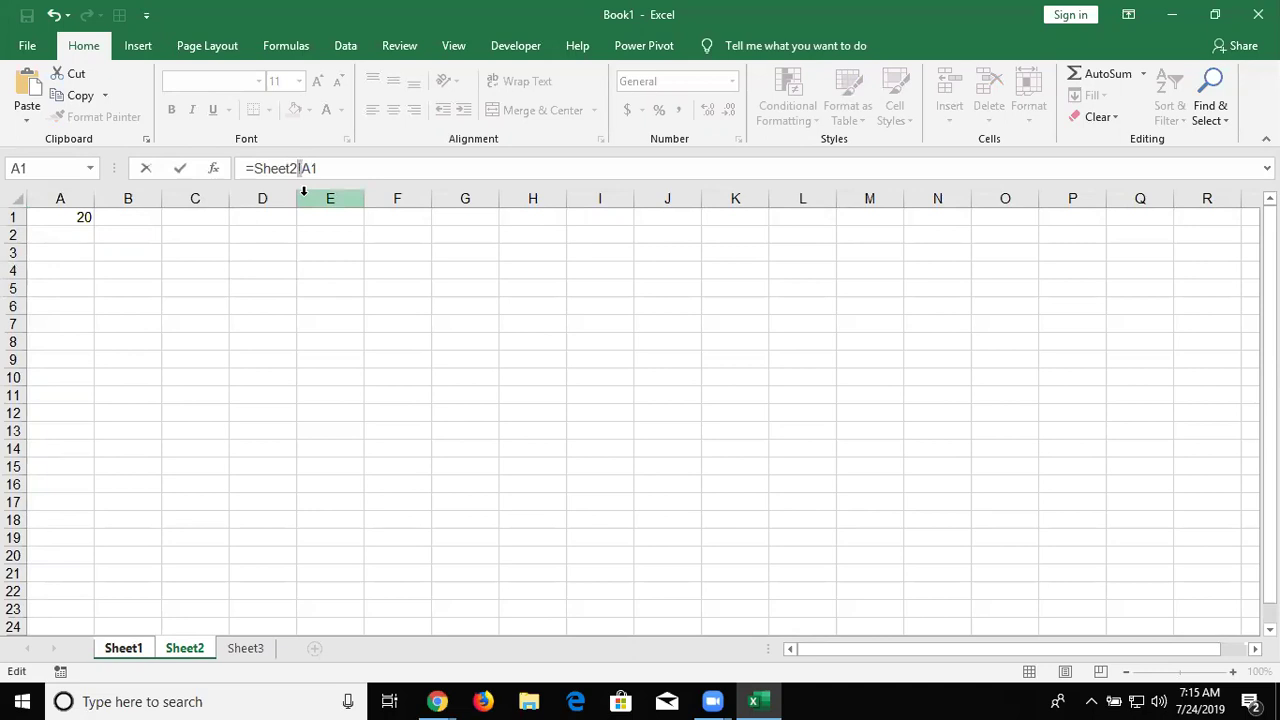
key("Return")
key("Return")
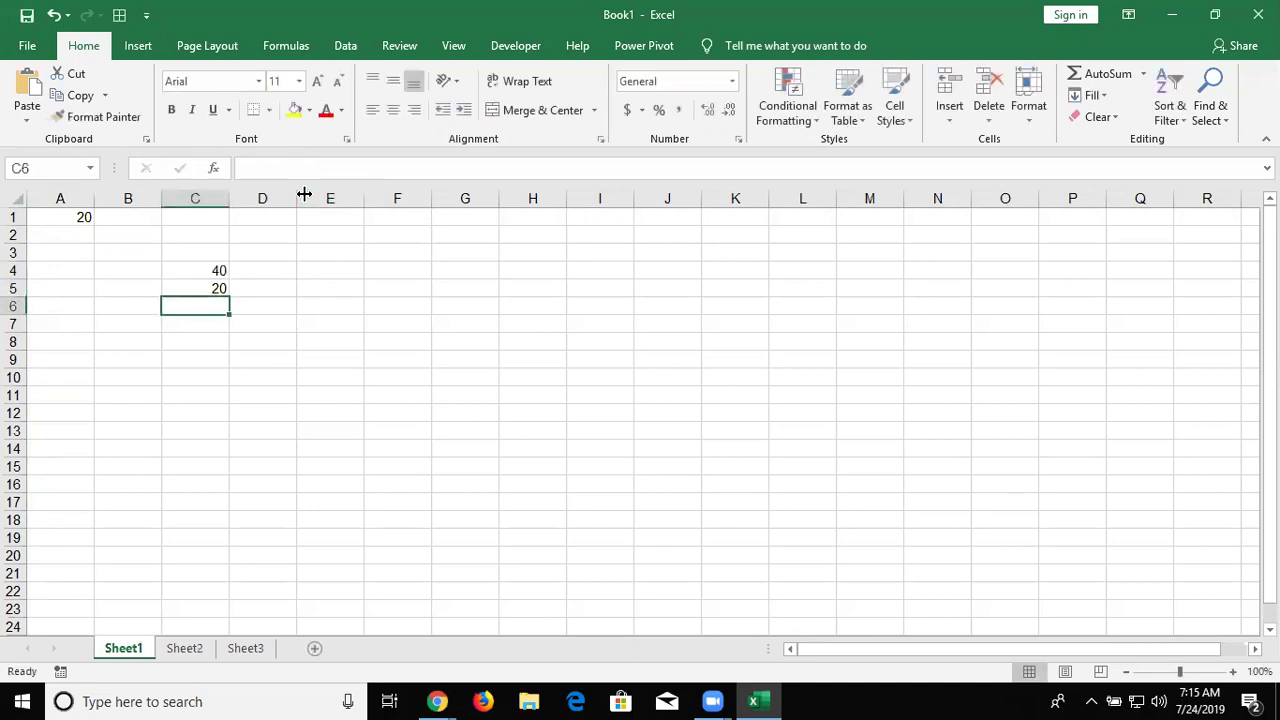
Open the Data workbook from the Recent list in File > Open
left_click(30, 46)
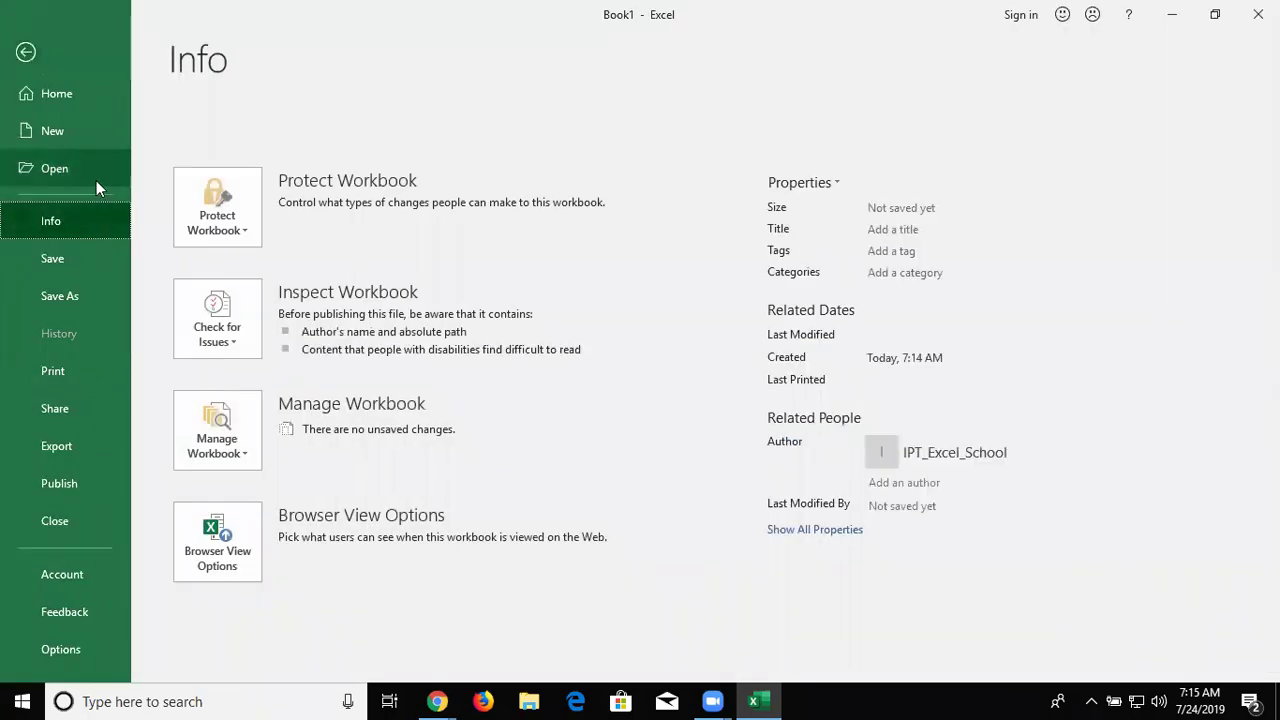
key("Up")
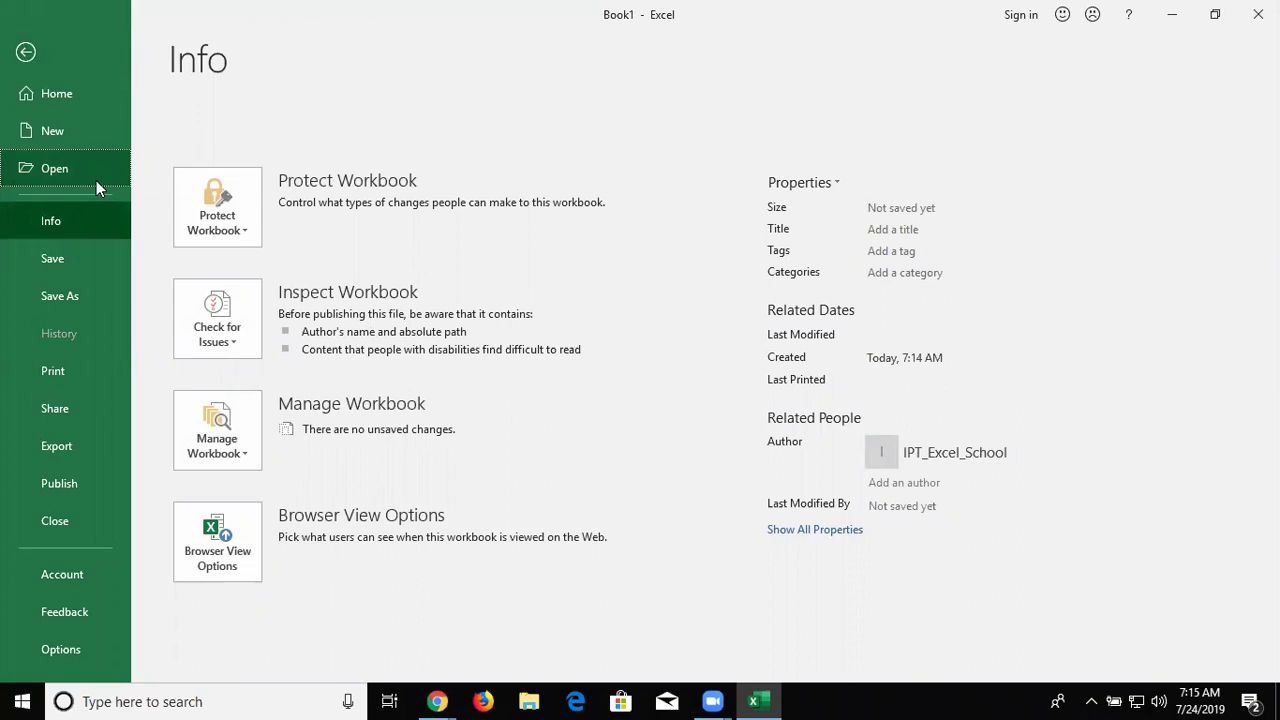
left_click(96, 184)
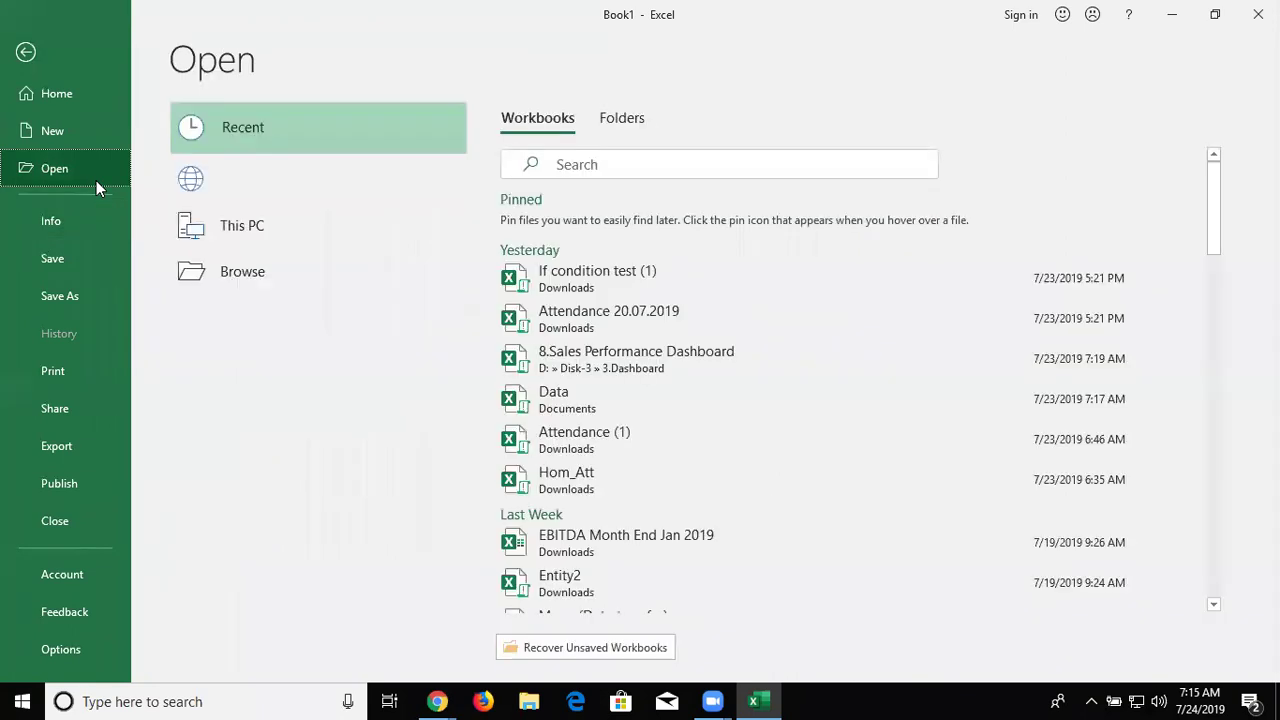
left_click(570, 401)
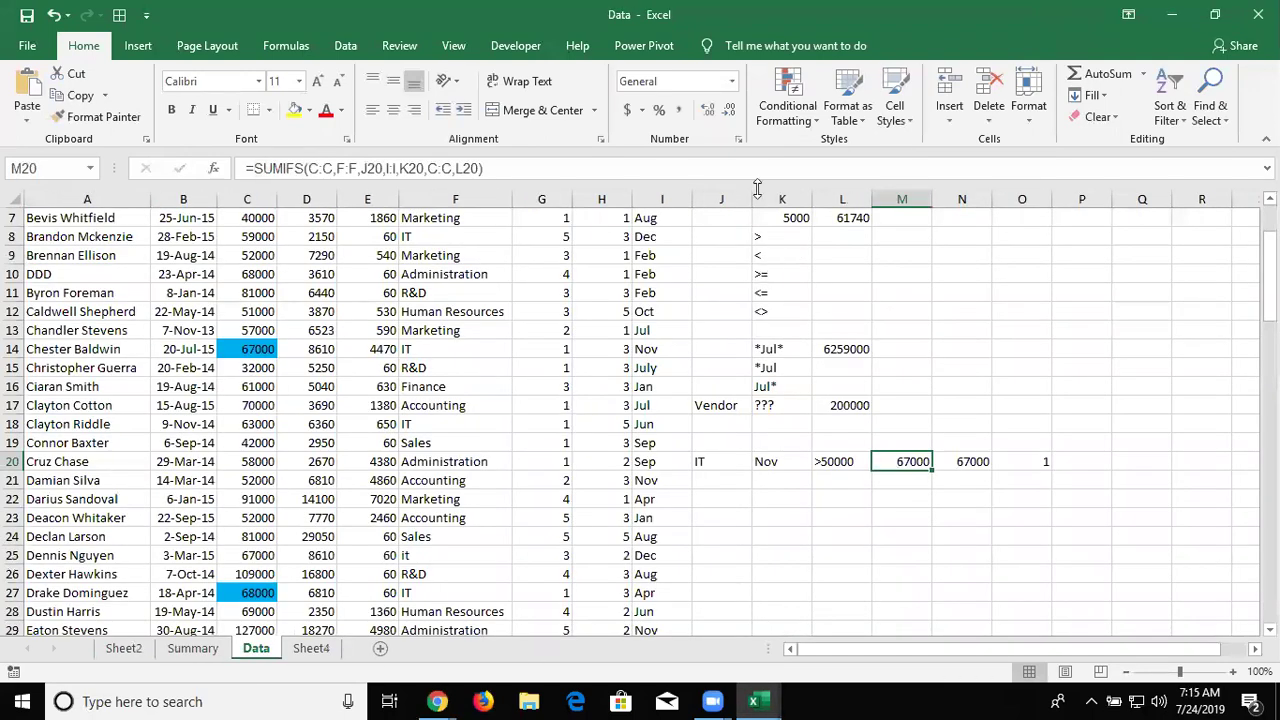
Enter 20 in A1 of the Data workbook's Sheet2
left_click(124, 648)
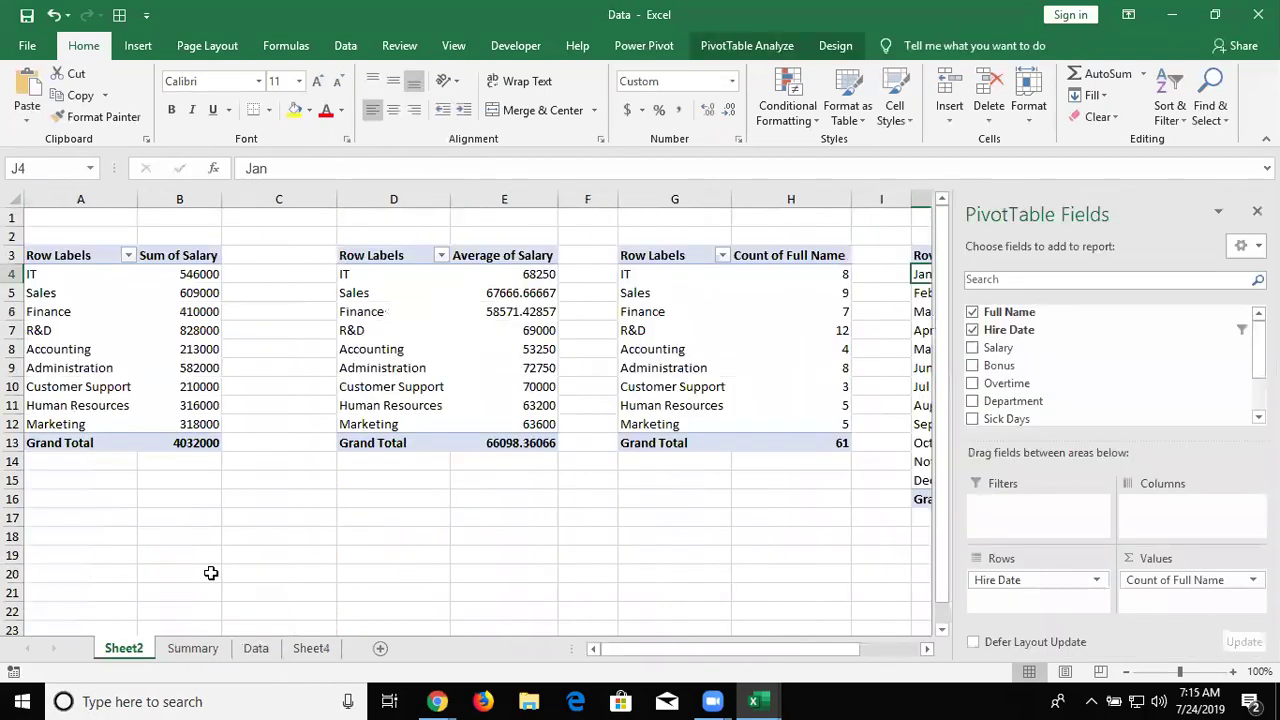
left_click(211, 572)
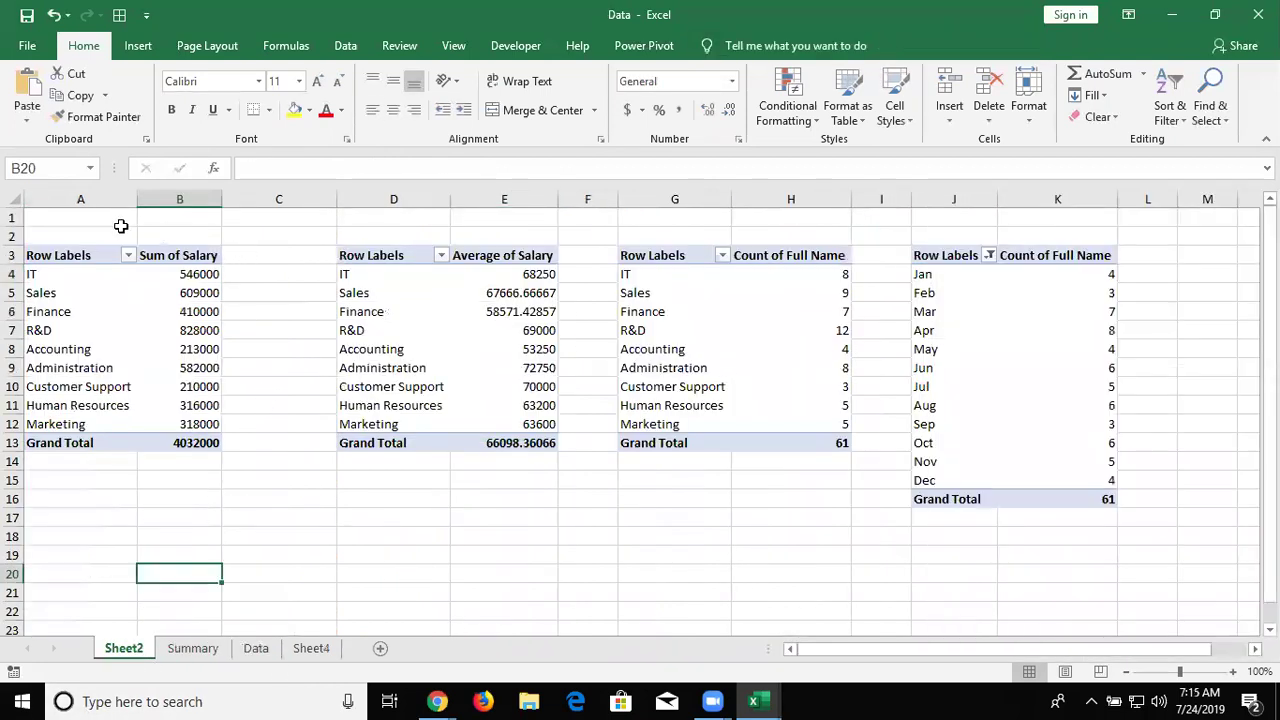
left_click(117, 224)
type("20")
key("Return")
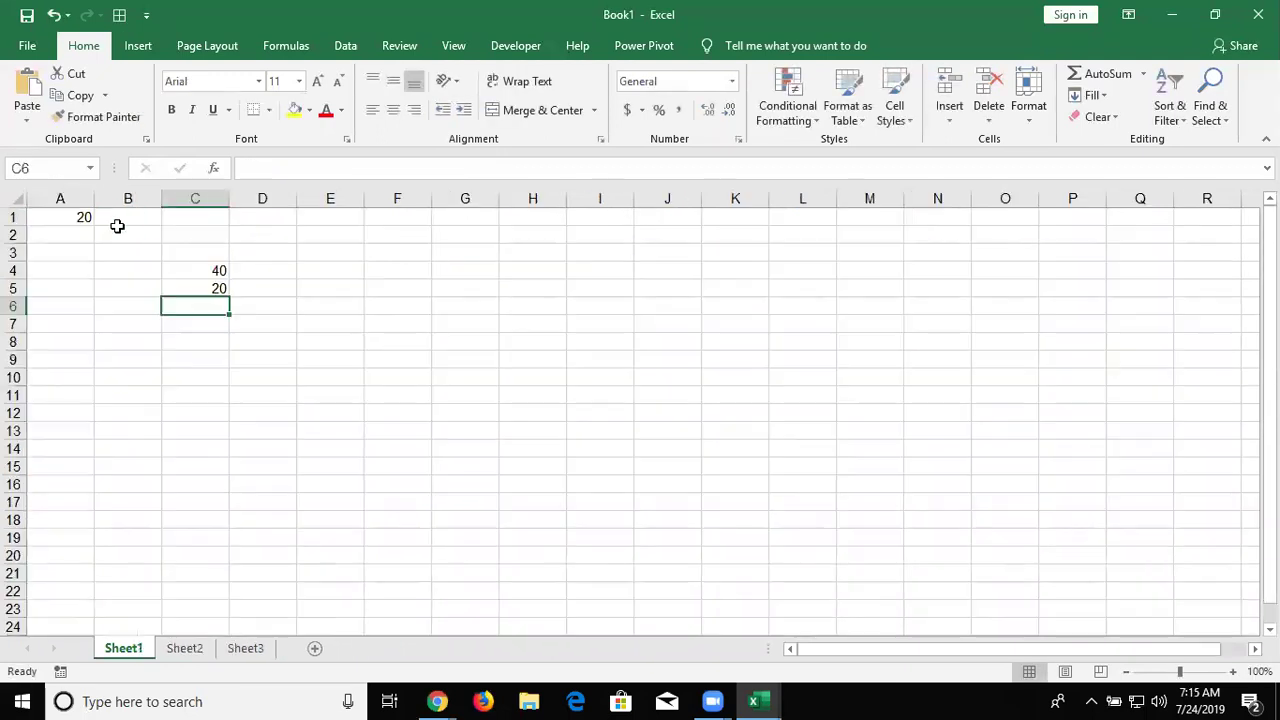
Link Book1's C6 to it with =[Data.xlsm]Sheet2!$A$1, showing 20
type("=")
key("ctrl+Tab")
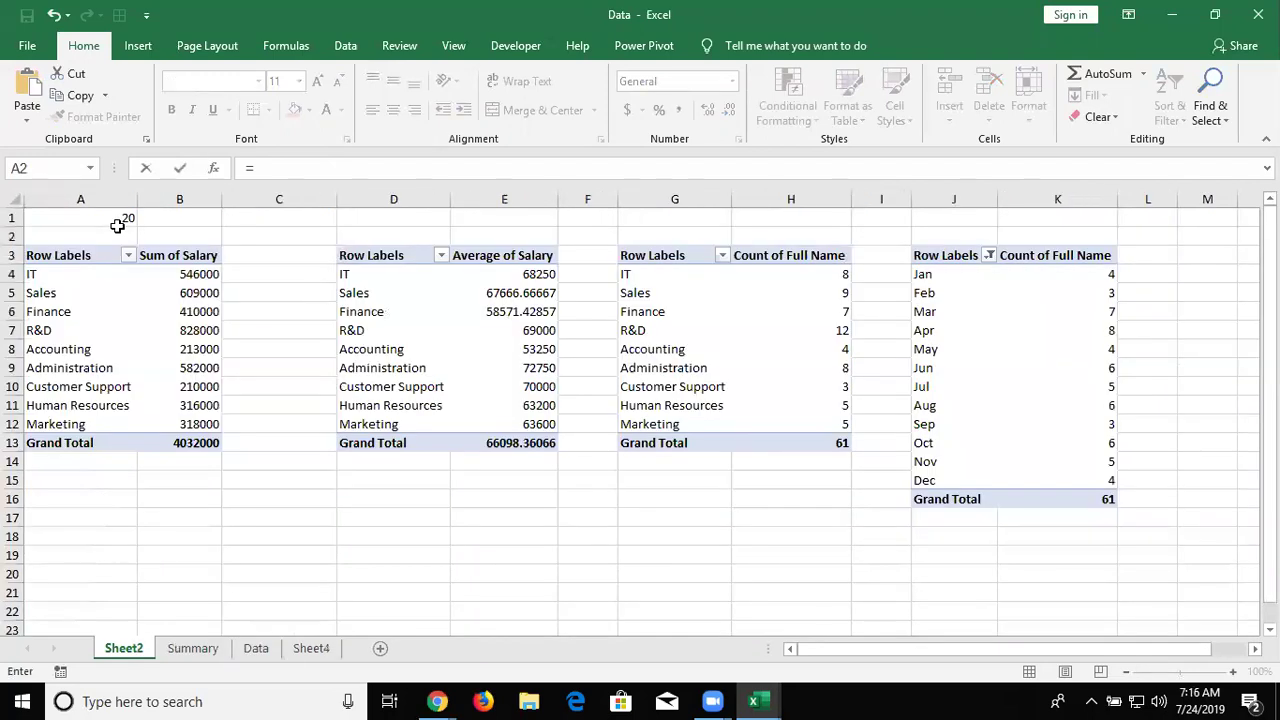
left_click(117, 218)
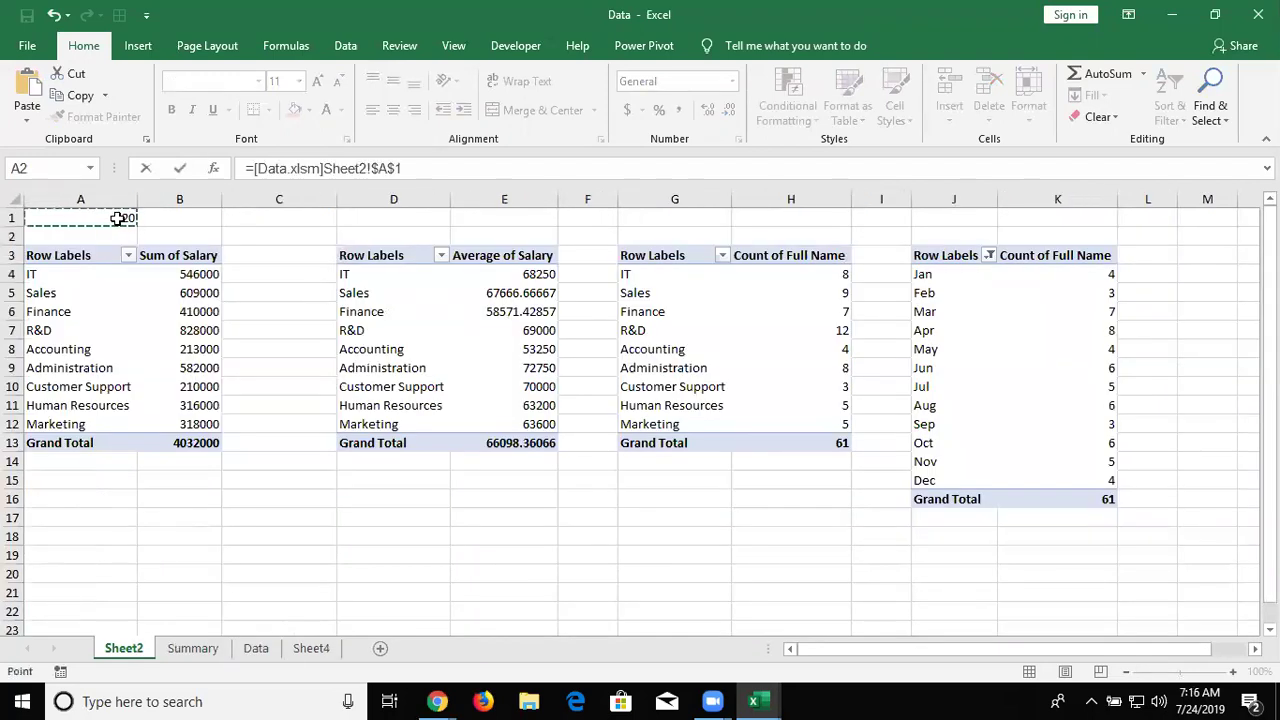
key("Return")
key("Up")
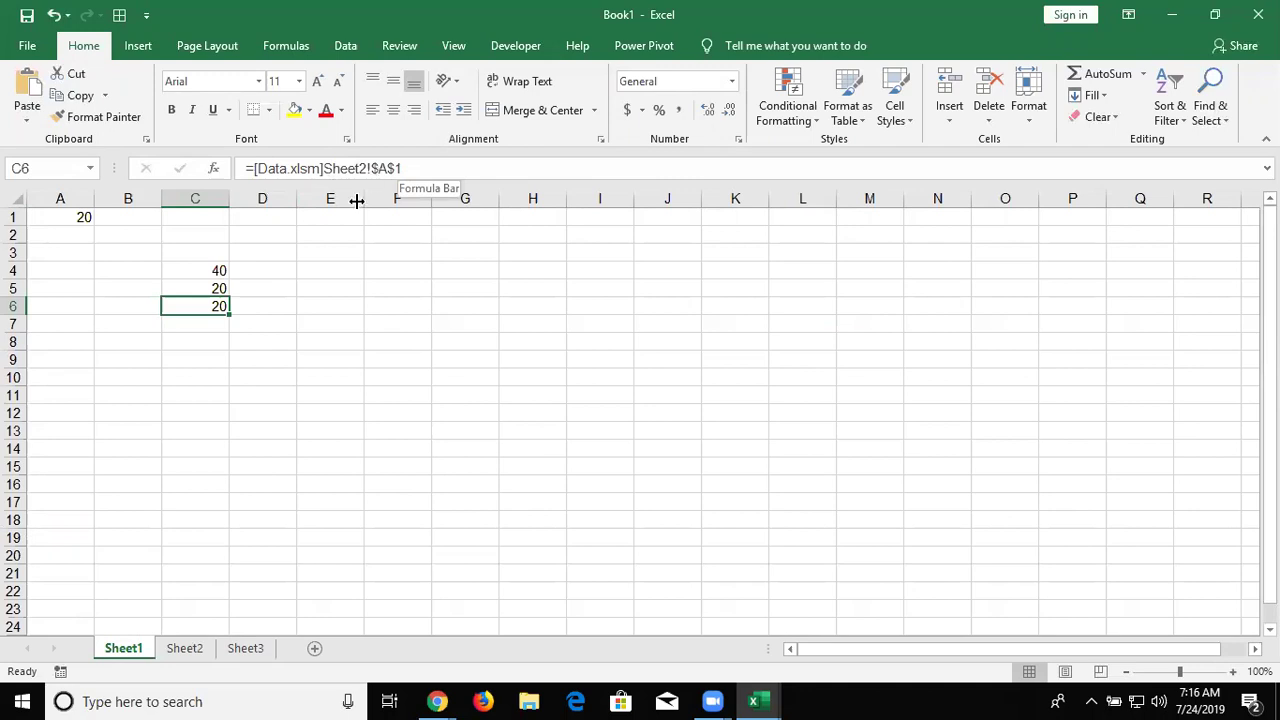
Inspect C5's =Sheet2!A1 formula, highlighting the sheet name and cell reference, without changing it
left_click(203, 283)
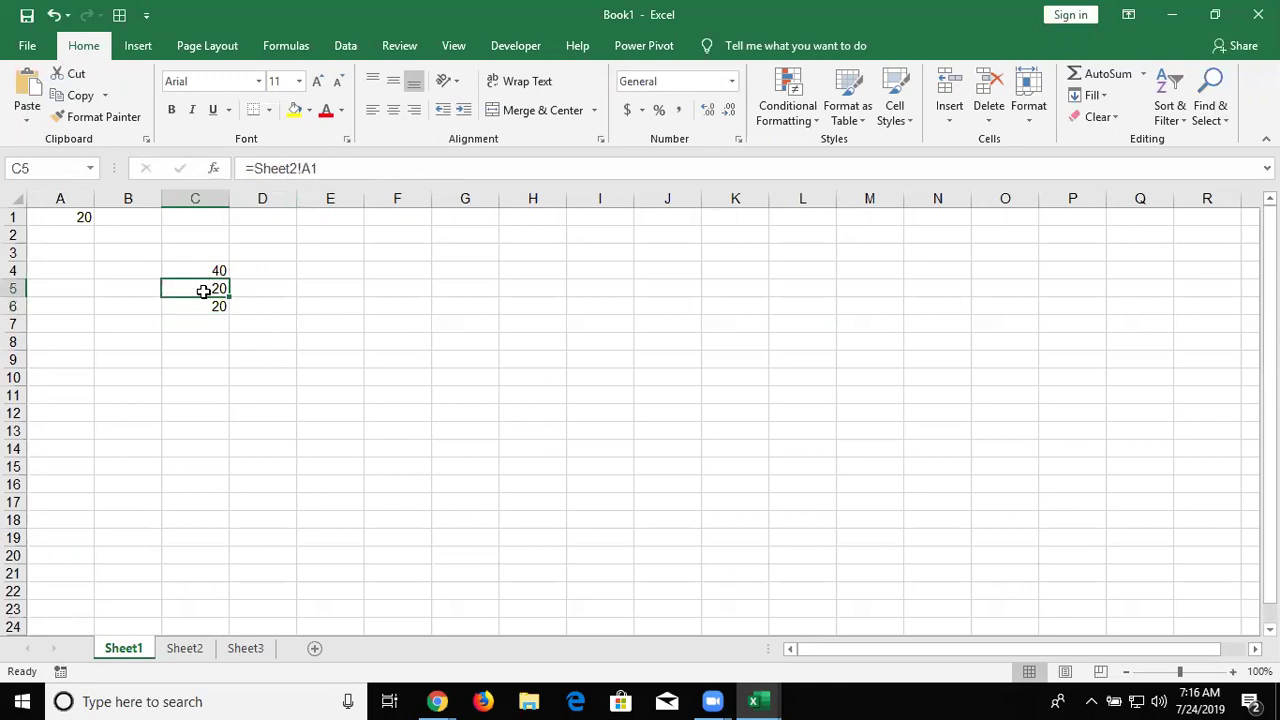
double_click(203, 291)
double_click(193, 291)
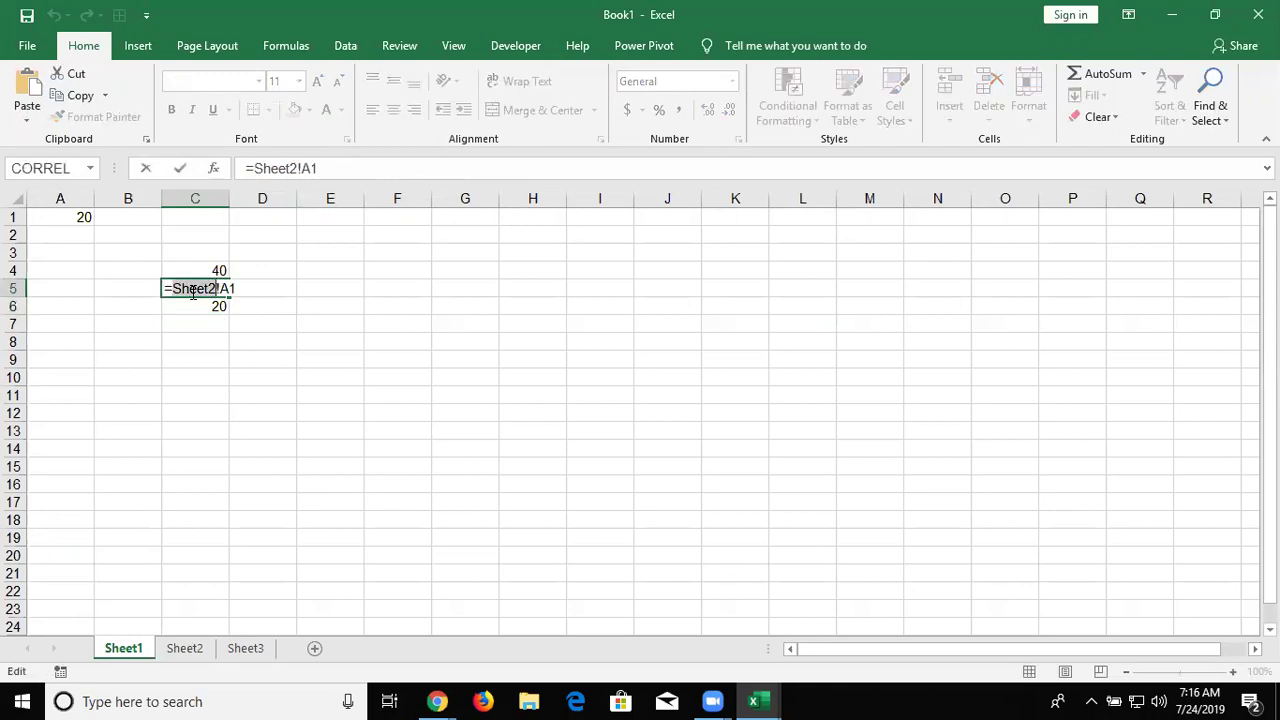
left_click(238, 288)
double_click(238, 288)
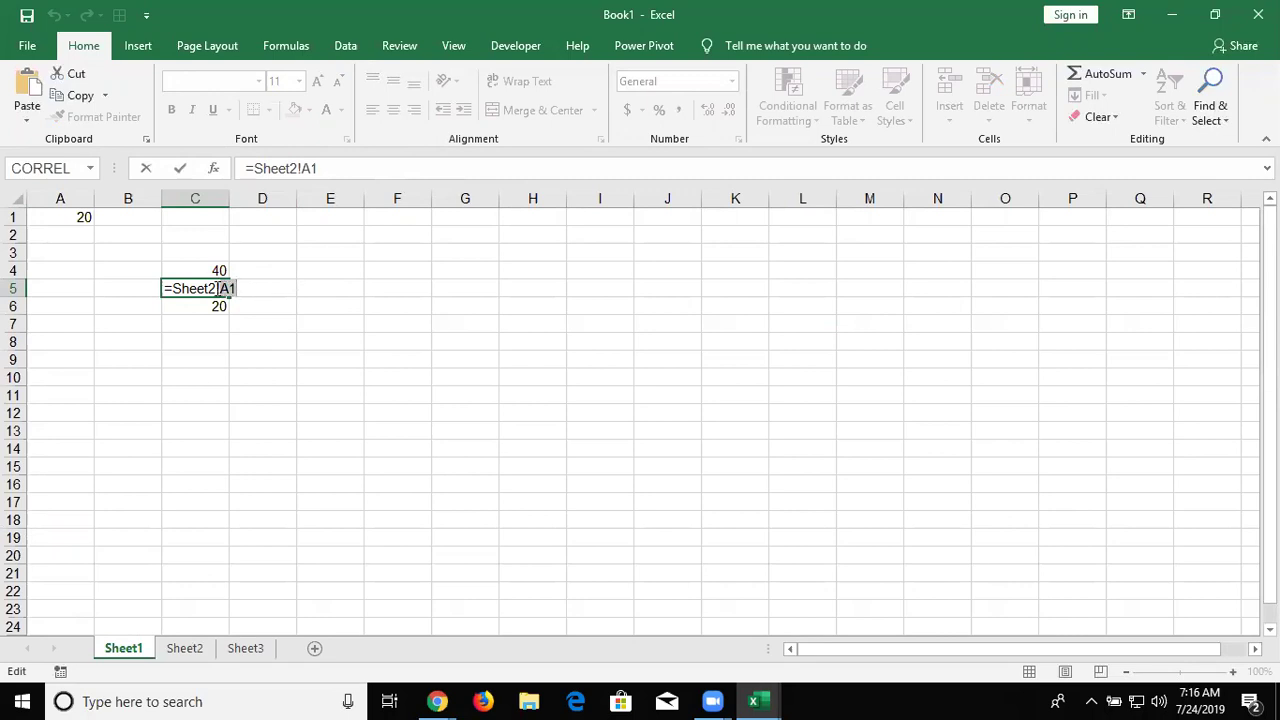
double_click(217, 288)
left_click(217, 288)
key("Escape")
Review C6's external-link formula unchanged, then close the Data.xlsm window
left_click(215, 300)
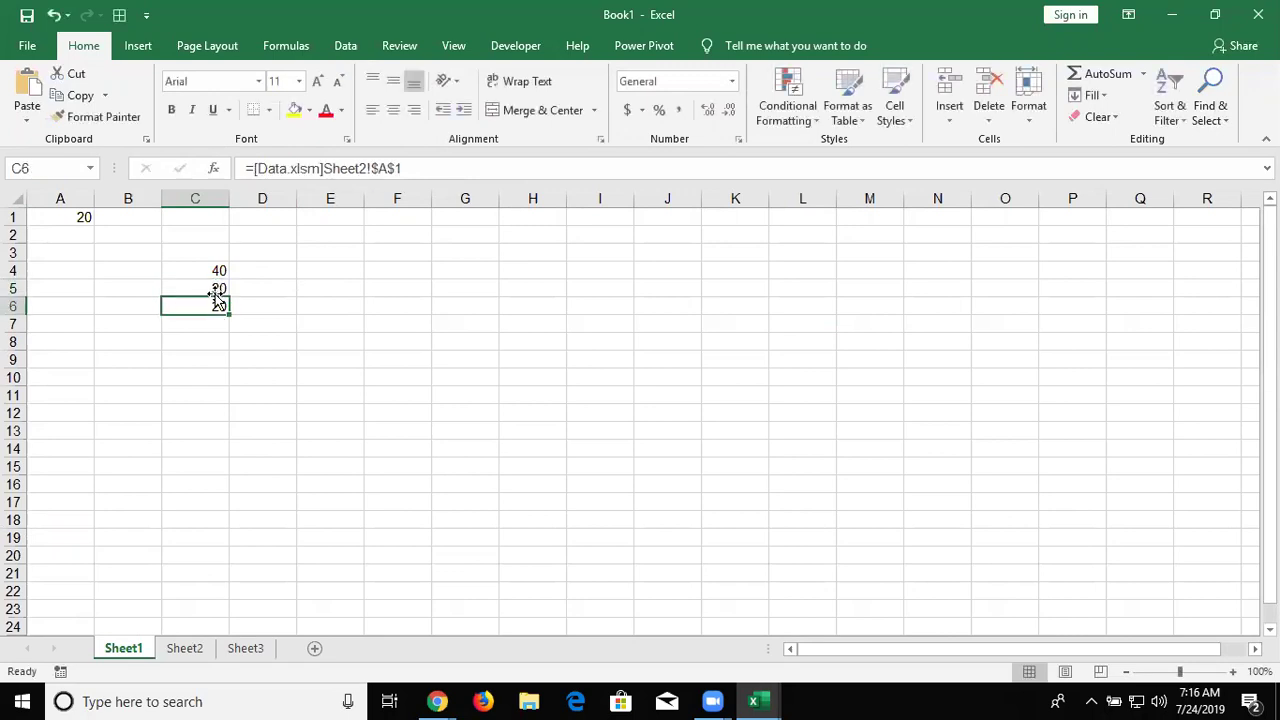
double_click(215, 305)
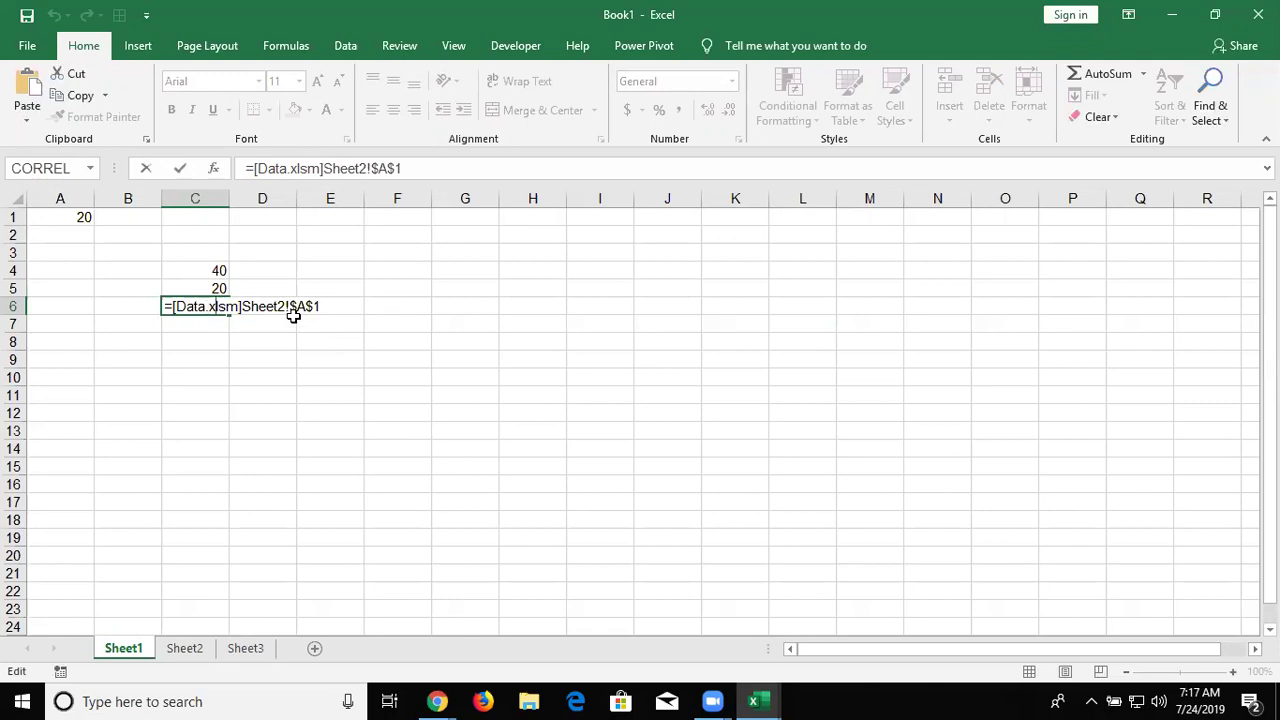
key("Return")
key("Up")
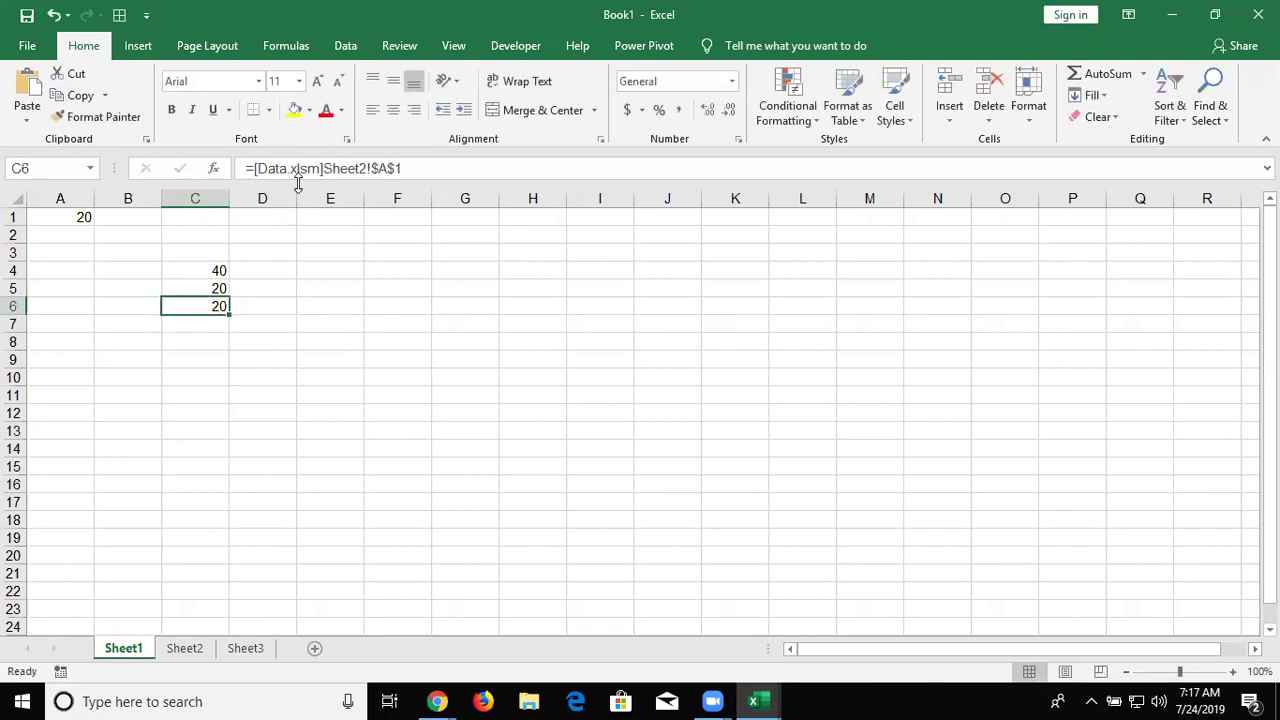
key("ctrl+Tab")
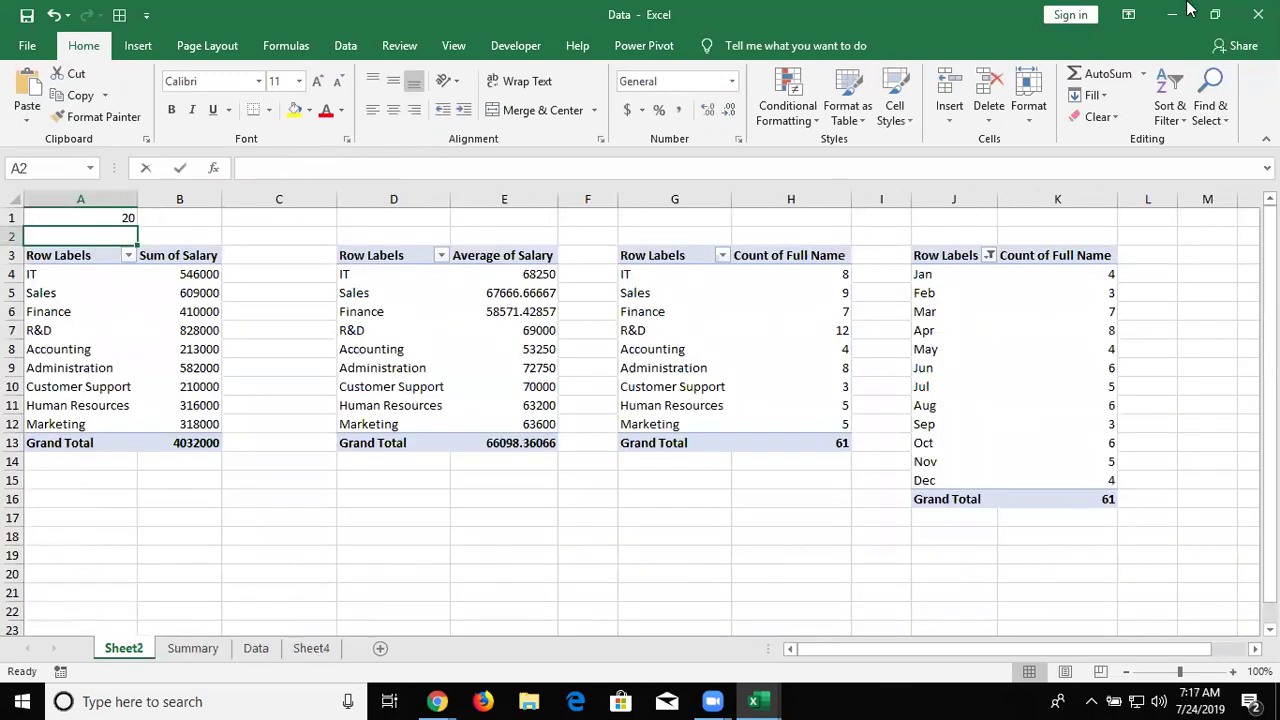
left_click(1258, 14)
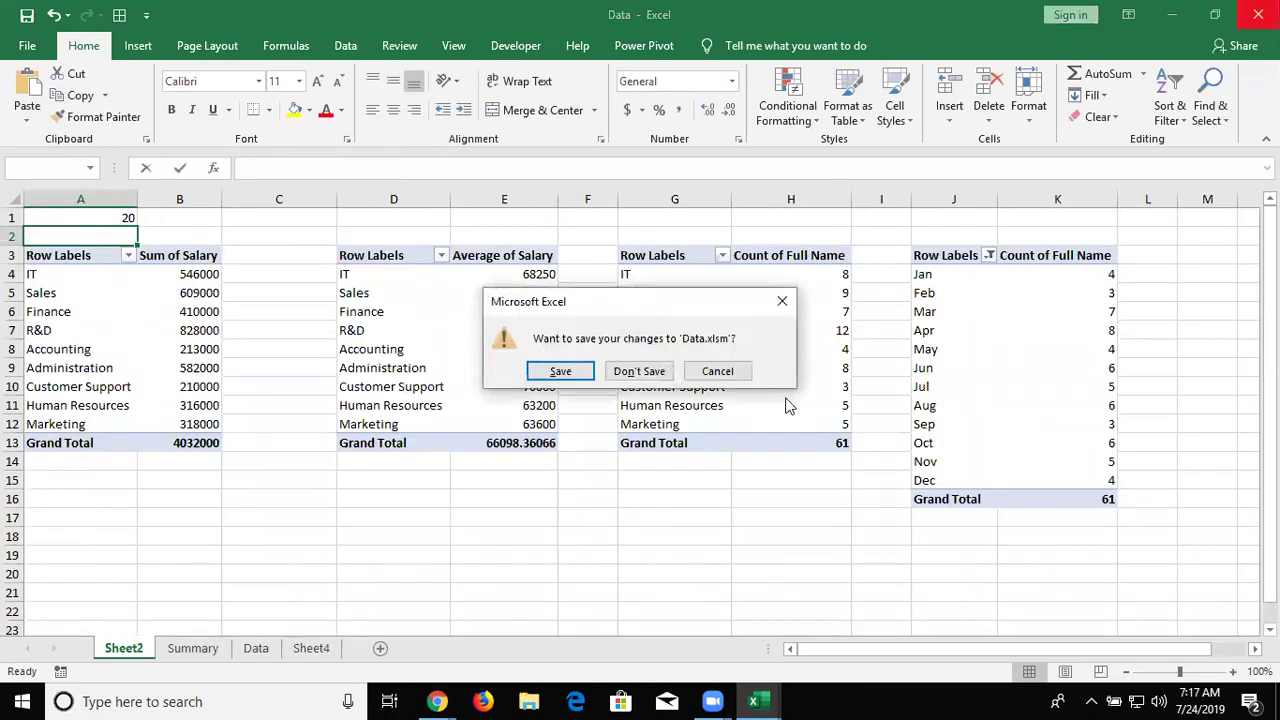
Close Data.xlsm without saving its changes
left_click(645, 374)
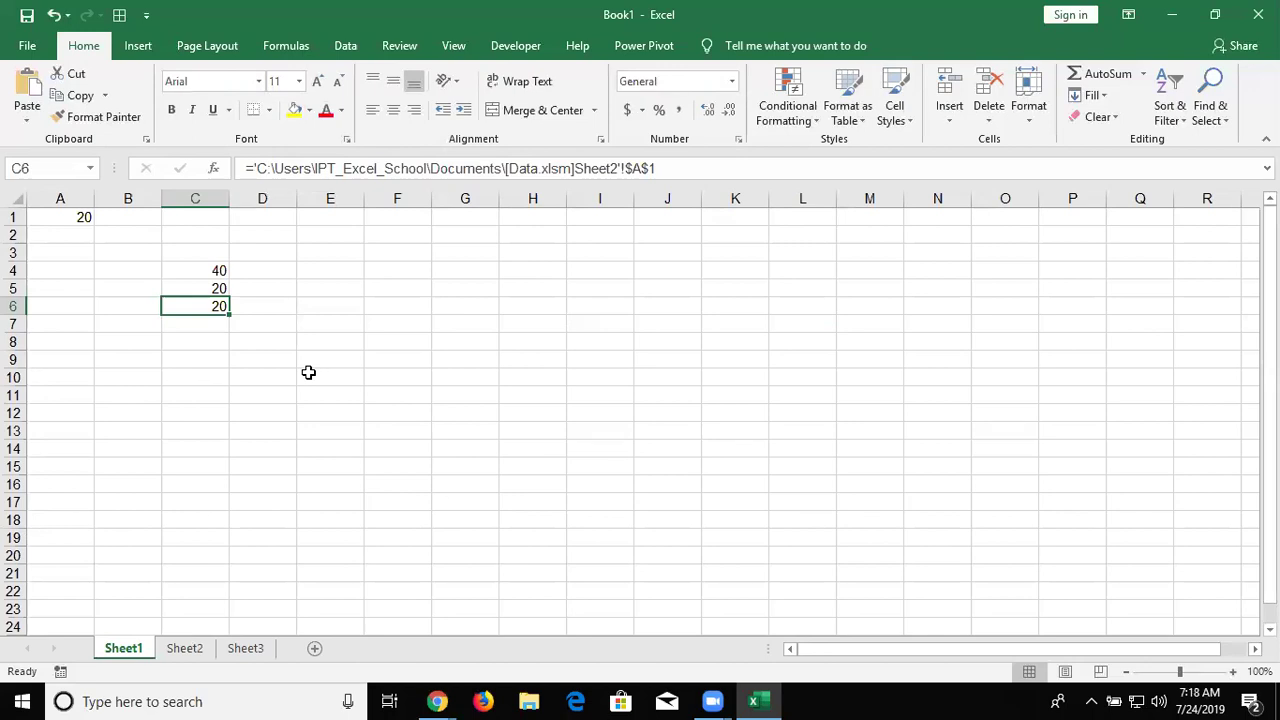
key("Up")
key("Up")
key("Up")
key("Left")
key("Left")
key("Up")
key("Up")
key("Down")
key("Down")
key("Down")
key("Right")
key("Right")
key("Right")
key("Left")
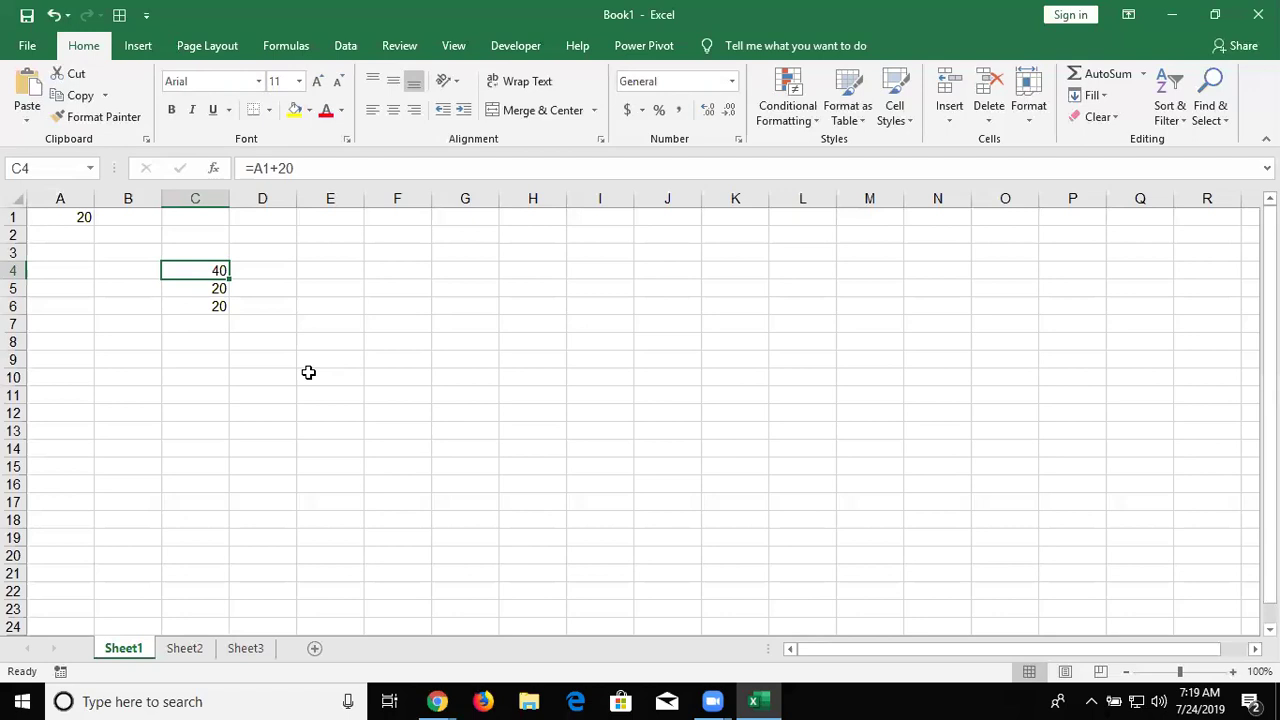
key("Down")
key("Up")
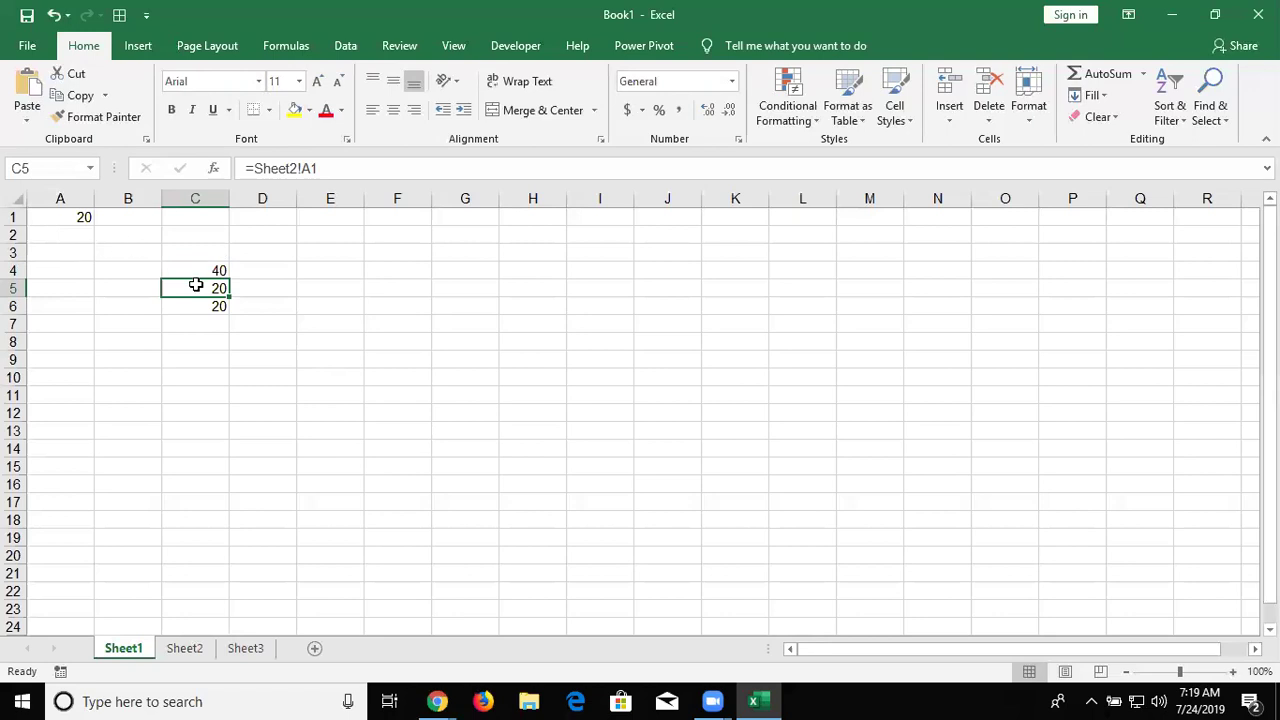
key("Down")
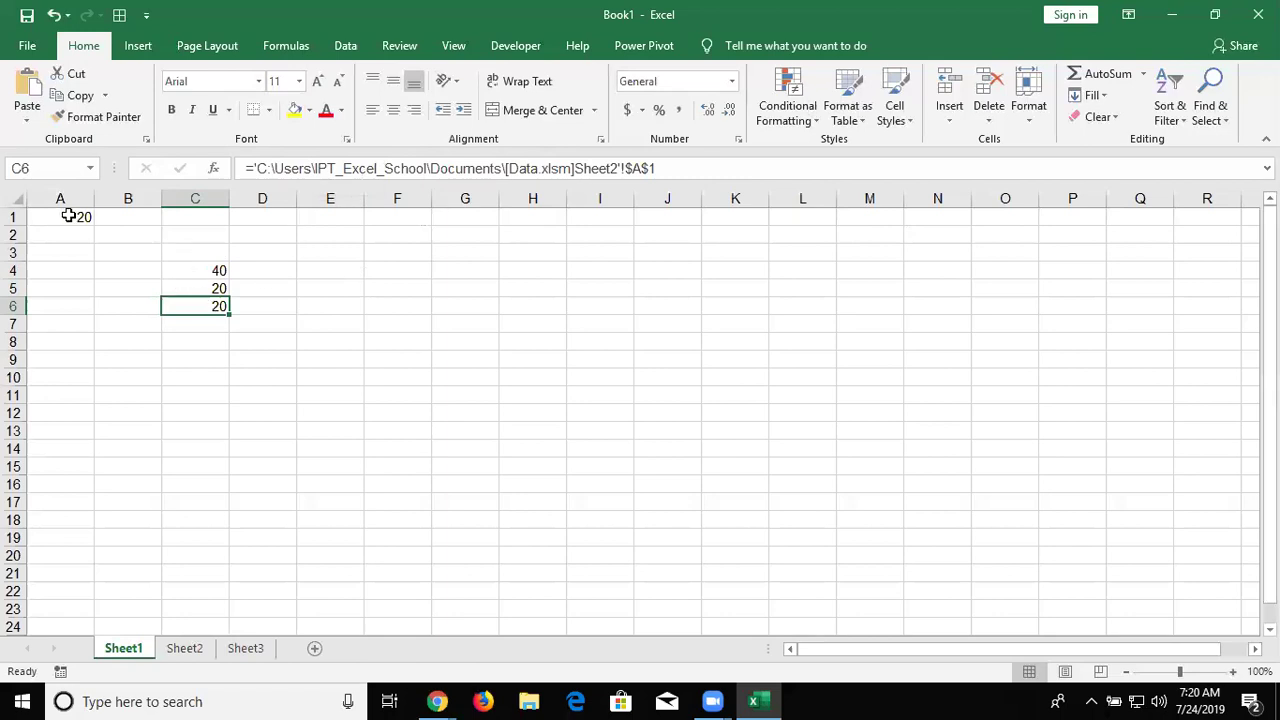
Clear the old example values from A1:C7
left_click_drag(68, 216, 207, 320)
key("Delete")
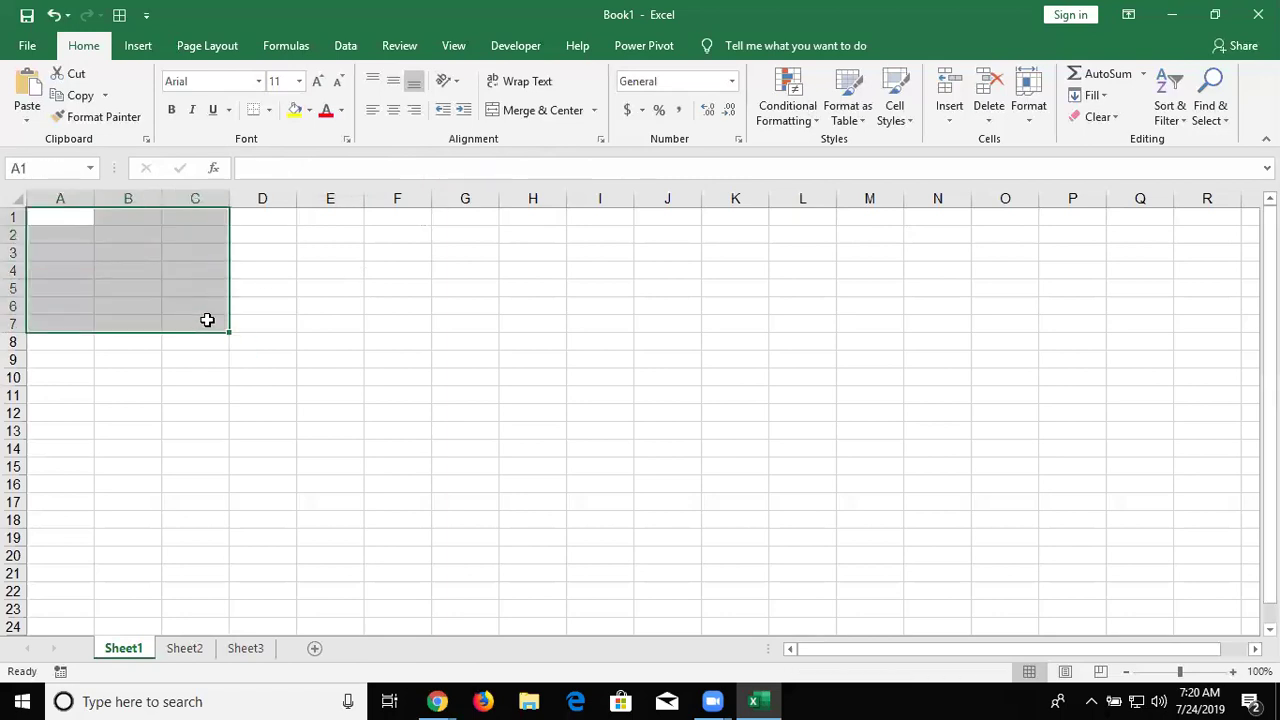
key("ctrl+Home")
Enter 52, 32, 52, 63, 25, 62, 52, 66 down column A1:A8
type("52")
key("Return")
type("32")
key("Return")
type("52 63")
key("Return")
type("25")
key("Return")
type("62")
key("Return")
type("52")
key("Return")
type("66")
key("Return")
key("Up")
key("ctrl+Home")
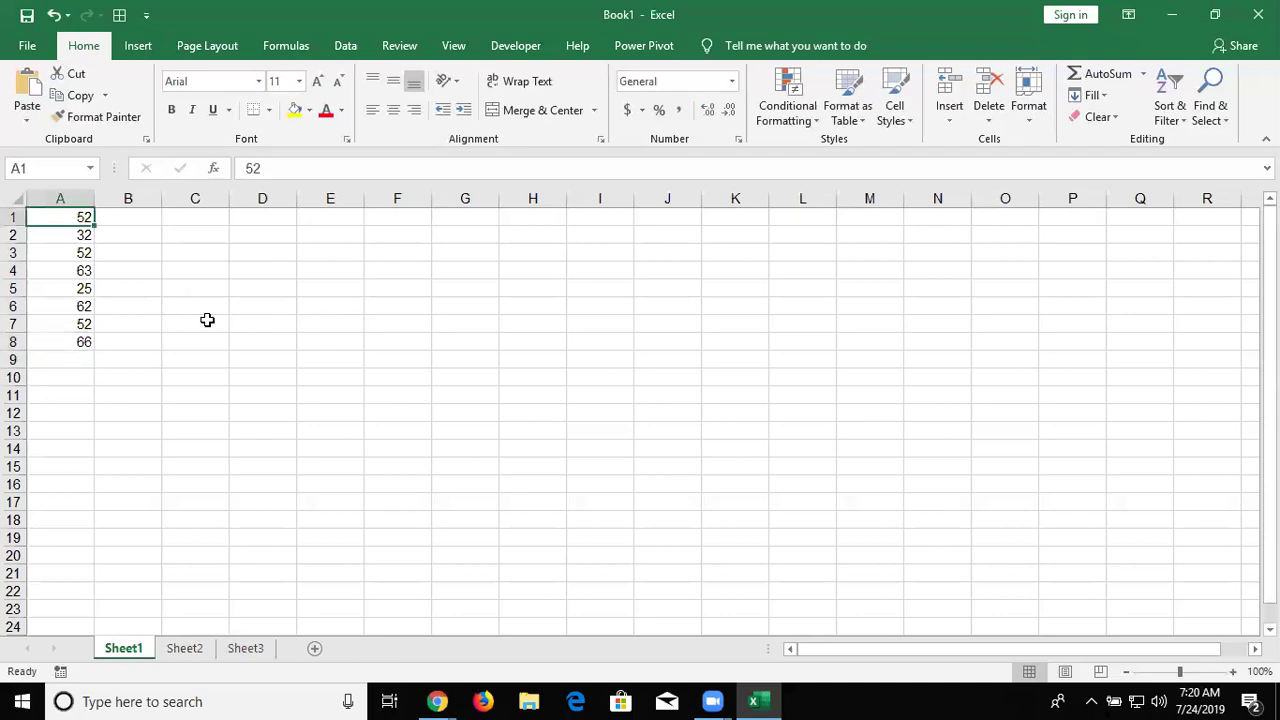
Enter =A1+20 in B1, giving 72, and review its A1 reference
key("Right")
type("=")
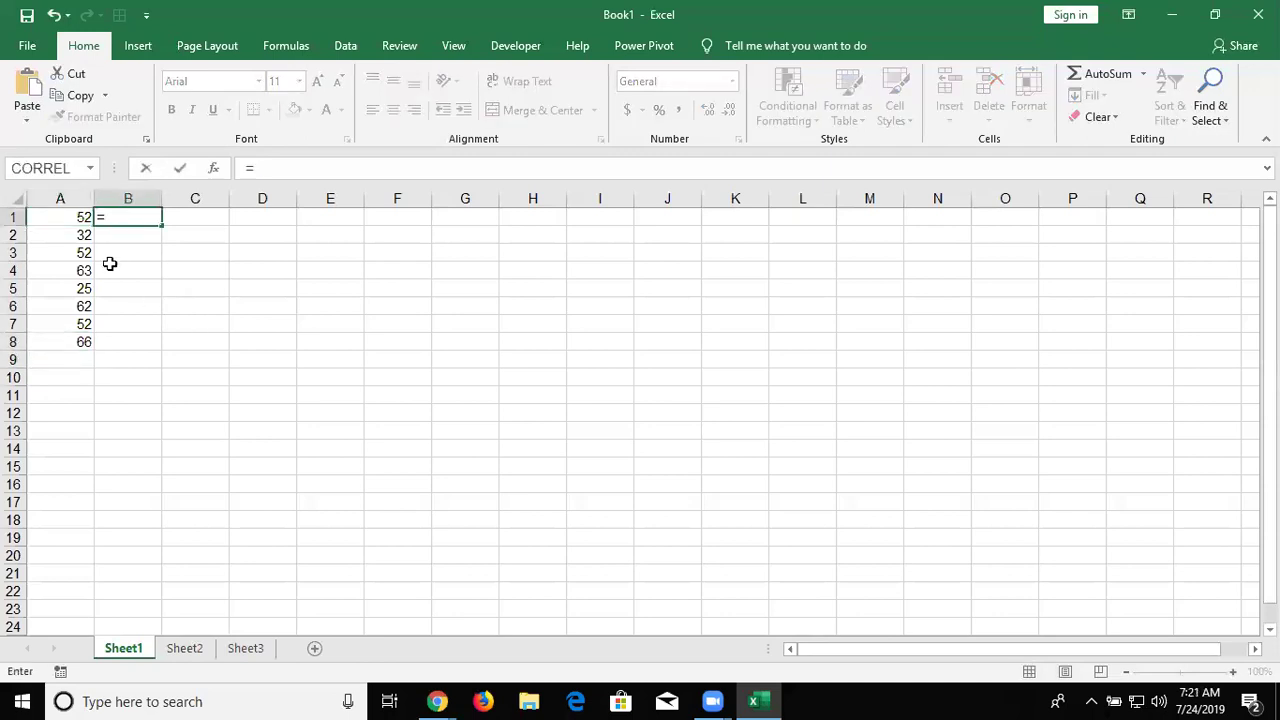
left_click(65, 216)
type("+20")
key("Return")
key("Up")
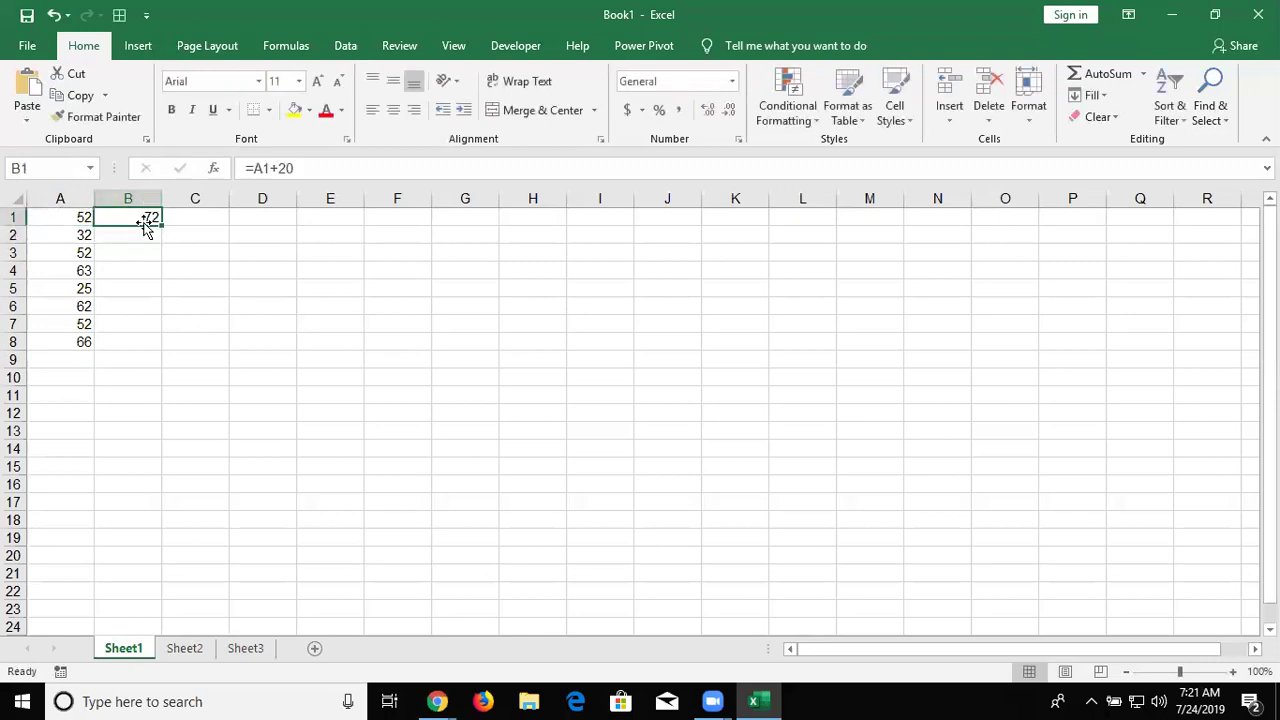
double_click(140, 214)
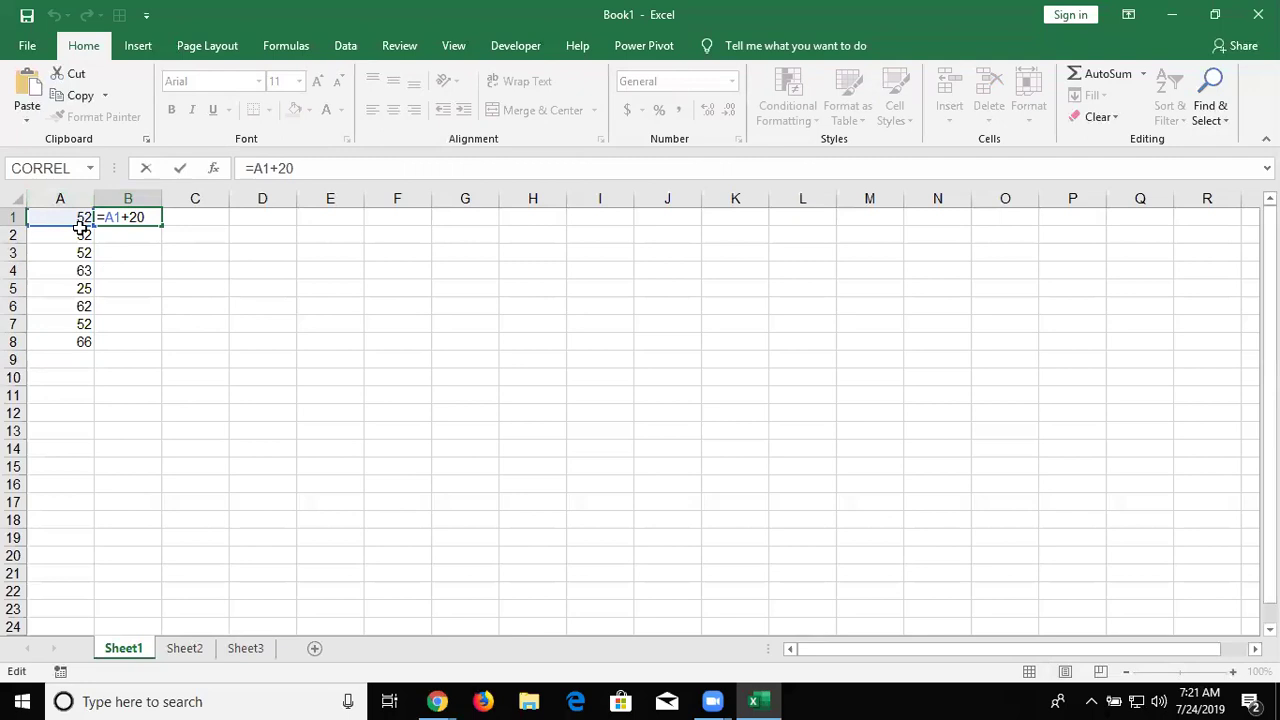
key("Return")
key("Up")
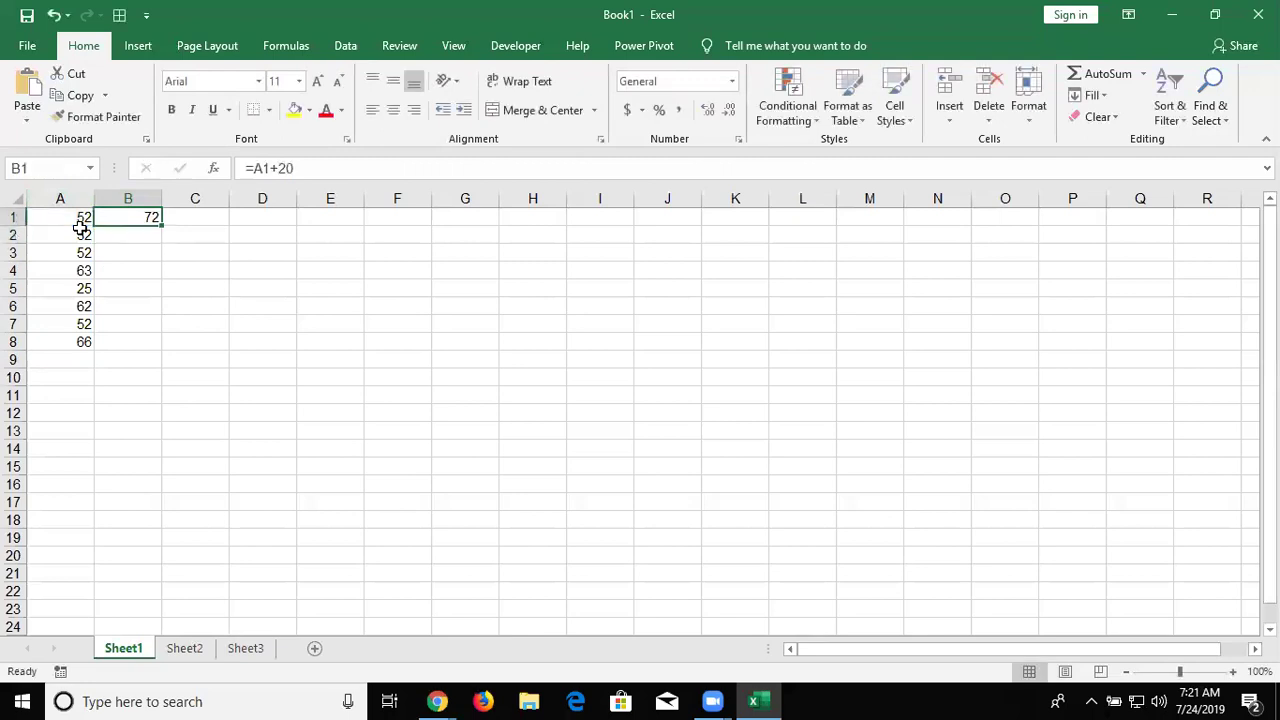
key("Left")
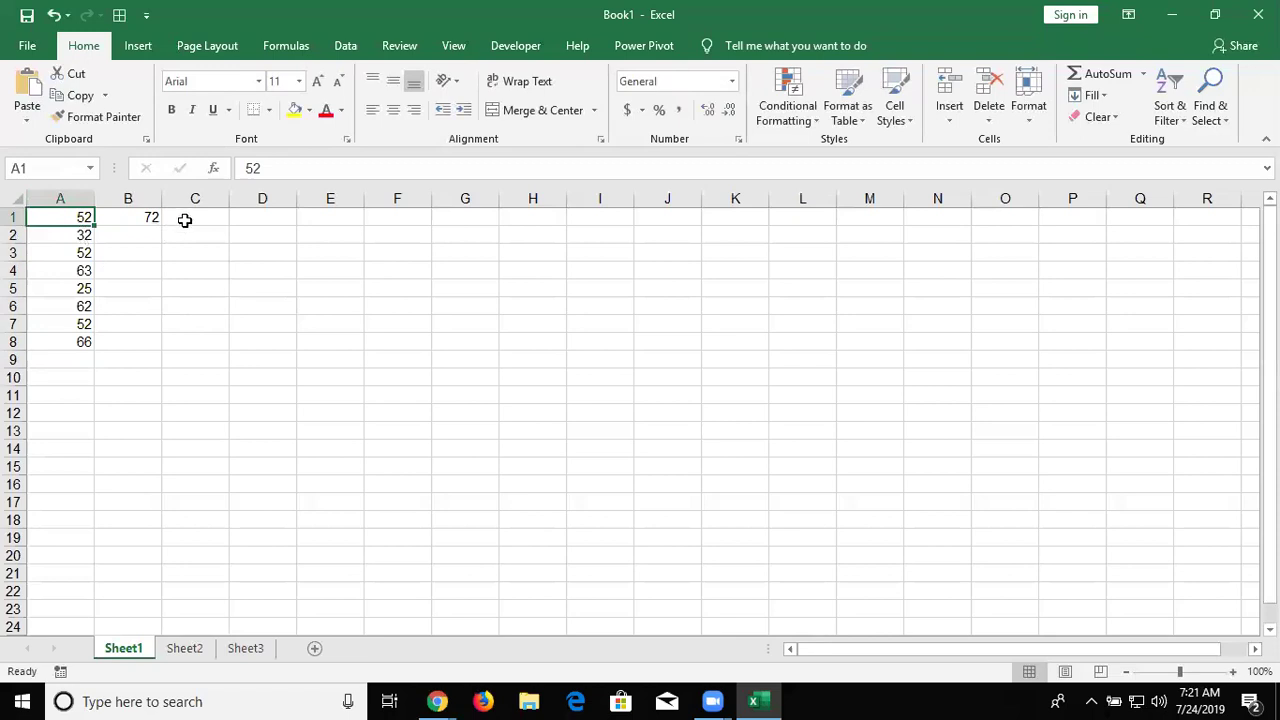
Enter the fixed-number formula =52+72 in C1, giving 124
left_click(185, 220)
type("=52+72")
key("Return")
Change A1 to 62 so B1's =A1+20 recalculates
key("Up")
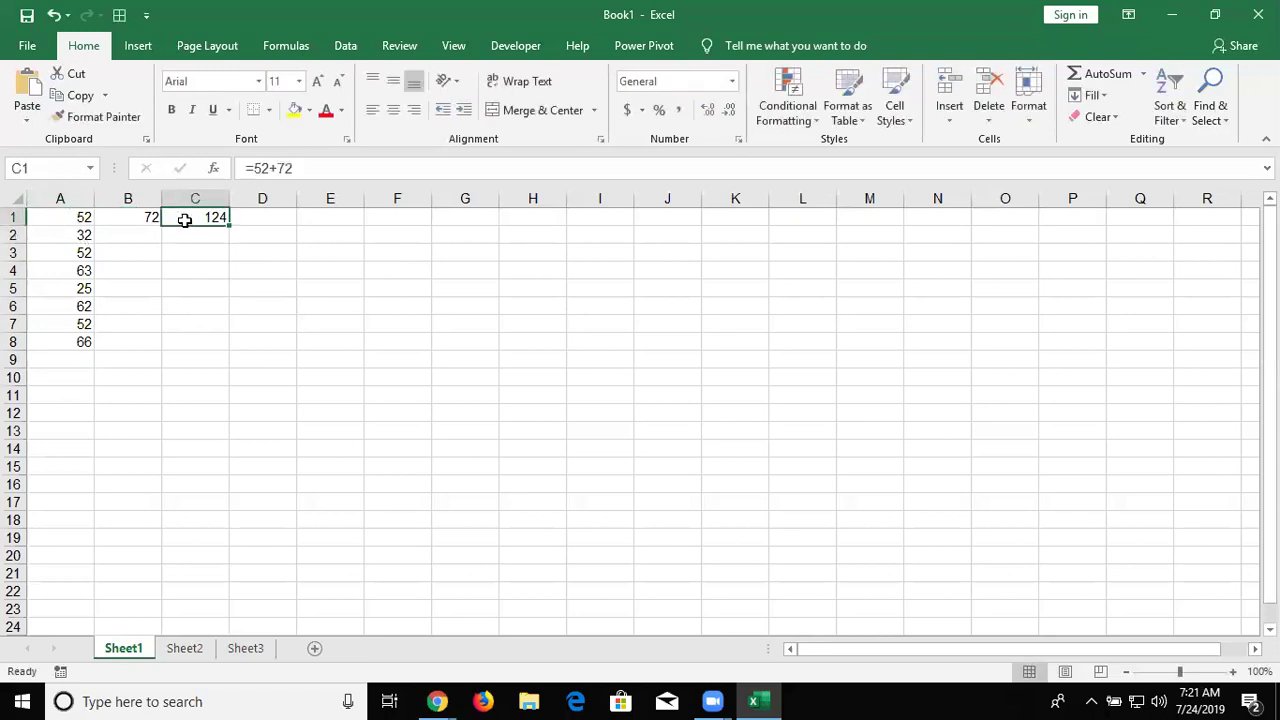
key("Left")
key("Left")
type("6")
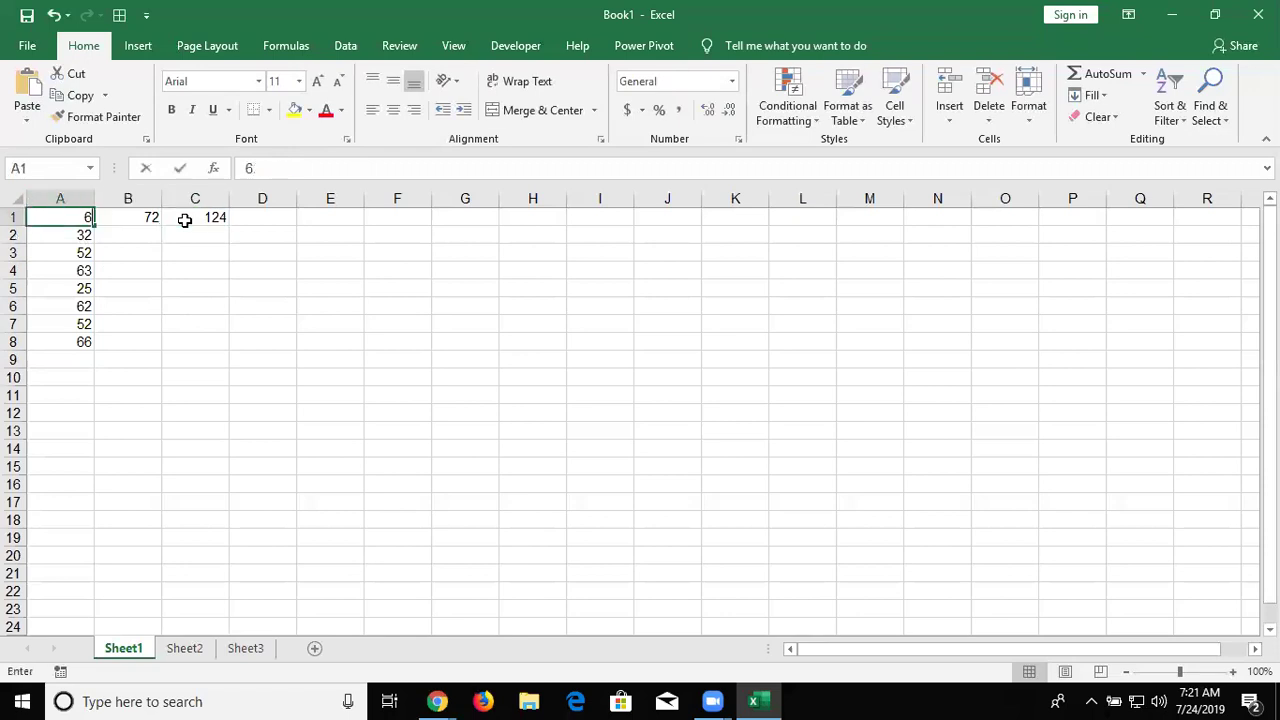
type("2")
key("Return")
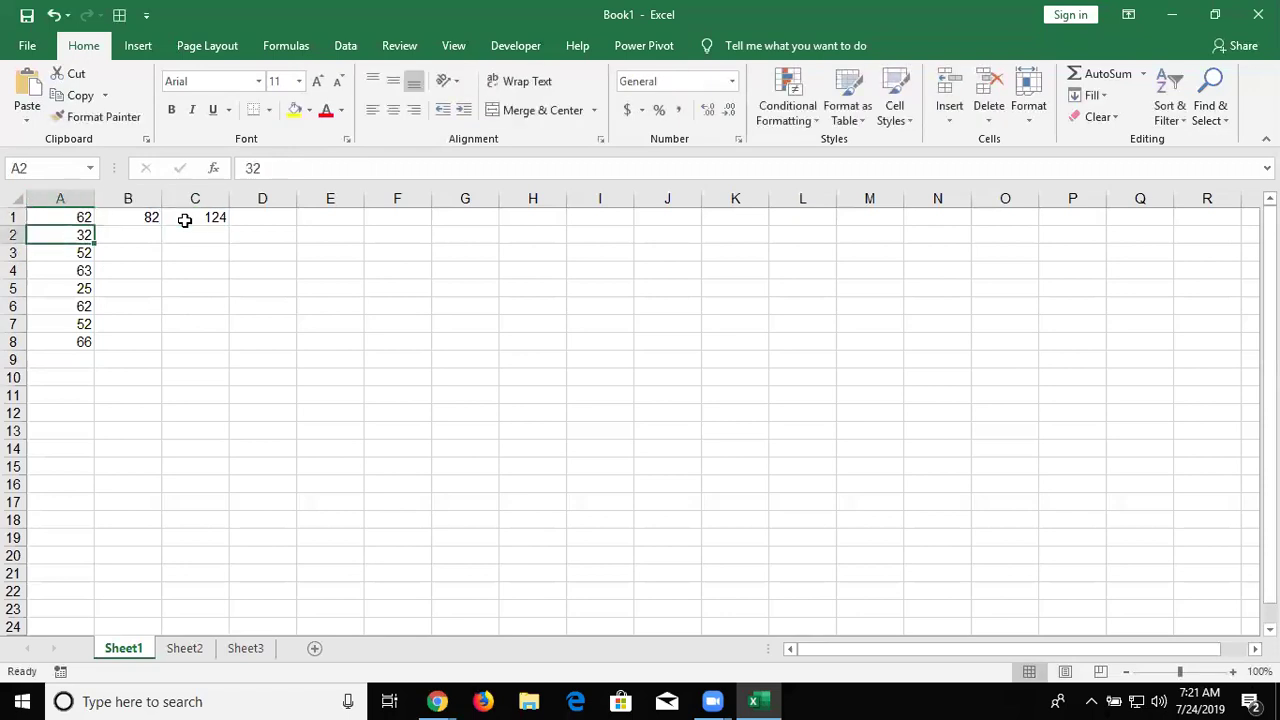
key("Up")
key("Right")
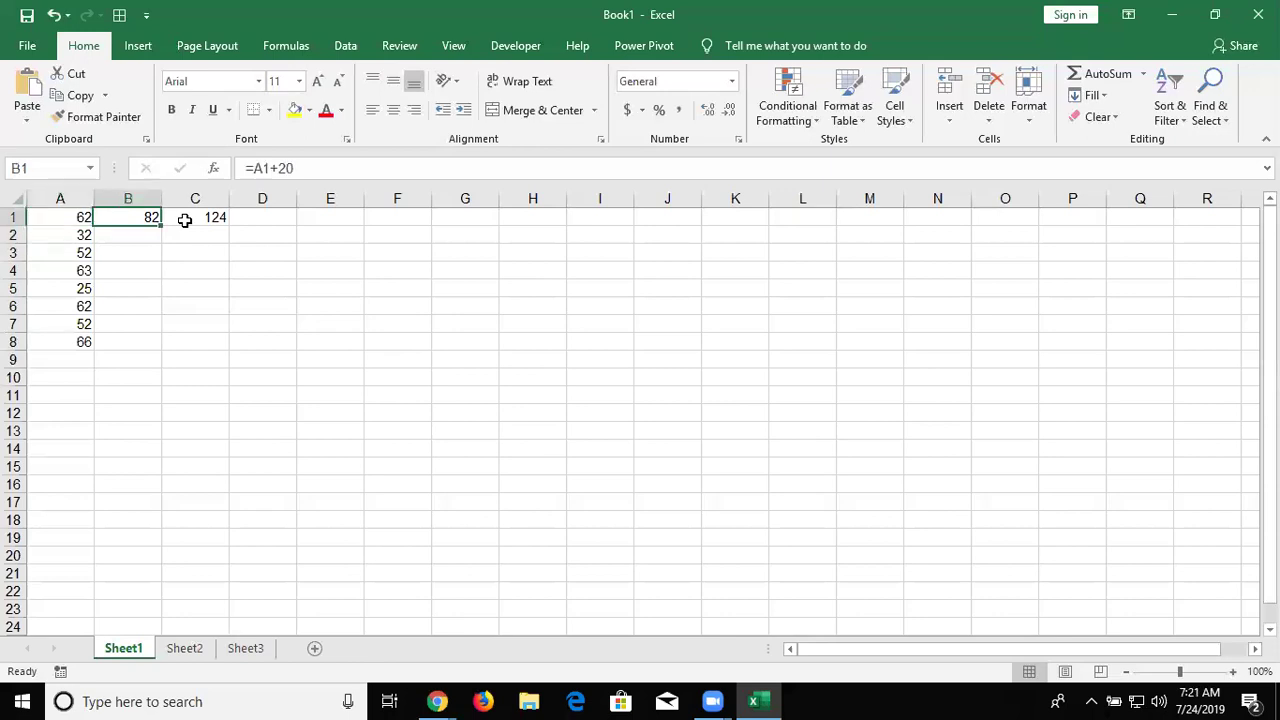
Delete the 124 from C1 and compare A1's value with B1's formula
key("Right")
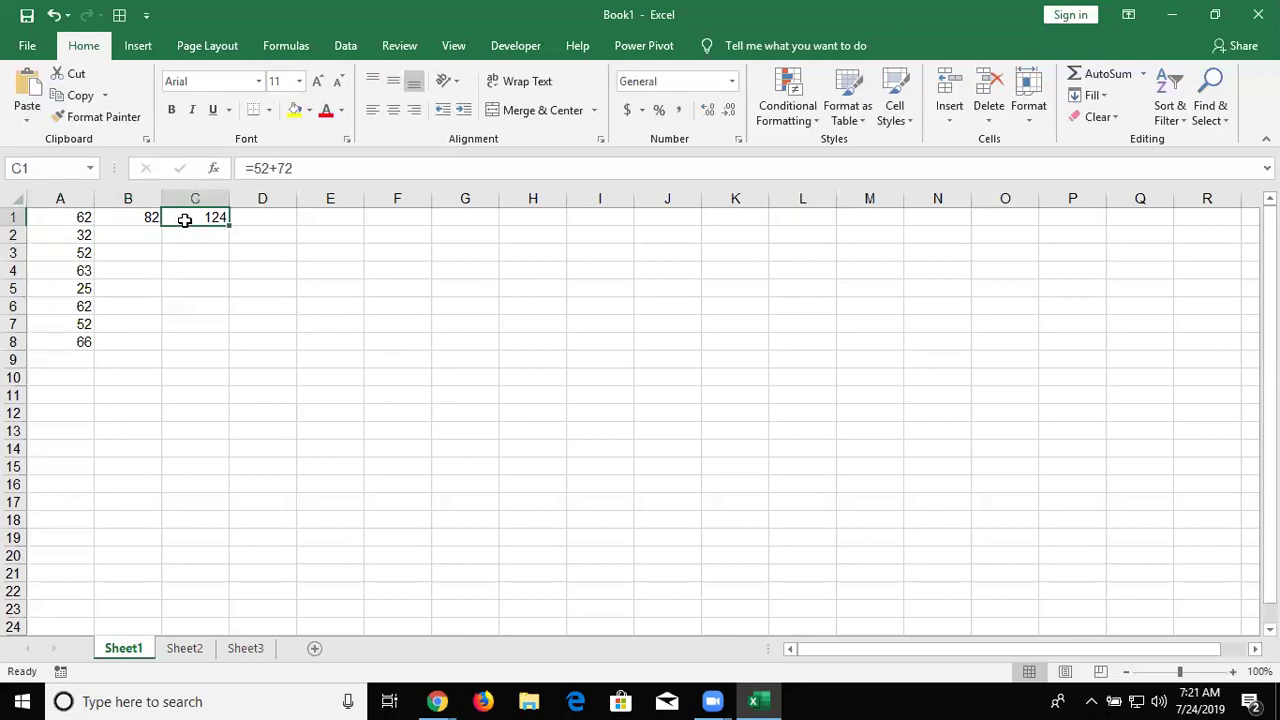
key("Delete")
key("Left")
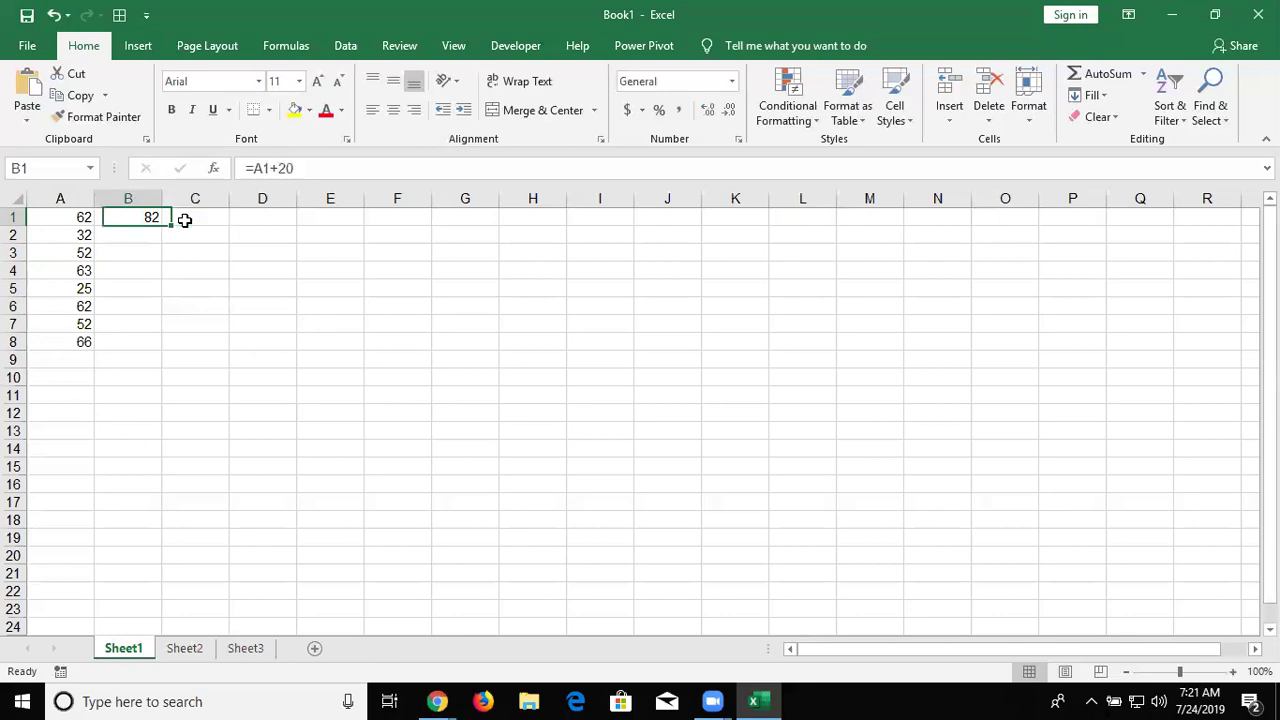
key("Left")
key("Right")
Fill the =A1+20 formula from B1 down through B8
left_click_drag(164, 224, 157, 354)
left_click(147, 232)
key("Up")
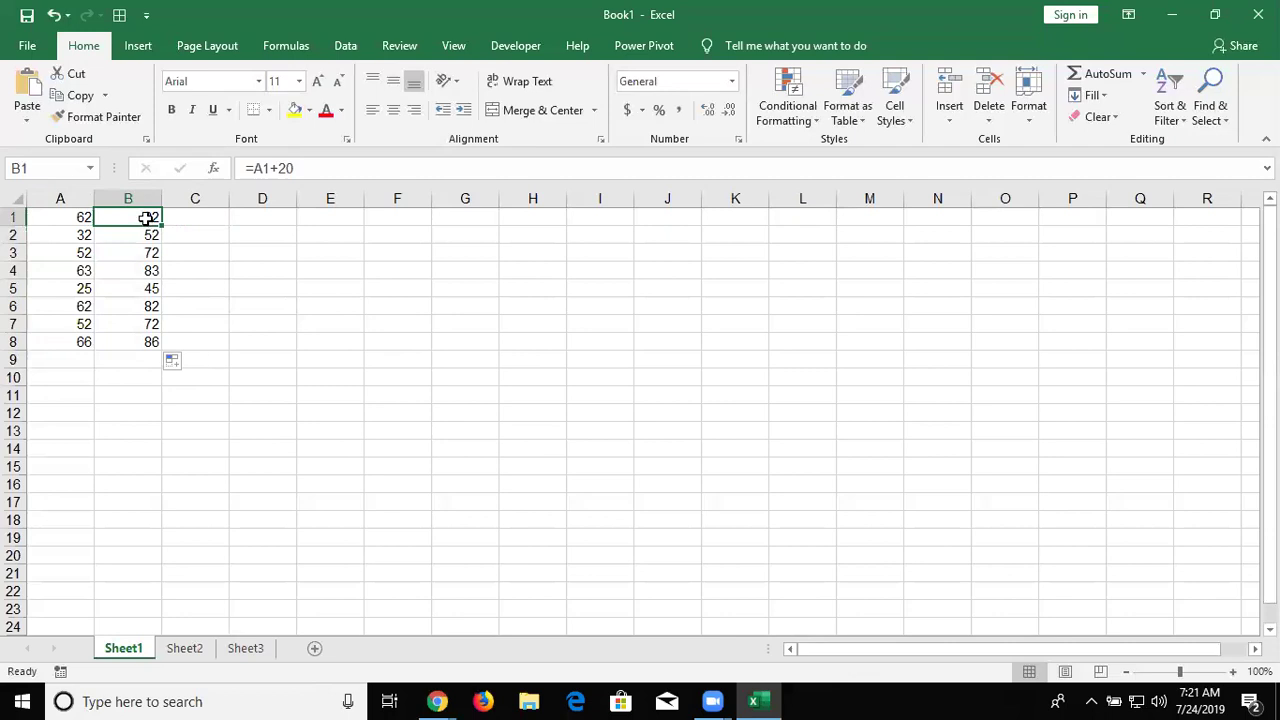
Inspect B1, B2 and B3's formulas to confirm they reference A1, A2 and A3
double_click(147, 218)
key("Return")
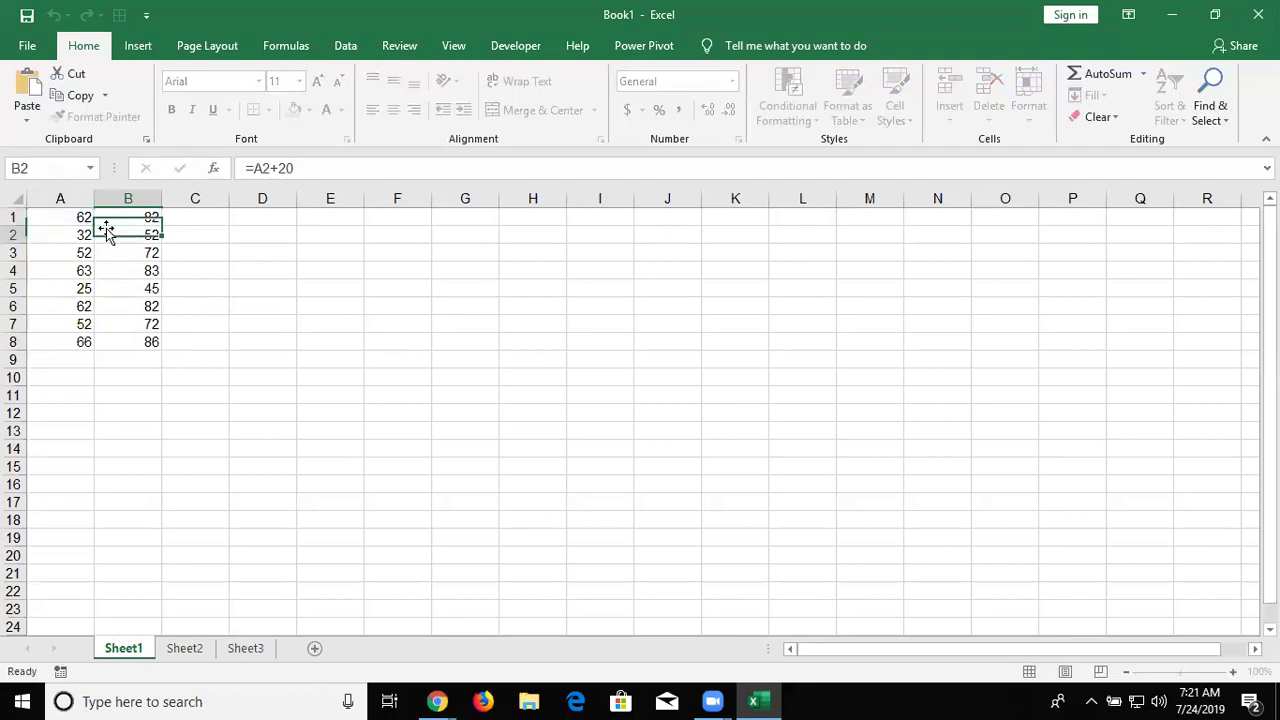
double_click(110, 234)
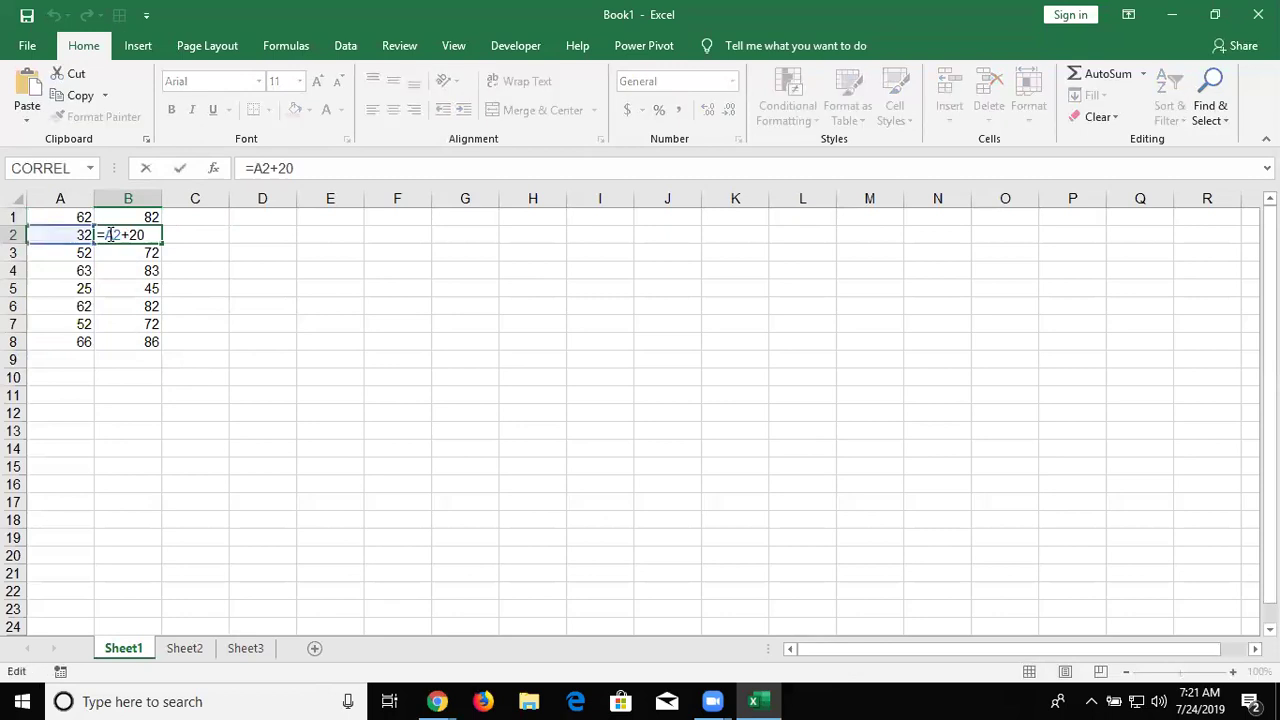
key("Return")
double_click(123, 251)
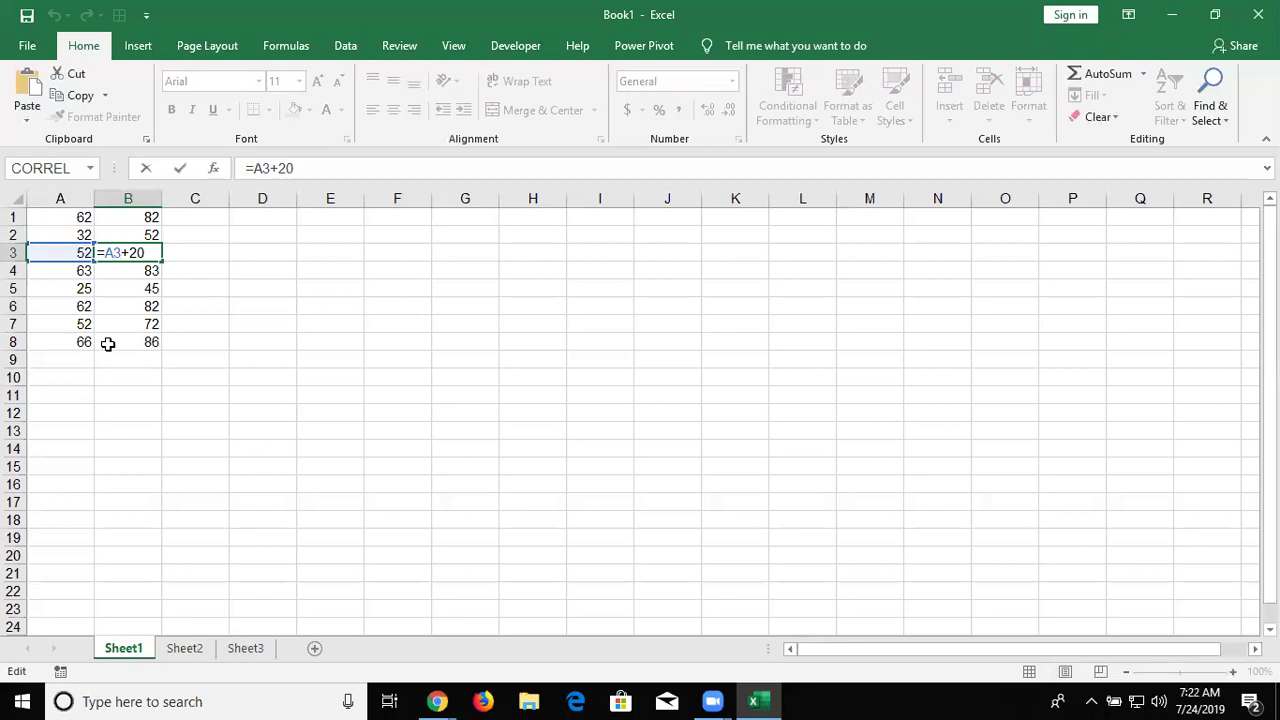
key("Return")
Step through column B's formulas down to B8 and copy B8's =A8+20
key("Up")
key("Up")
key("Up")
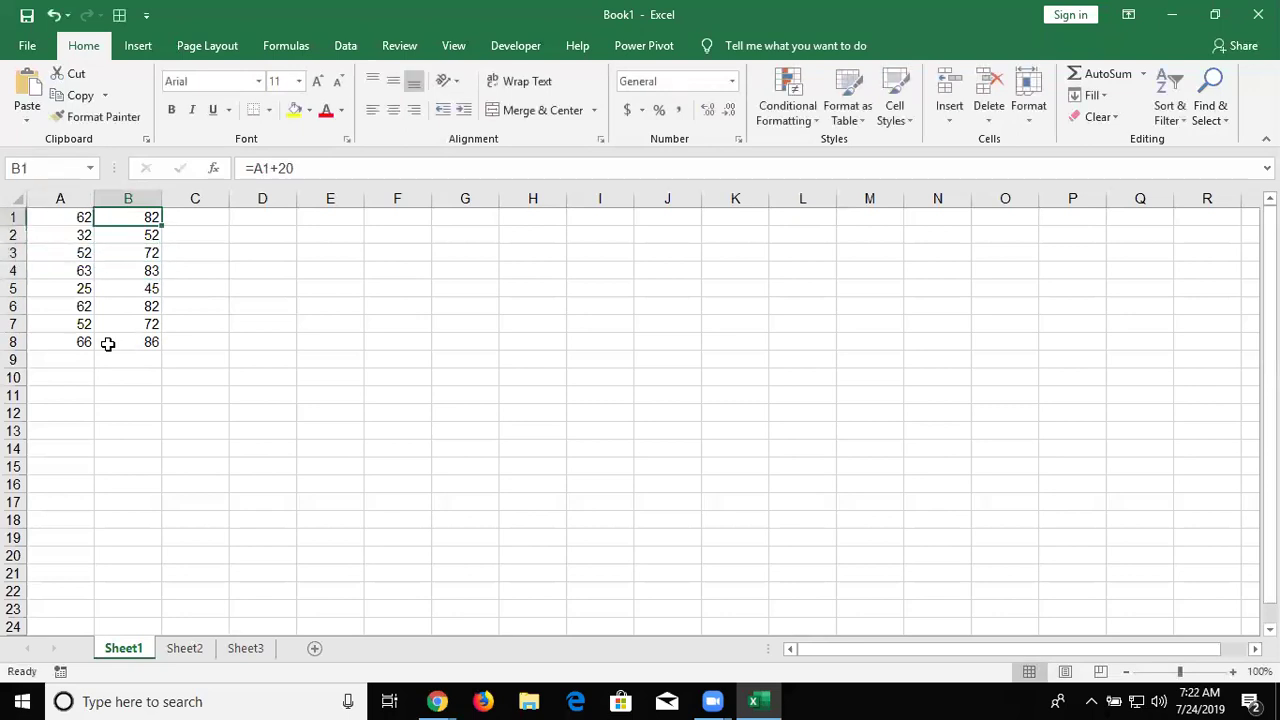
key("Down")
key("Down")
key("Down")
key("Down")
key("Down")
key("Down")
key("Down")
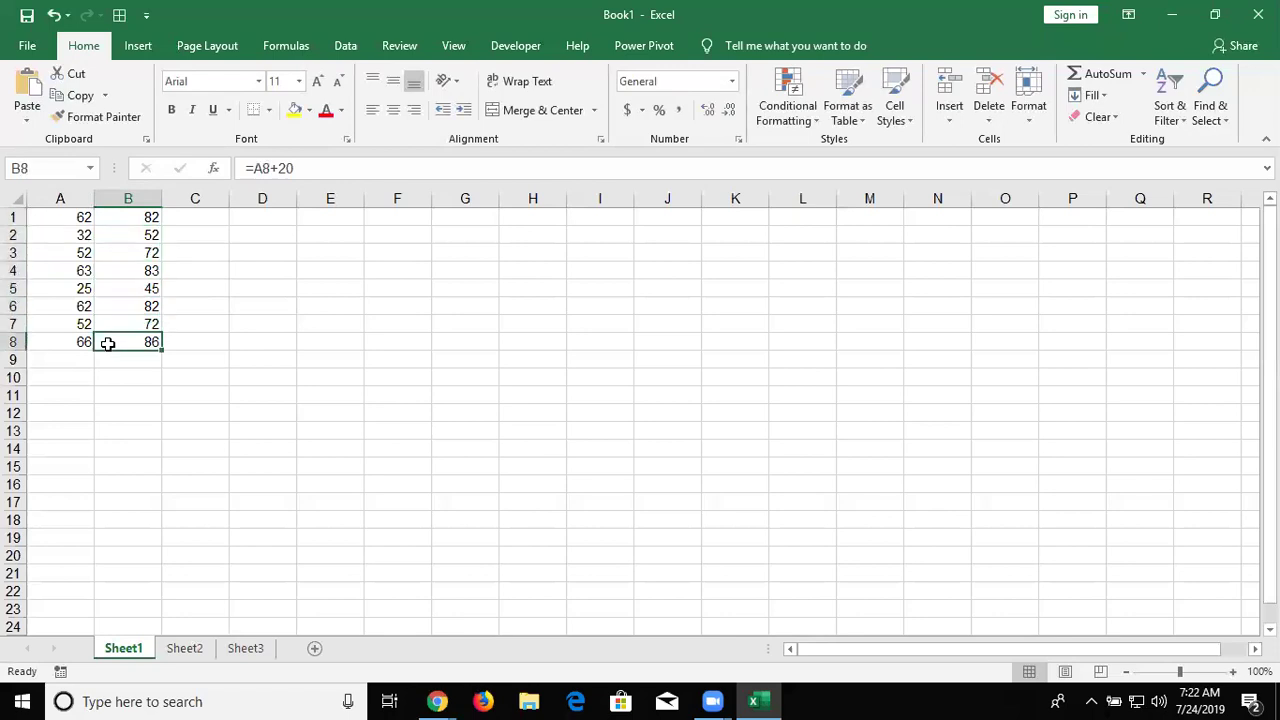
key("Up")
key("Up")
key("Up")
key("Up")
key("Up")
key("Up")
key("Up")
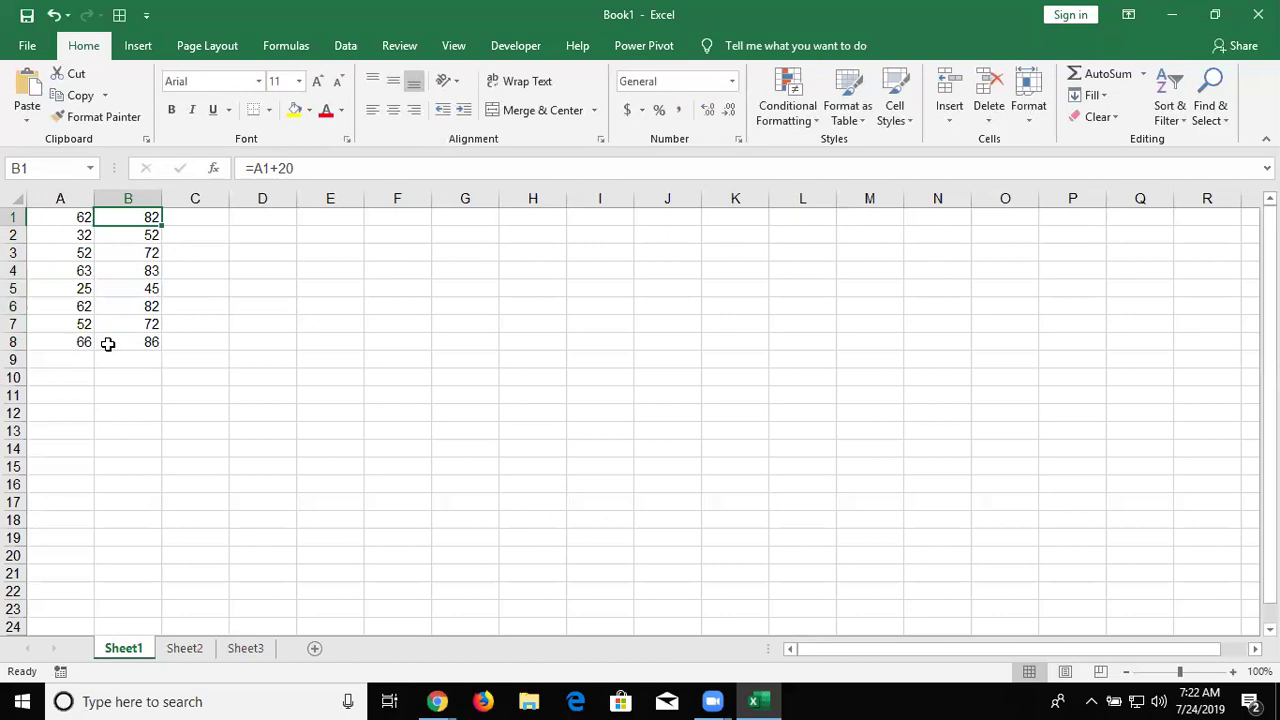
key("Down")
key("Down")
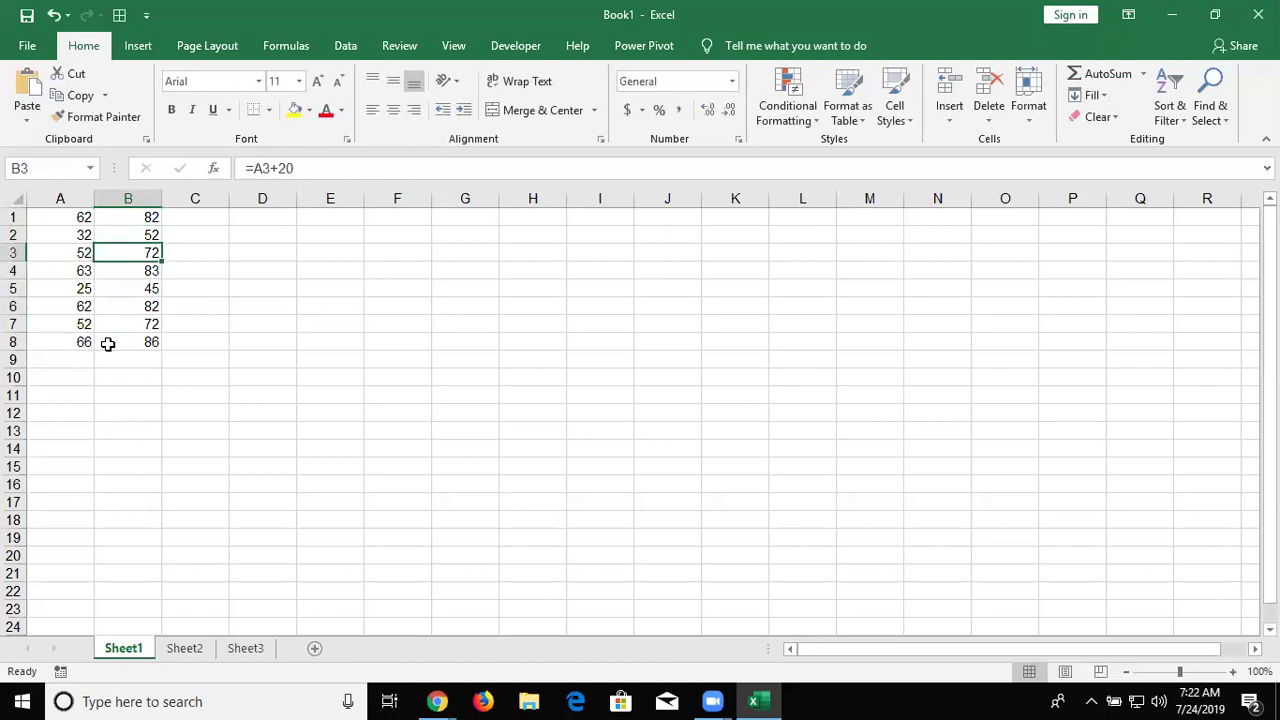
key("Down")
key("Down")
key("Down")
key("Down")
key("Down")
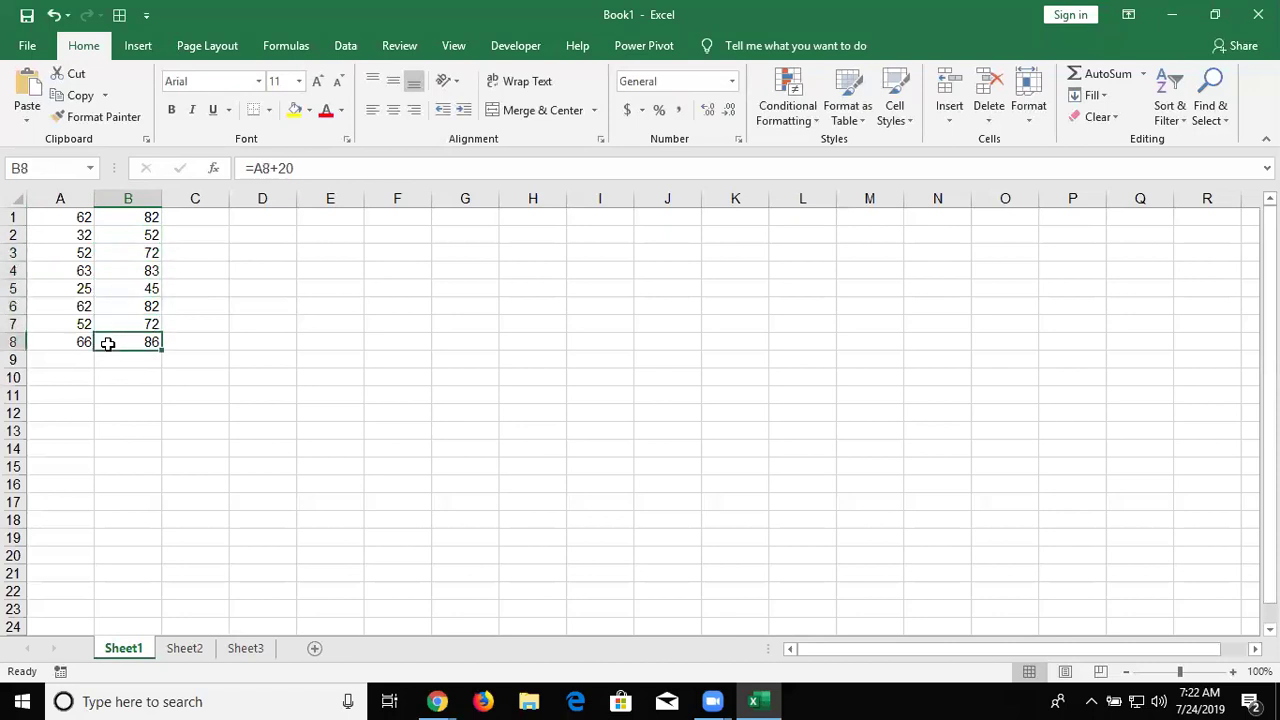
key("ctrl+c")
key("Down")
key("Down")
key("Down")
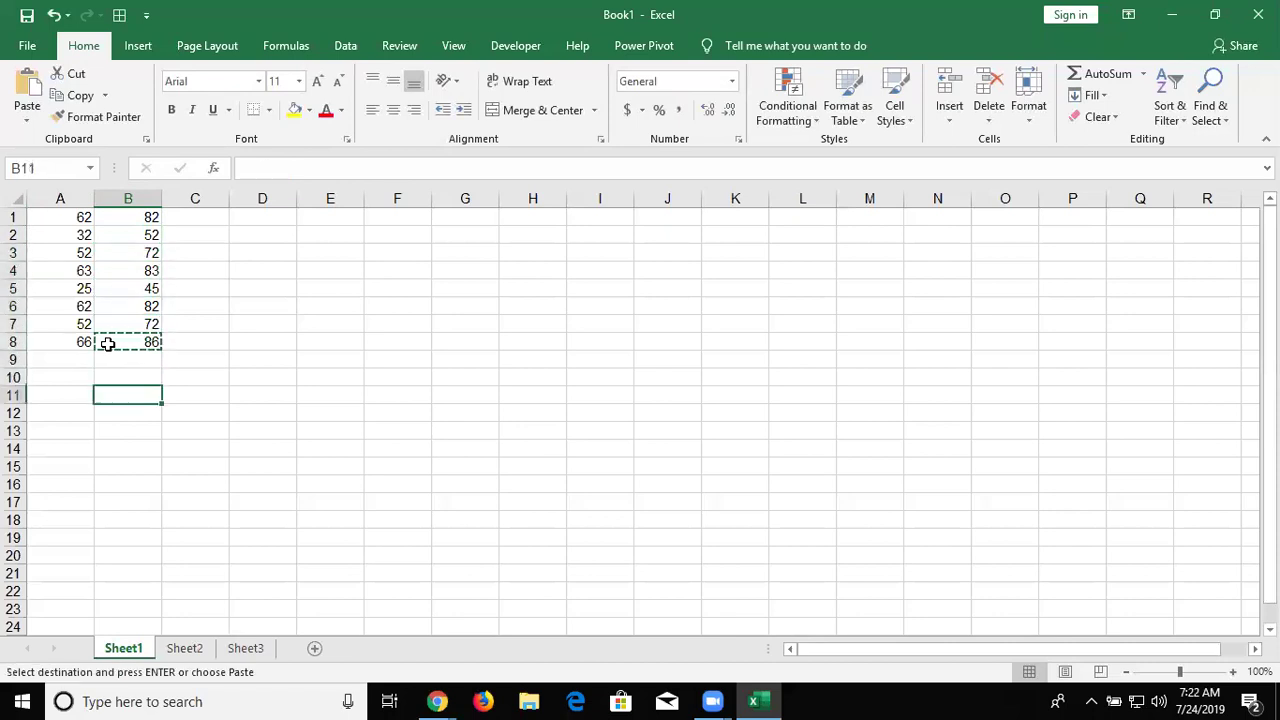
Paste the add-20 formula into B11 and B10, each showing 20
key("Return")
key("Up")
key("Up")
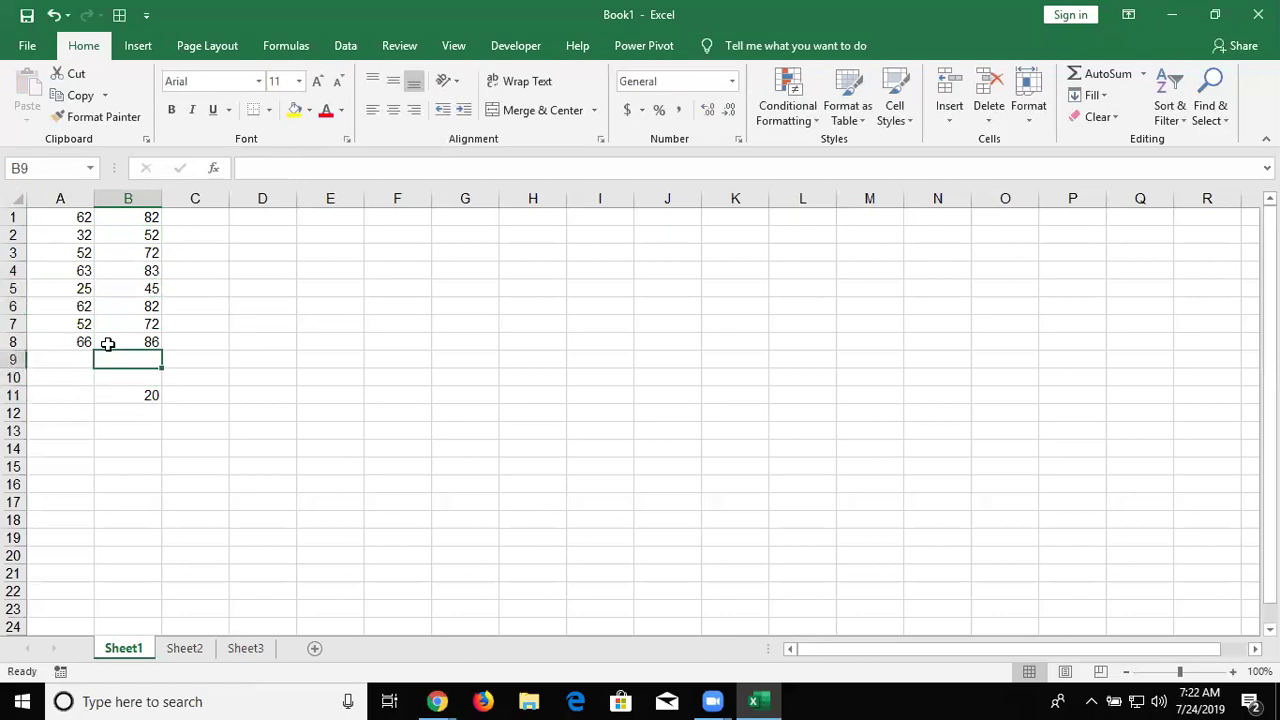
key("Up")
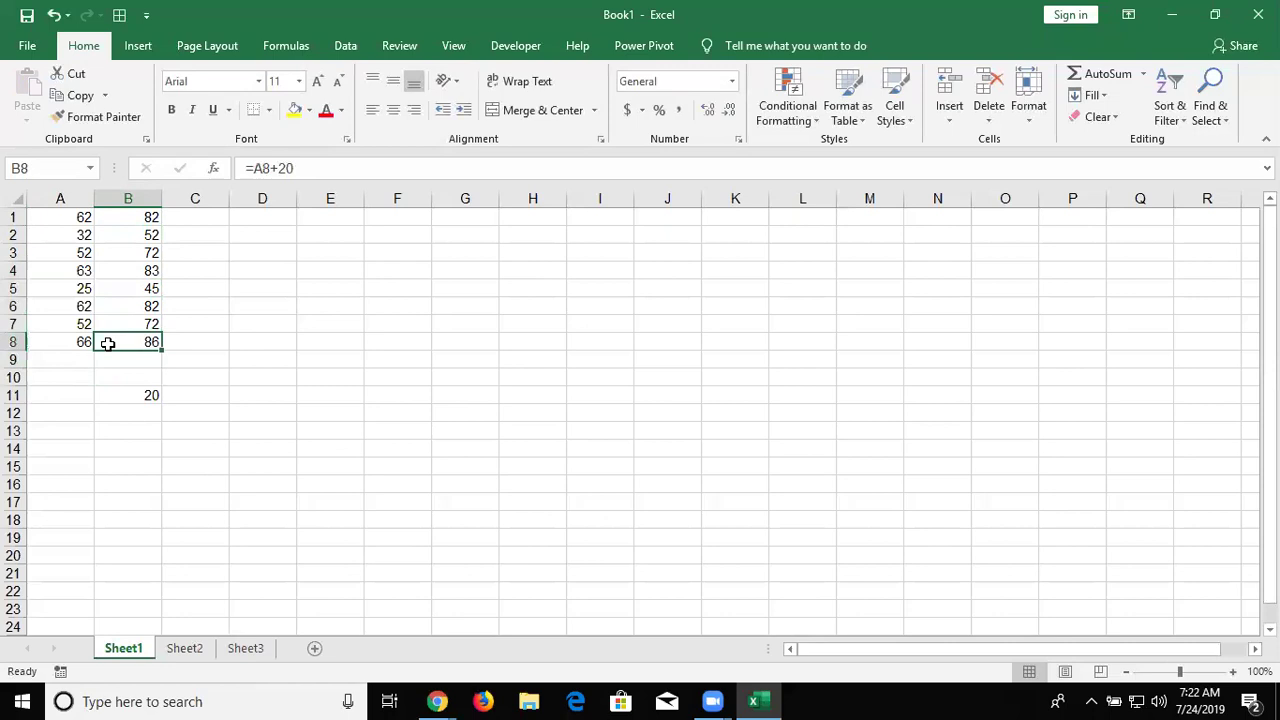
key("Down")
key("Down")
key("Down")
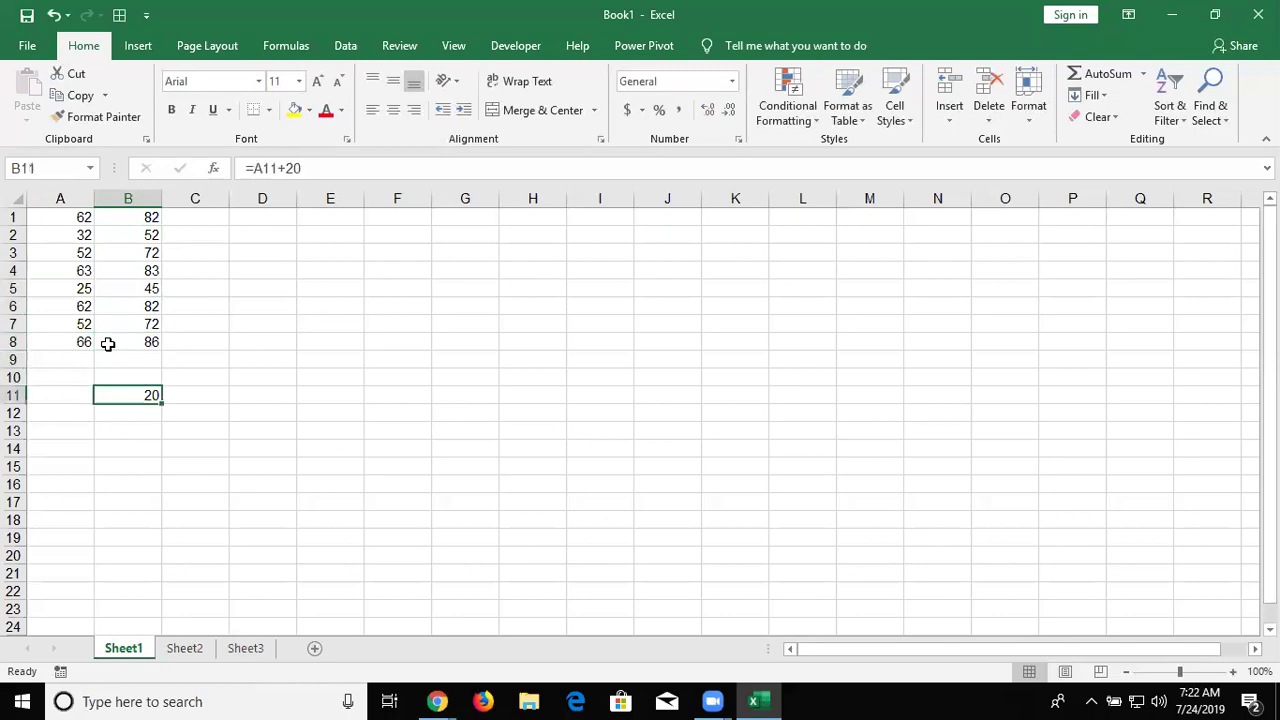
key("ctrl+c")
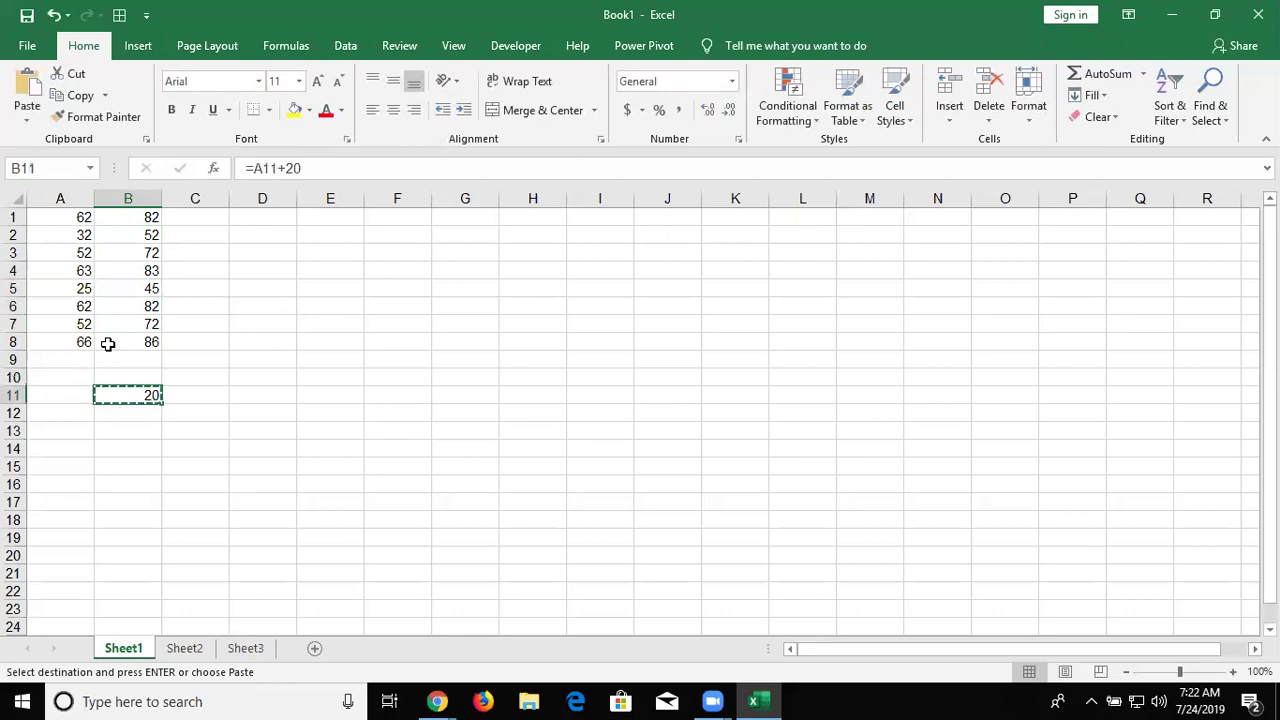
key("Up")
key("Return")
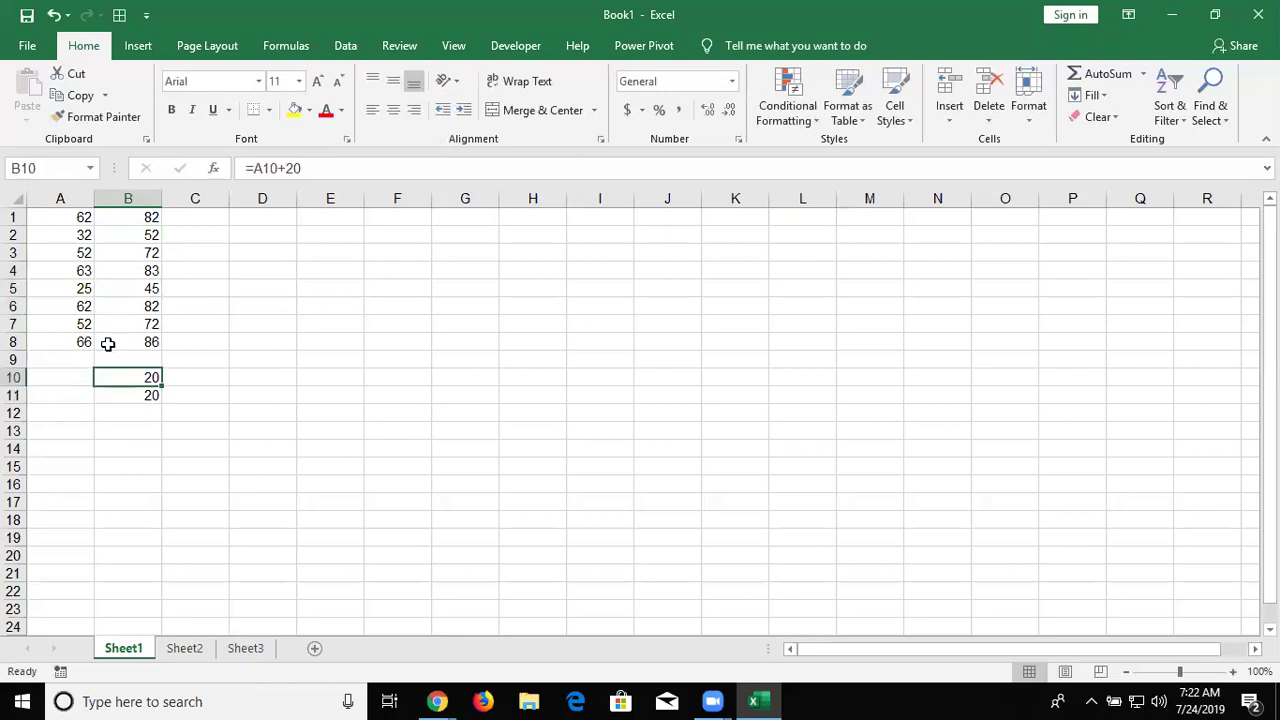
Copy B10's formula into D10, giving =C10+20
key("ctrl+c")
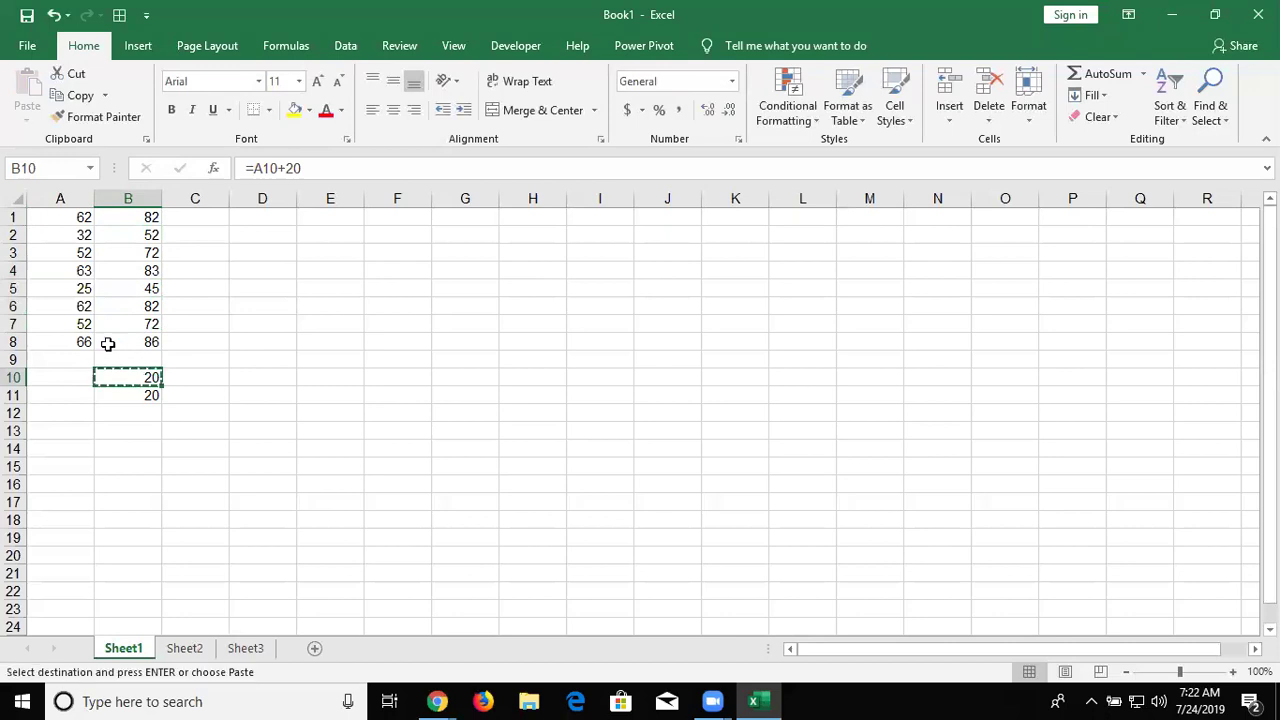
key("Right")
key("Right")
key("ctrl+v")
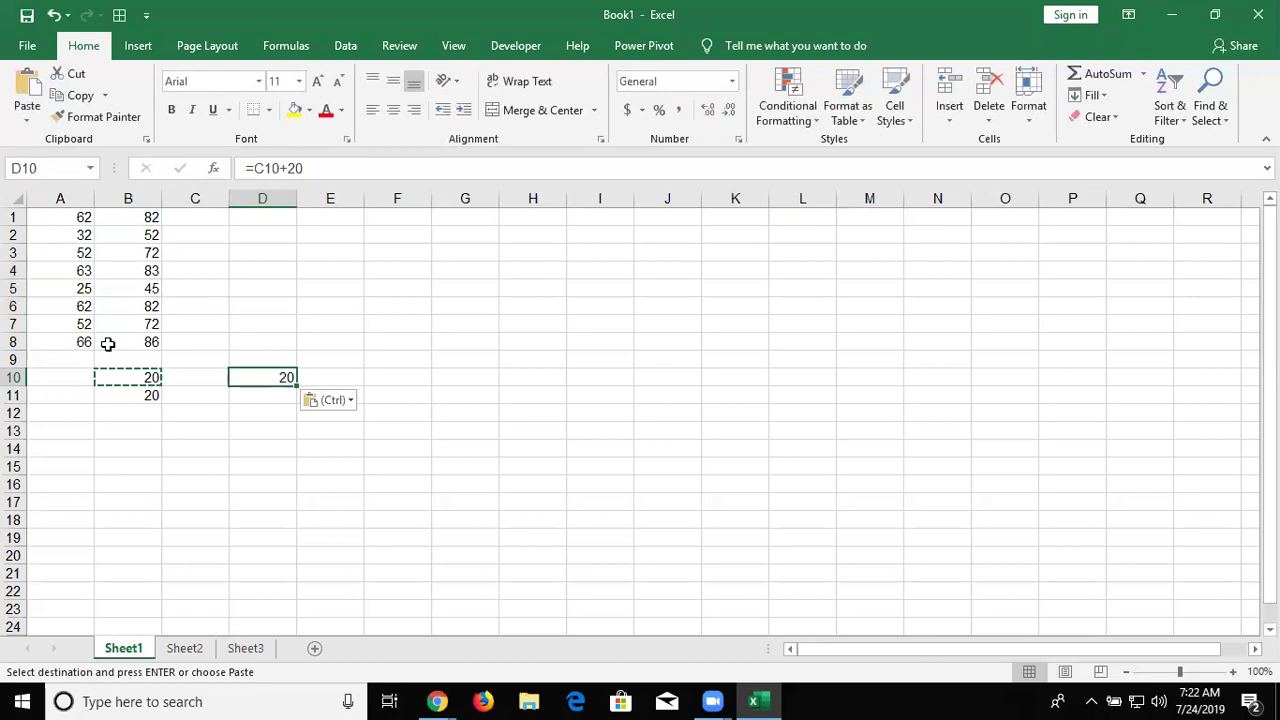
left_click(57, 363)
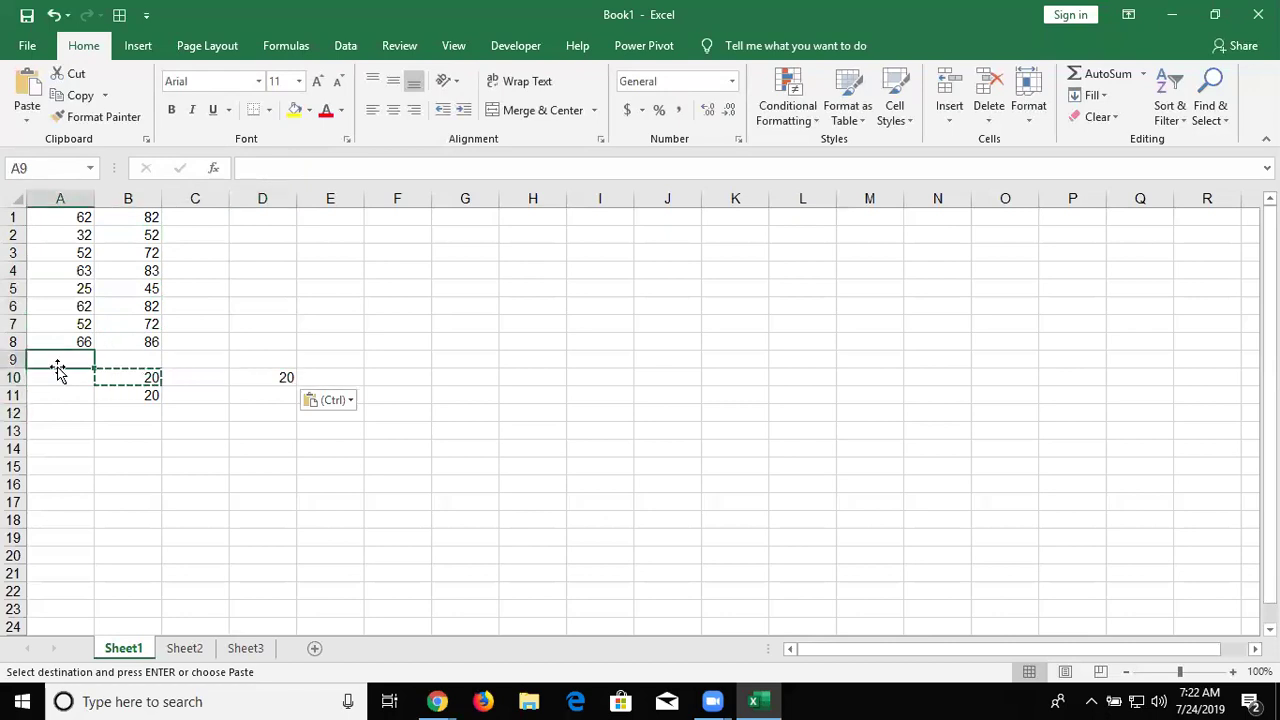
key("Right")
key("Right")
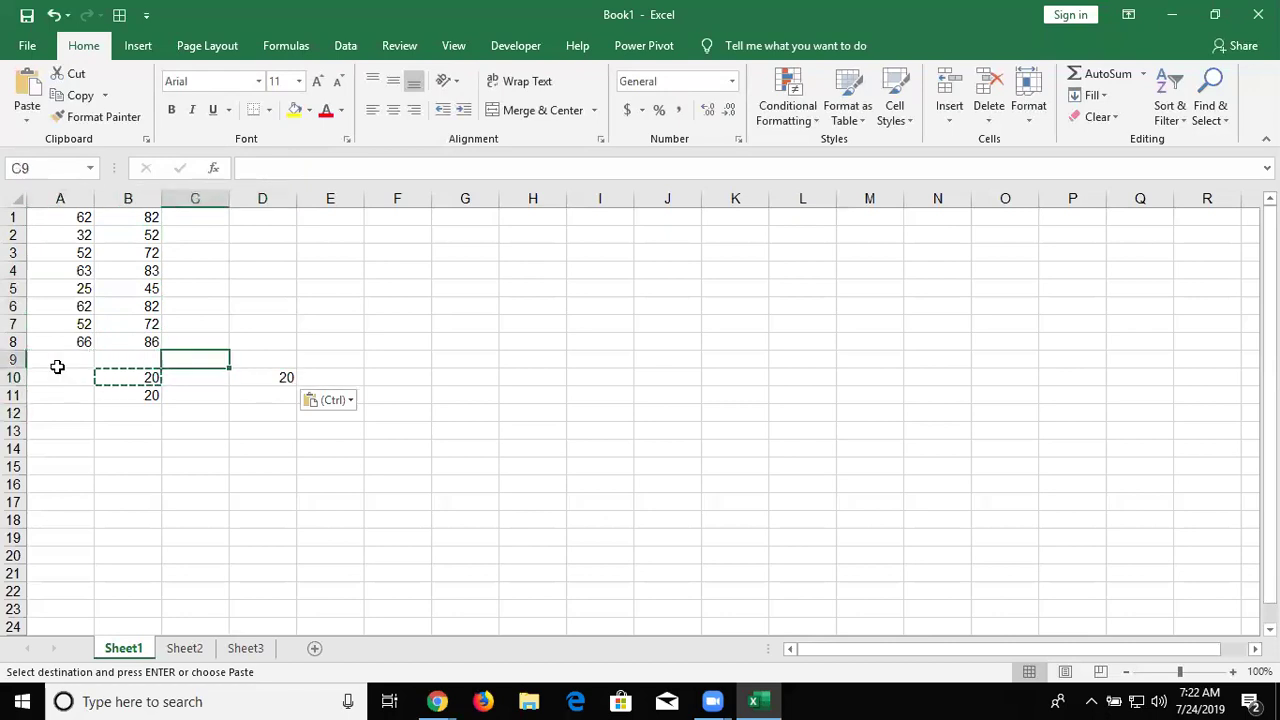
key("Down")
key("Right")
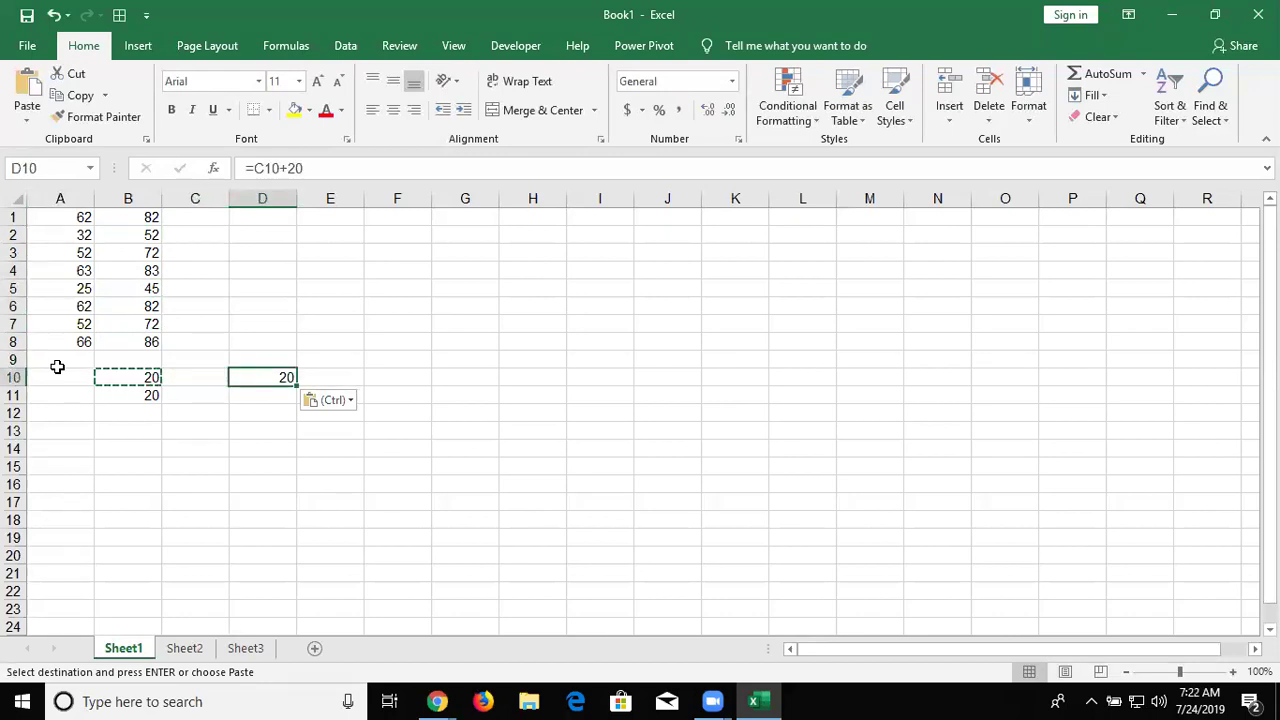
Copy D10's formula into C10 so row 10 reads 20, 40, 60
key("ctrl+c")
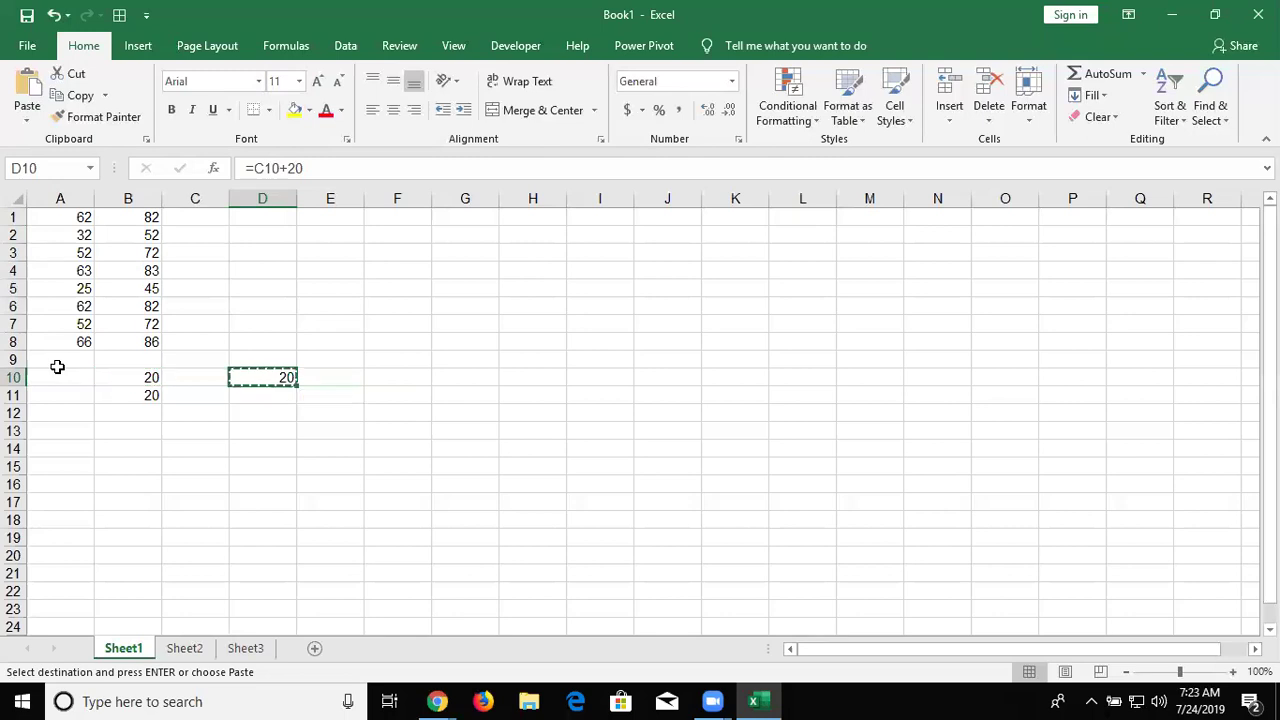
key("Left")
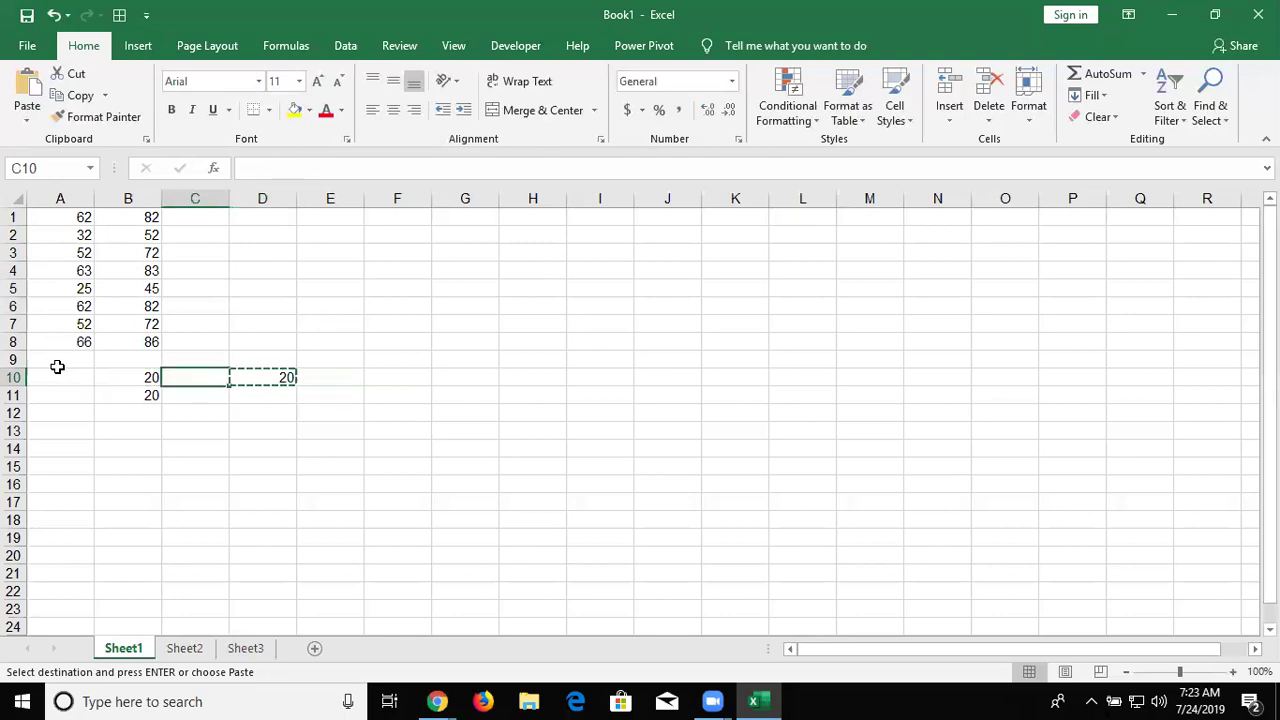
key("Return")
key("Right")
key("Left")
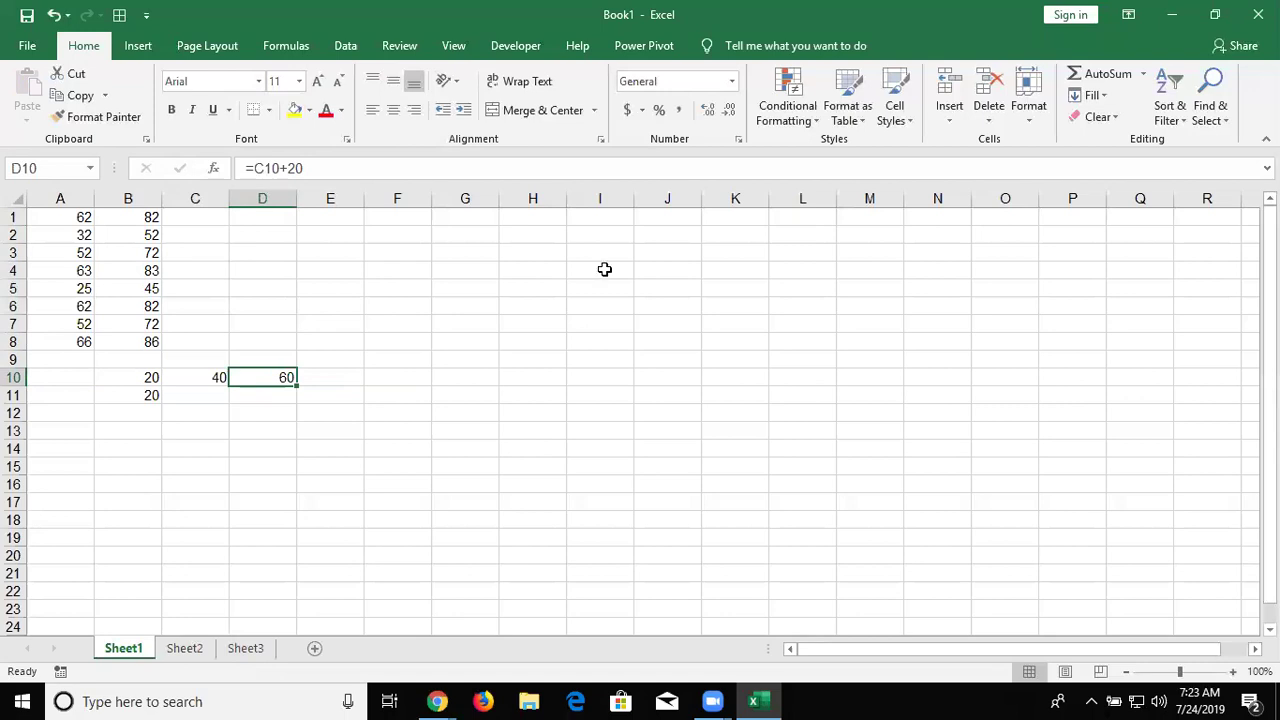
Draw a blue vertical arrow and a crossing horizontal arrow beside the data
mouse_move(614, 238)
left_mouse_down()
mouse_move(628, 448)
mouse_move(635, 439)
left_mouse_up()
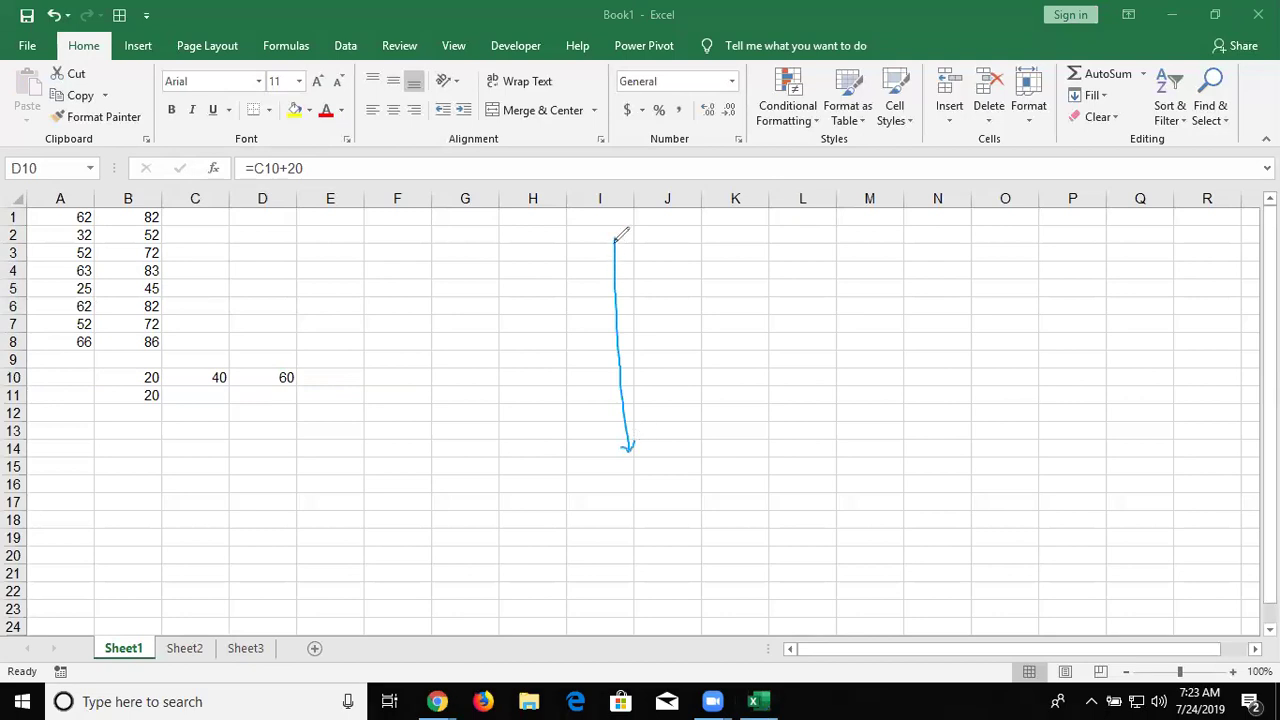
mouse_move(614, 238)
left_mouse_down()
mouse_move(605, 266)
mouse_move(625, 261)
left_mouse_up()
mouse_move(503, 344)
left_mouse_down()
mouse_move(770, 344)
mouse_move(757, 348)
left_mouse_up()
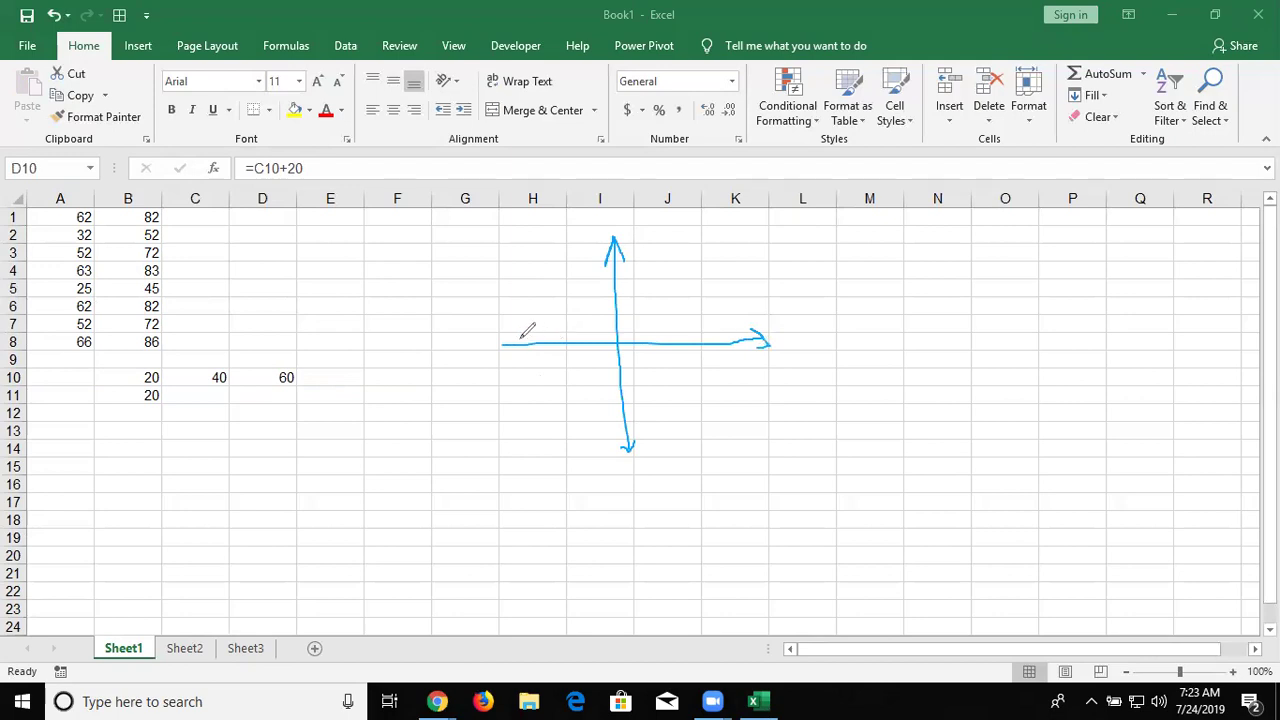
mouse_move(556, 318)
left_mouse_down()
mouse_move(498, 340)
mouse_move(552, 369)
left_mouse_up()
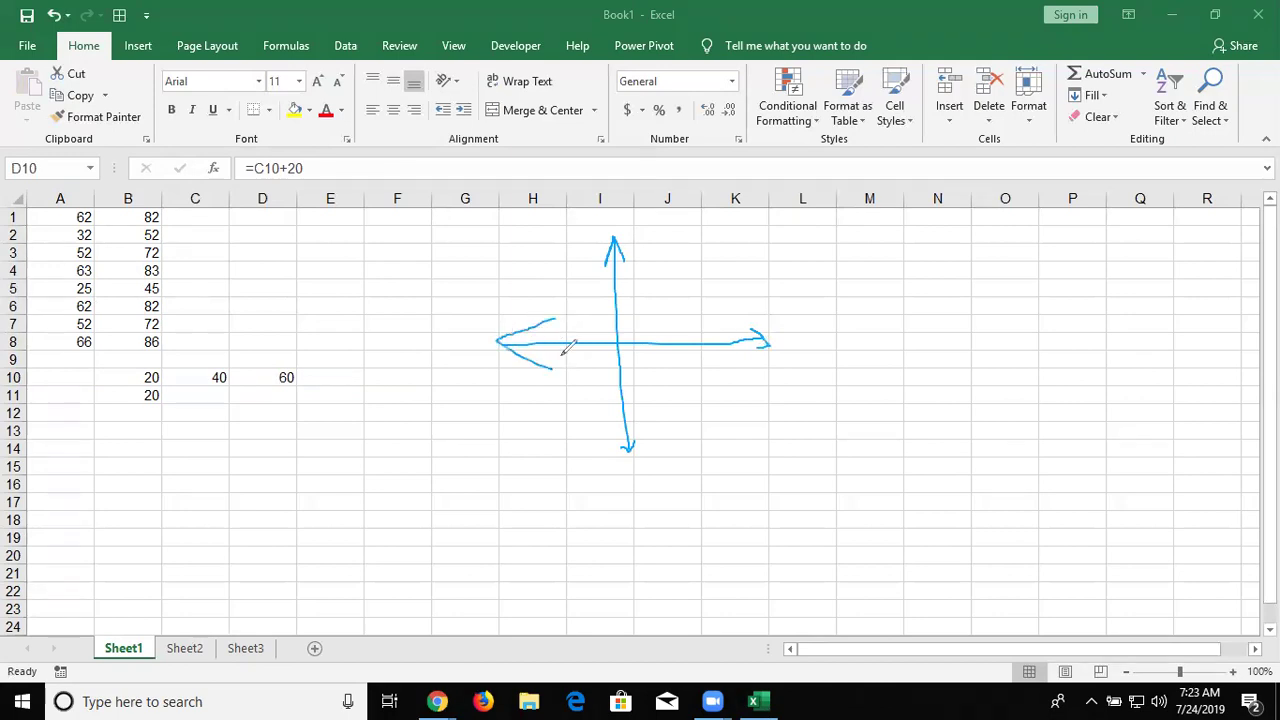
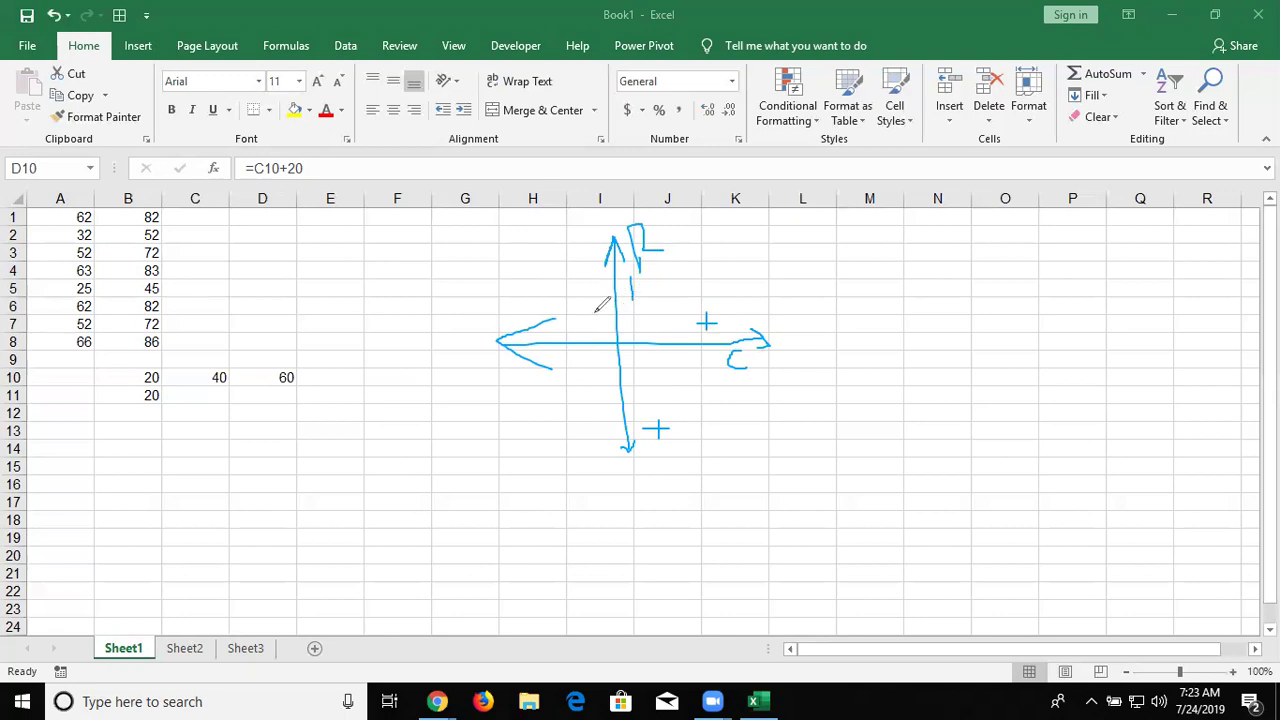
Ink a minus sign left of the vertical axis, then erase all hand-drawn annotations
left_click_drag(570, 314, 670, 289)
key("e")
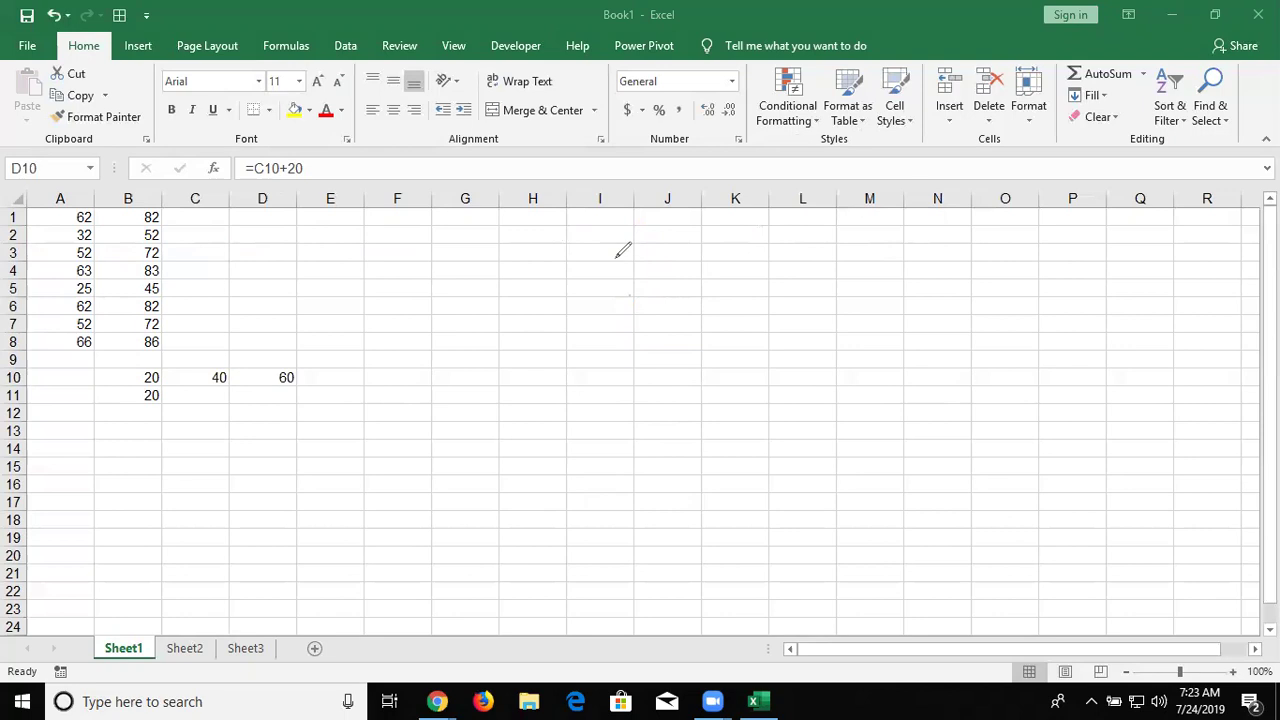
Ink crossed vertical and horizontal axes with arrowheads near column I
mouse_move(614, 260)
left_mouse_down()
mouse_move(614, 455)
mouse_move(624, 446)
left_mouse_up()
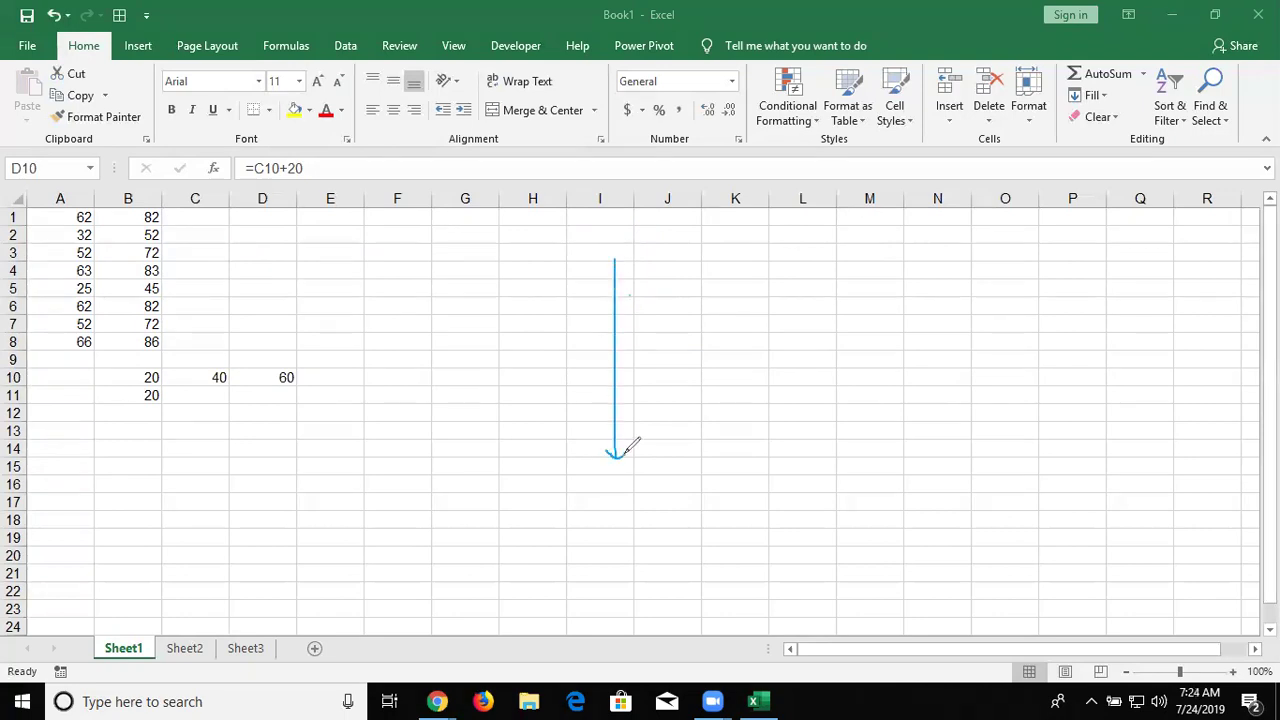
left_click_drag(605, 274, 627, 276)
mouse_move(631, 281)
left_mouse_down()
mouse_move(631, 303)
mouse_move(652, 294)
left_mouse_up()
mouse_move(520, 355)
left_mouse_down()
mouse_move(721, 364)
mouse_move(704, 369)
left_mouse_up()
mouse_move(540, 348)
left_mouse_down()
mouse_move(520, 356)
mouse_move(588, 388)
left_mouse_up()
Add plus and minus signs around the axes and undo the stray curved stroke
left_click(638, 421)
mouse_move(636, 422)
left_mouse_down()
mouse_move(658, 421)
mouse_move(648, 433)
left_mouse_up()
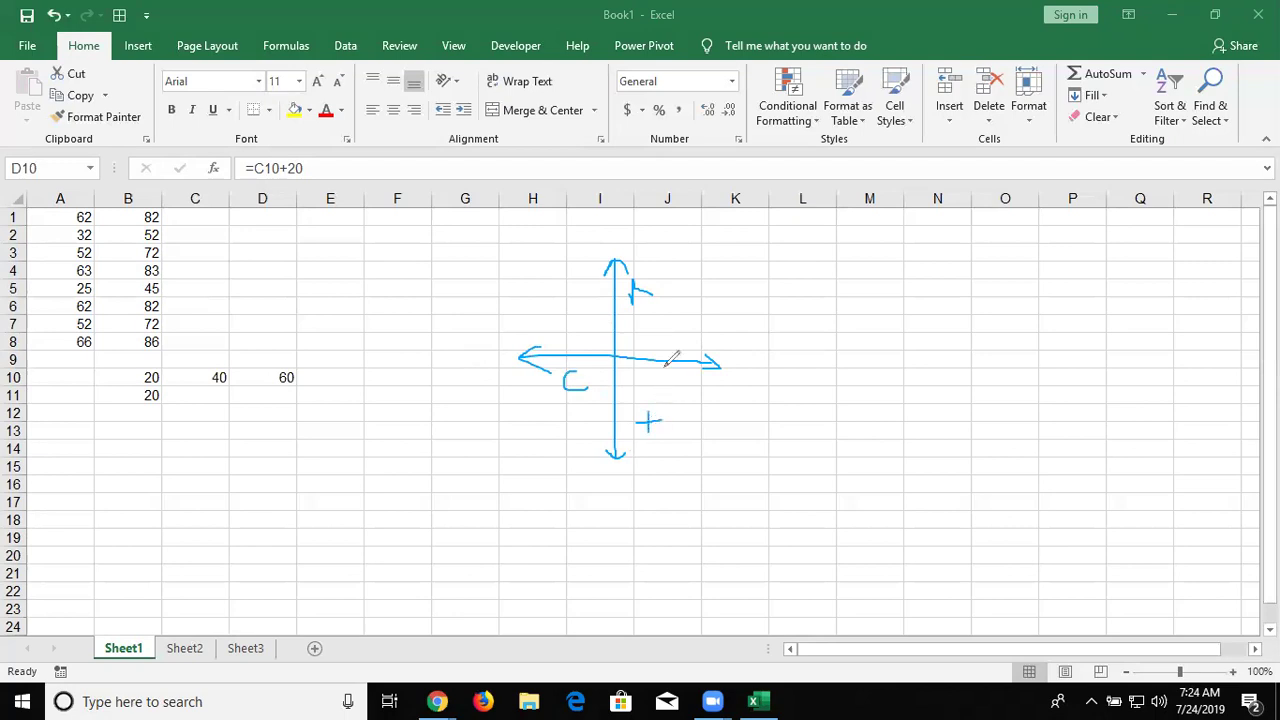
mouse_move(669, 344)
left_mouse_down()
mouse_move(688, 339)
mouse_move(678, 352)
left_mouse_up()
left_click_drag(586, 293, 601, 293)
mouse_move(567, 340)
left_mouse_down()
mouse_move(583, 340)
mouse_move(372, 128)
left_mouse_up()
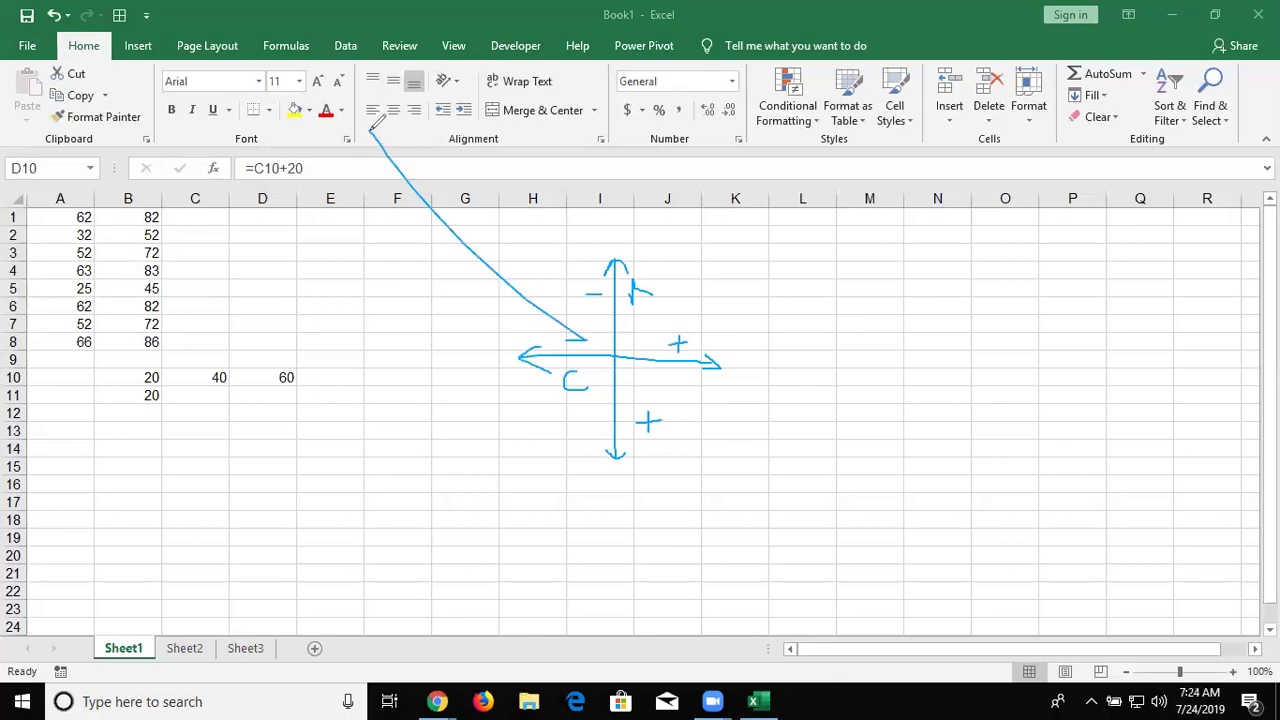
key("ctrl+z")
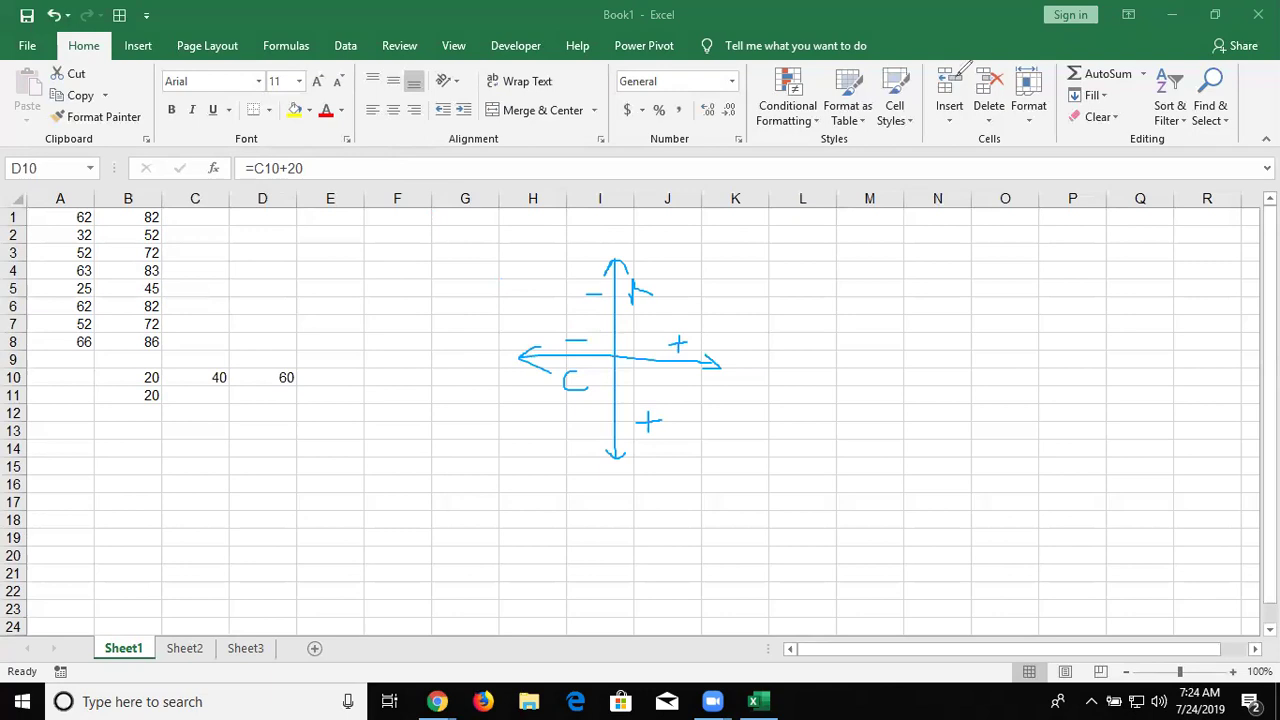
Clear all values in the block B1:E11
left_click(146, 219)
left_click_drag(146, 219, 301, 395)
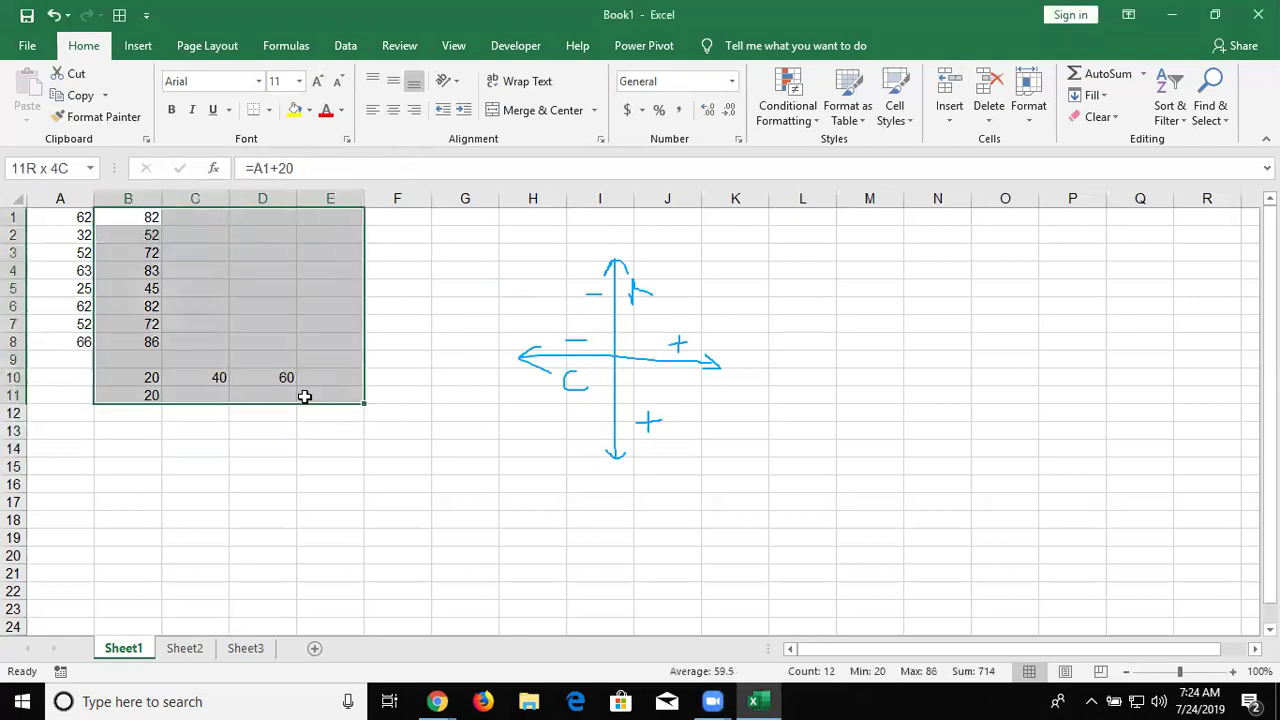
key("Delete")
Enter 50 in D10 and the formula =D10+20 in E10, showing 70
left_click(287, 378)
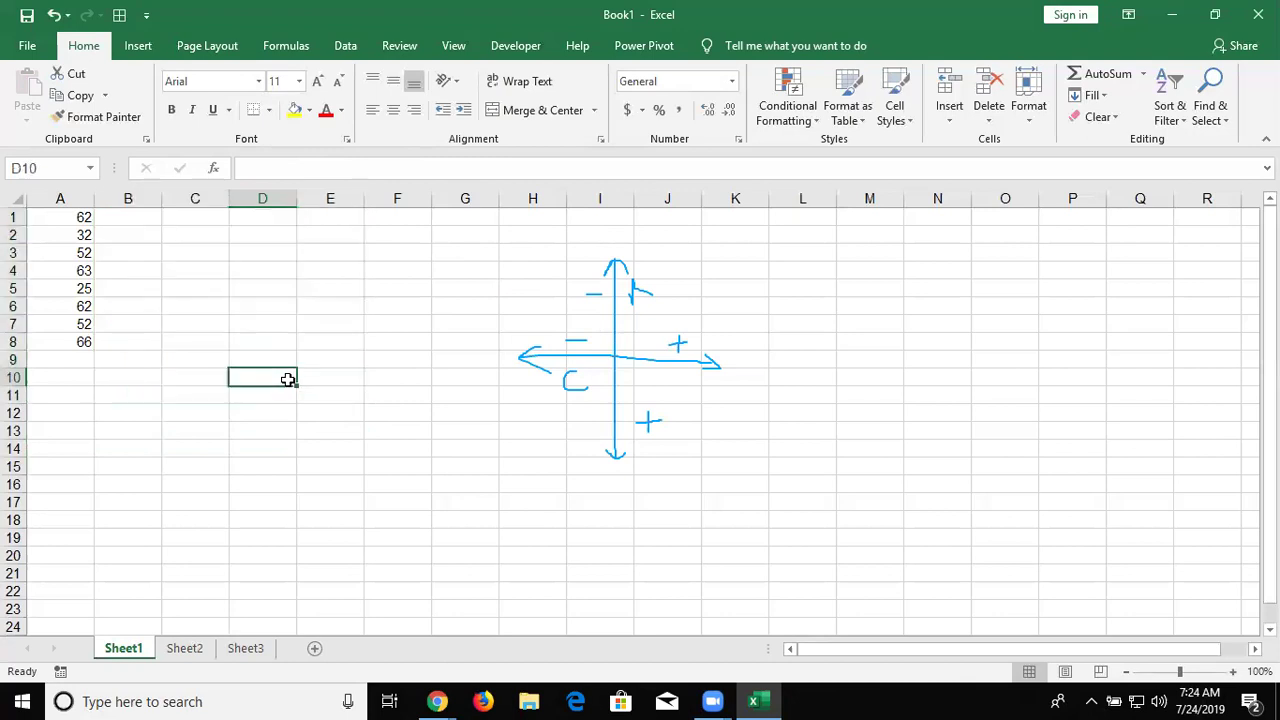
type("5")
key("Tab")
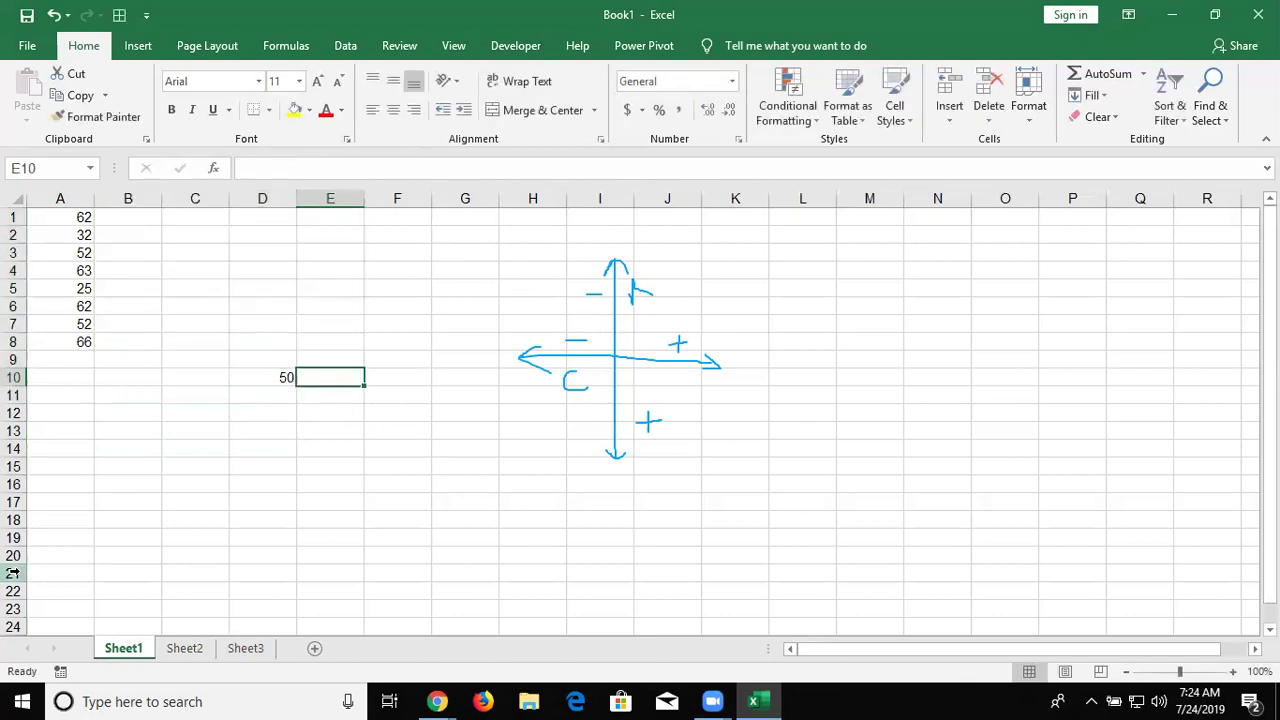
type("=")
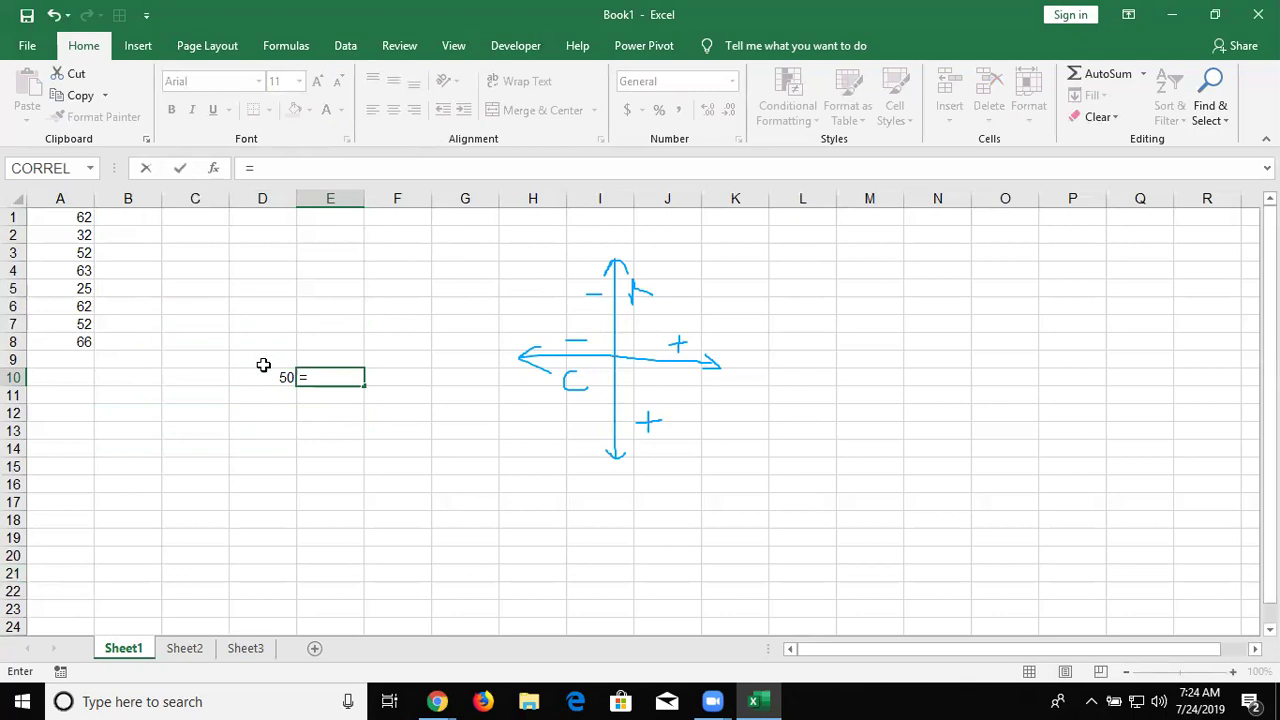
left_click(263, 376)
type("+20")
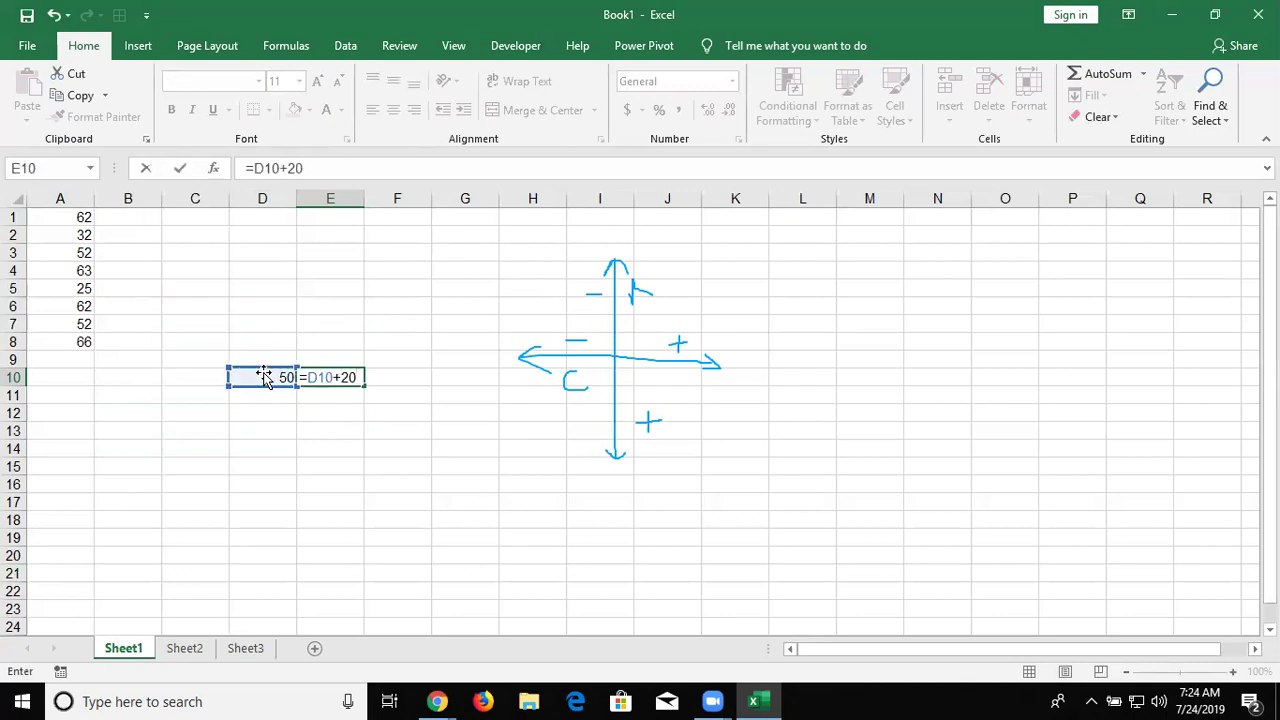
key("ctrl+Return")
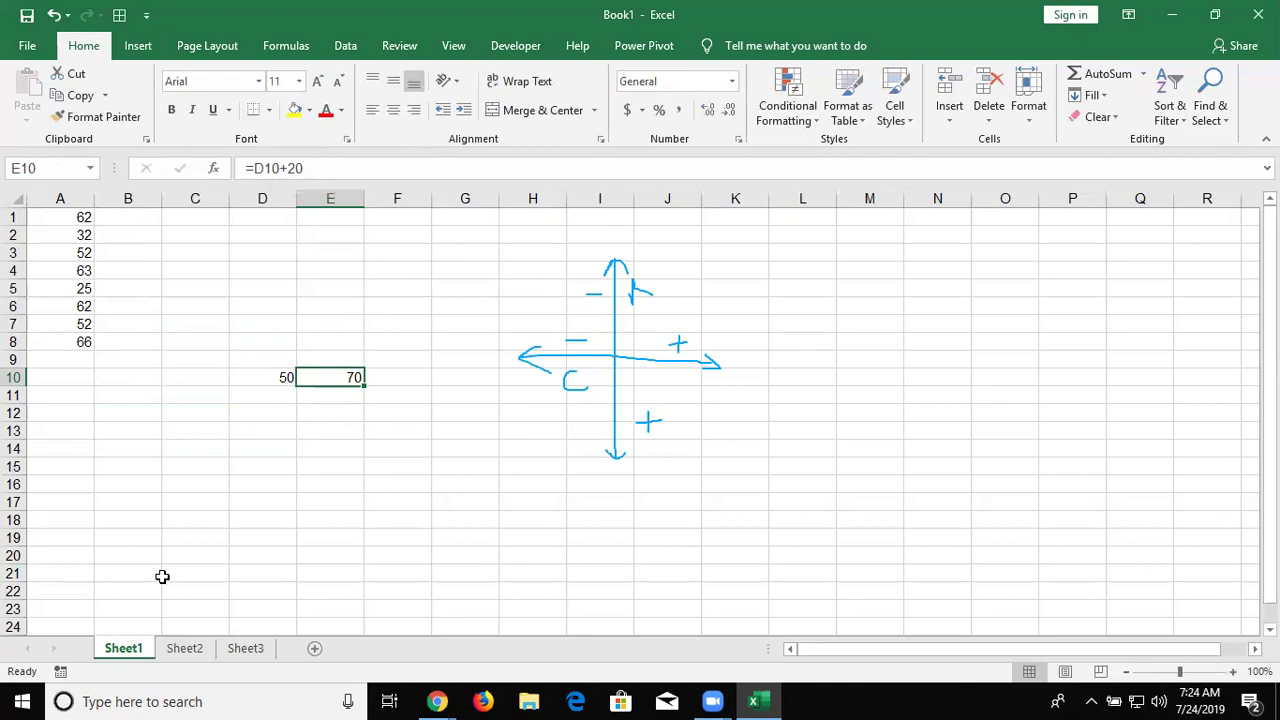
Copy E10's formula down into E11, giving =D11+20
key("ctrl+c")
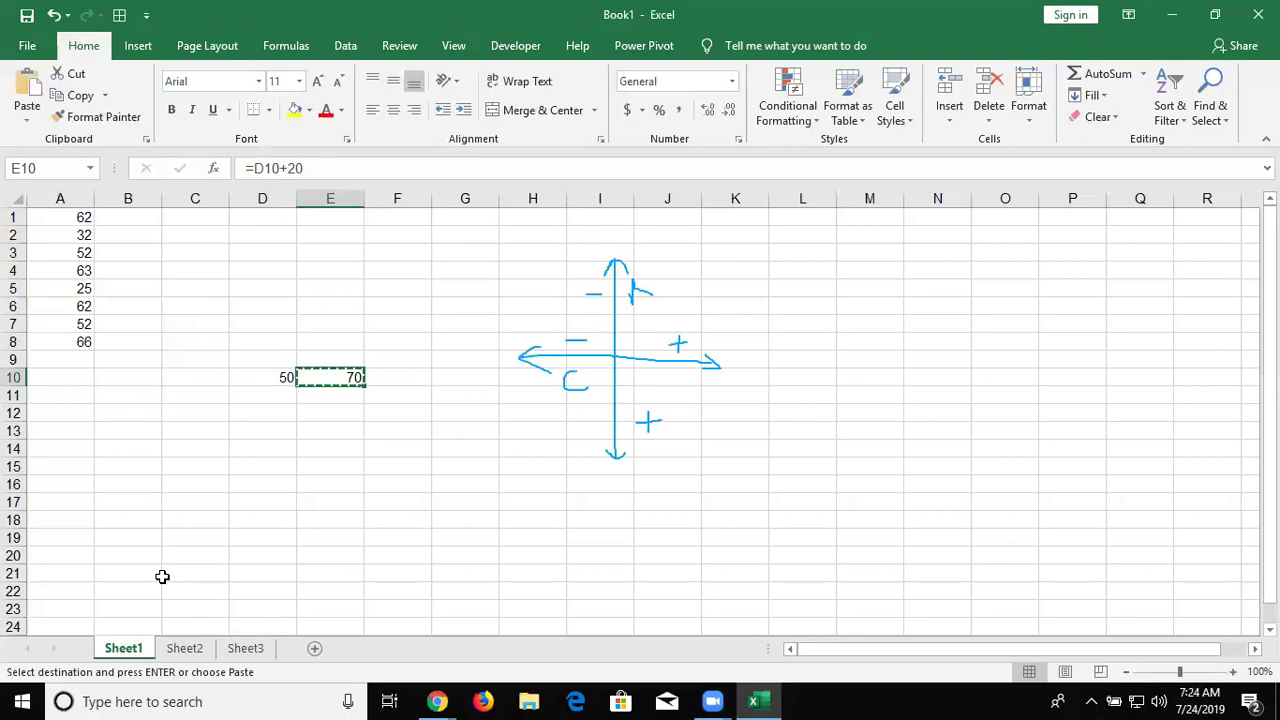
key("Down")
key("ctrl+v")
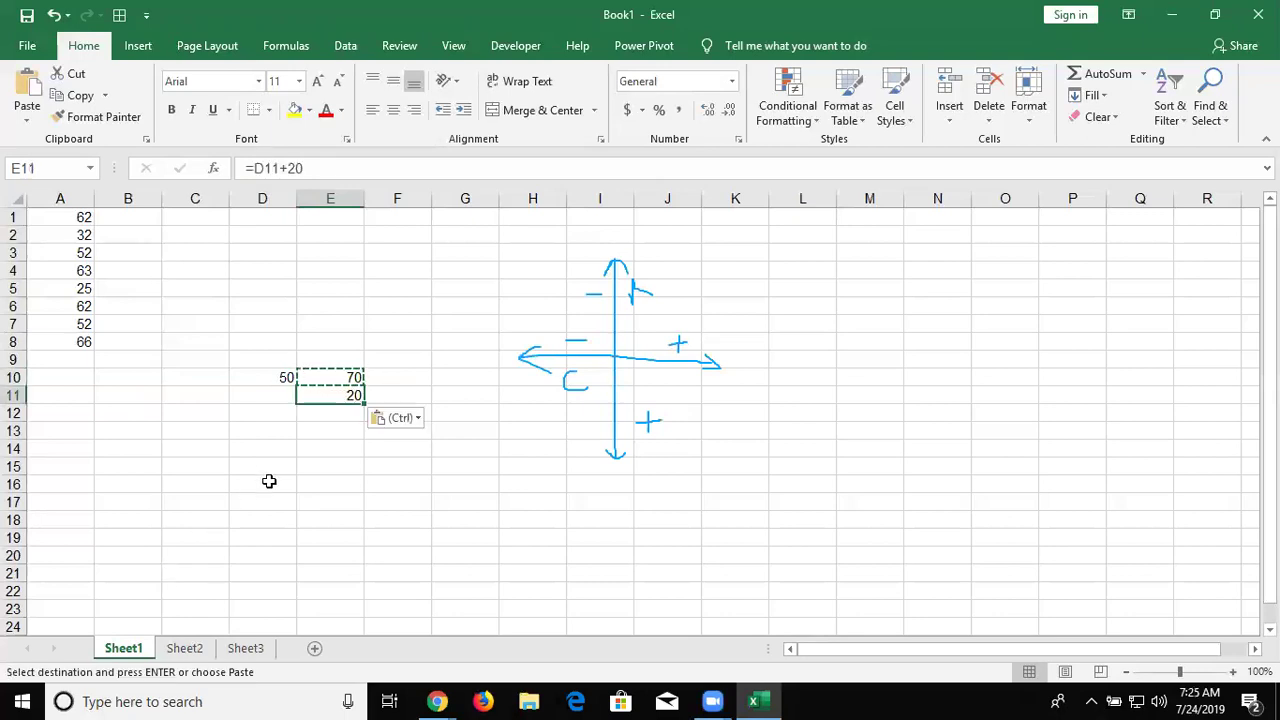
key("Escape")
key("Up")
key("XF86AudioLowerVolume")
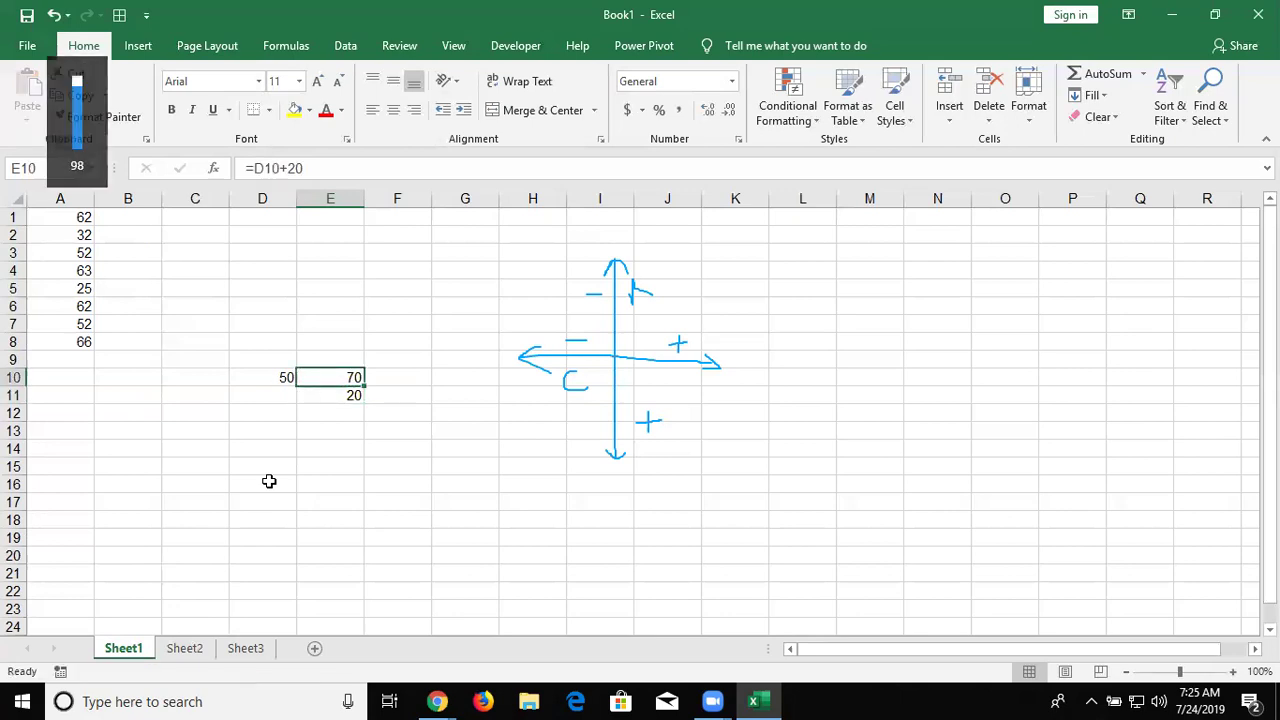
Inspect the formulas in E10 and E11 to compare their shifted references
double_click(355, 379)
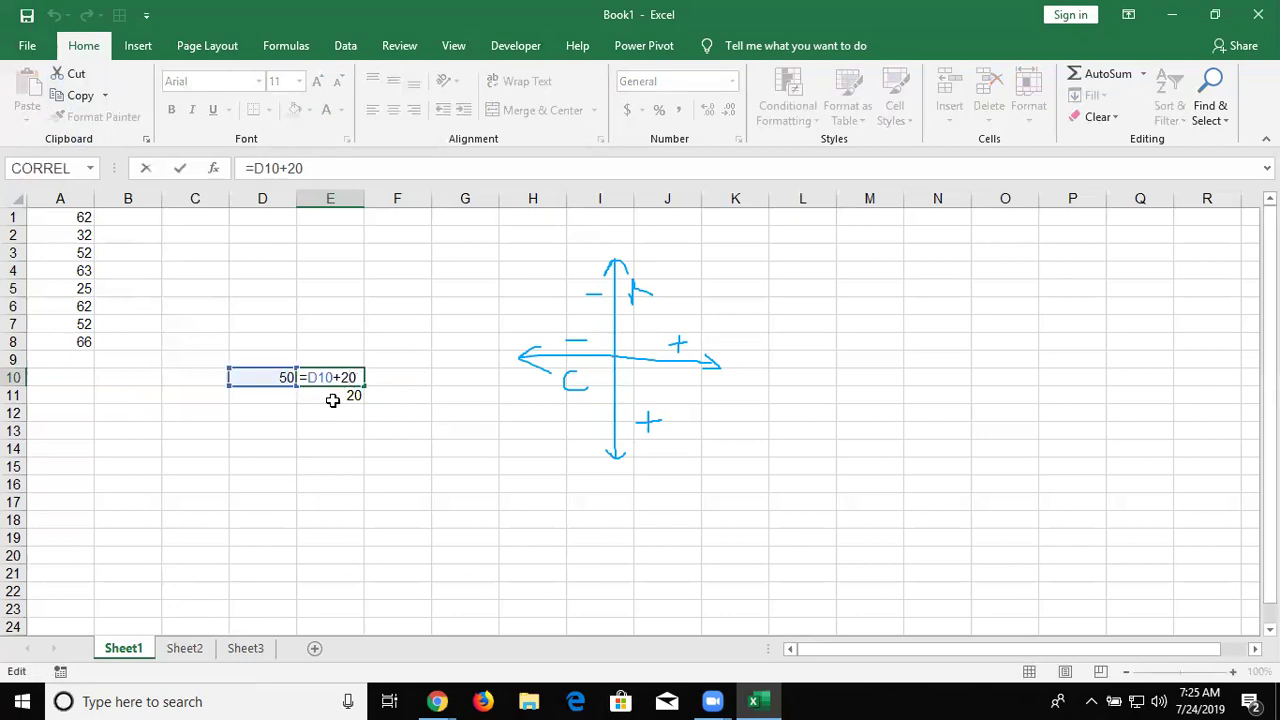
key("Return")
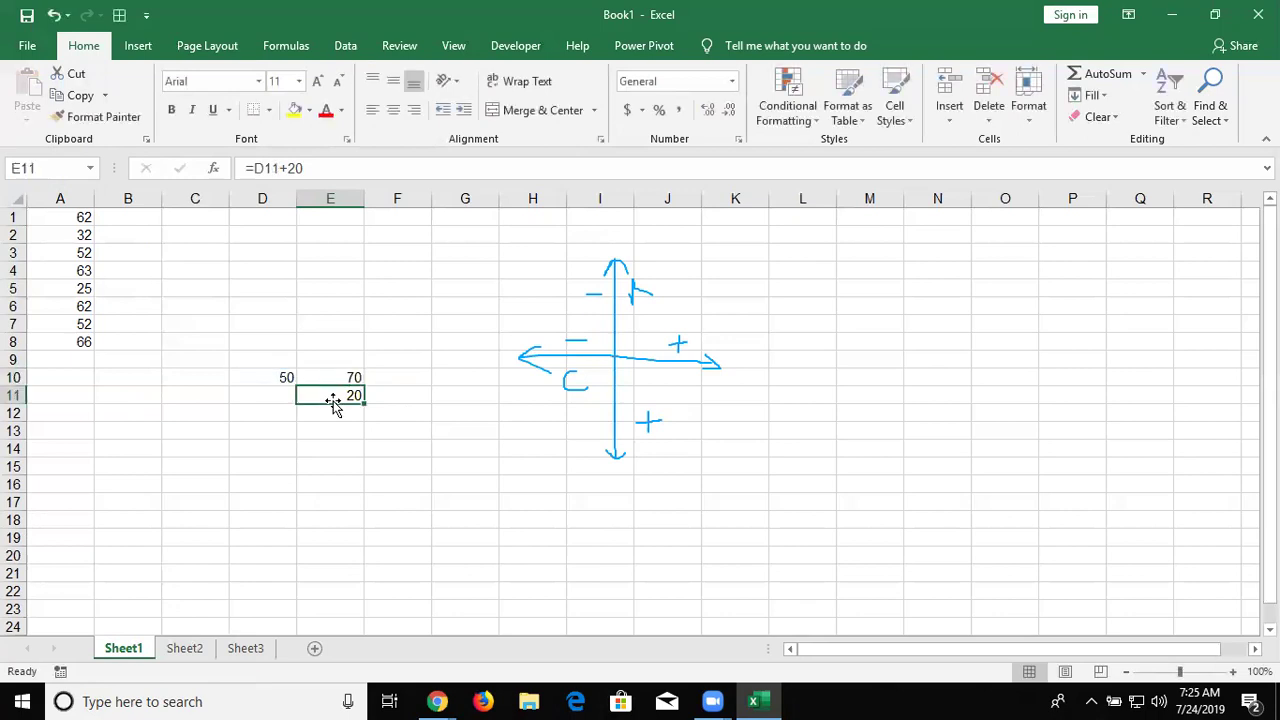
double_click(341, 397)
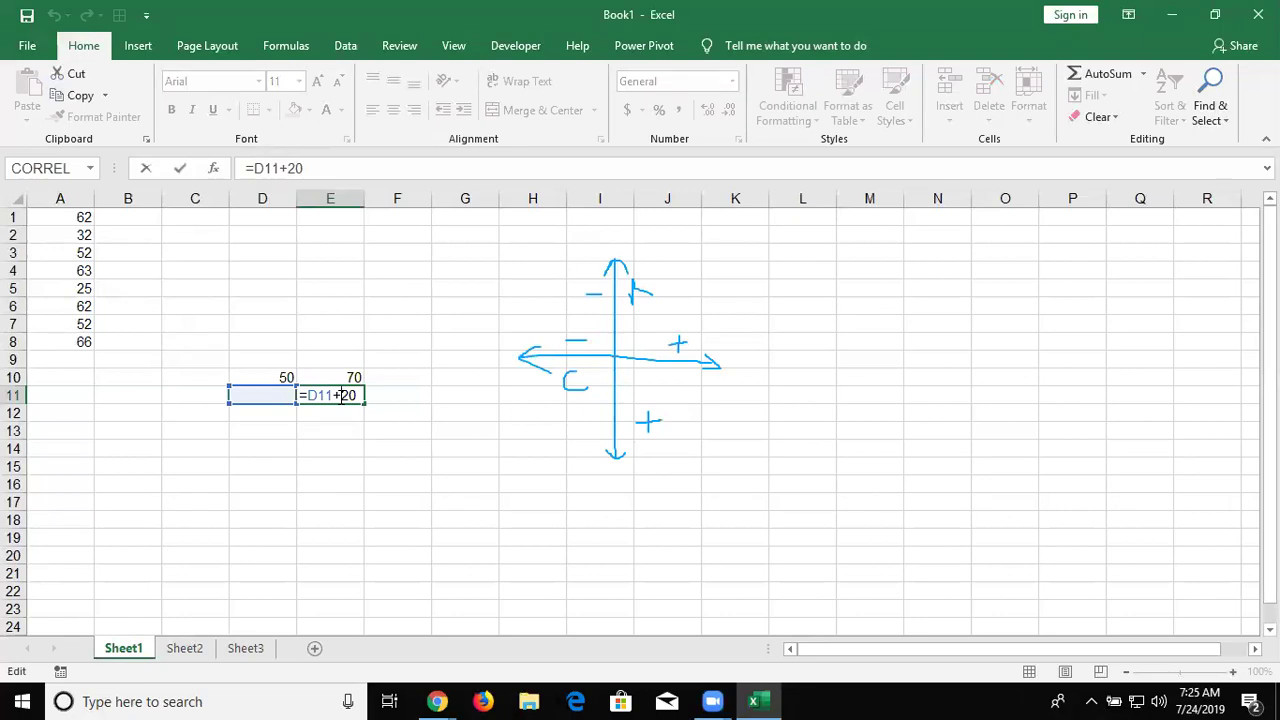
key("Return")
left_click(340, 396)
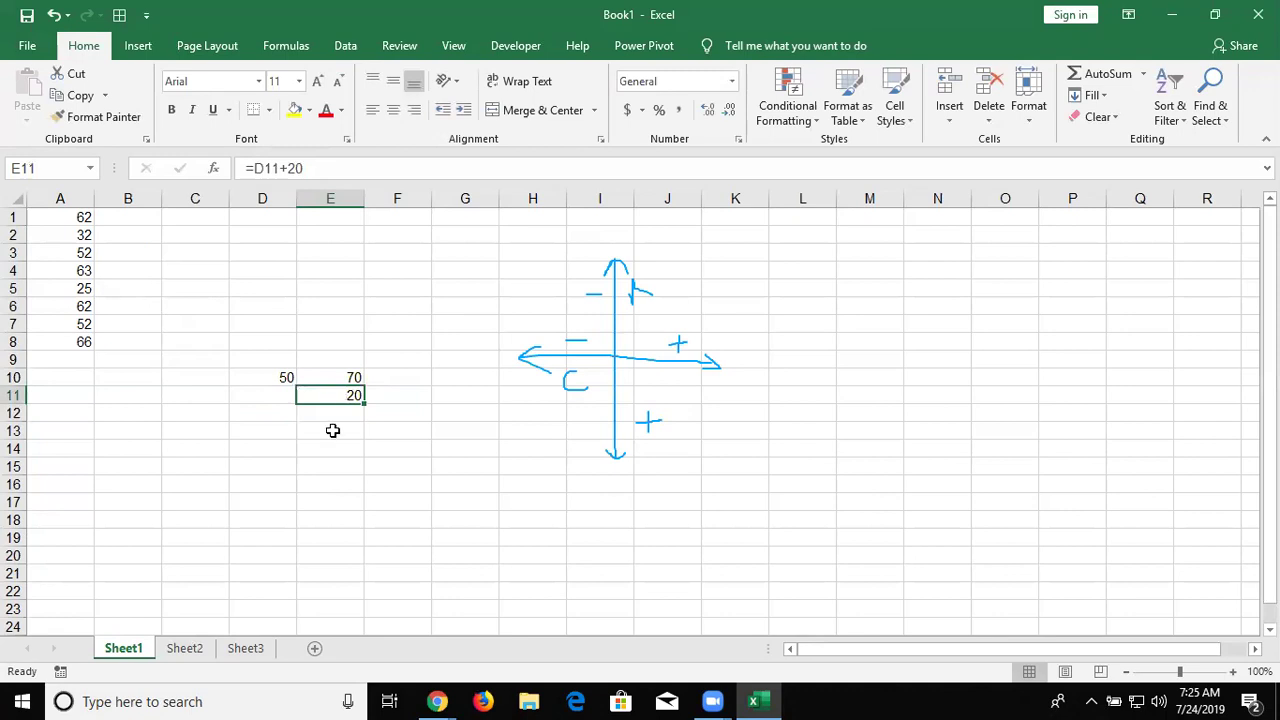
Paste E10's formula into E9 and check it became =D9+20
left_click(354, 378)
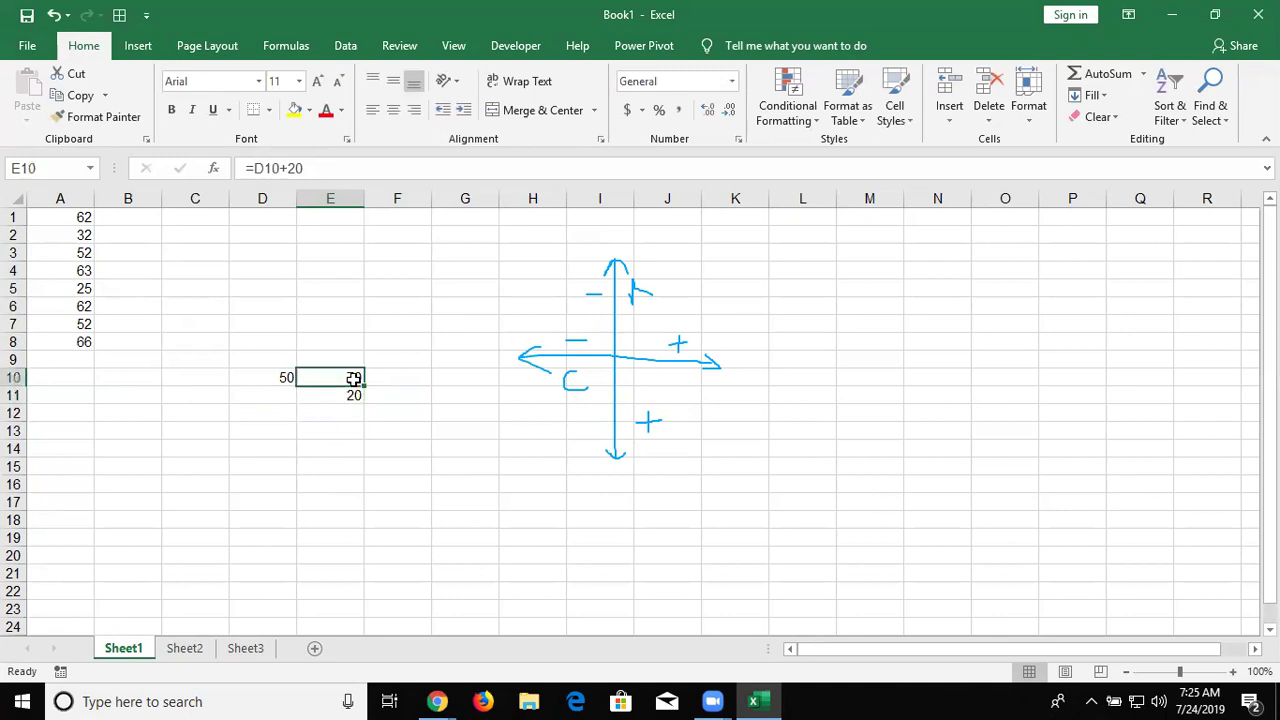
key("ctrl+c")
key("Up")
key("Return")
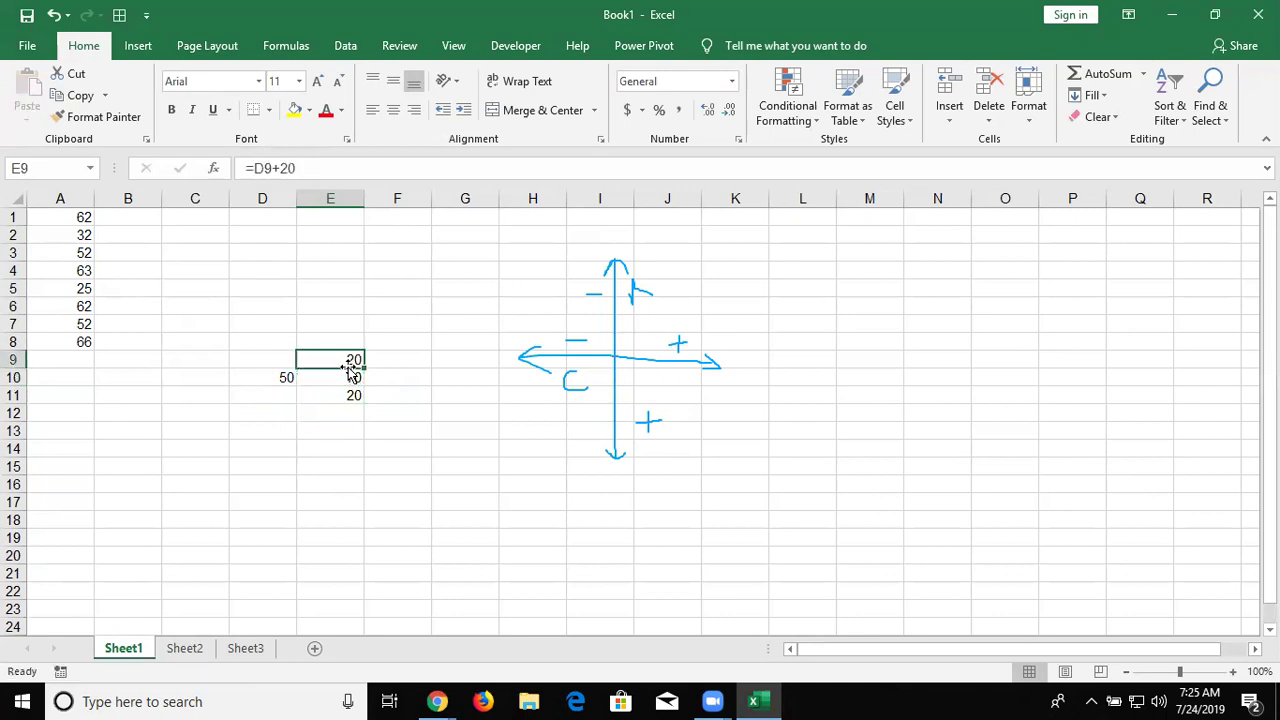
double_click(350, 360)
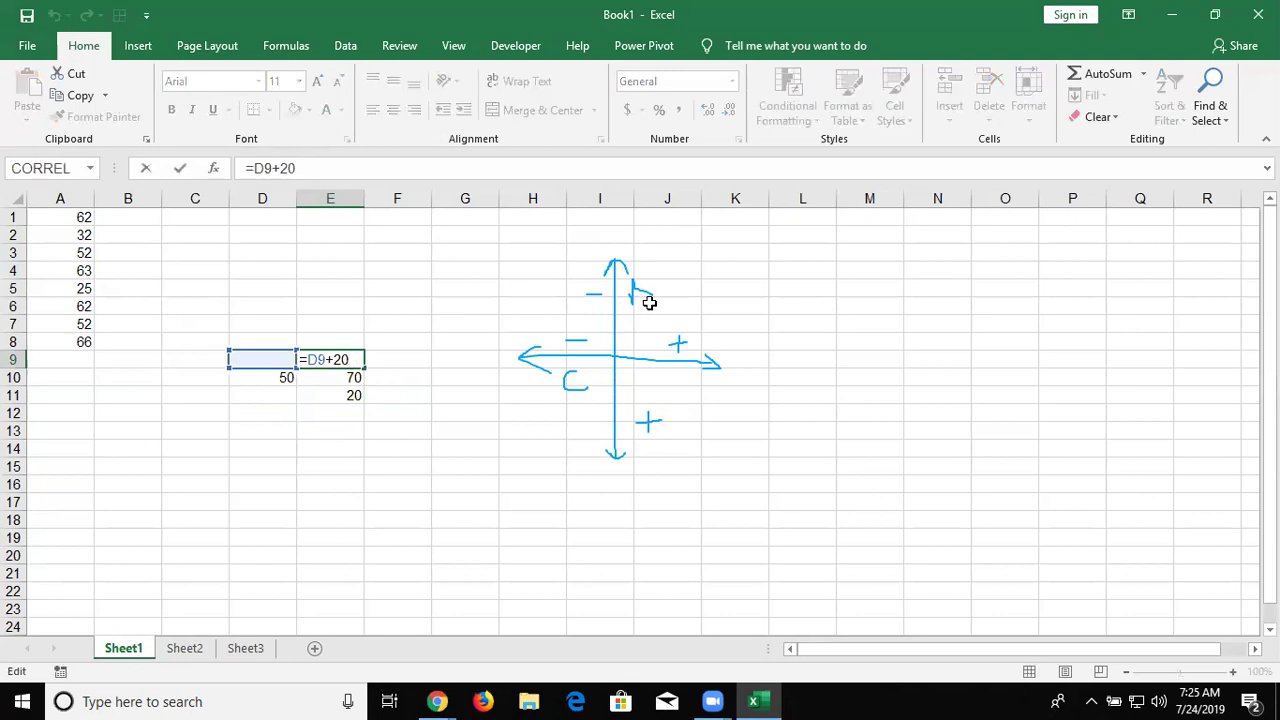
key("Return")
Paste E10's formula into C10 and check it became =B10+20
key("Up")
key("Down")
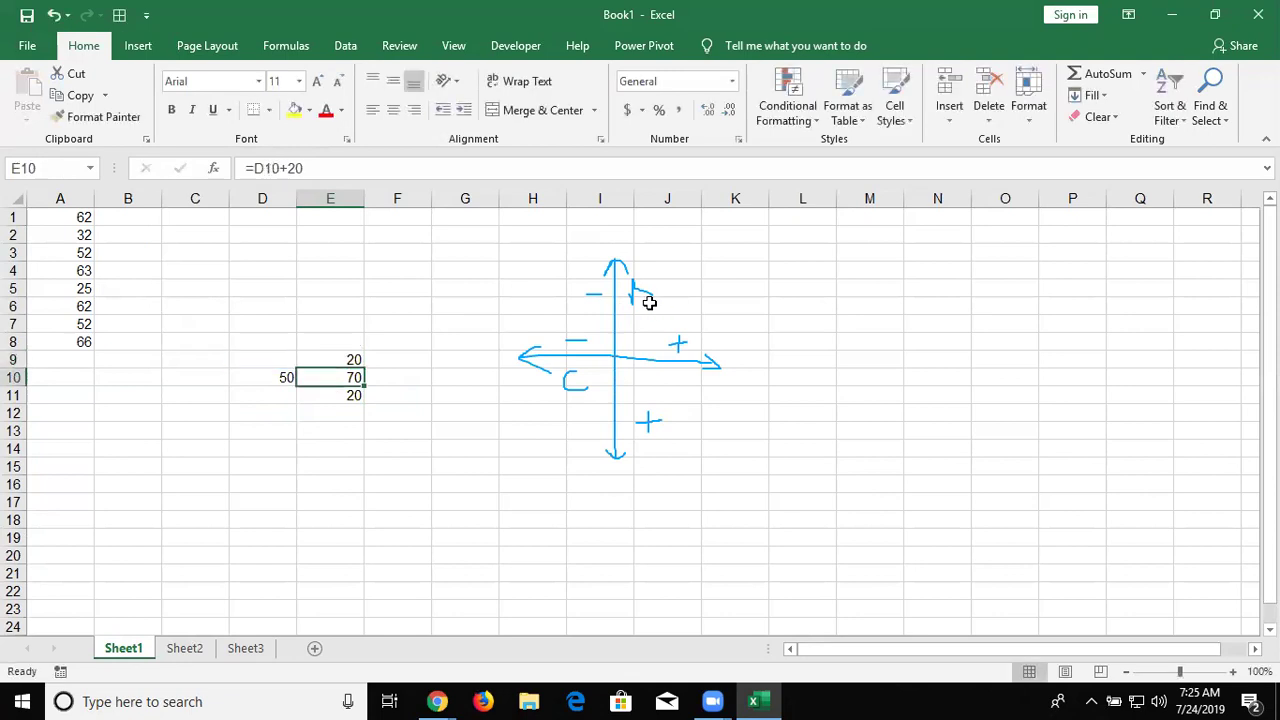
key("ctrl+c")
key("Left")
key("Left")
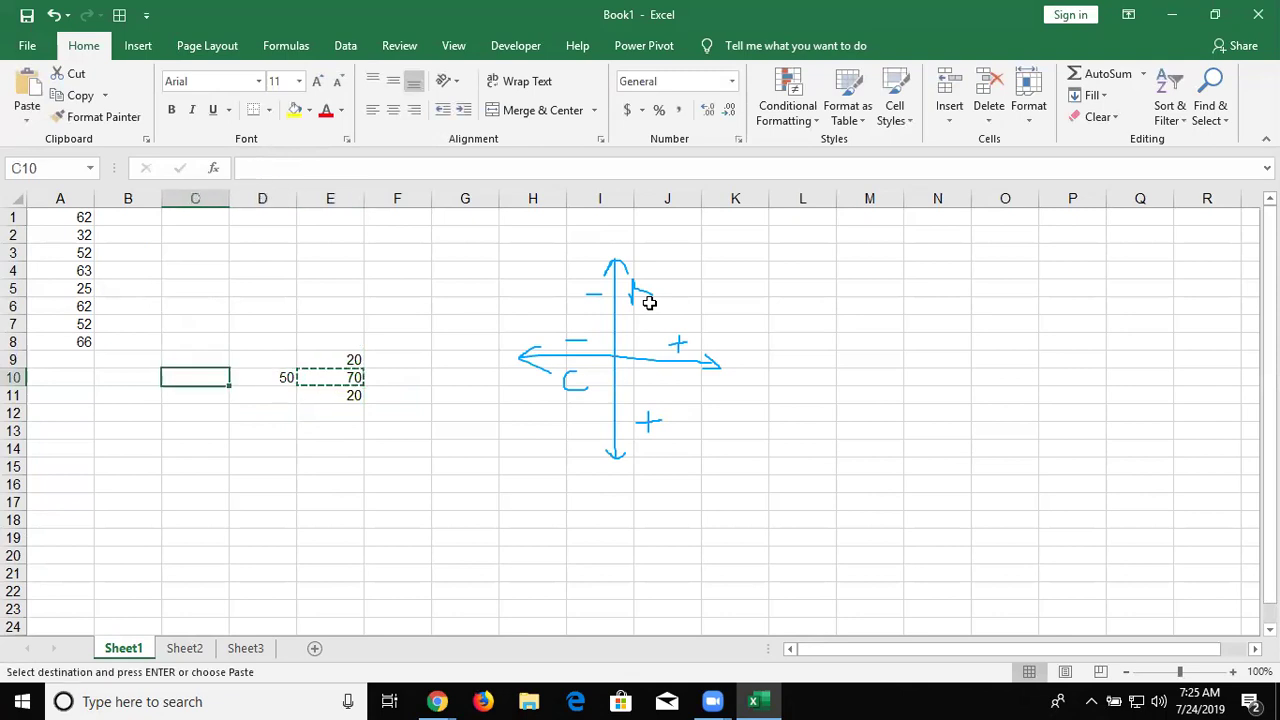
key("Return")
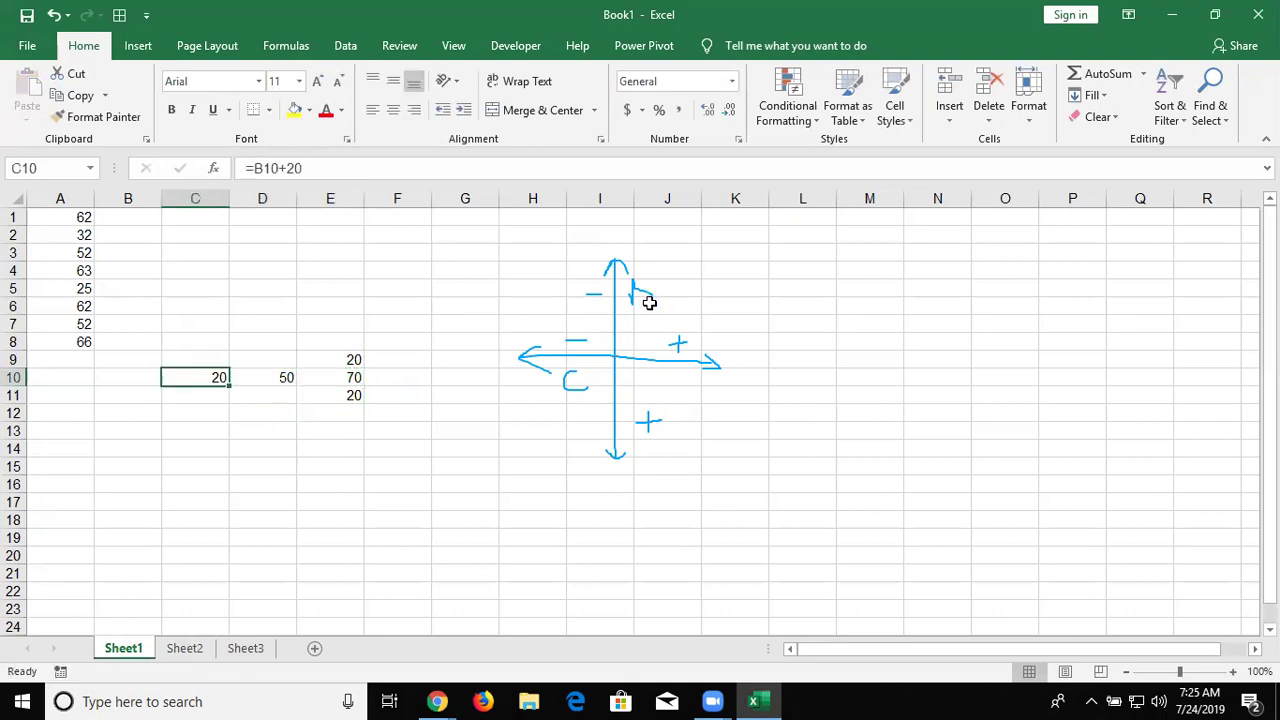
double_click(210, 377)
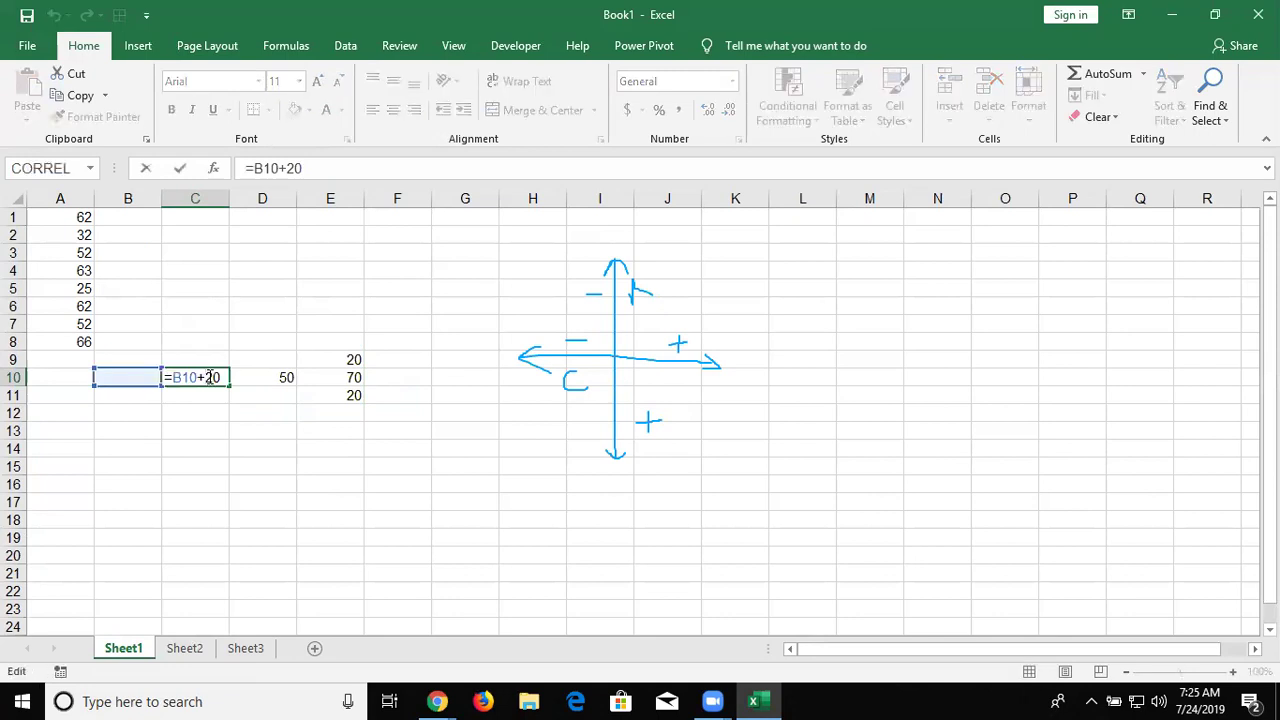
key("Escape")
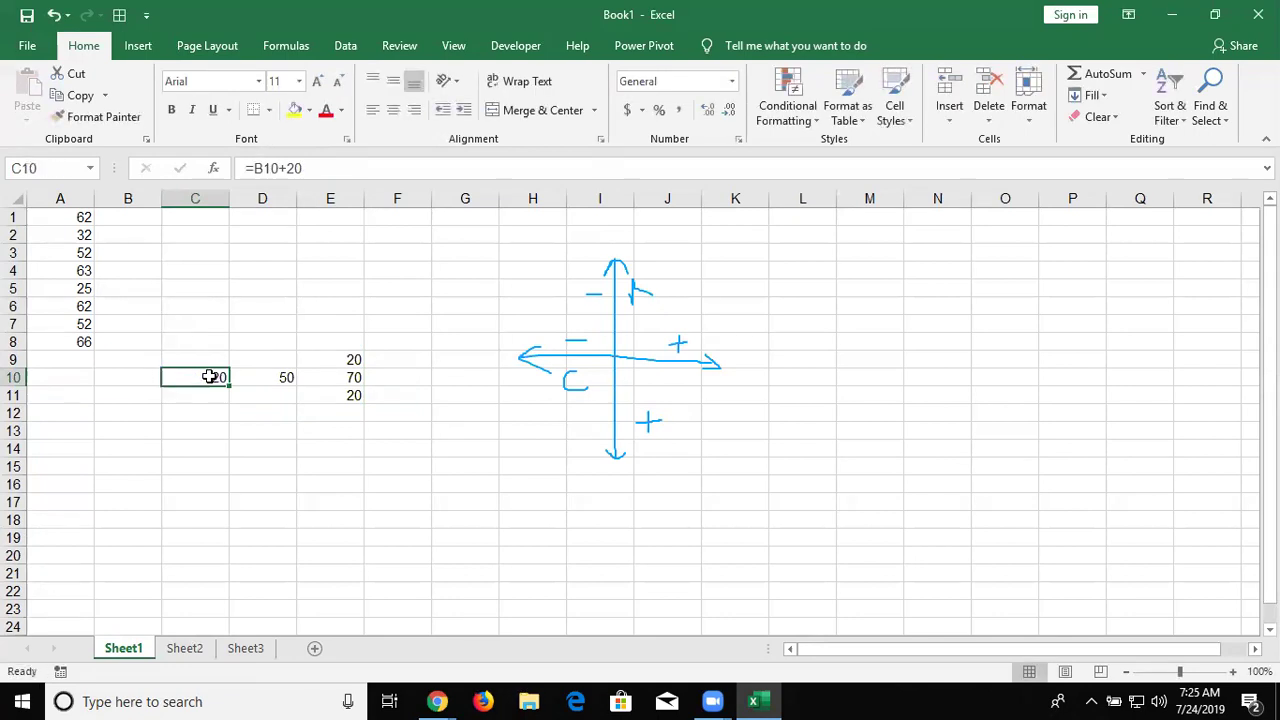
Clear the demo numbers in C8:E11 and enter 85, 36 and 32 into A9:A11
left_click_drag(214, 338, 347, 404)
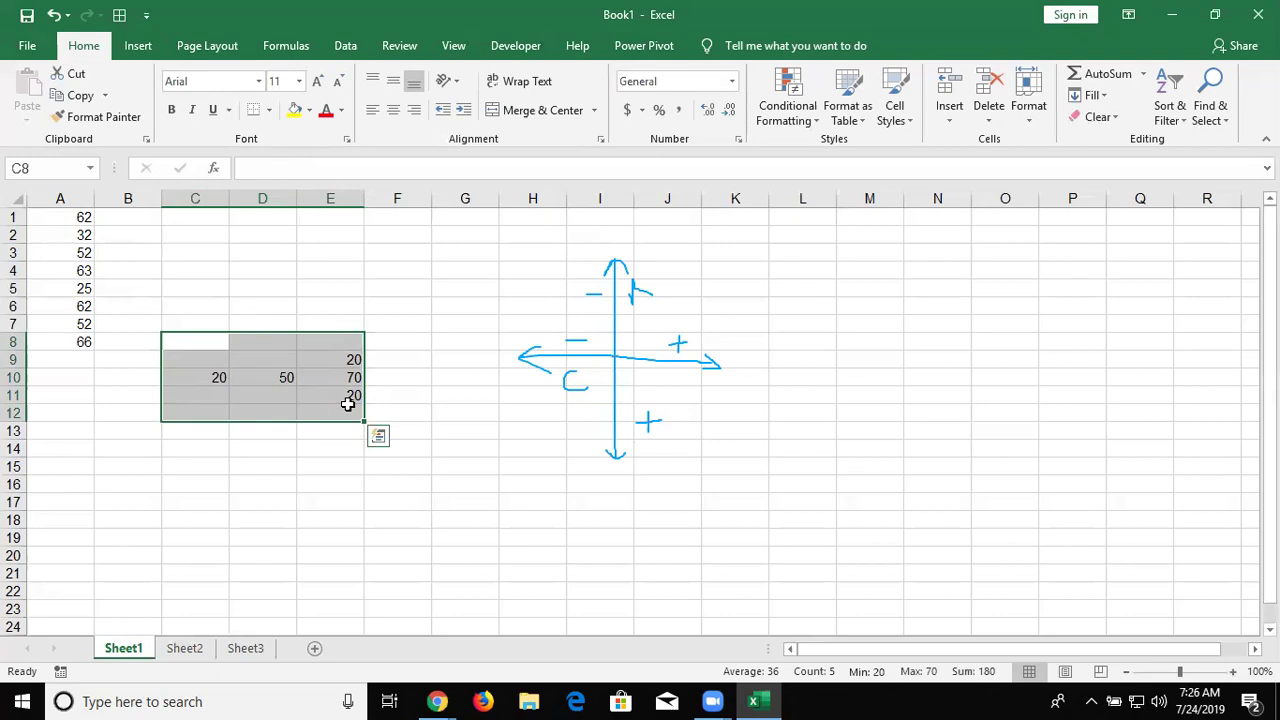
key("Delete")
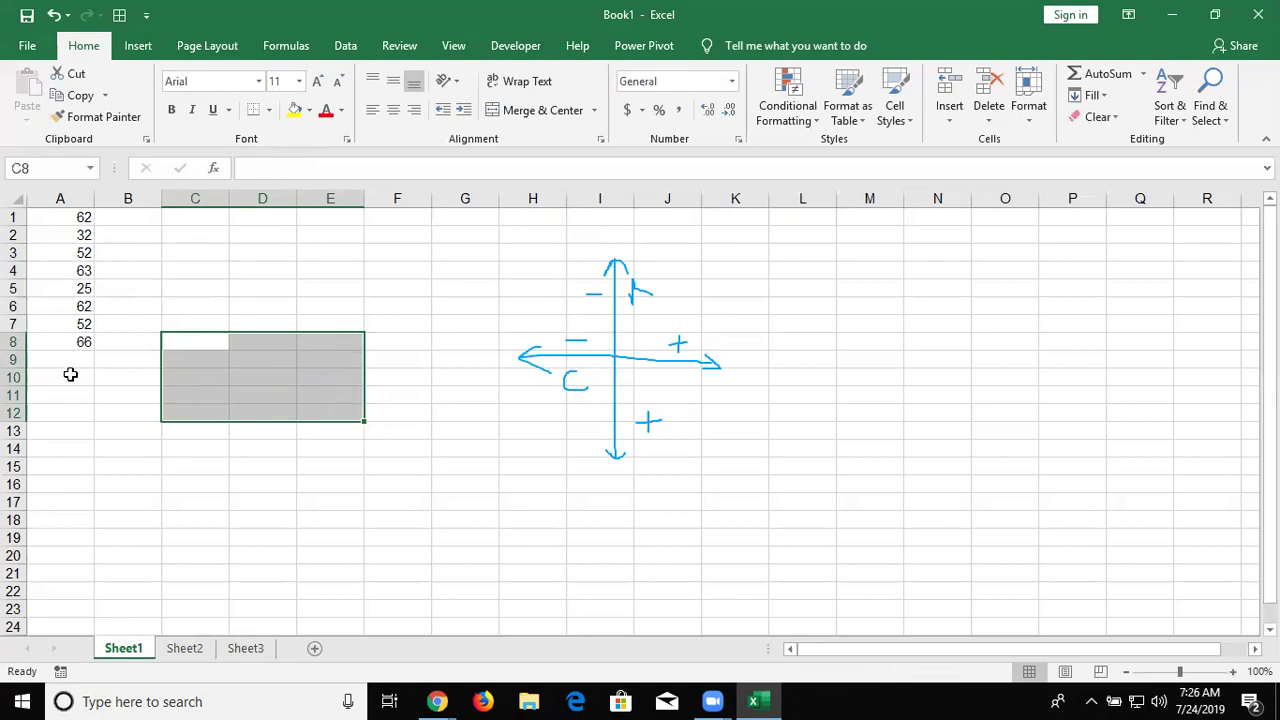
left_click(70, 362)
type("85")
key("Return")
type("36")
key("Return")
type("32")
key("Return")
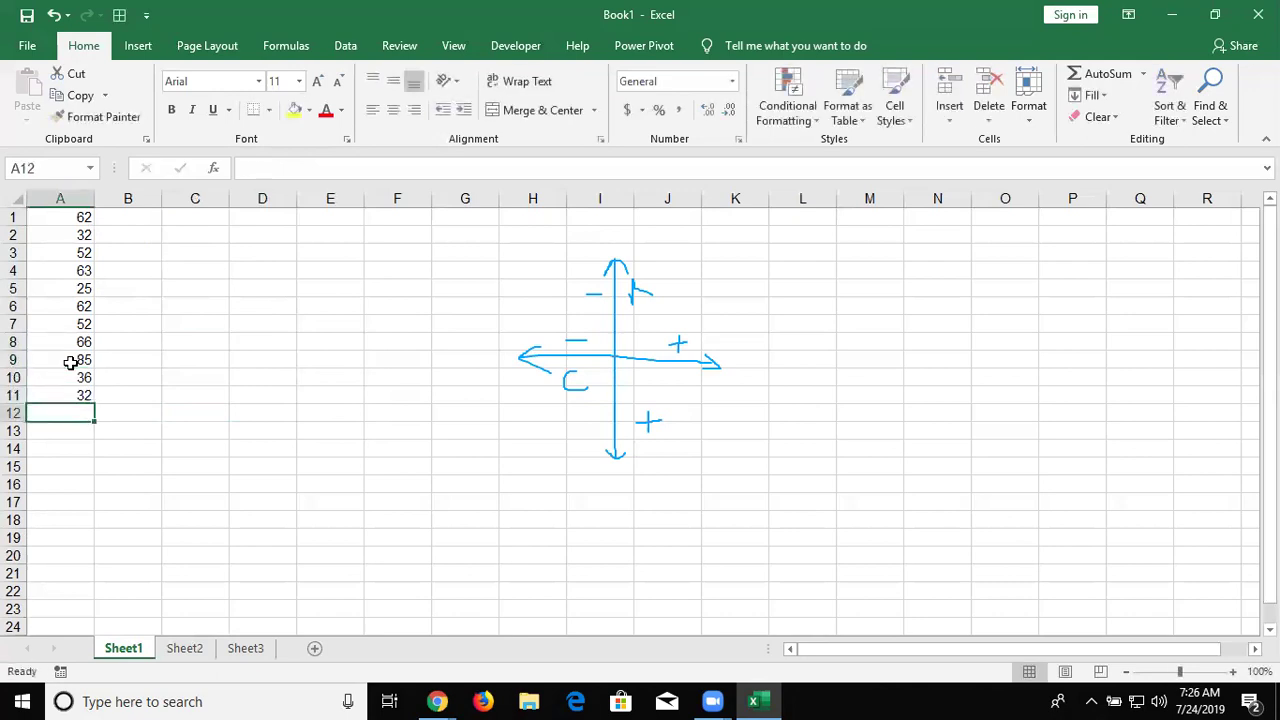
Enter =A1+20 in B1 so it shows 82 from A1's 62
mouse_move(143, 219)
left_mouse_down()
mouse_move(126, 419)
mouse_move(128, 405)
left_mouse_up()
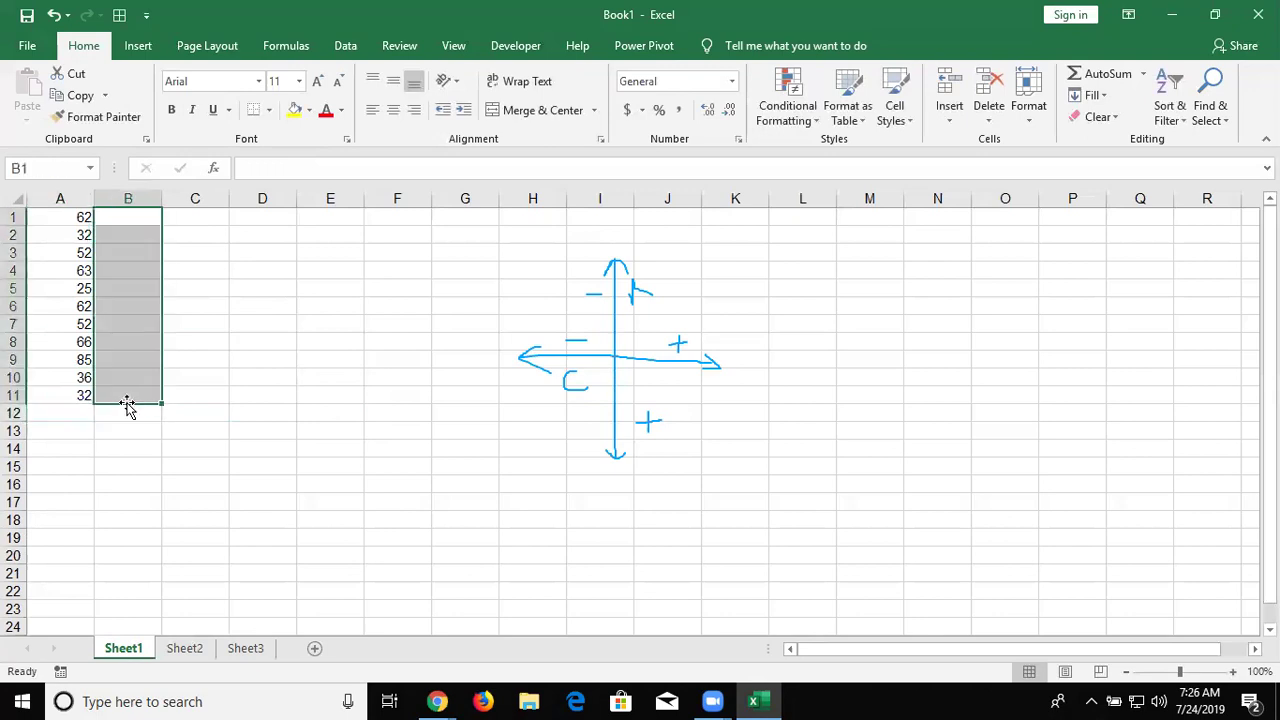
left_click_drag(140, 216, 140, 403)
left_click(114, 218)
type("=")
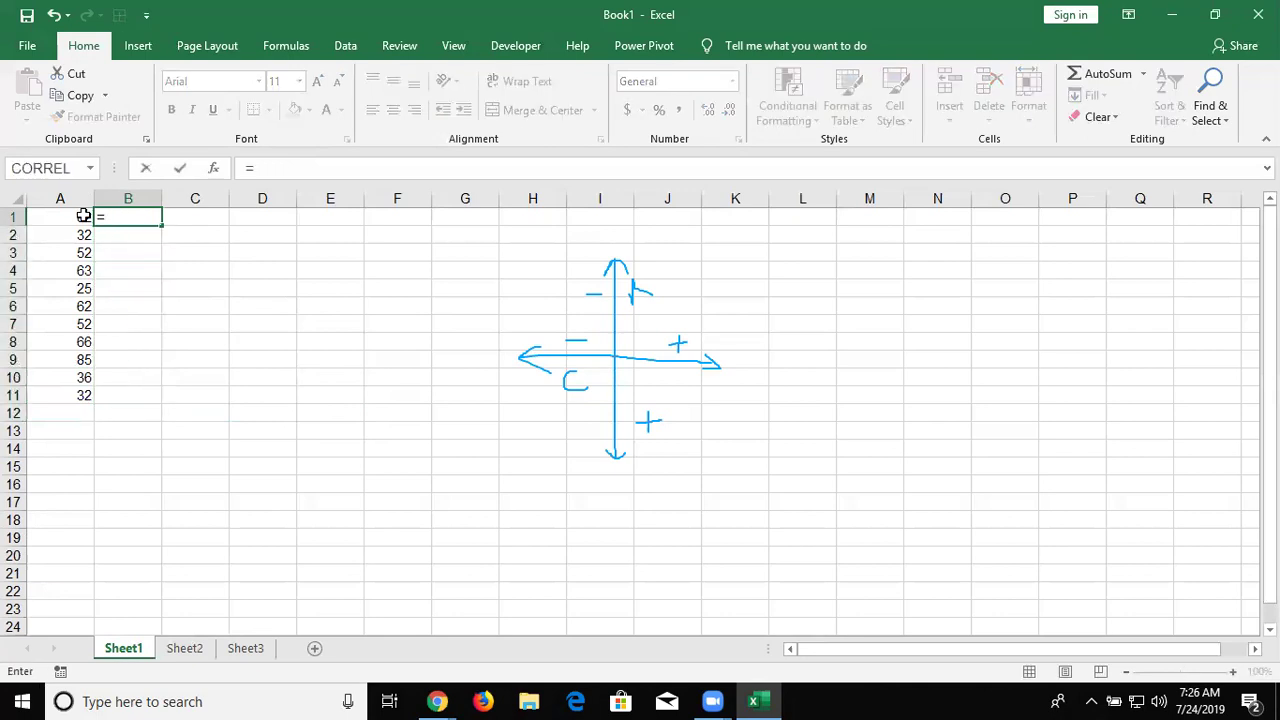
left_click(84, 216)
type("+20")
key("ctrl+Return")
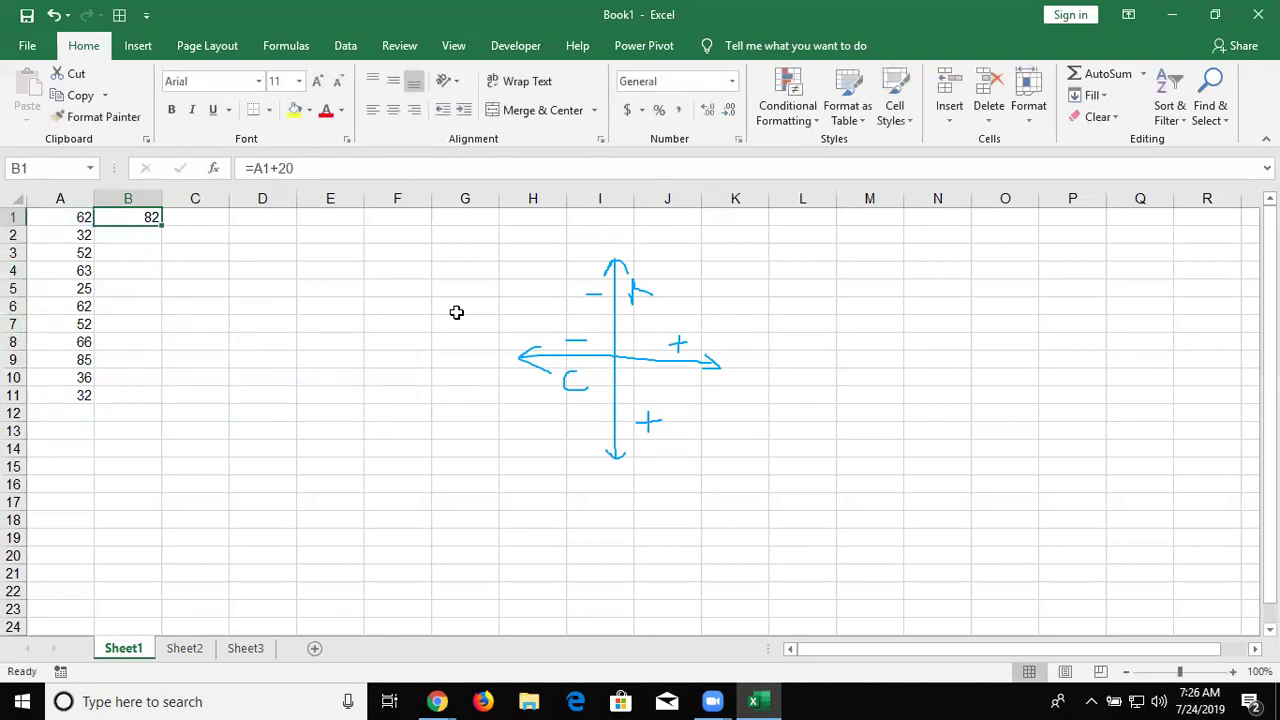
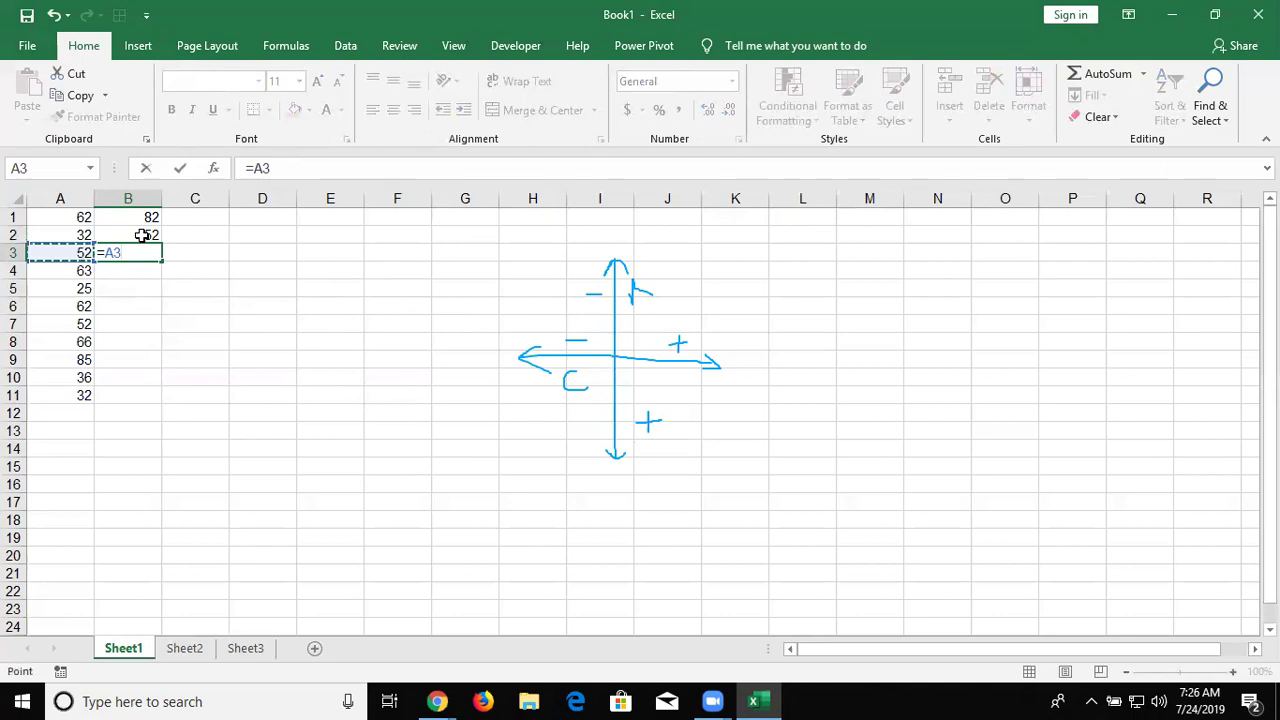
Finish the =A3+20 formula, then clear the formulas in B2 and B3
type("+")
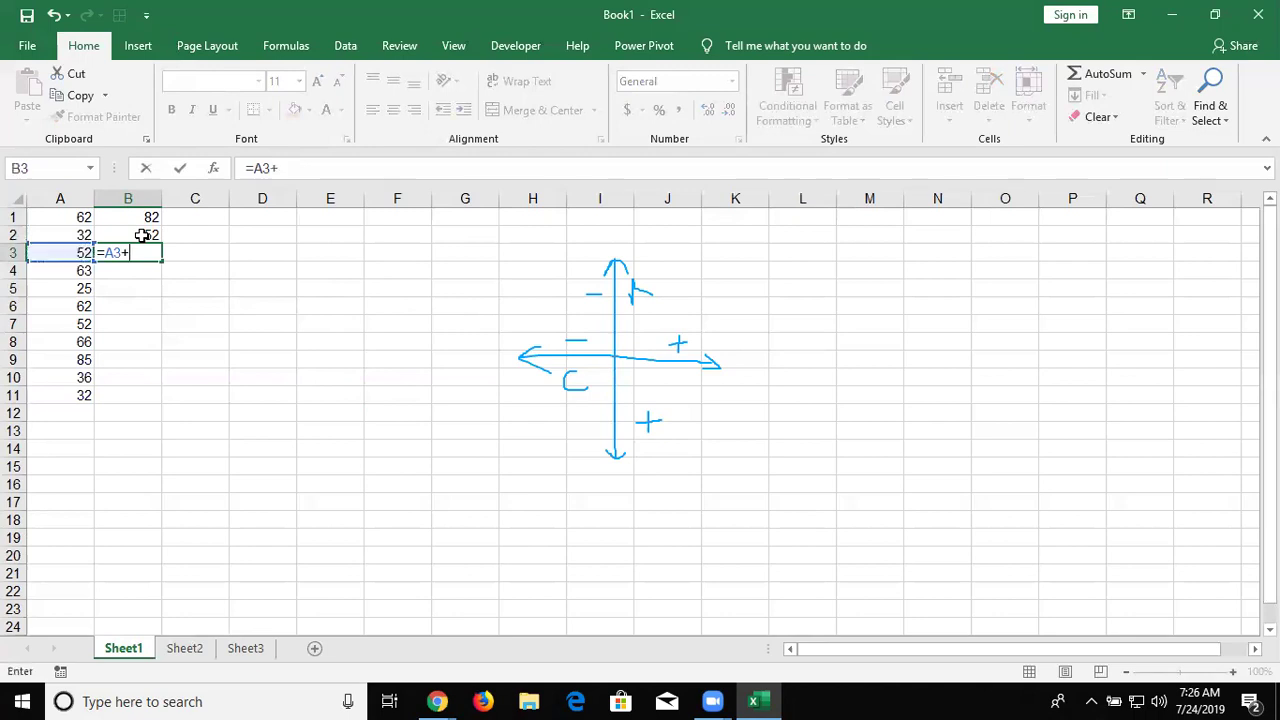
type("20")
key("Return")
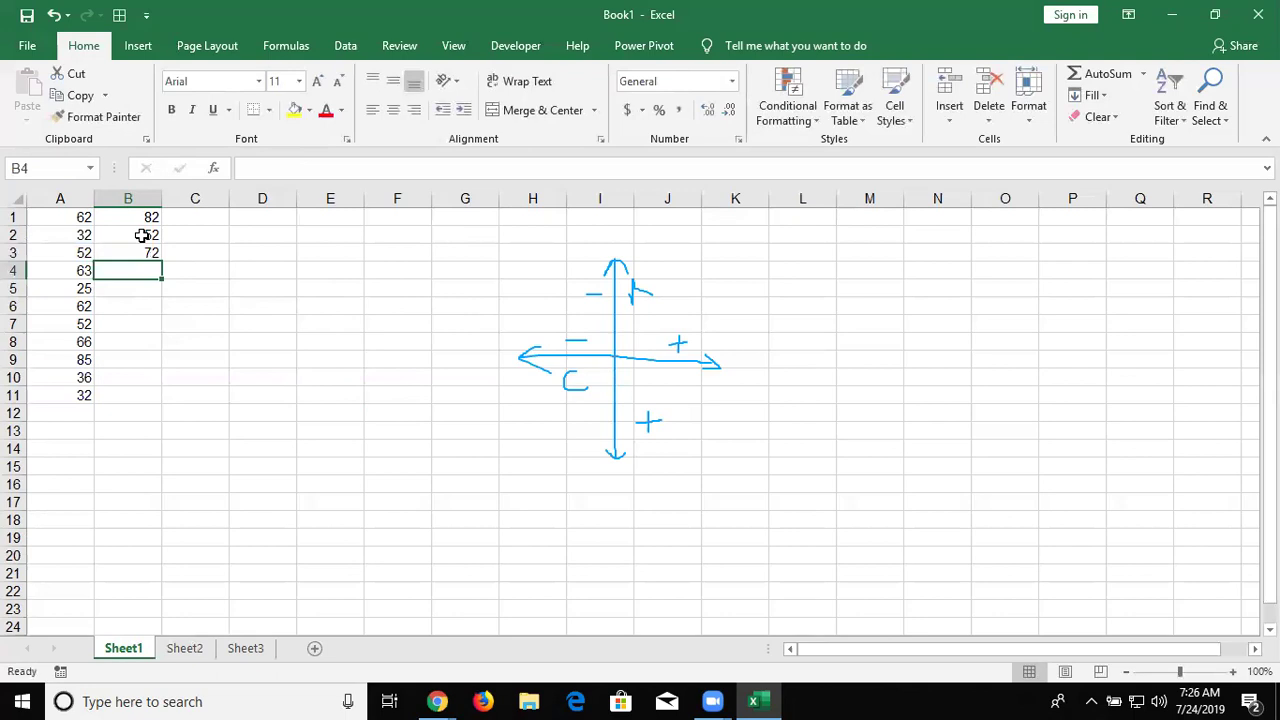
left_click(142, 235)
key("shift+Down")
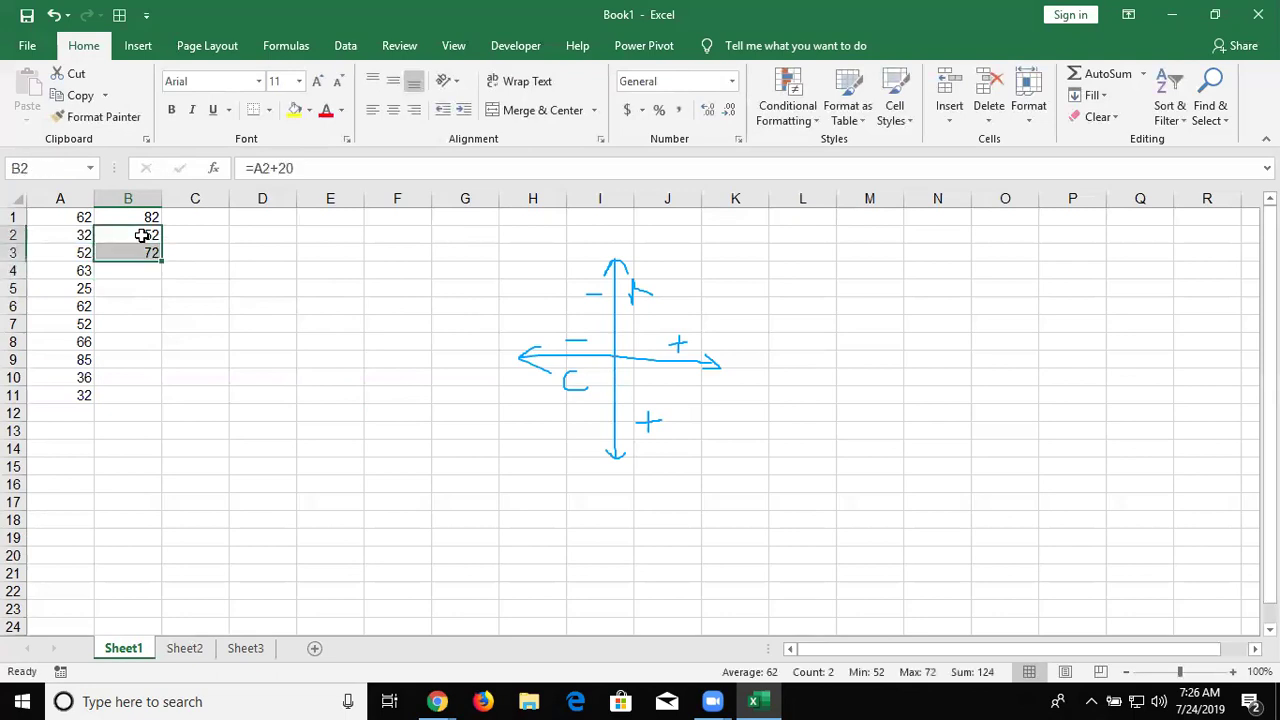
key("Delete")
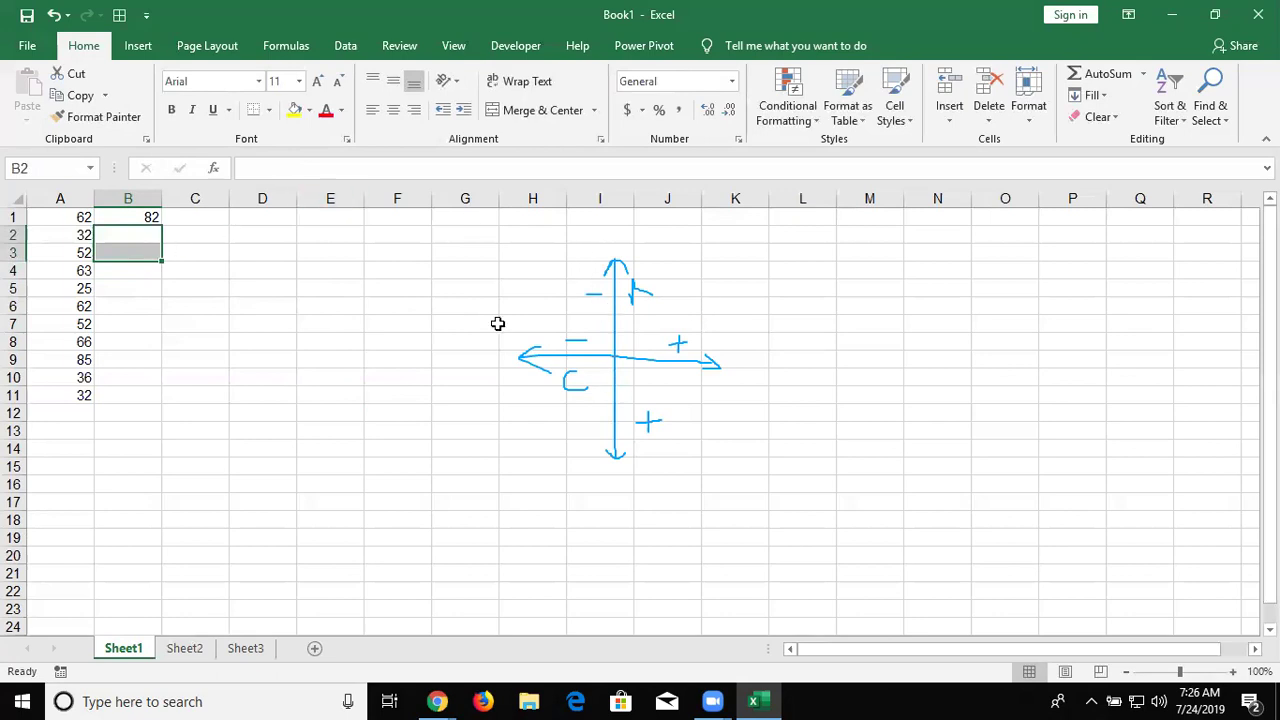
left_click(244, 305)
Copy B1's =A1+20 formula down through B11
left_click(144, 217)
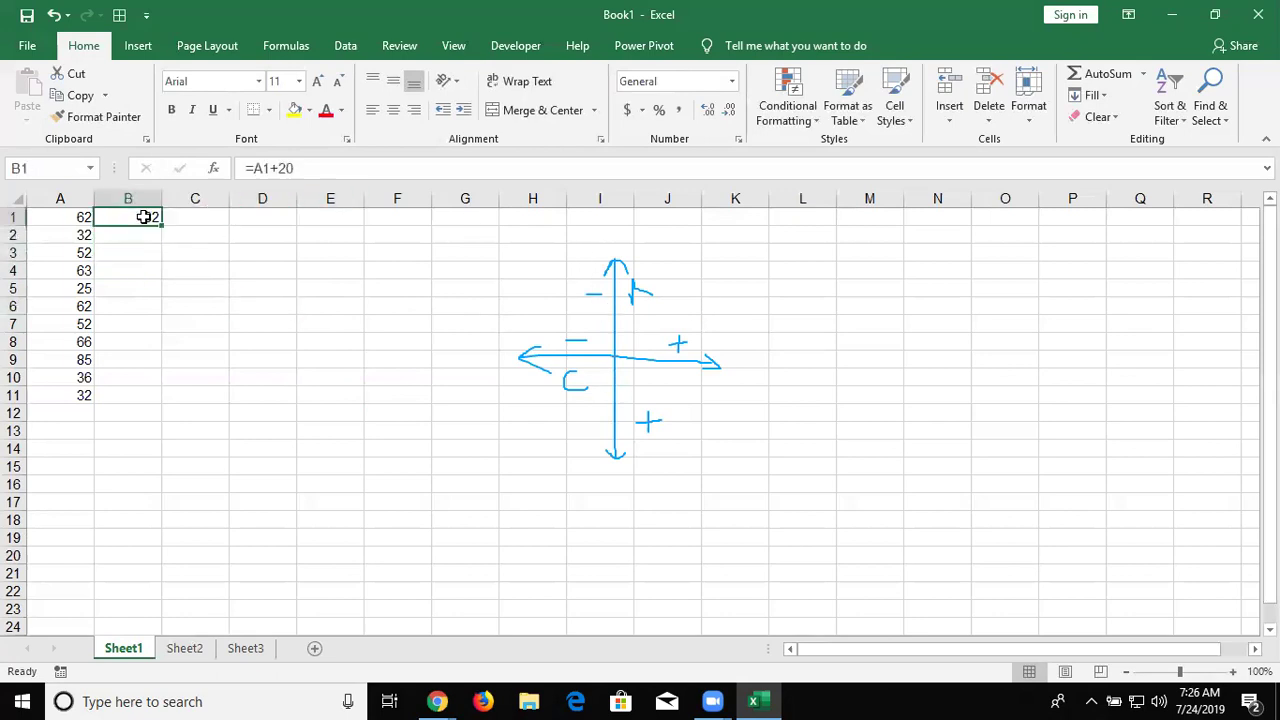
key("ctrl+c")
key("Down")
key("shift+Down")
key("shift+Down")
key("shift+Down")
key("shift+Down")
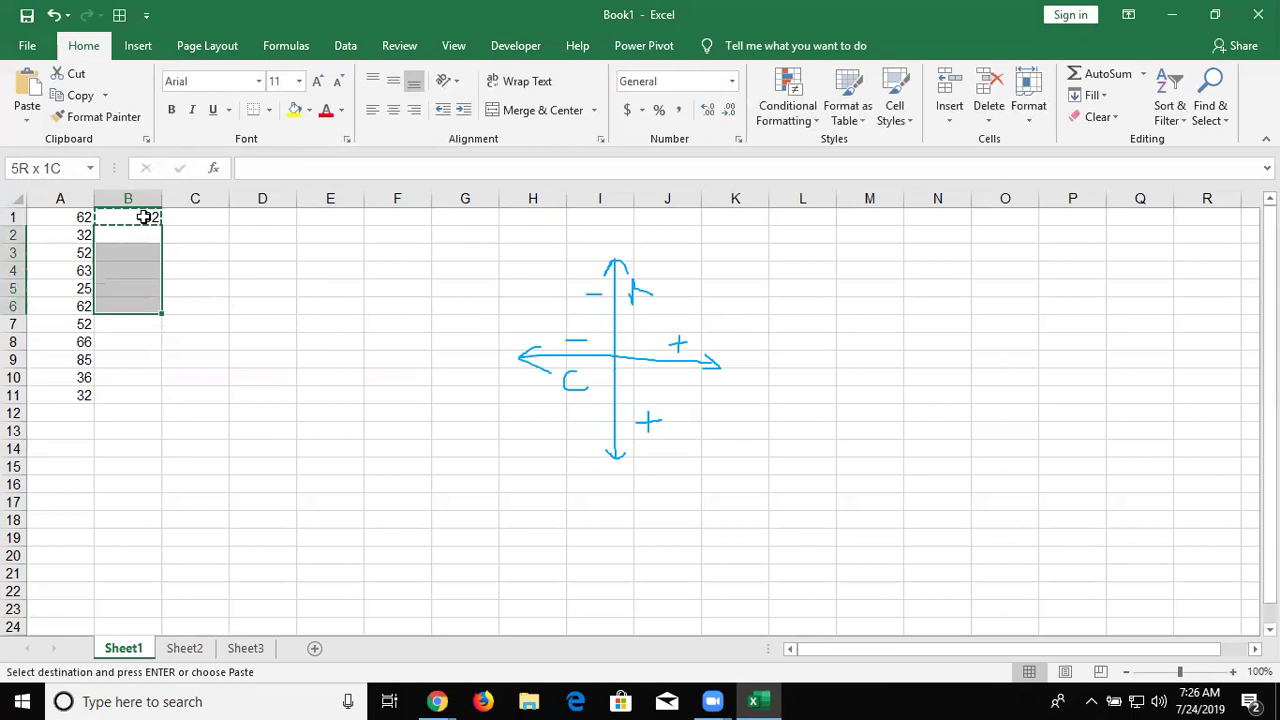
key("shift+Down")
key("shift+Down")
key("shift+Down")
key("shift+Down")
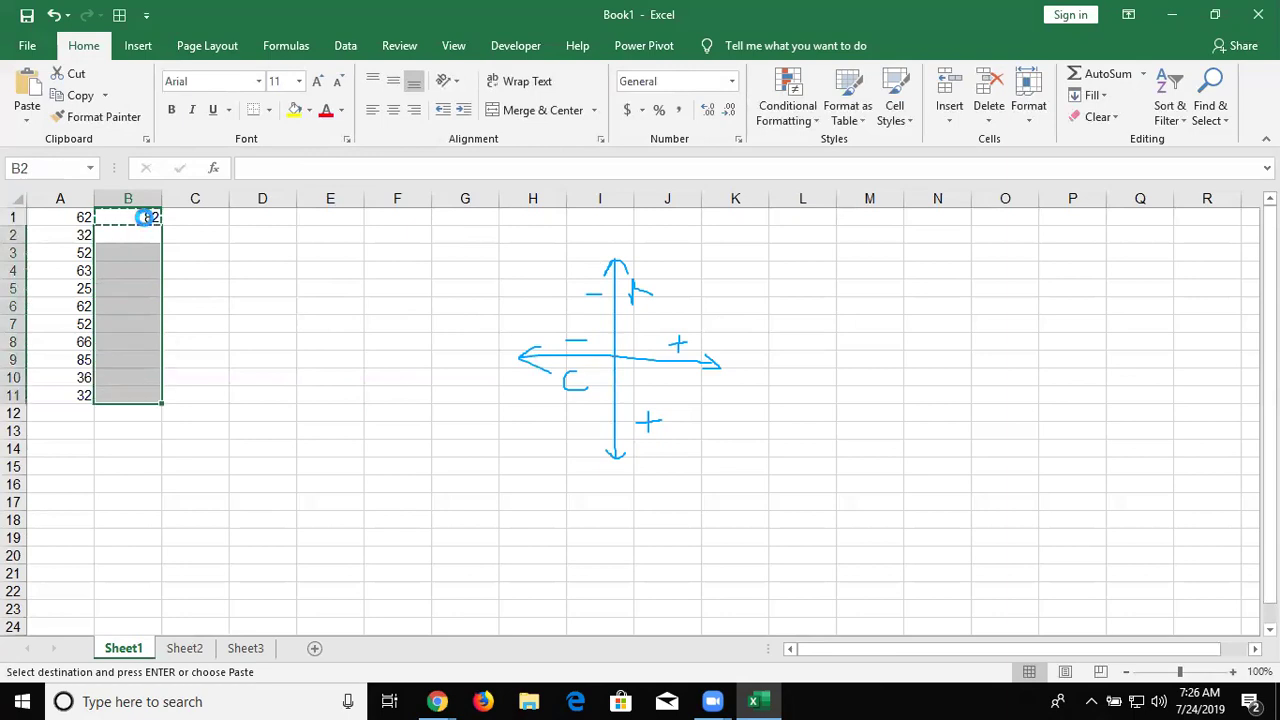
key("ctrl+v")
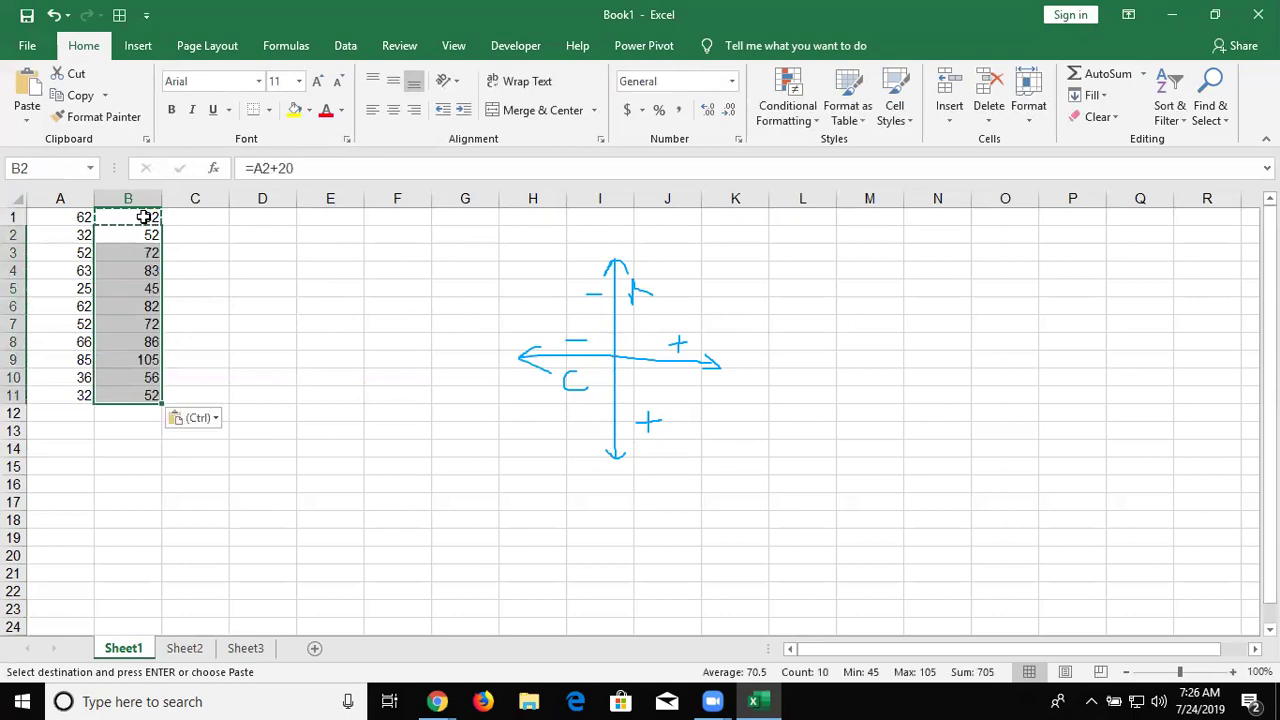
key("Escape")
left_click(144, 217)
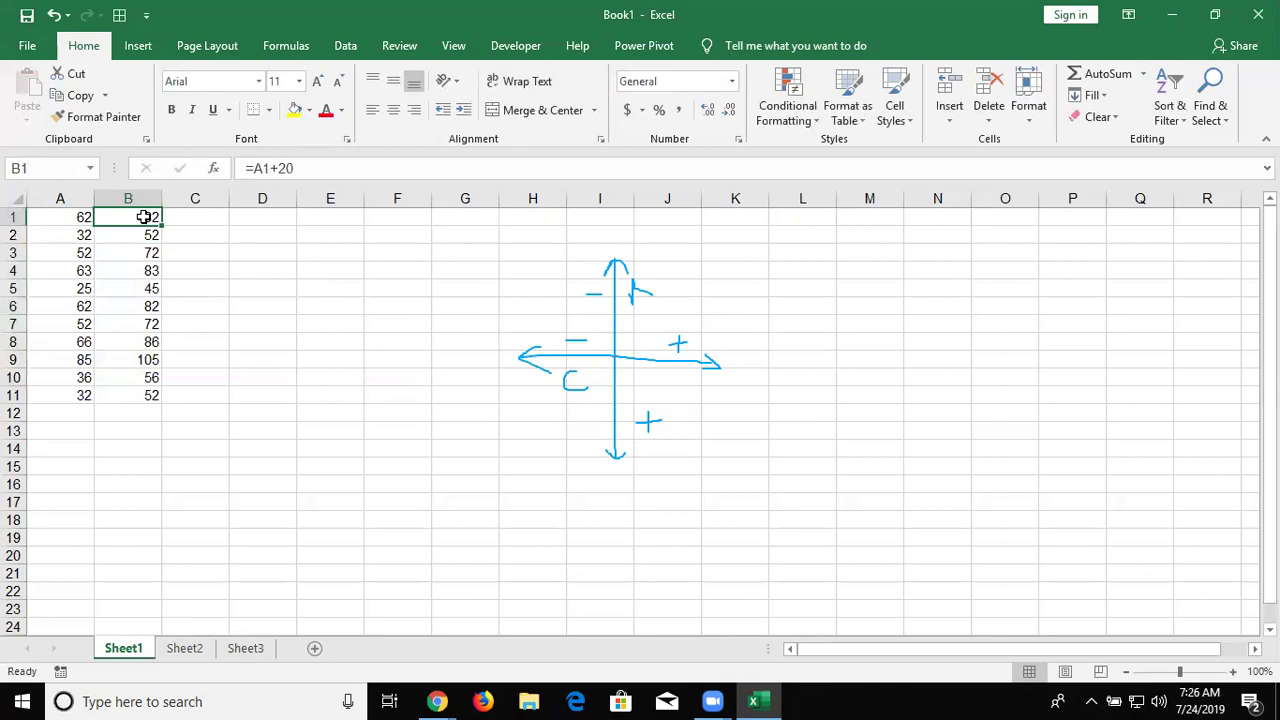
key("Down")
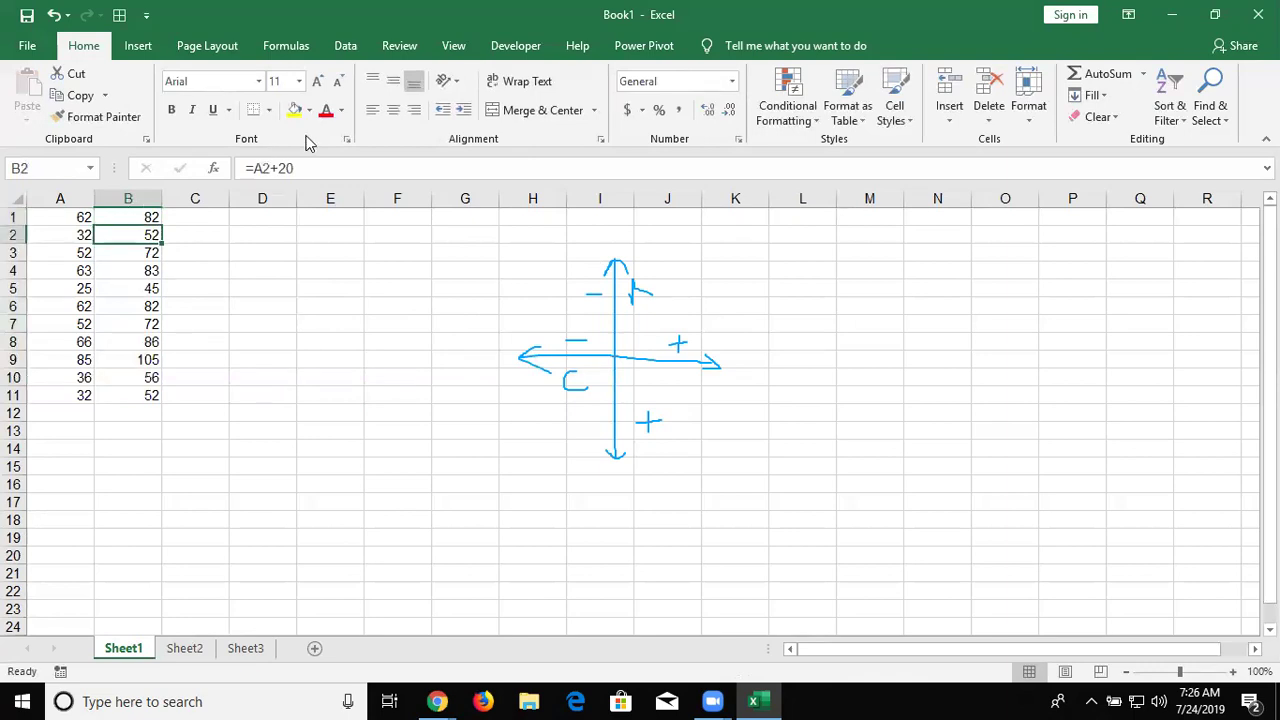
key("Down")
key("Down")
key("Down")
key("Down")
key("Down")
key("Down")
key("Down")
key("Down")
key("Down")
key("Up")
key("Up")
key("Up")
key("Up")
key("Up")
key("Up")
key("Up")
key("Up")
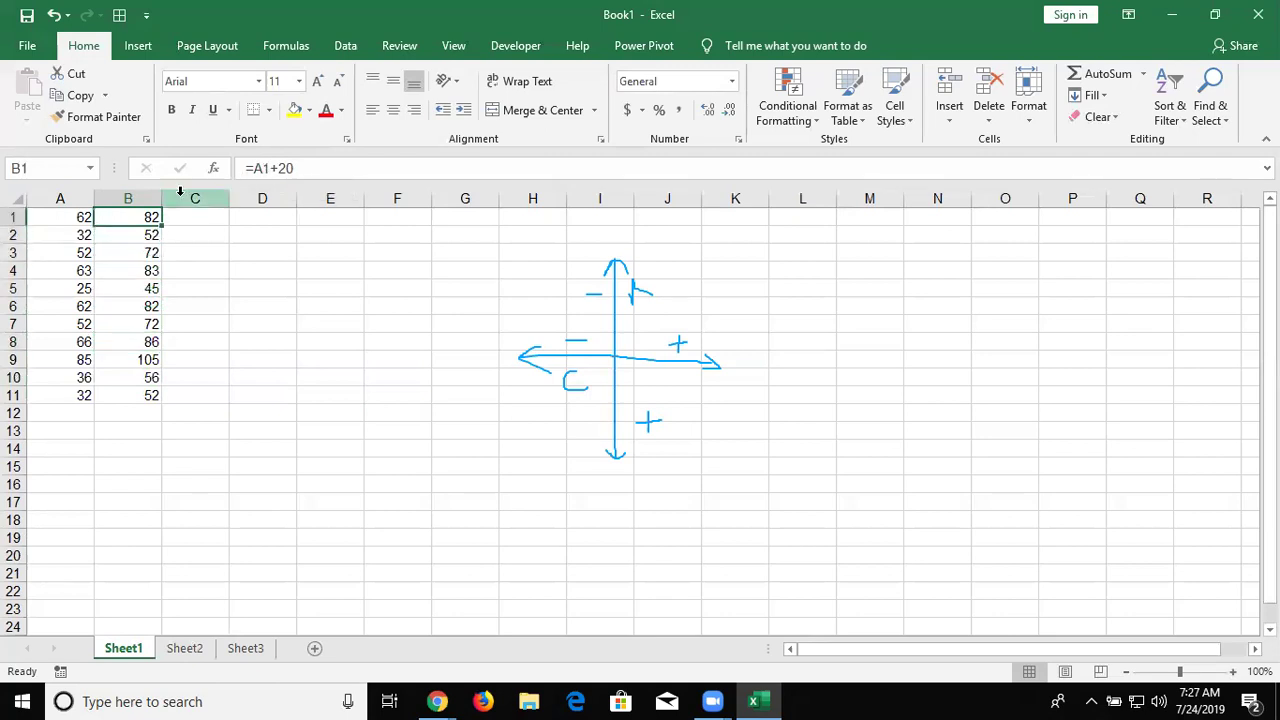
double_click(146, 214)
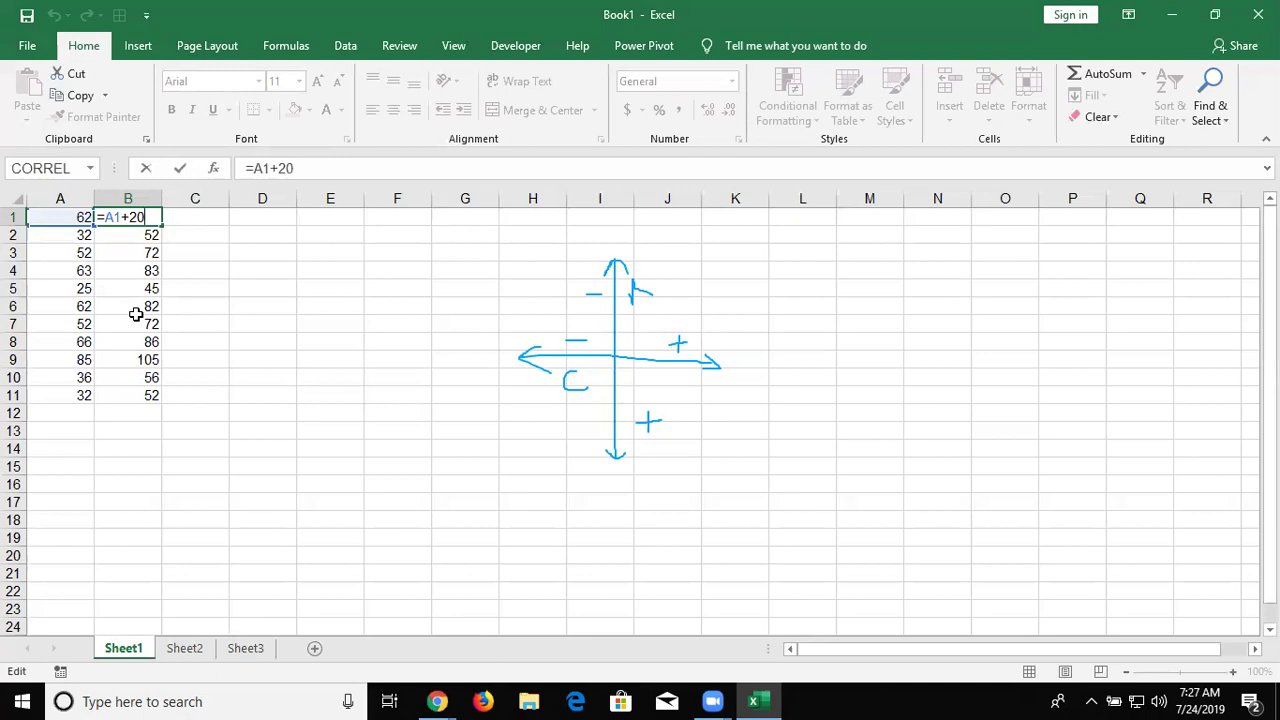
key("Return")
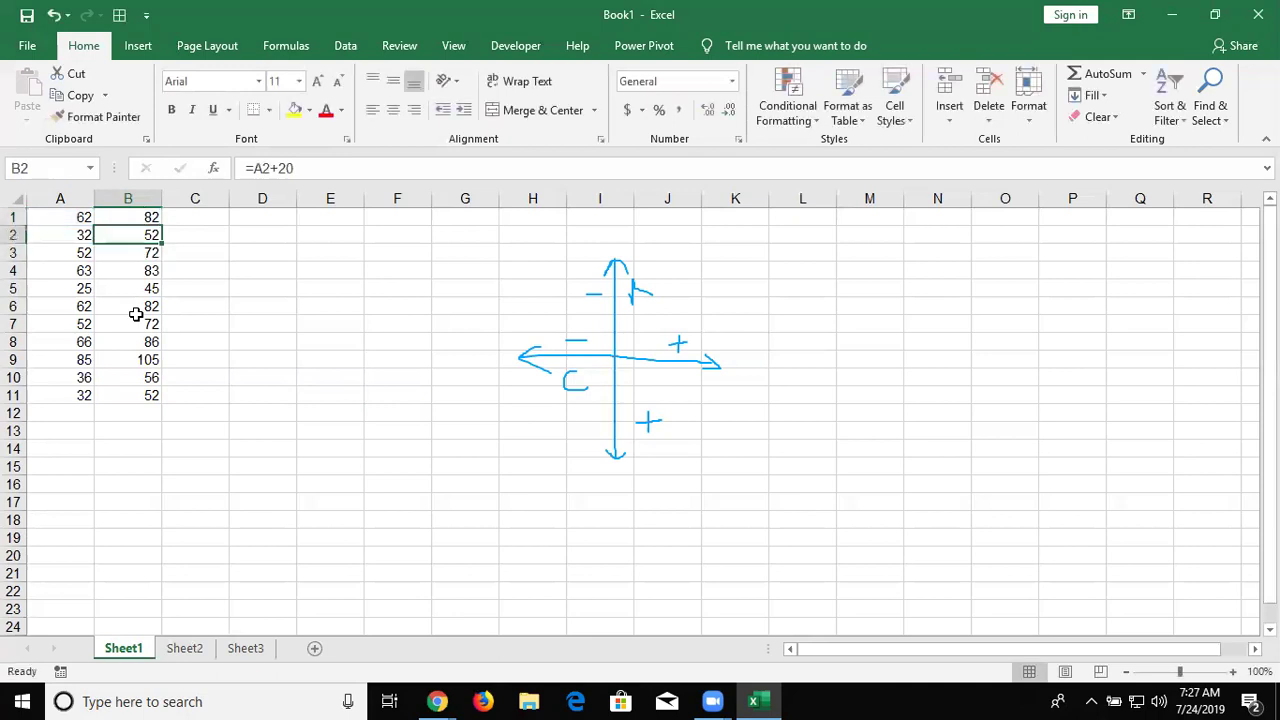
key("ctrl+shift+Down")
Fill B2:B11 with the B1 formula, then undo the fill so only B1 remains
key("ctrl+d")
key("ctrl+z")
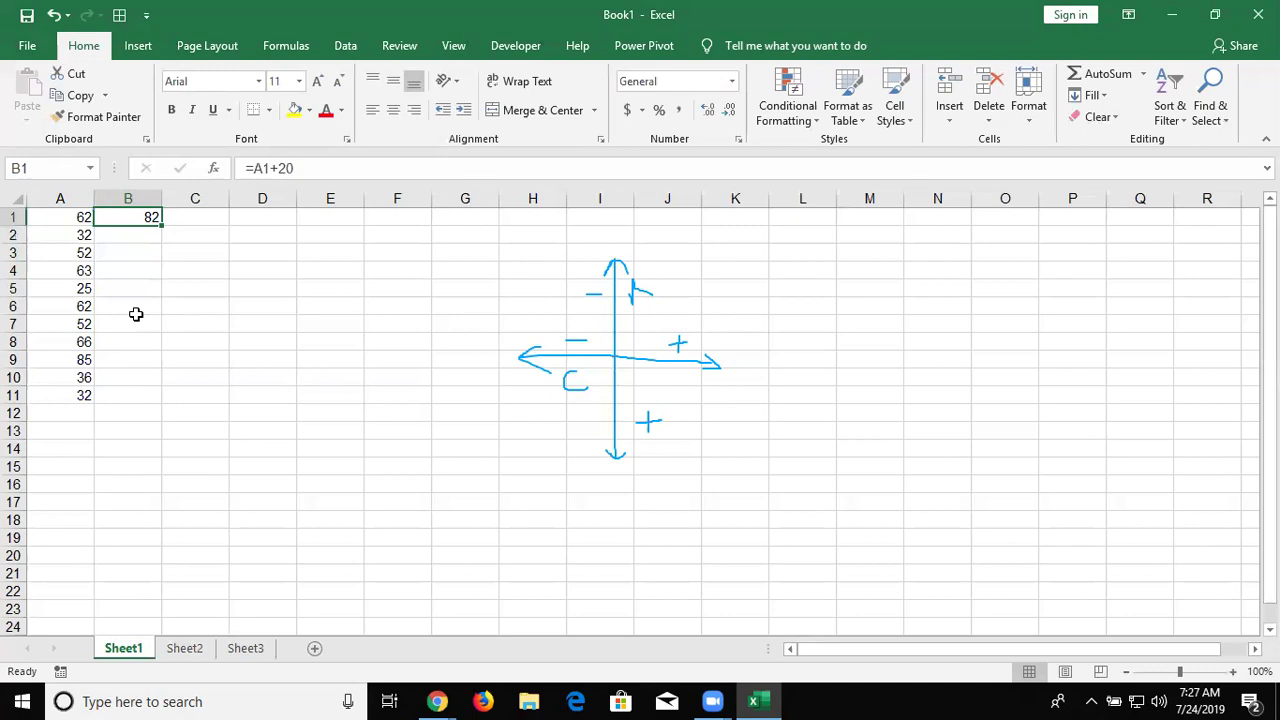
type("=")
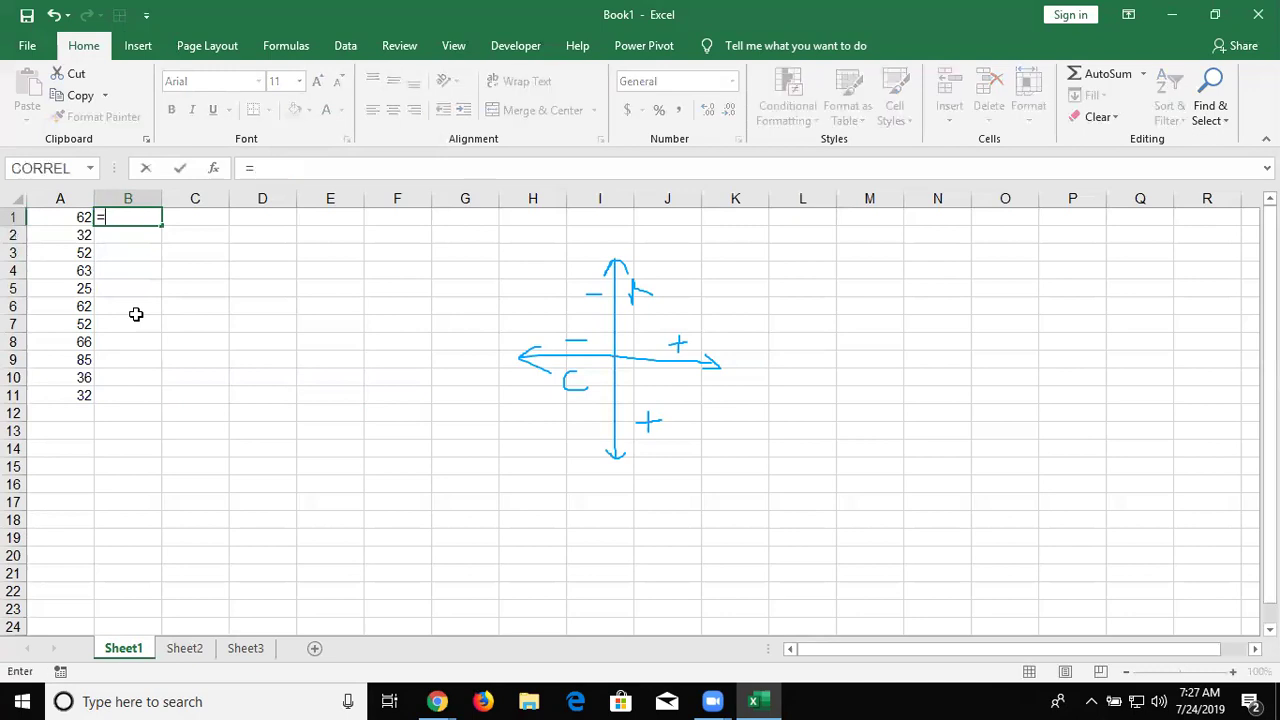
key("Escape")
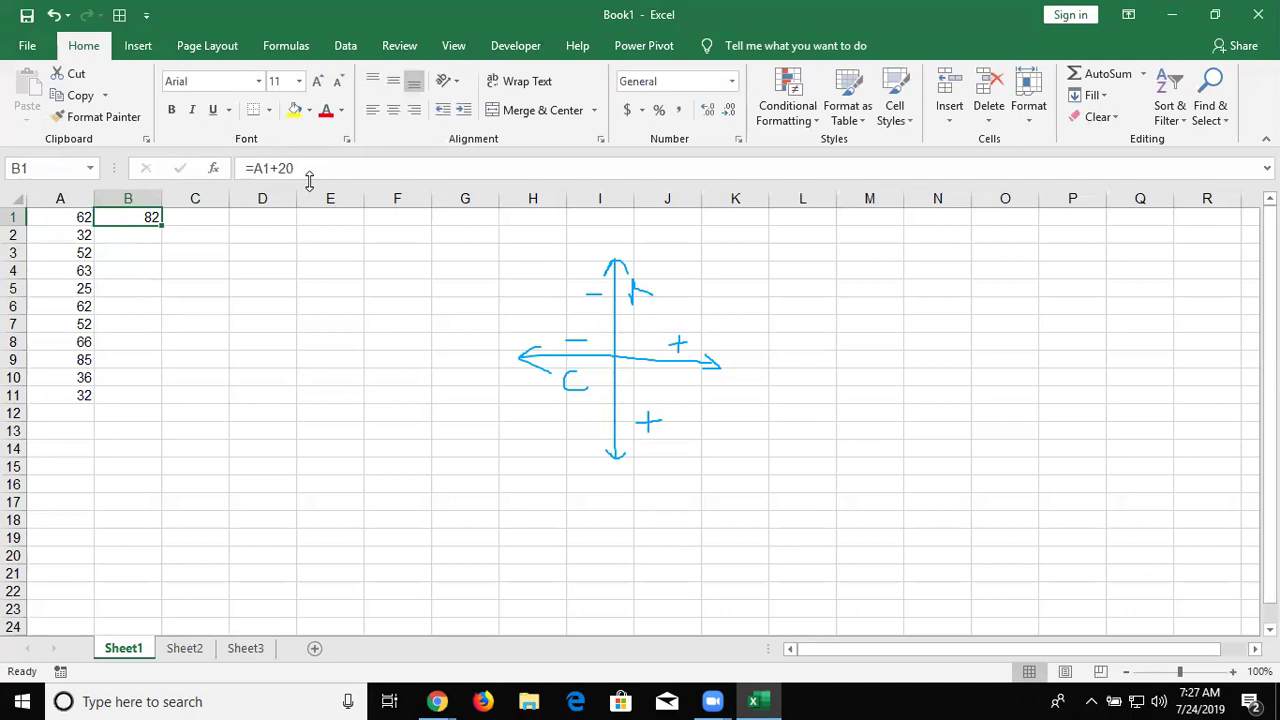
Enter the fixed value 30 in D1
left_click(278, 217)
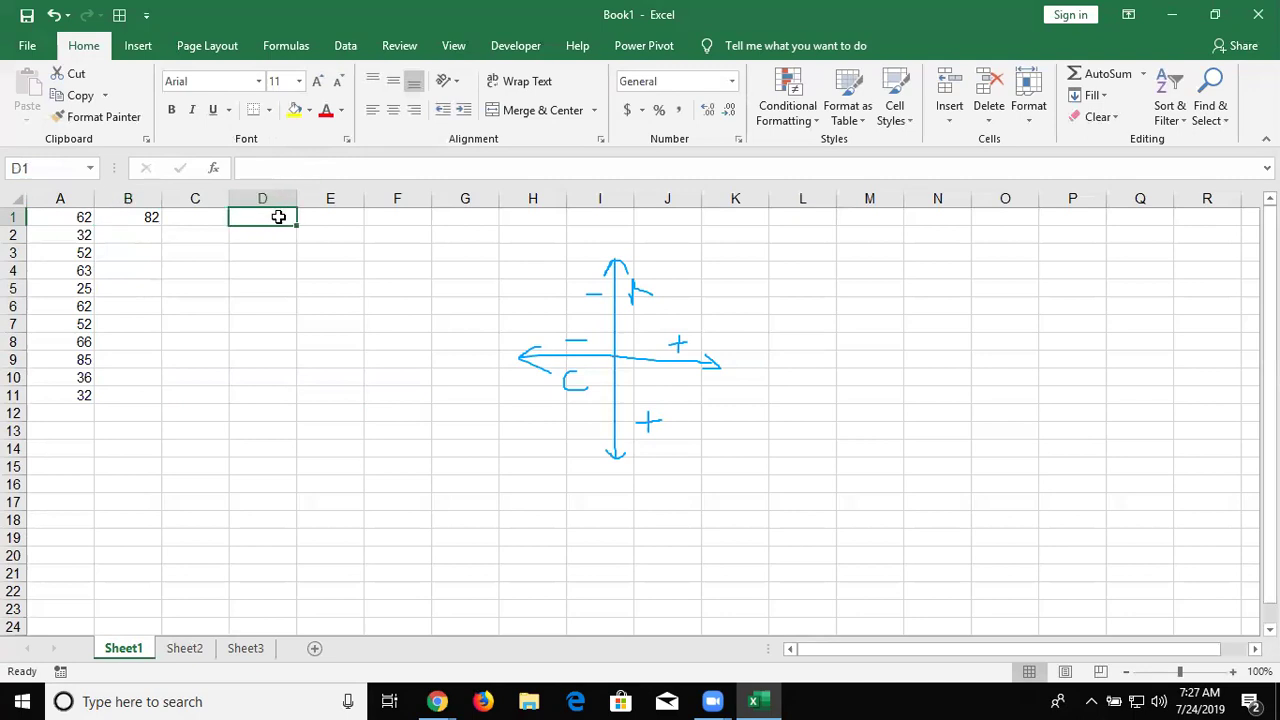
type("30")
key("Return")
left_click(278, 217)
key("Left")
key("Left")
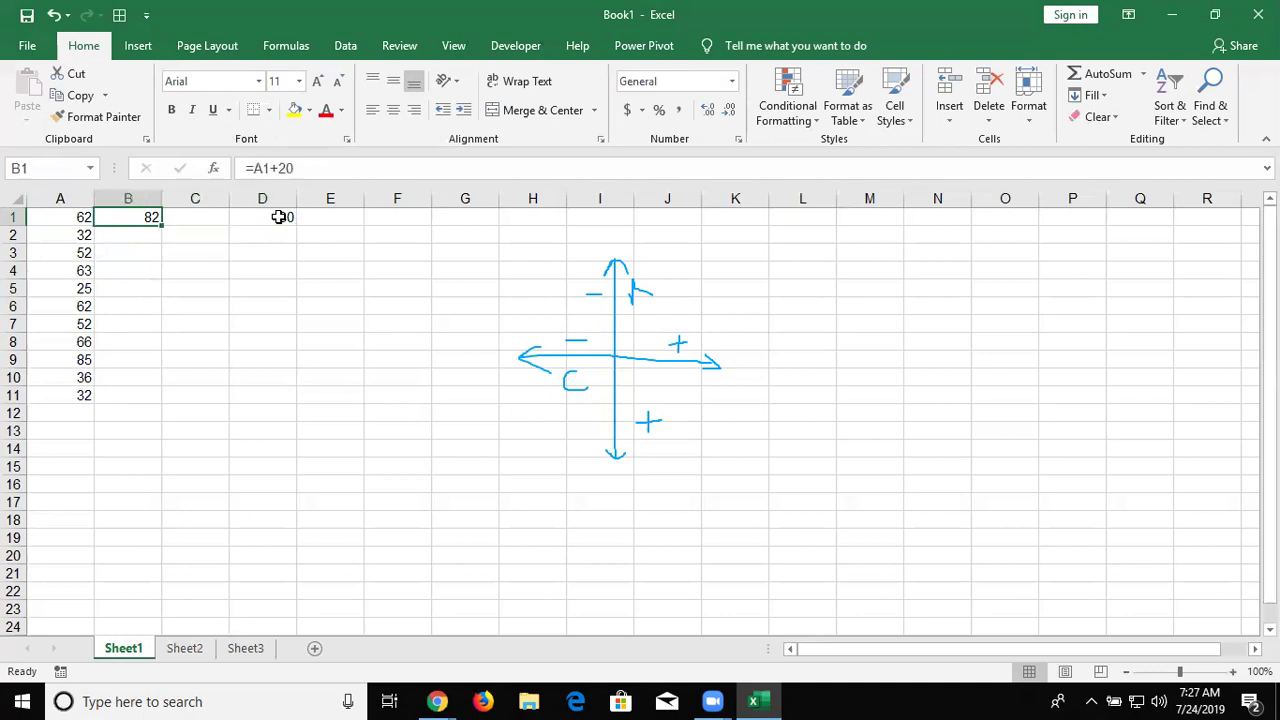
Rewrite B1 as =A1+D1, now showing 92
type("=")
left_click(75, 218)
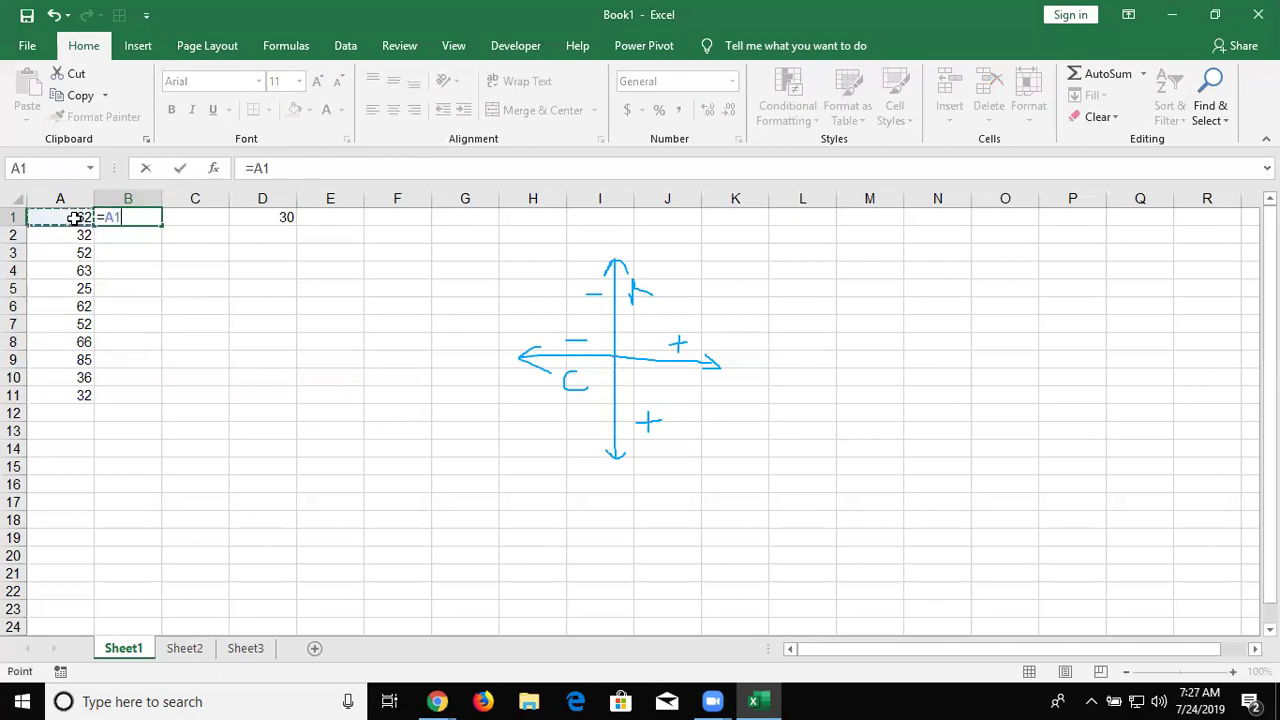
type("+")
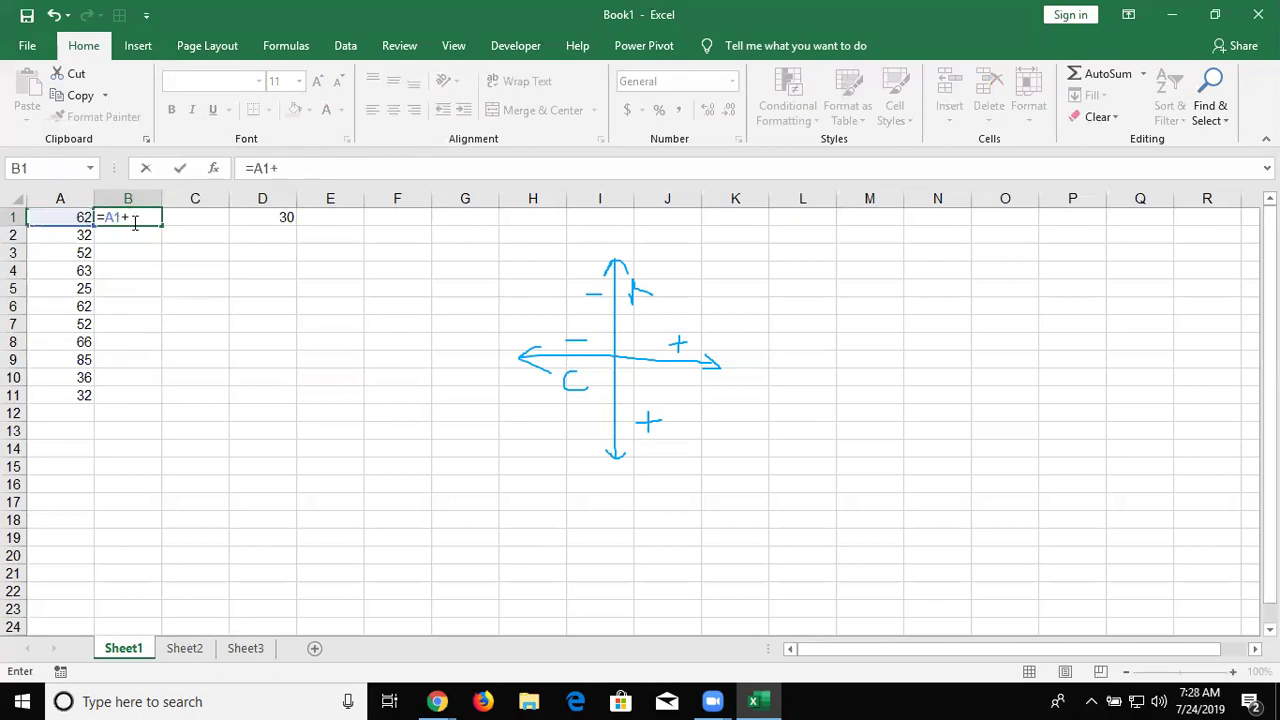
left_click(252, 217)
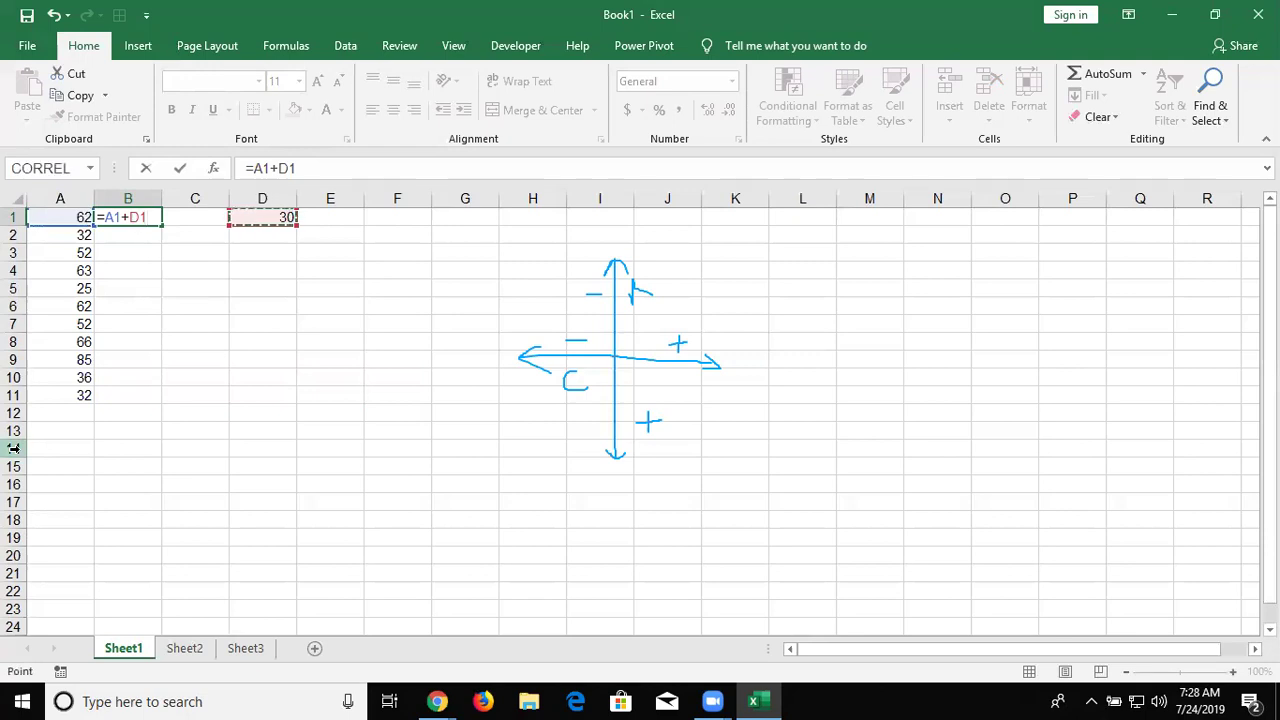
key("Return")
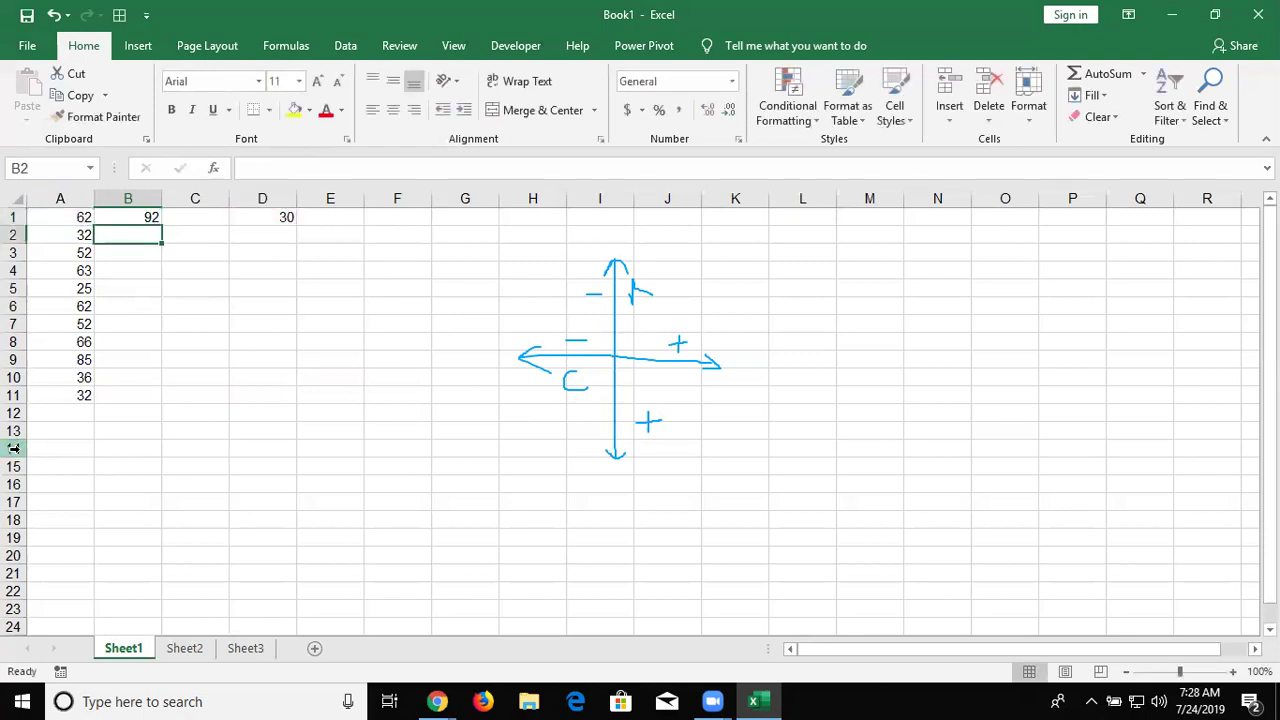
key("Up")
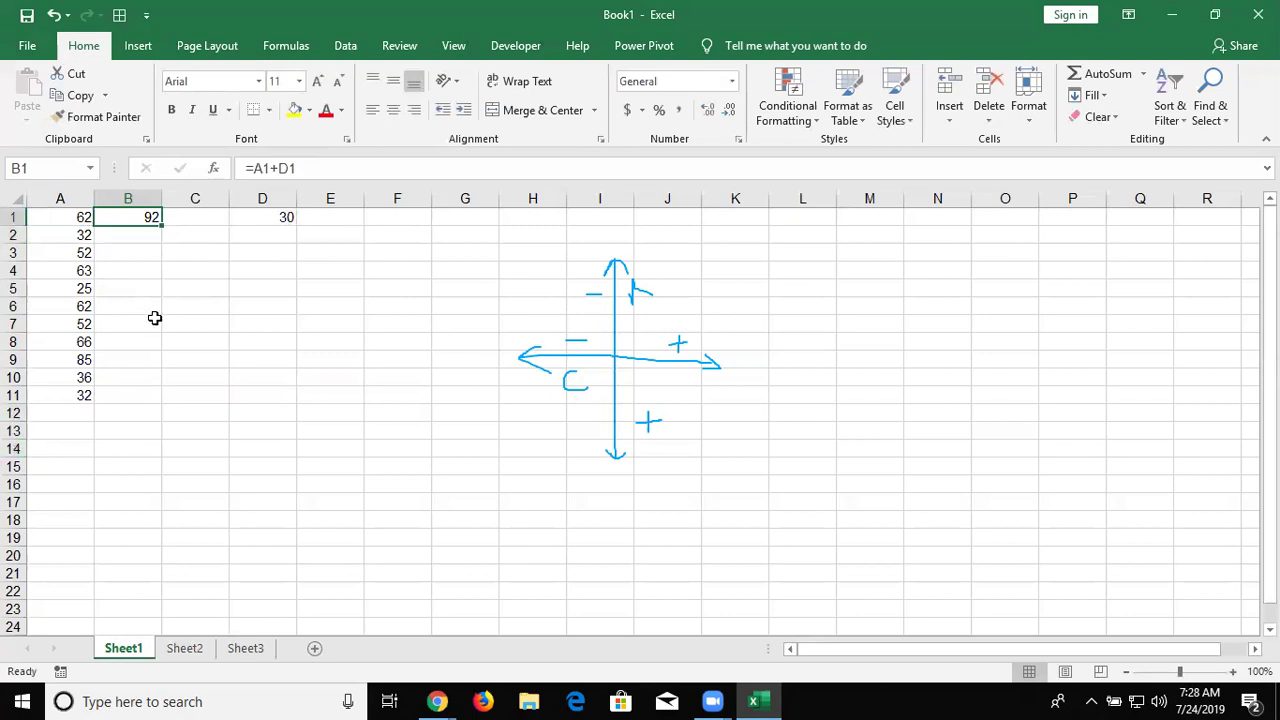
Copy B1 into B2, where the shifted =A2+D2 shows only 32
key("ctrl+c")
key("Down")
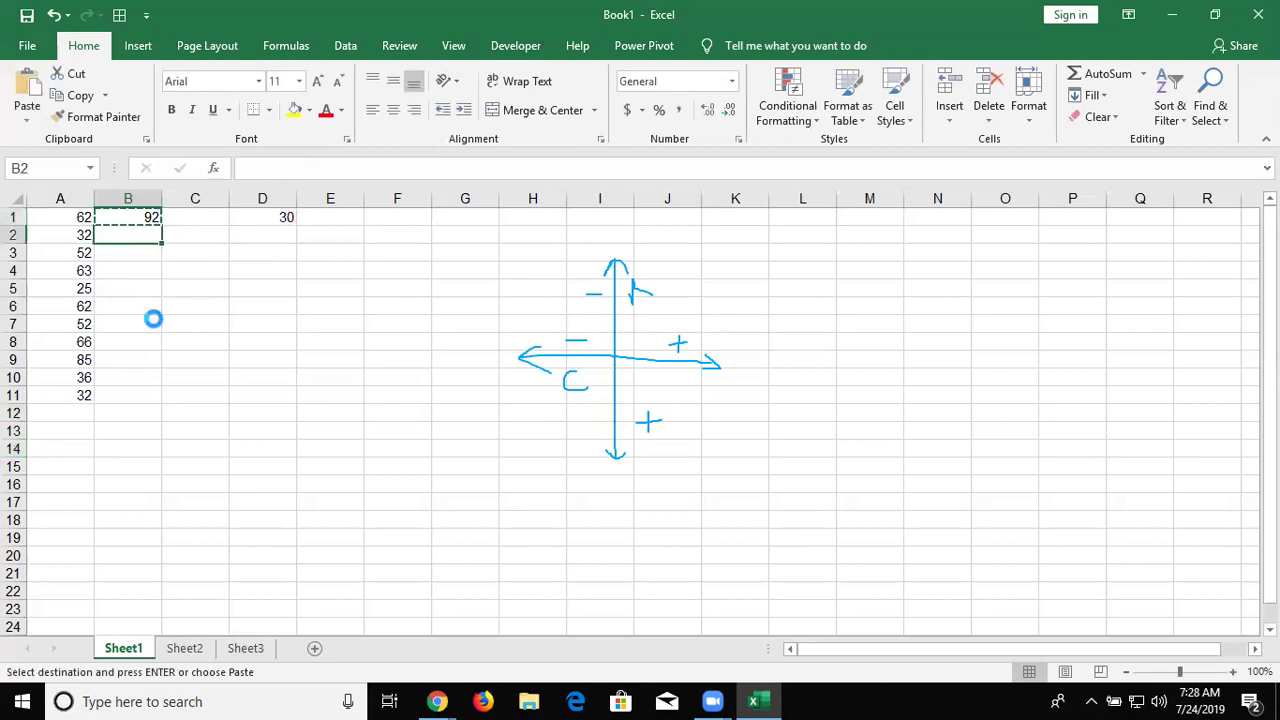
key("ctrl+v")
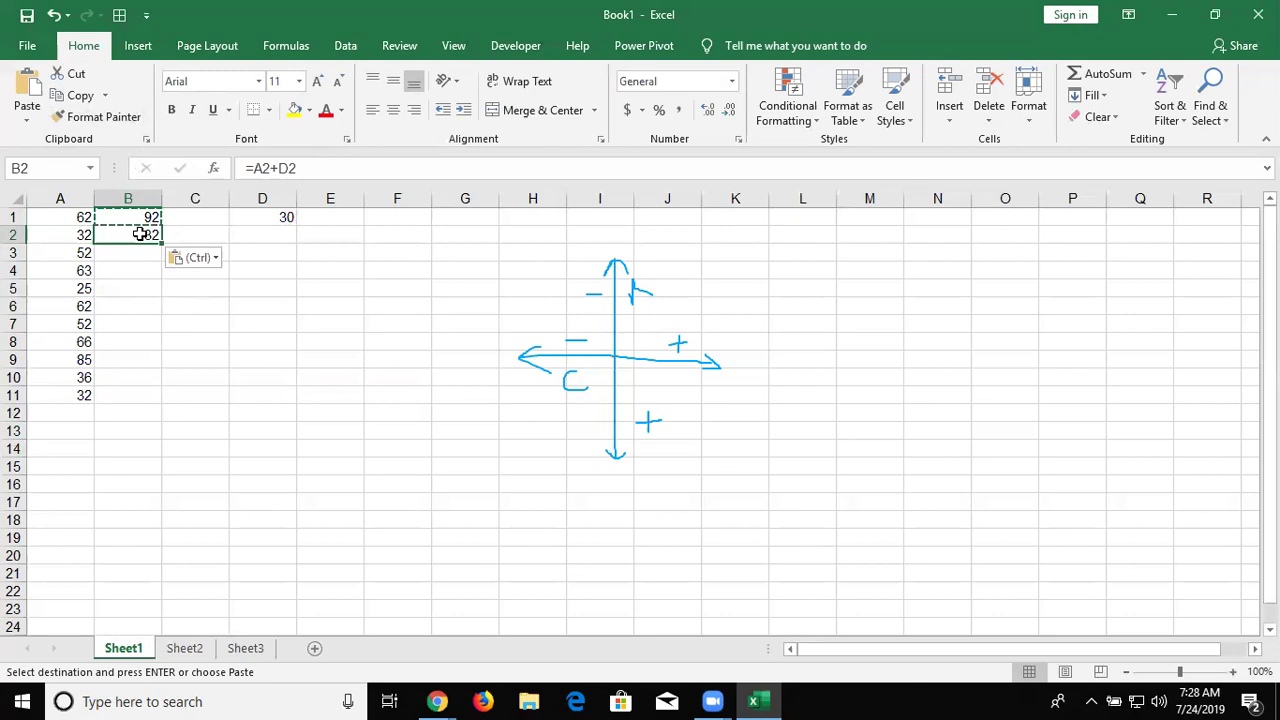
double_click(140, 234)
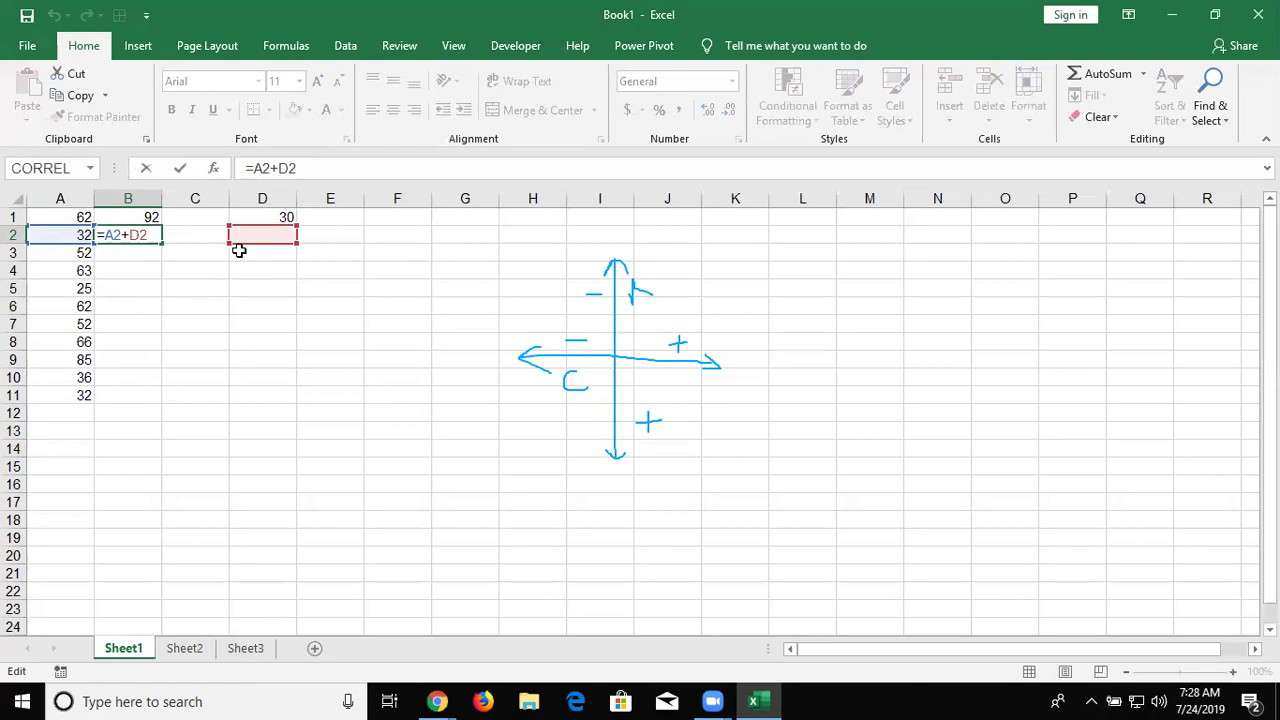
key("Return")
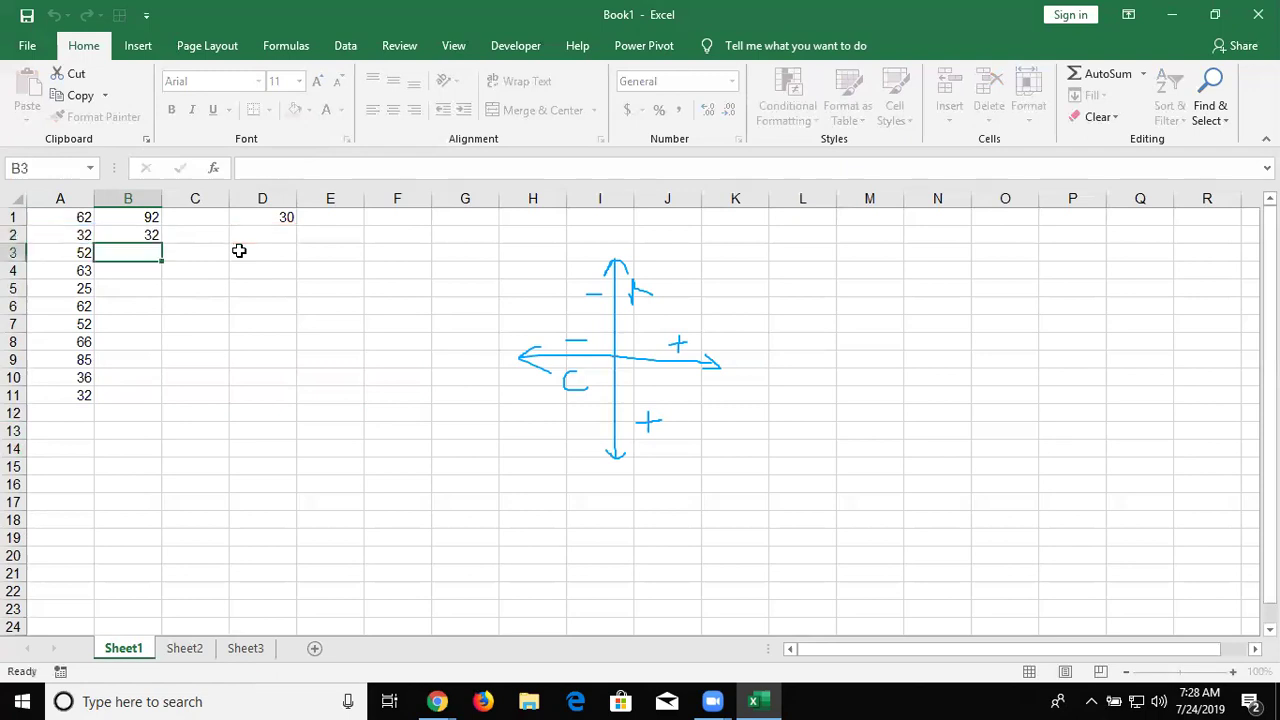
key("Up")
key("Up")
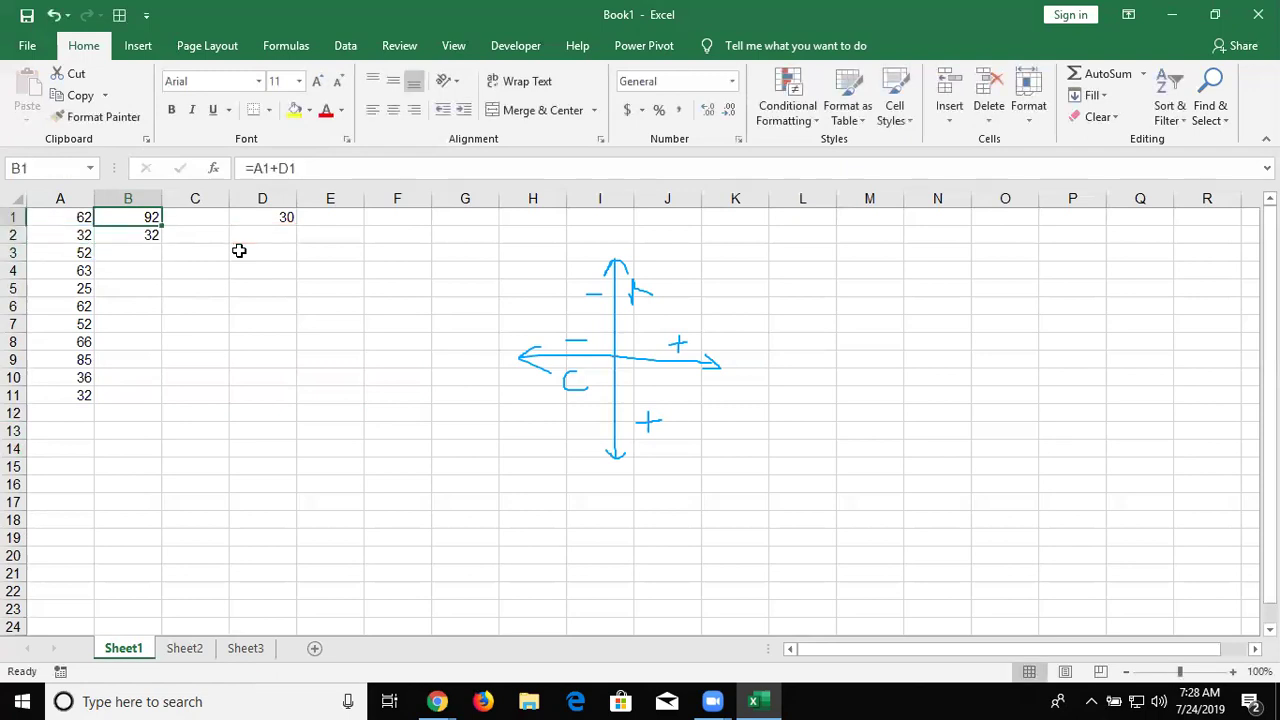
Enter =A2+D1 in B2, showing 62
key("ctrl+c")
key("Down")
key("shift+Down")
key("shift+Down")
key("shift+Down")
key("shift+Down")
key("shift+Down")
key("shift+Up")
key("shift+Up")
key("shift+Up")
key("shift+Up")
key("Escape")
key("shift+Down")
type("=")
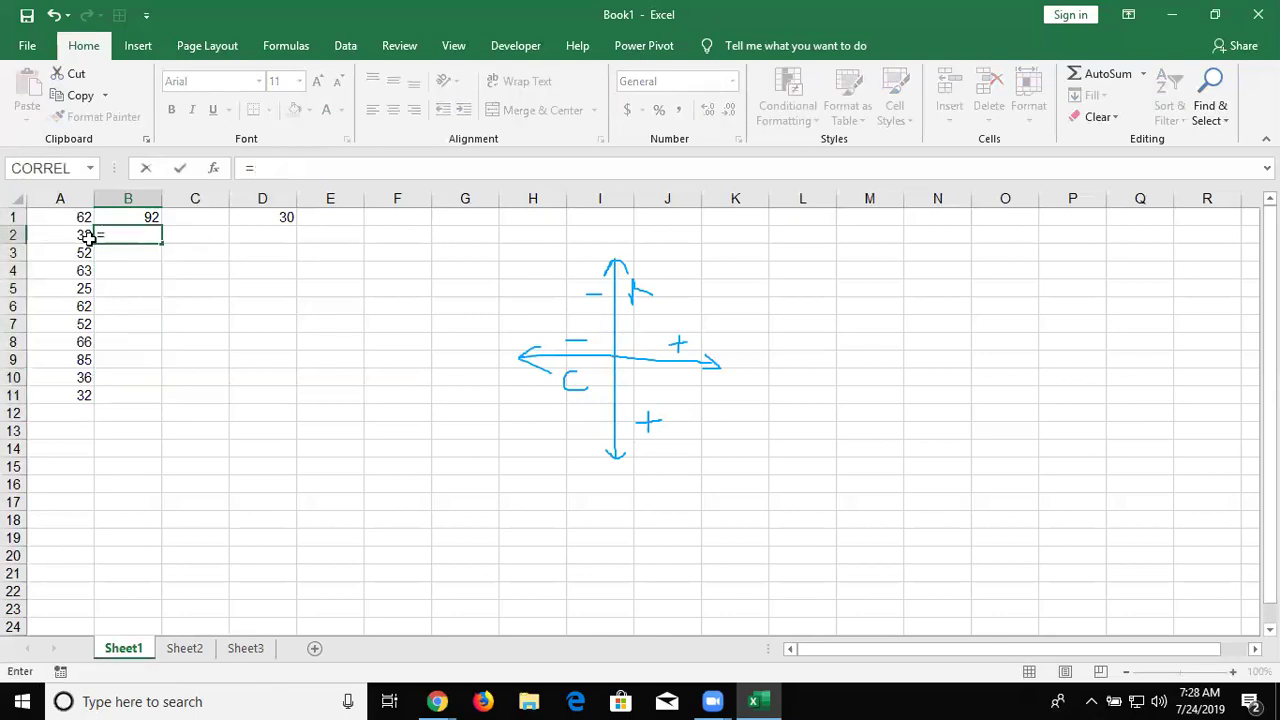
left_click(82, 241)
type("+")
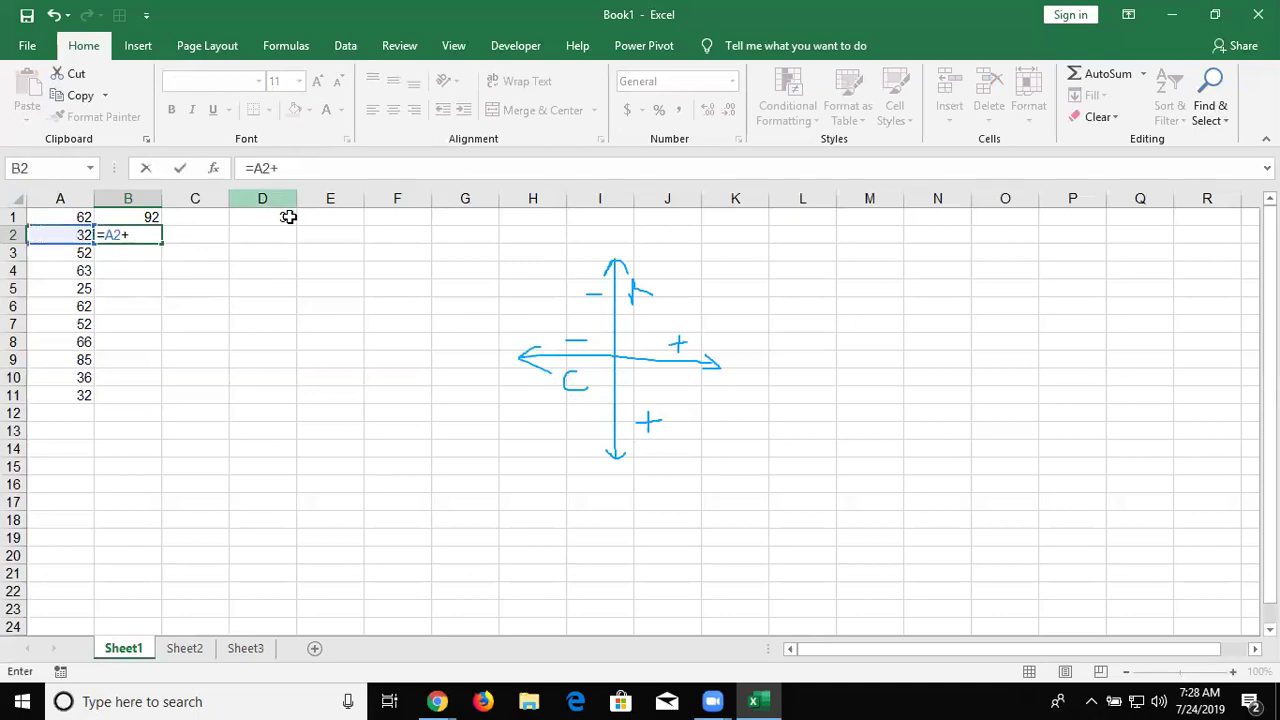
left_click(288, 217)
key("Return")
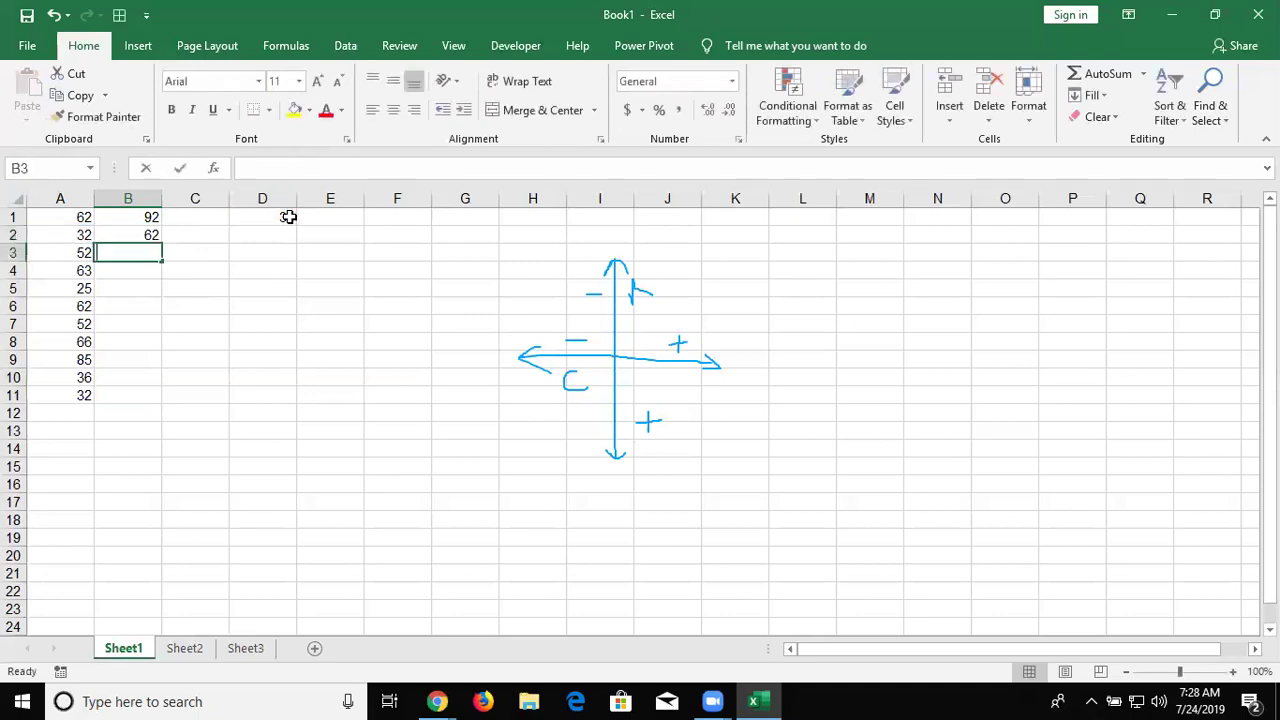
Enter =A3+D1 in B3, showing 82, and select B2:B3
type("=")
left_click(57, 254)
type("+")
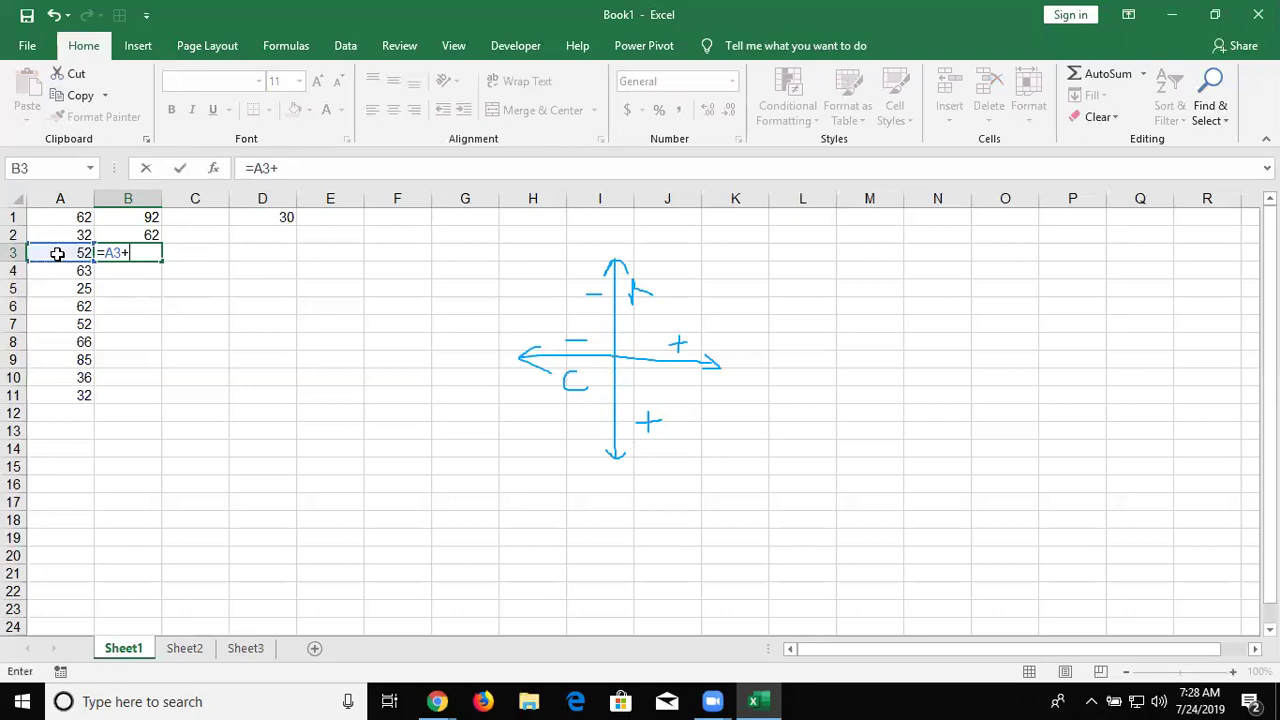
left_click(273, 222)
key("Return")
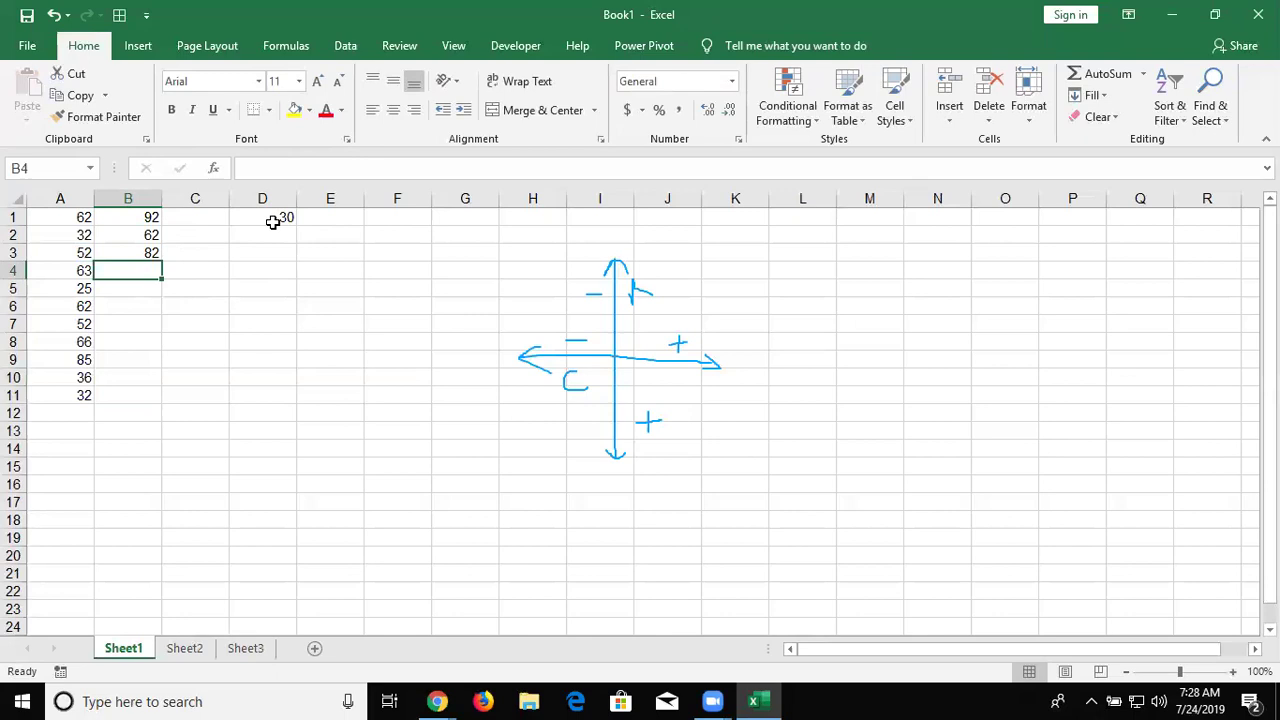
key("Up")
key("shift+Up")
Clear B2:B3 and change B1's formula to =A1+D$1
key("Delete")
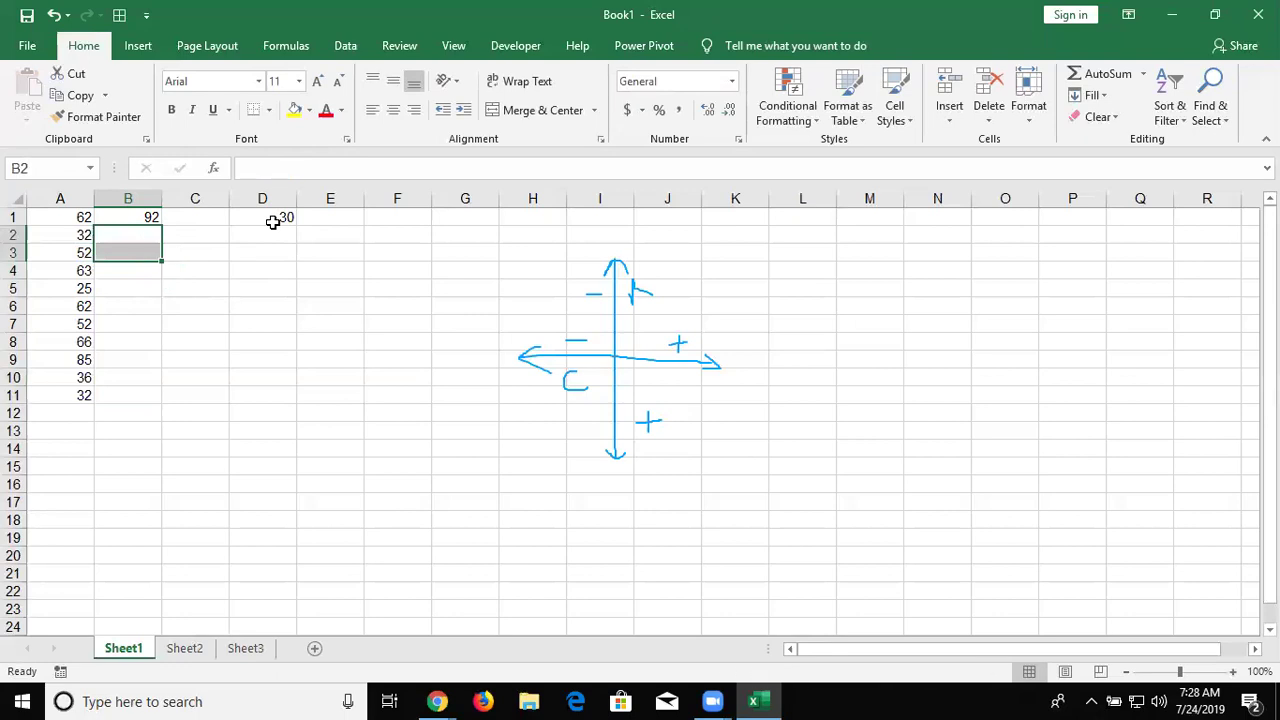
key("Up")
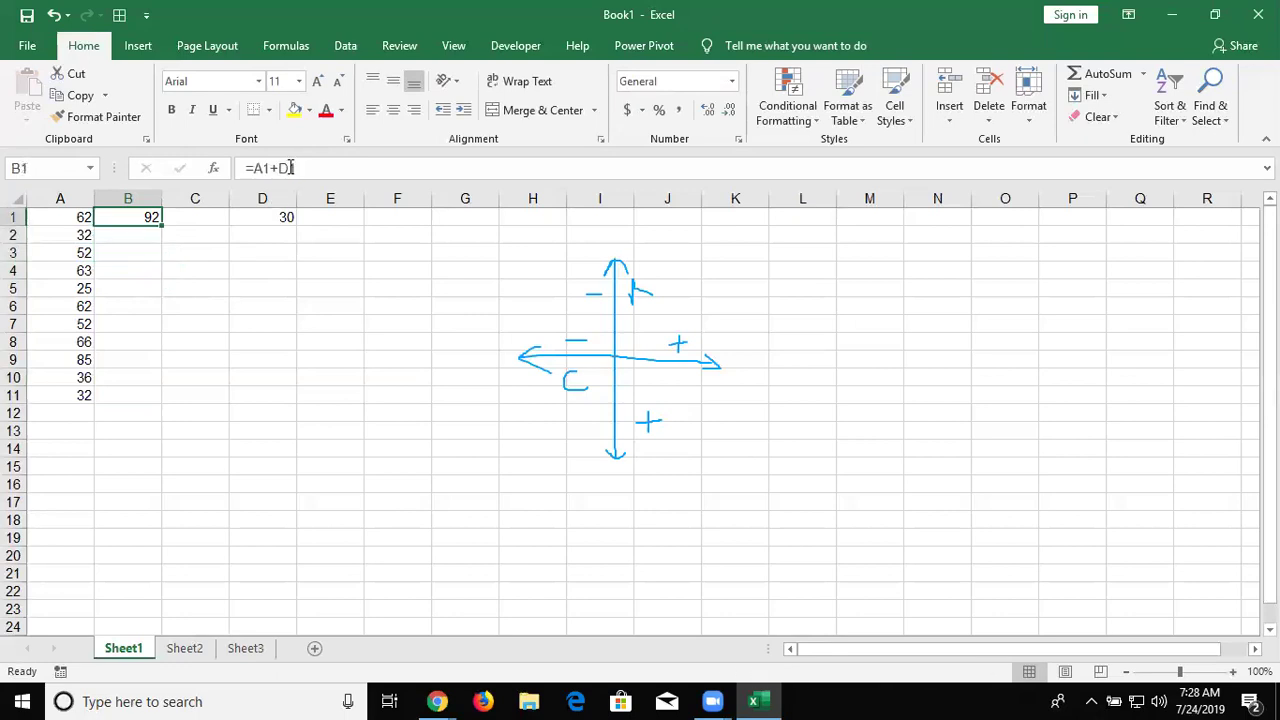
left_click(289, 168)
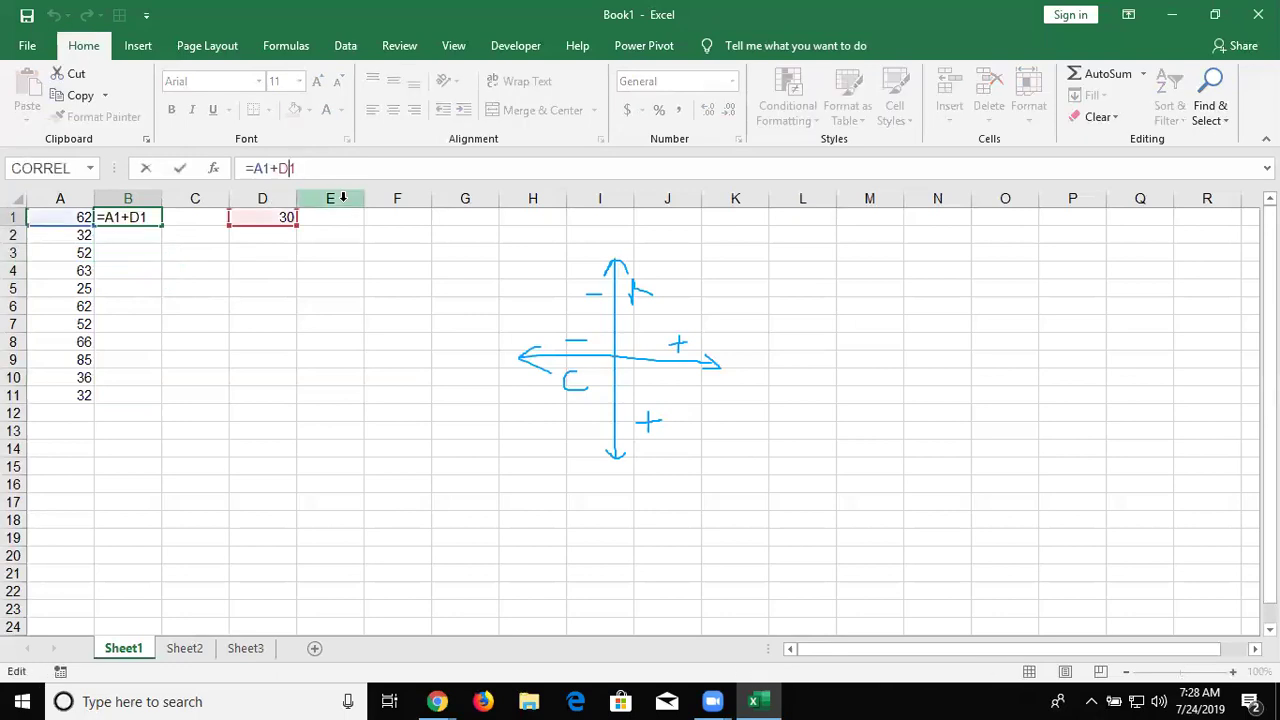
key("shift+Left")
key("End")
key("shift+Left")
key("Left")
type("$")
key("ctrl+Return")
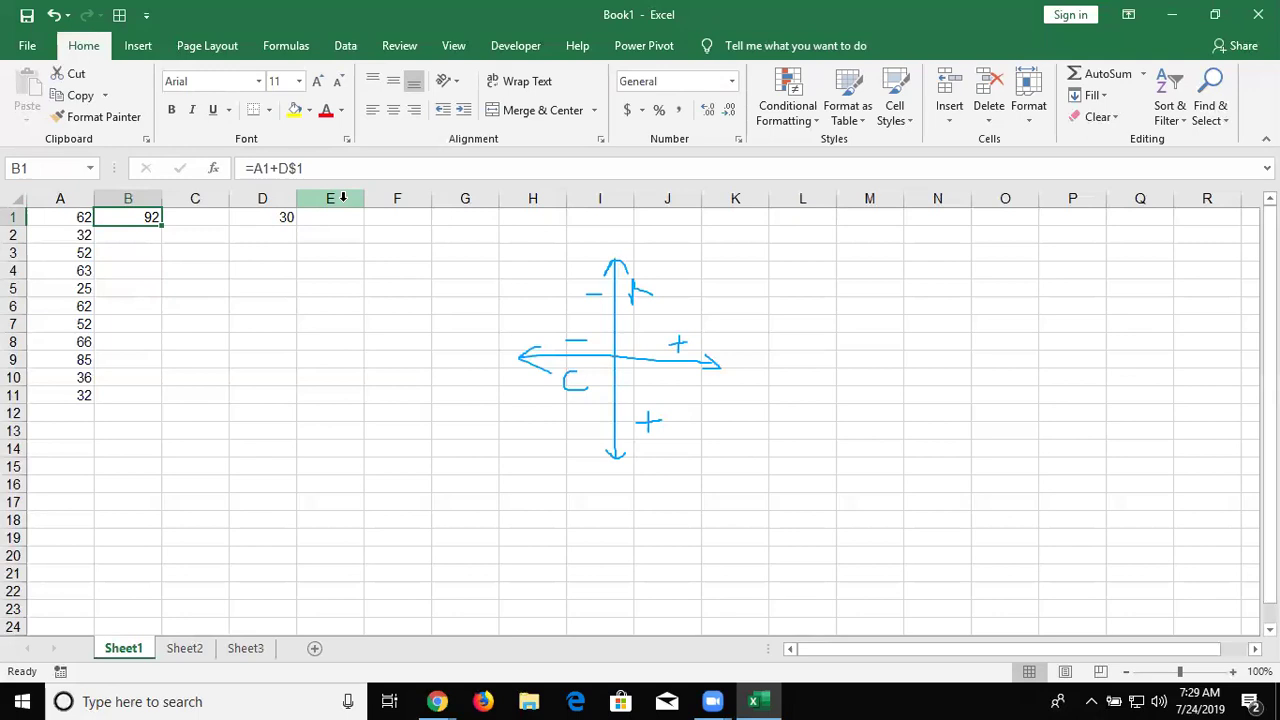
Copy B1's row-locked formula into B2 and inspect it
key("ctrl+c")
key("Down")
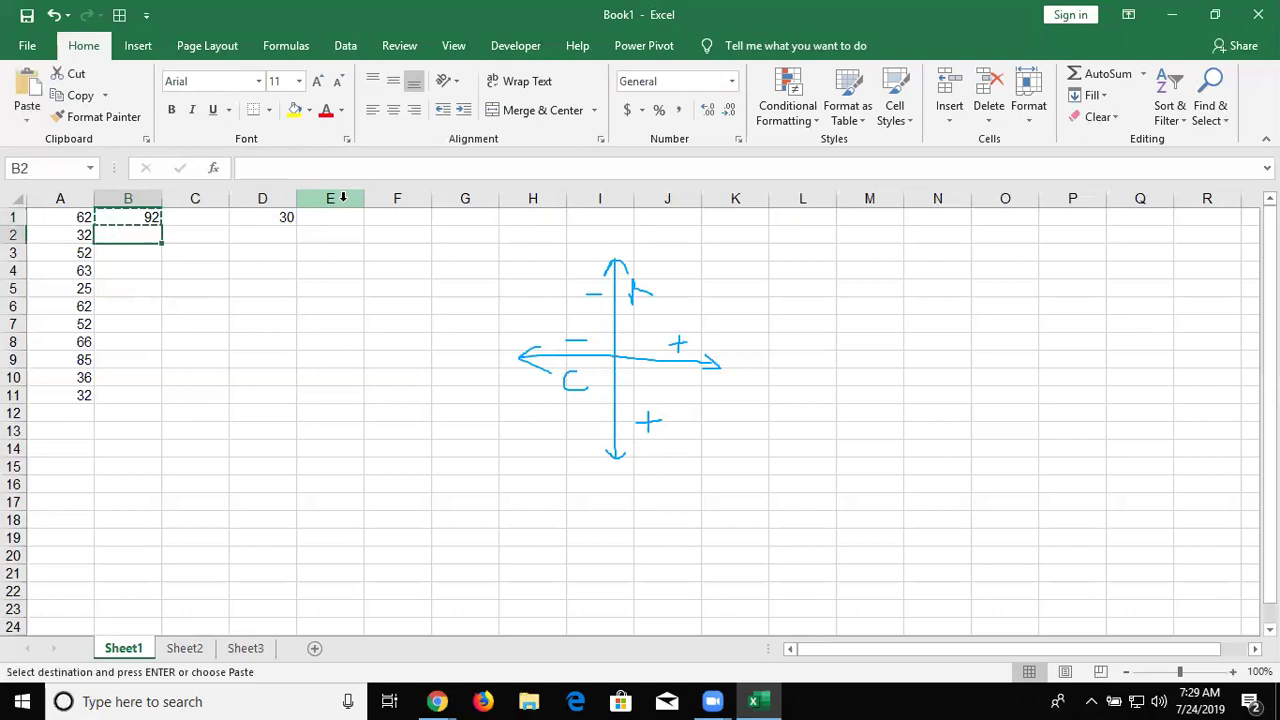
key("ctrl+v")
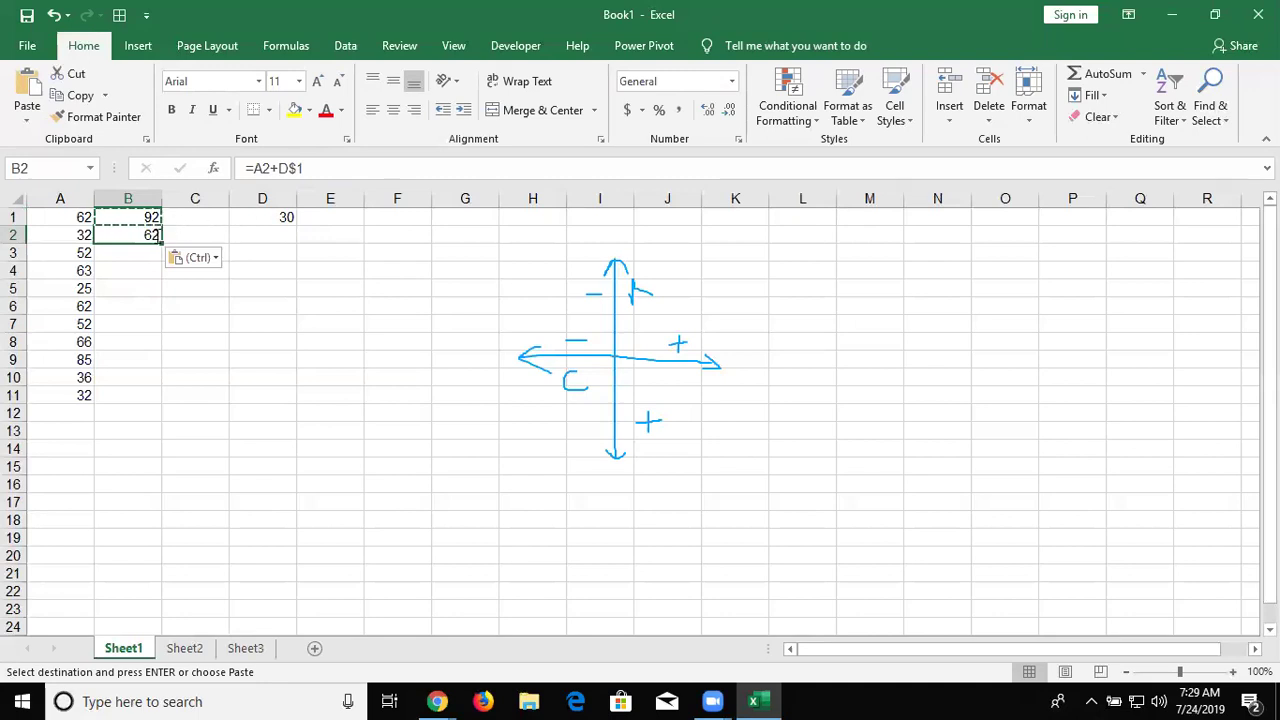
double_click(138, 238)
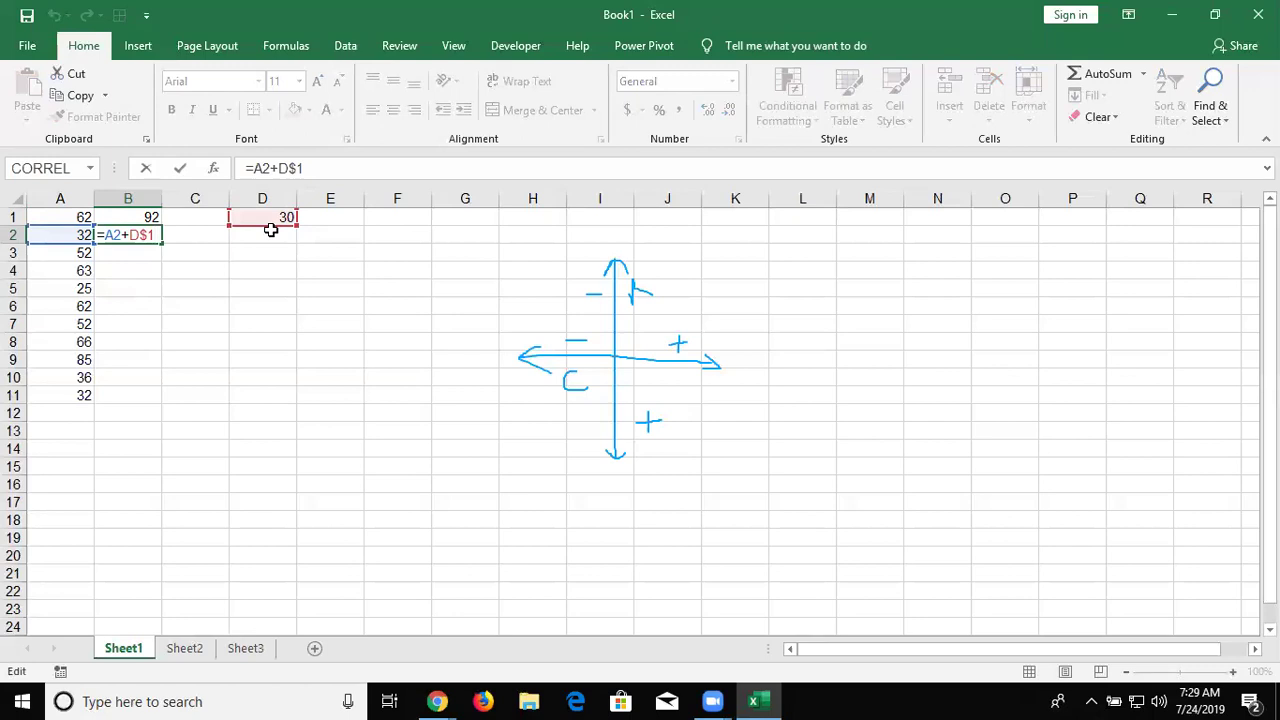
key("Return")
key("Up")
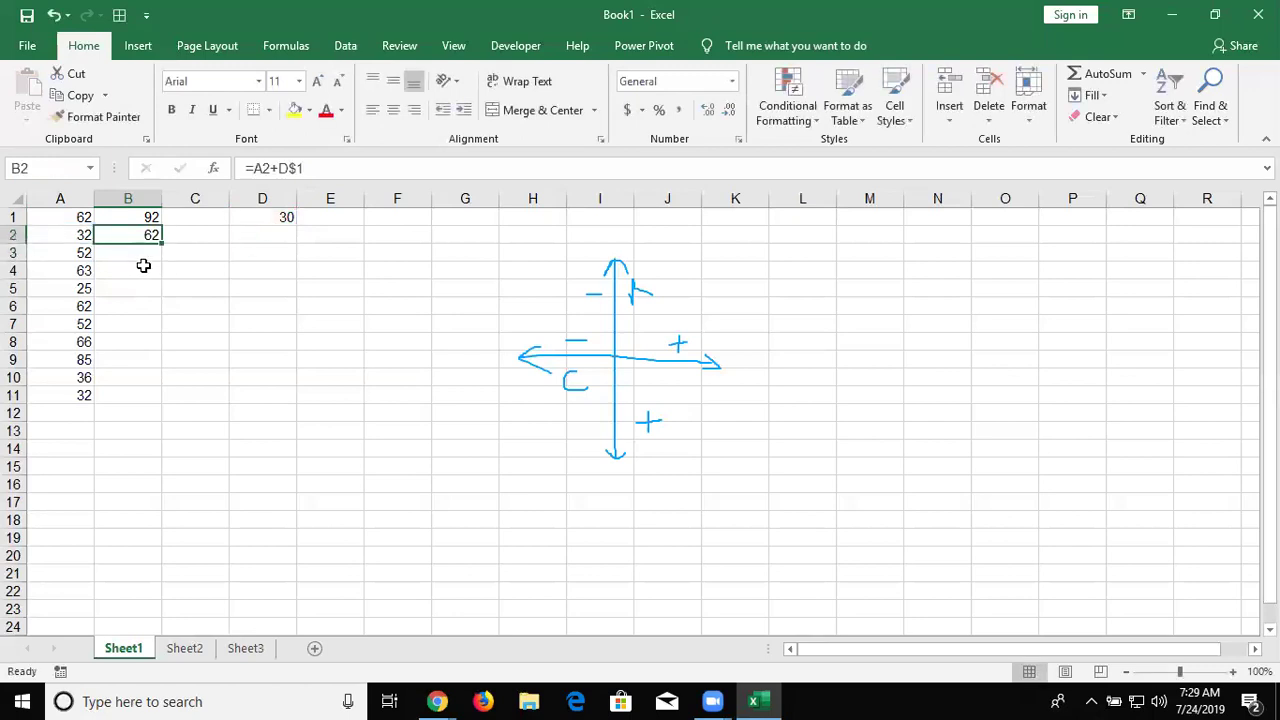
Fill the formula down to B11, giving values from 92 to 62
double_click(160, 248)
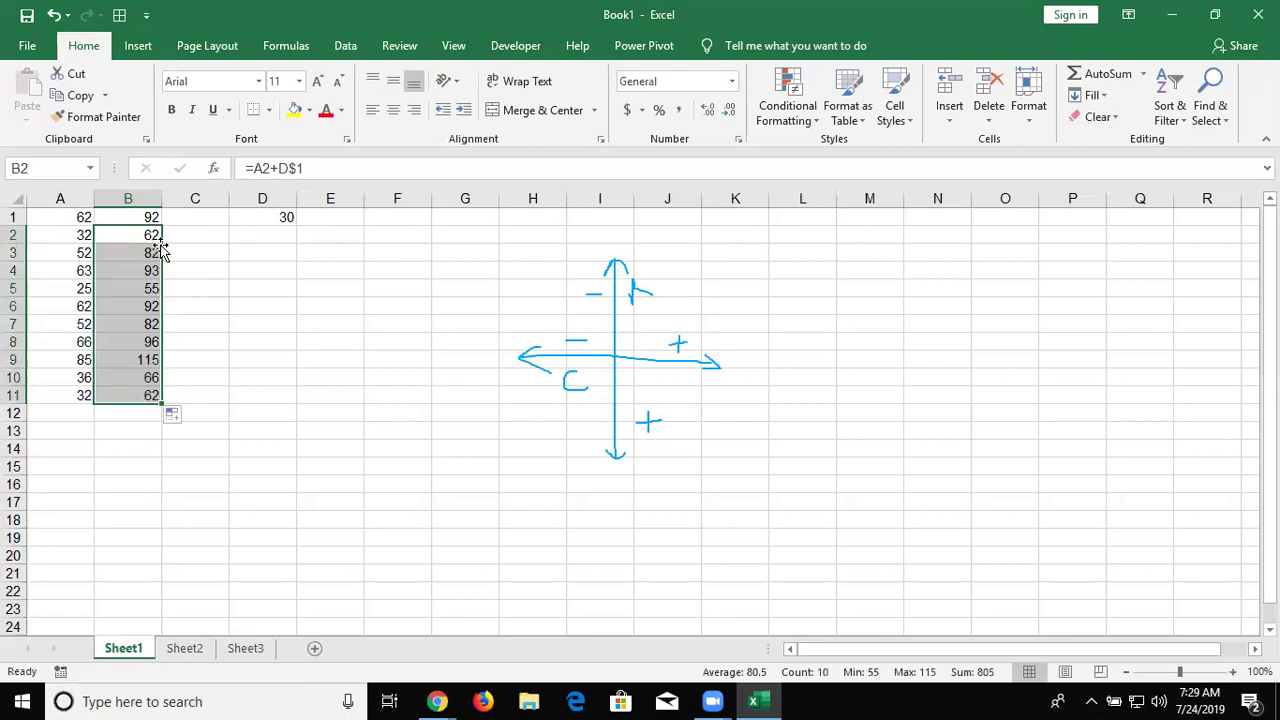
key("Up")
key("Down")
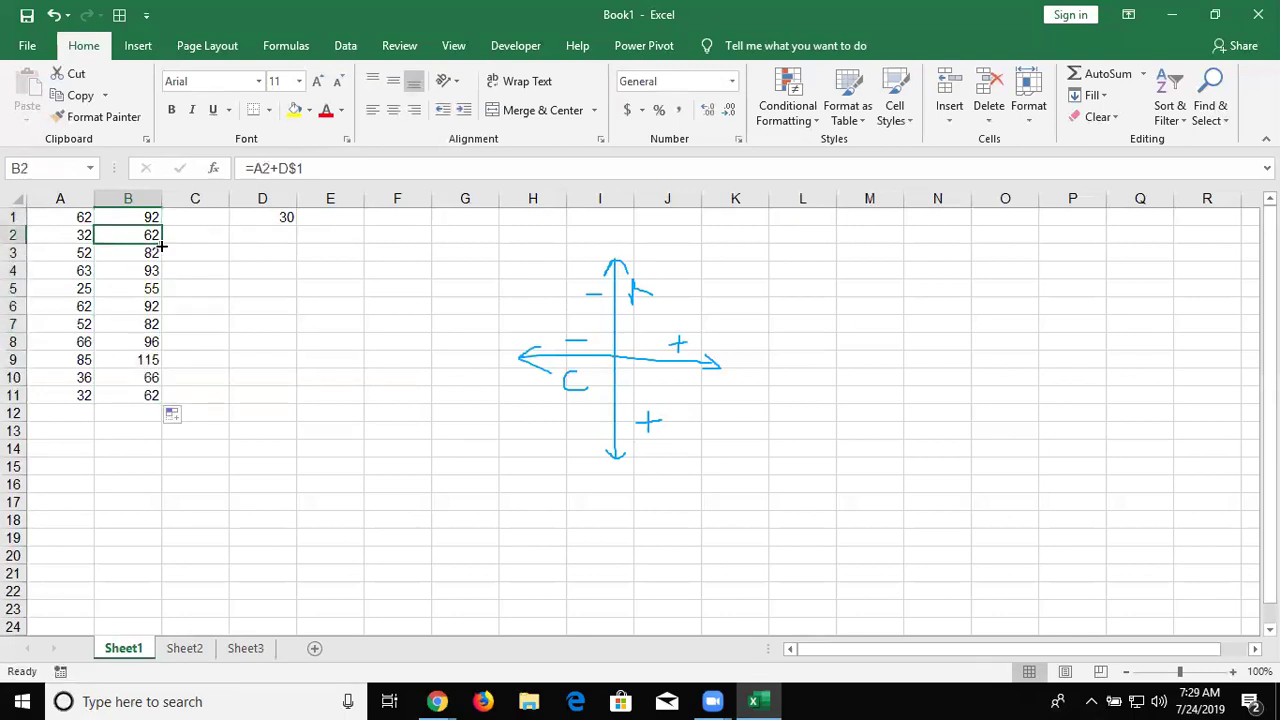
key("Down")
key("Down")
key("Down")
key("Down")
key("Down")
key("Down")
key("Down")
key("Down")
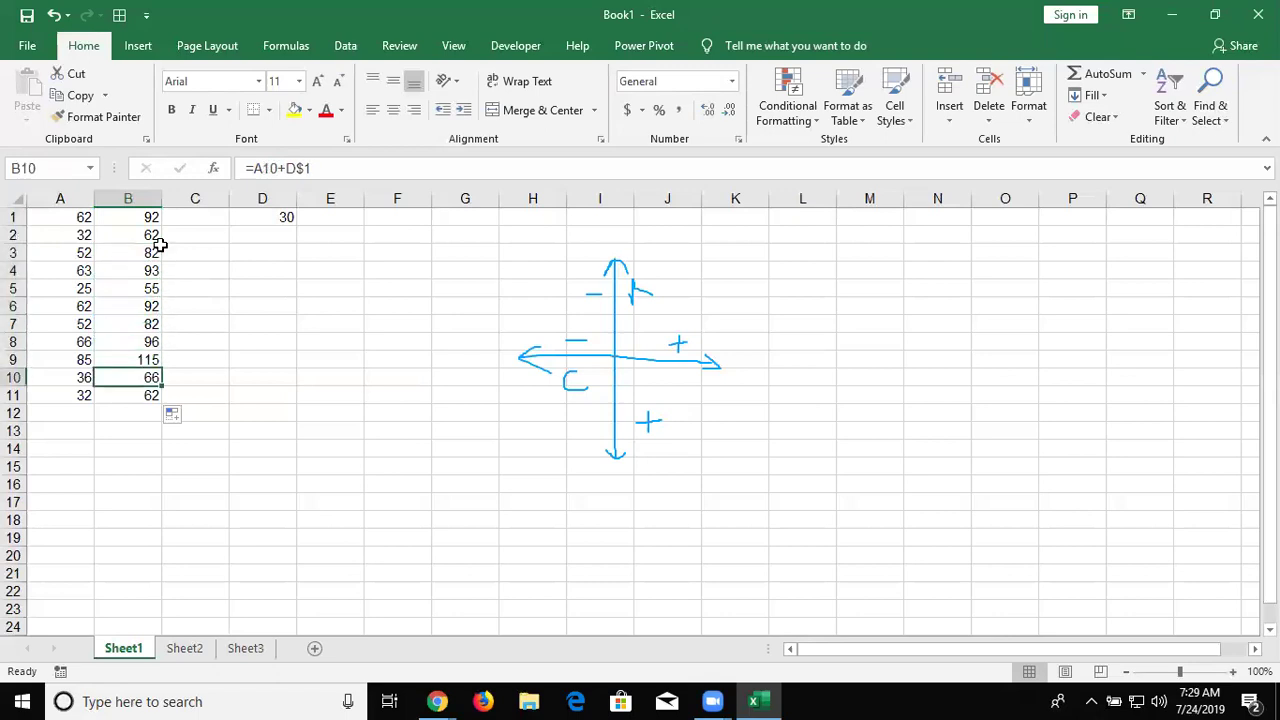
key("Down")
key("Up")
key("Up")
key("Up")
key("Up")
key("Up")
key("Up")
key("Up")
key("Up")
key("Up")
key("Up")
key("Down")
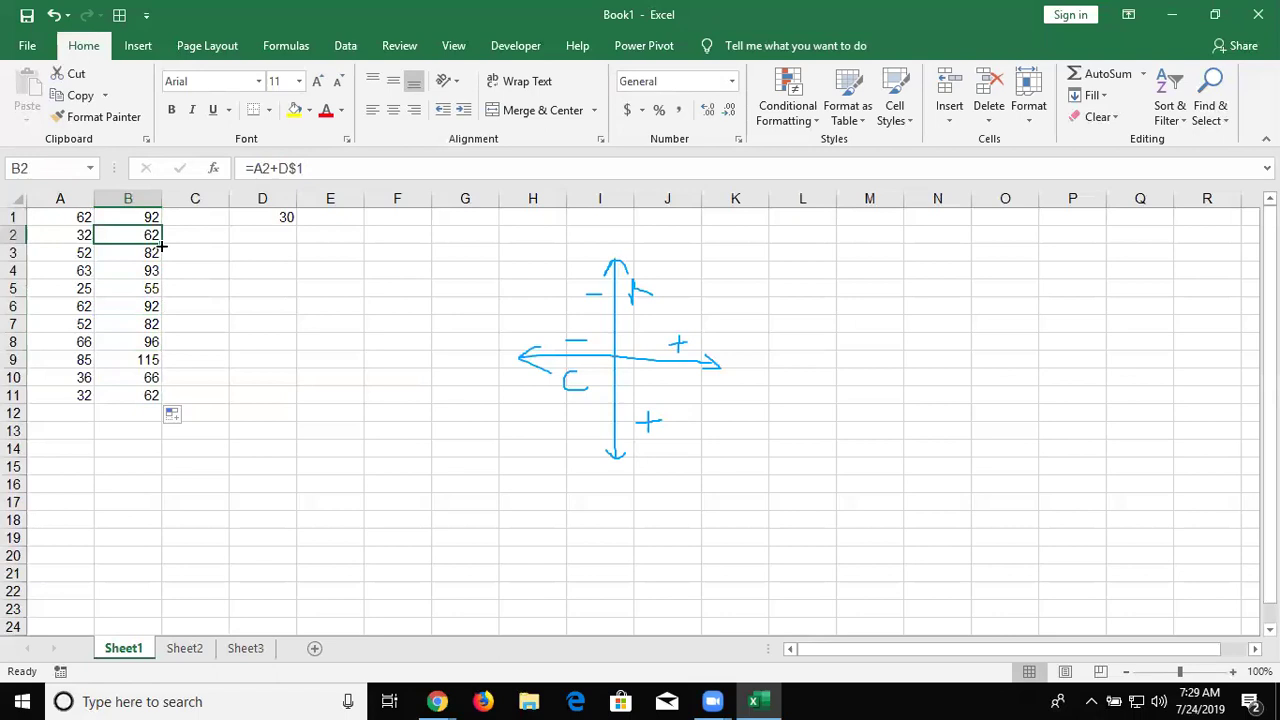
key("Up")
key("Down")
key("ctrl+c")
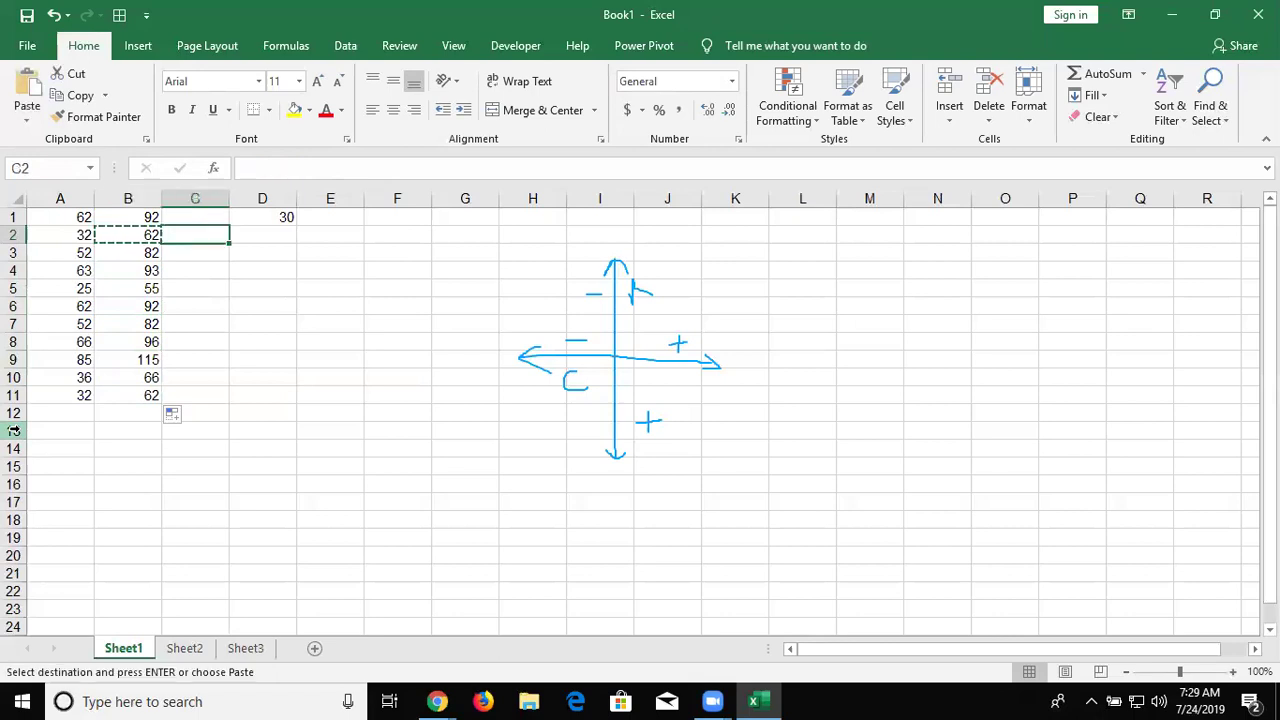
key("ctrl+v")
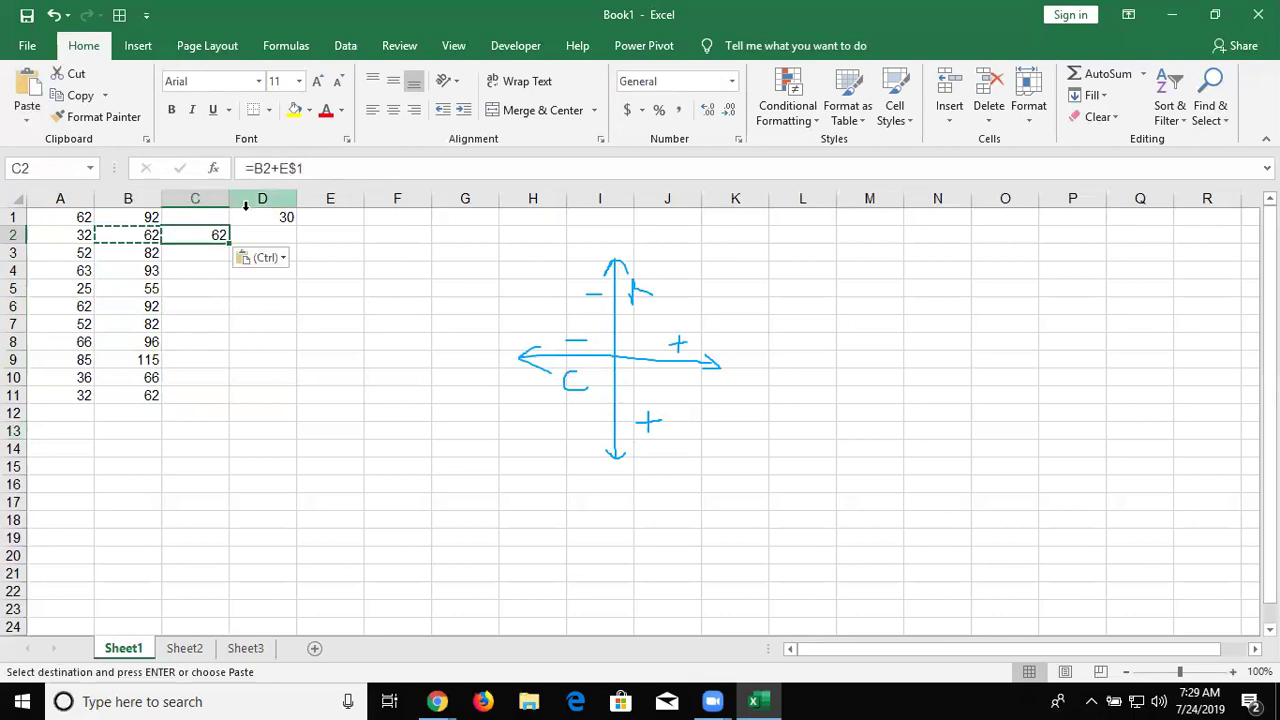
double_click(214, 234)
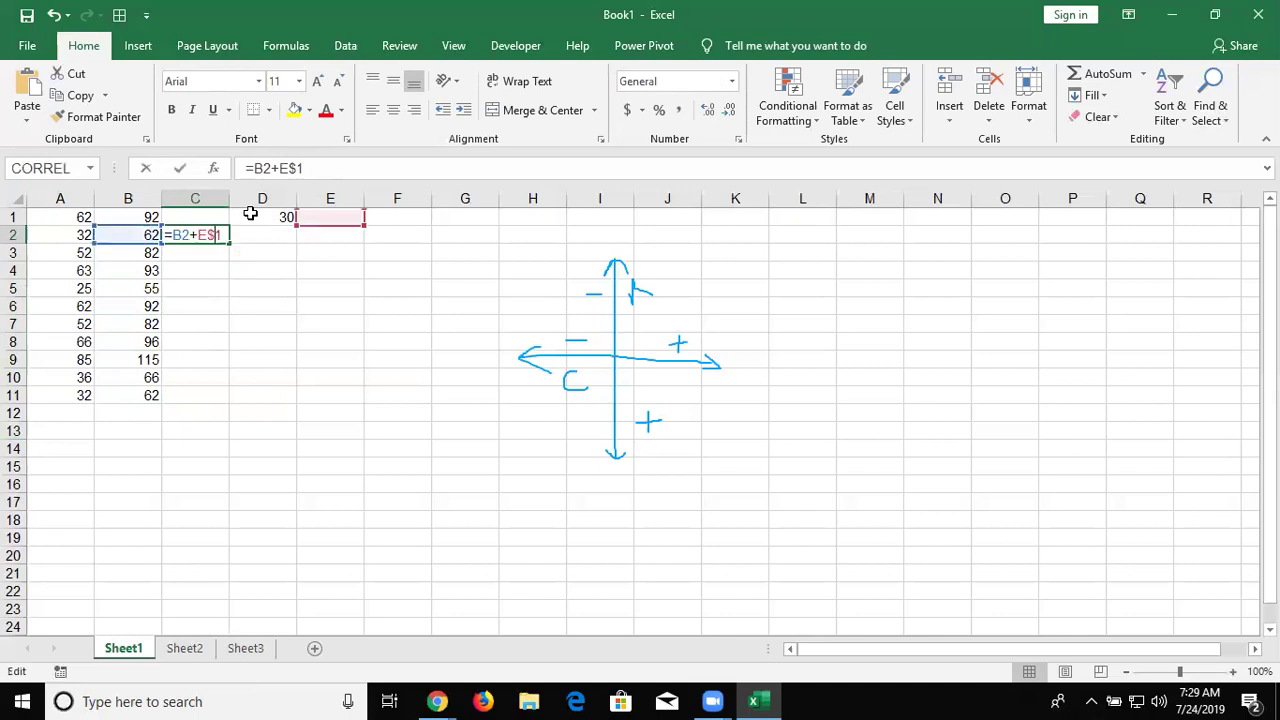
double_click(287, 168)
left_click(287, 168)
key("Escape")
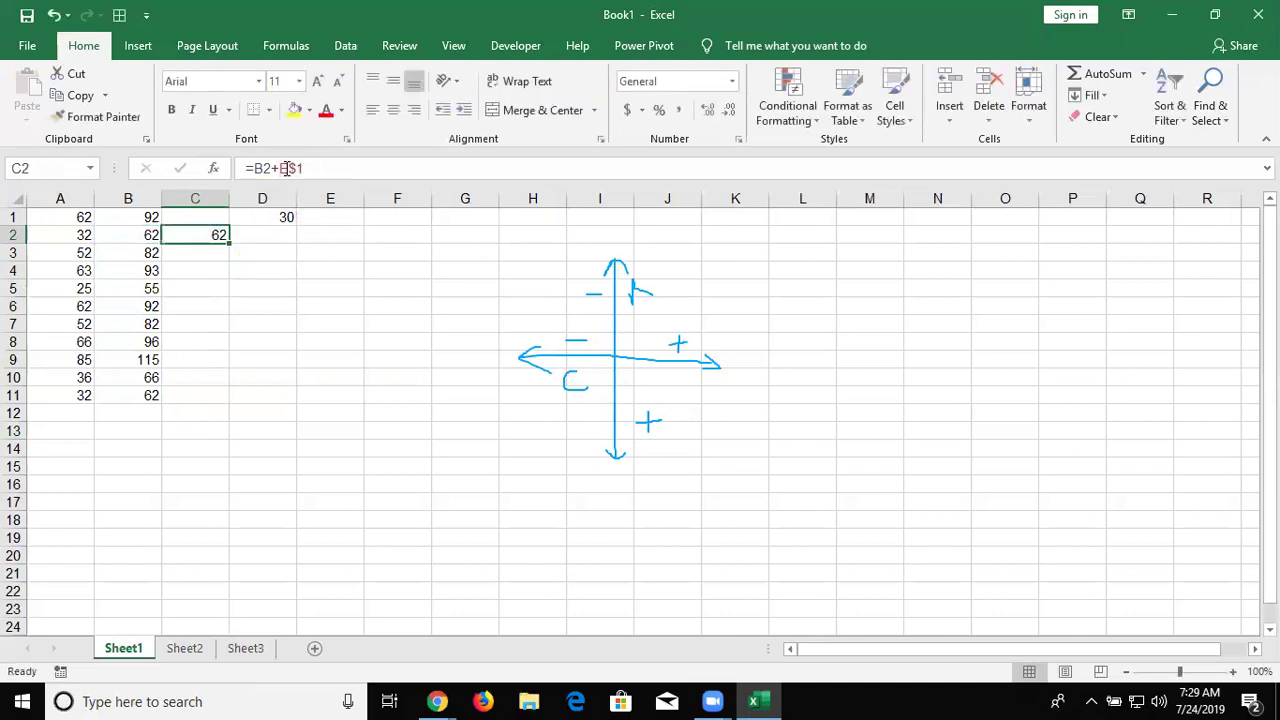
key("Left")
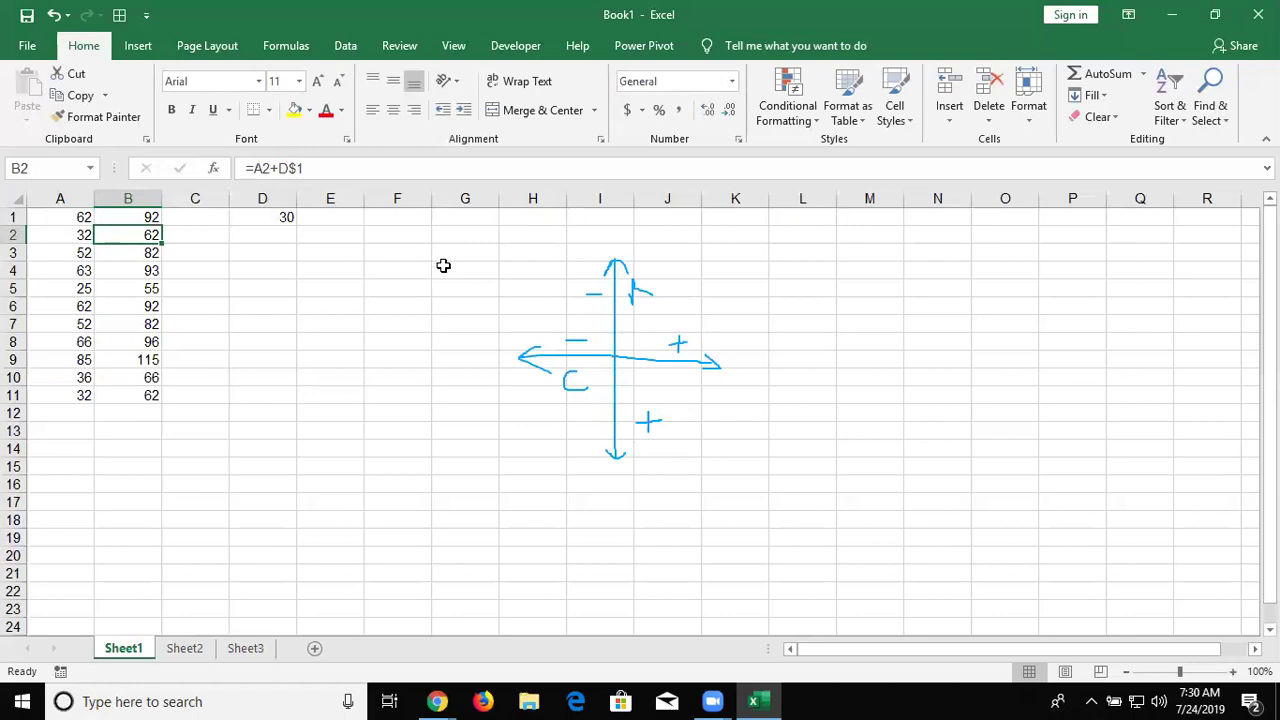
Make B2's formula =A2+$D$1 and fill it down column B
left_click(281, 168)
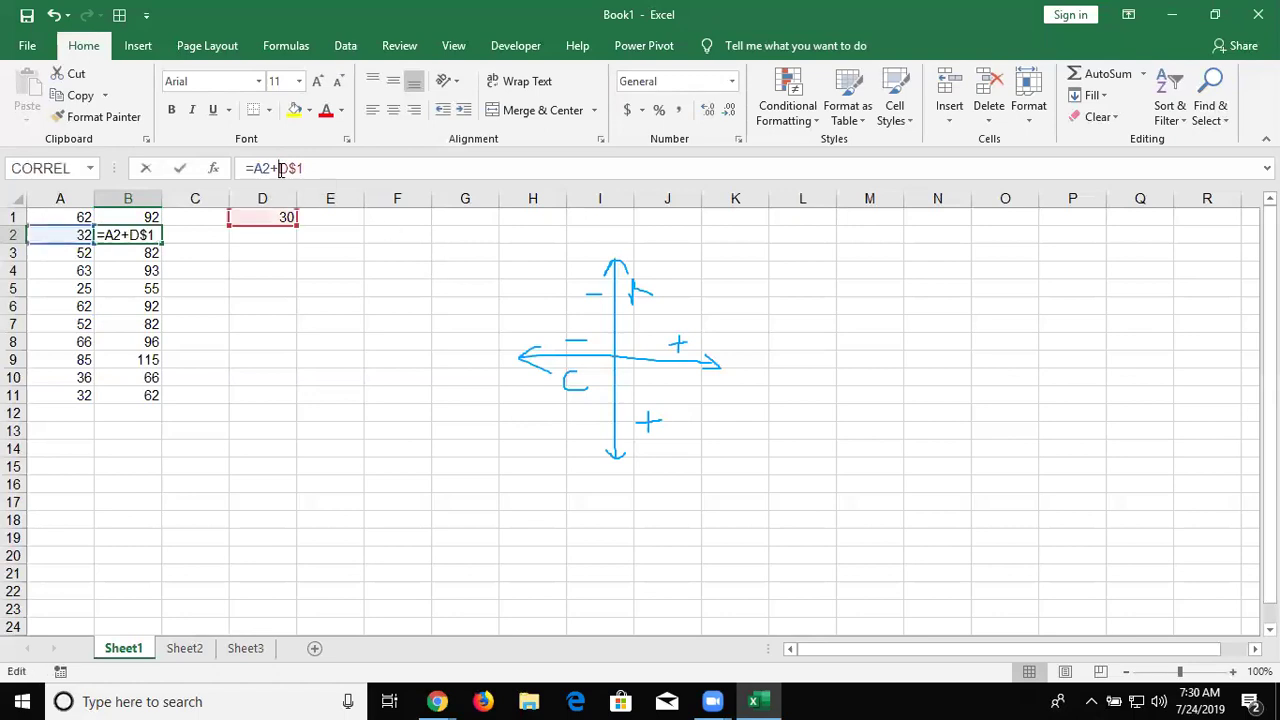
type("$")
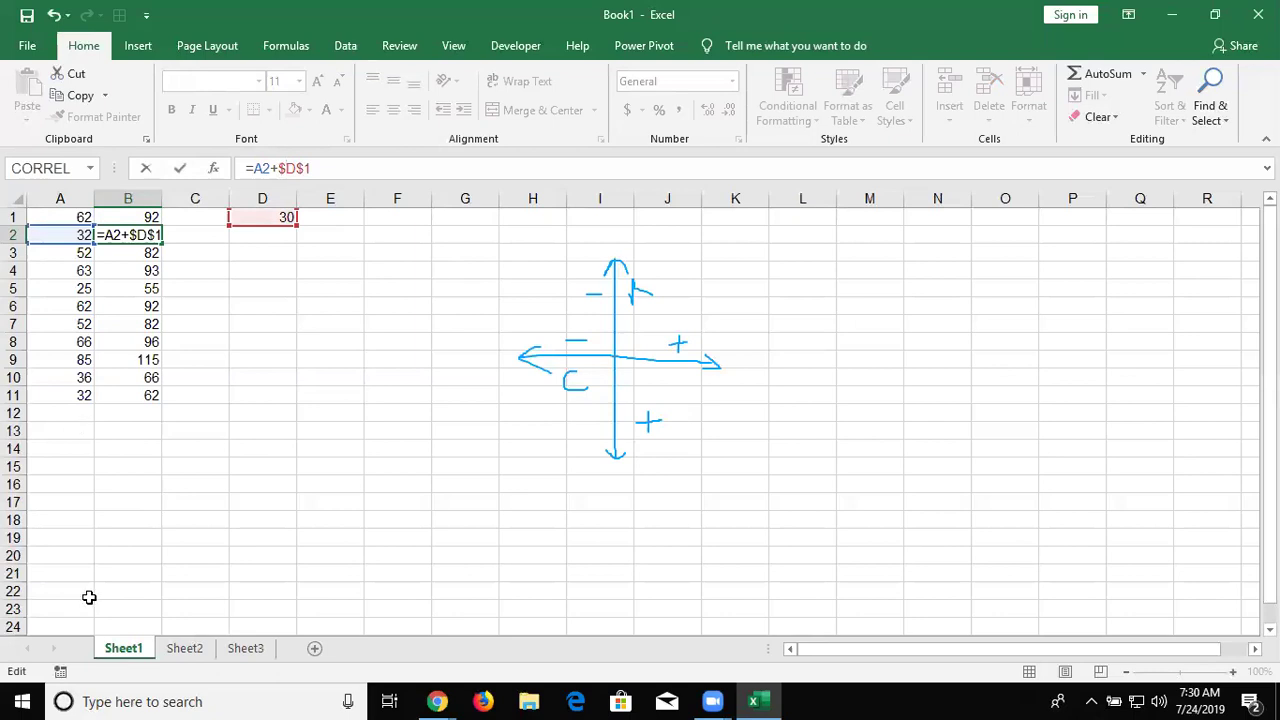
key("Return")
type("4")
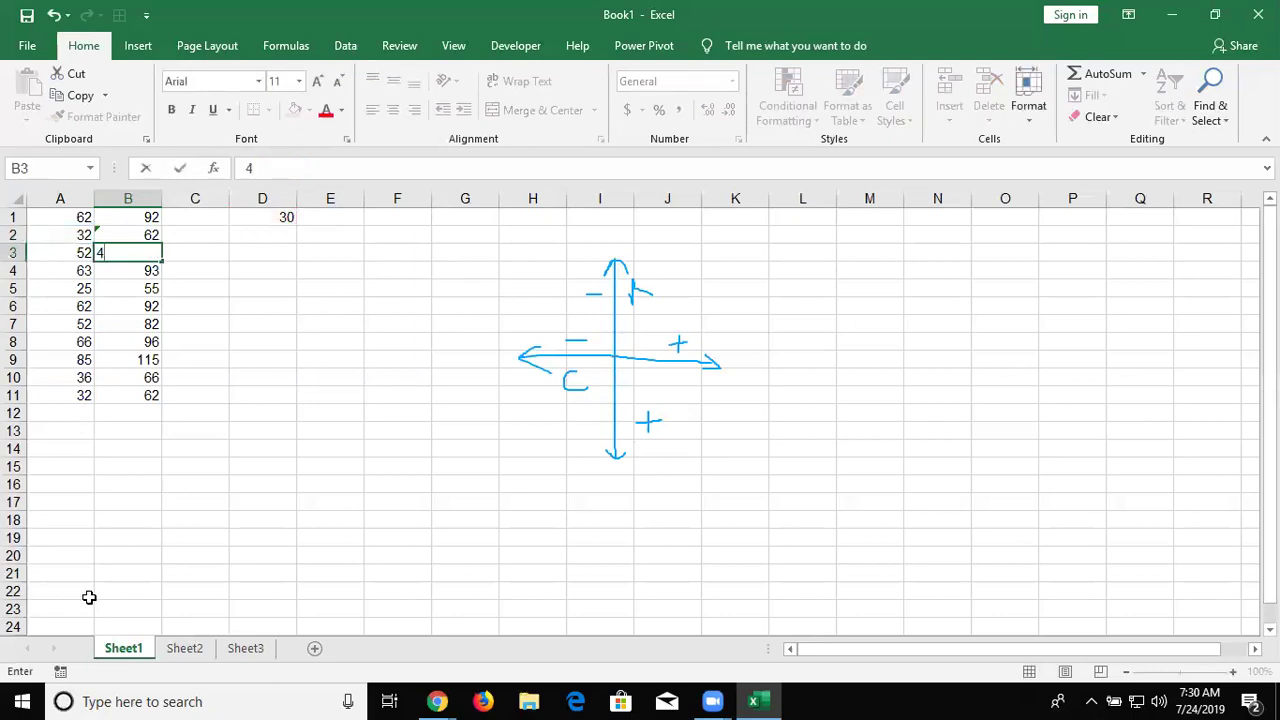
key("Escape")
key("Up")
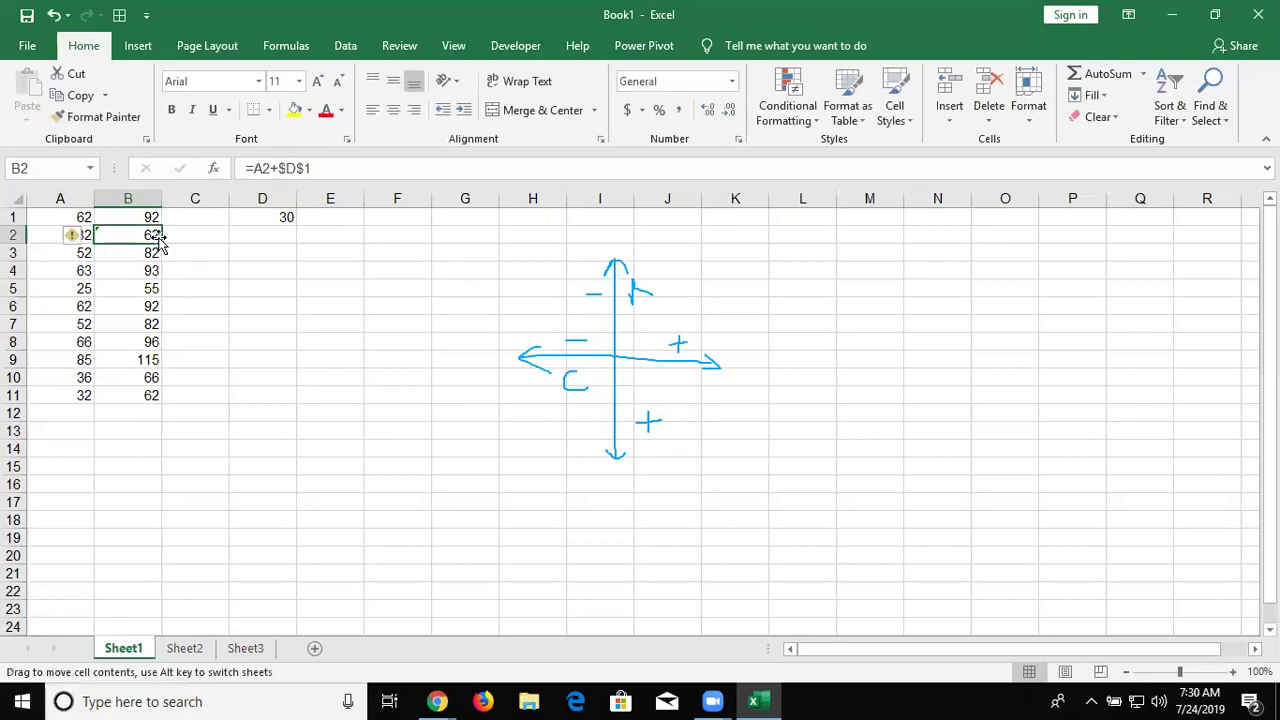
double_click(160, 243)
Copy B2 into C2, where it becomes =B2+$D$1 showing 92
left_click(150, 235)
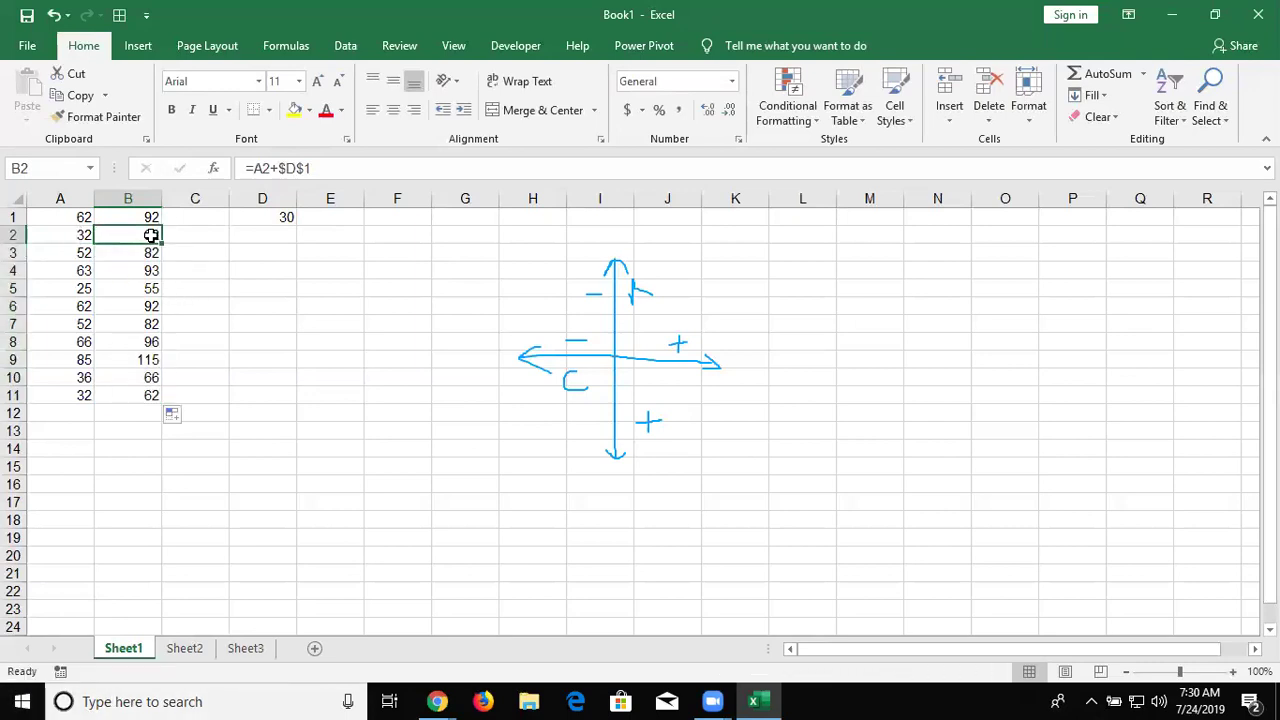
key("ctrl+c")
key("Right")
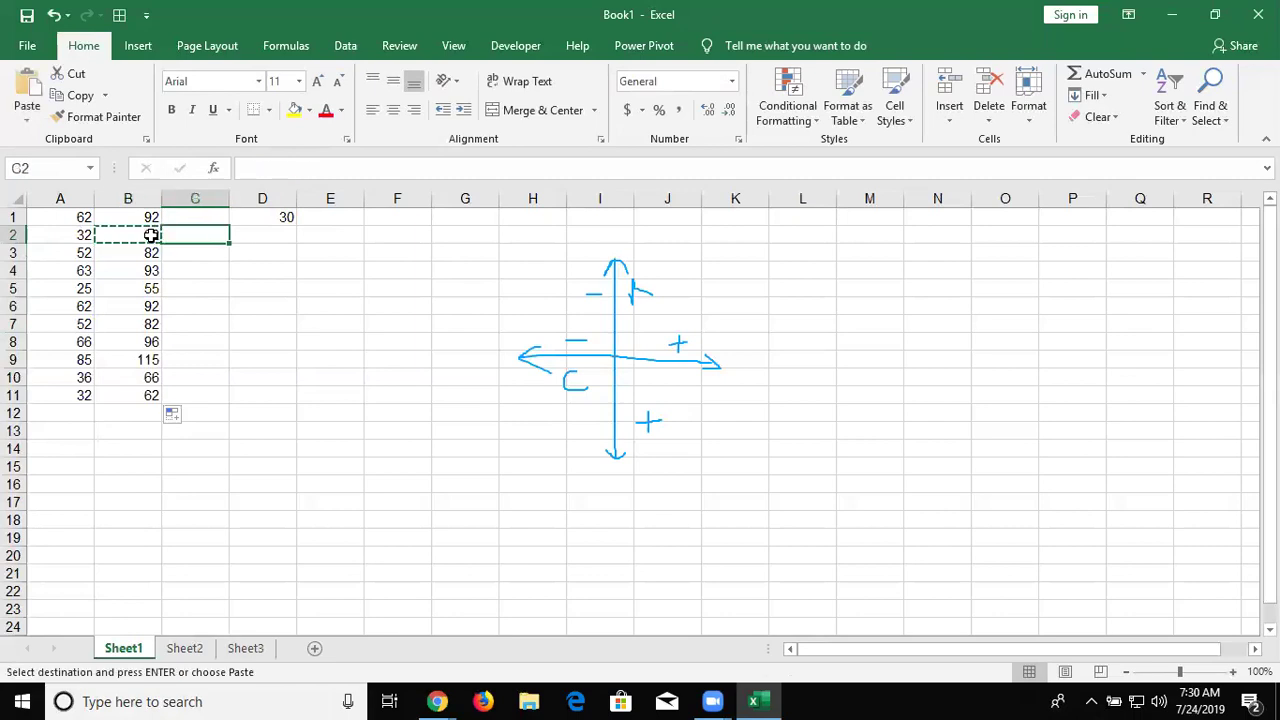
key("ctrl+v")
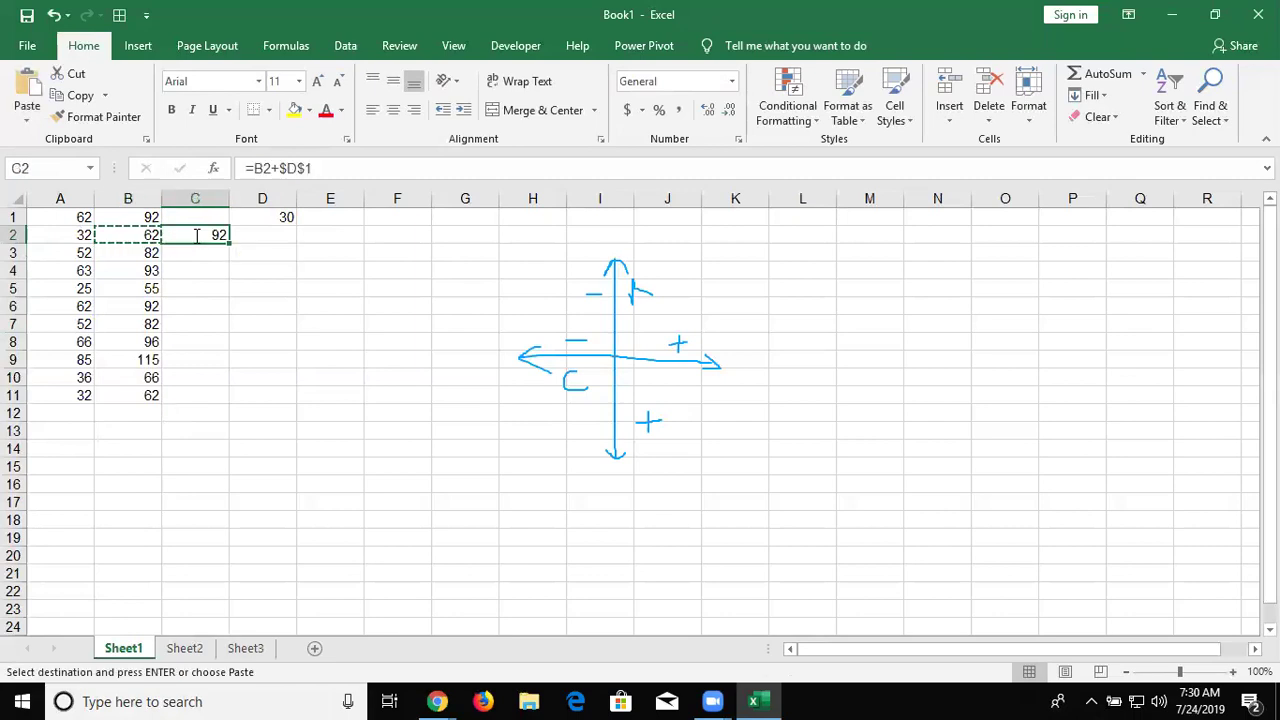
double_click(197, 235)
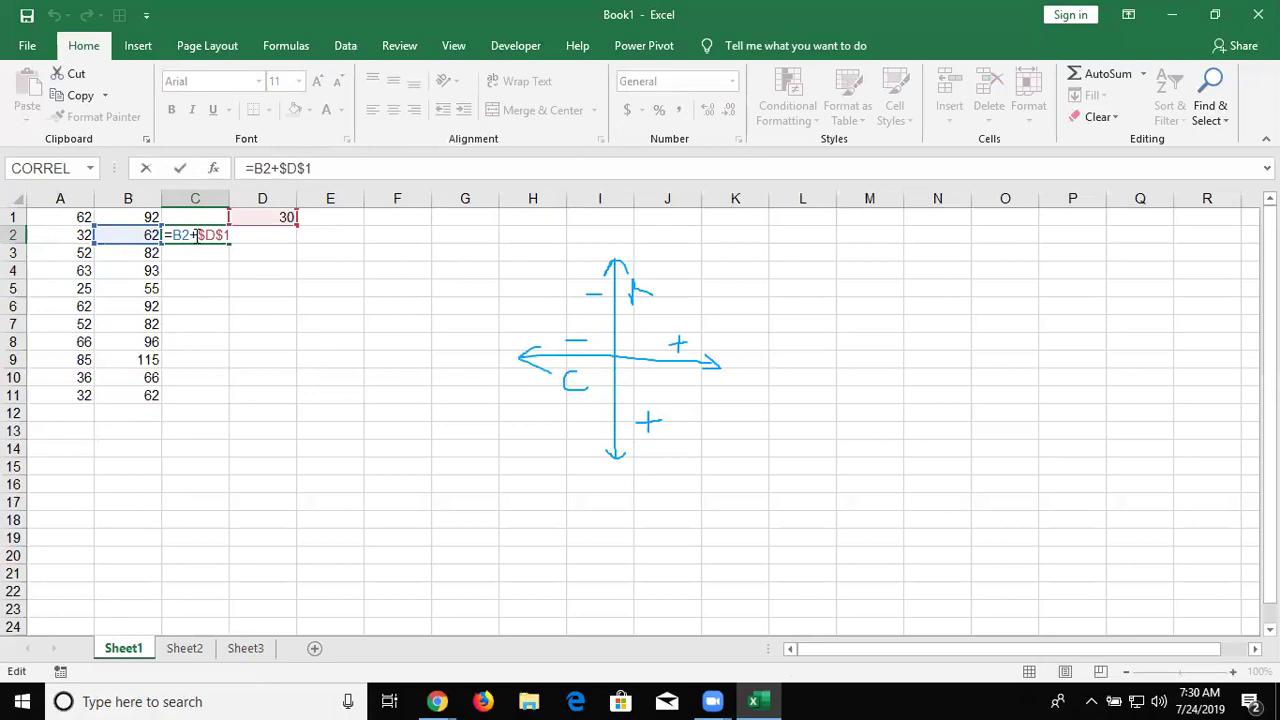
key("ctrl+Return")
key("Left")
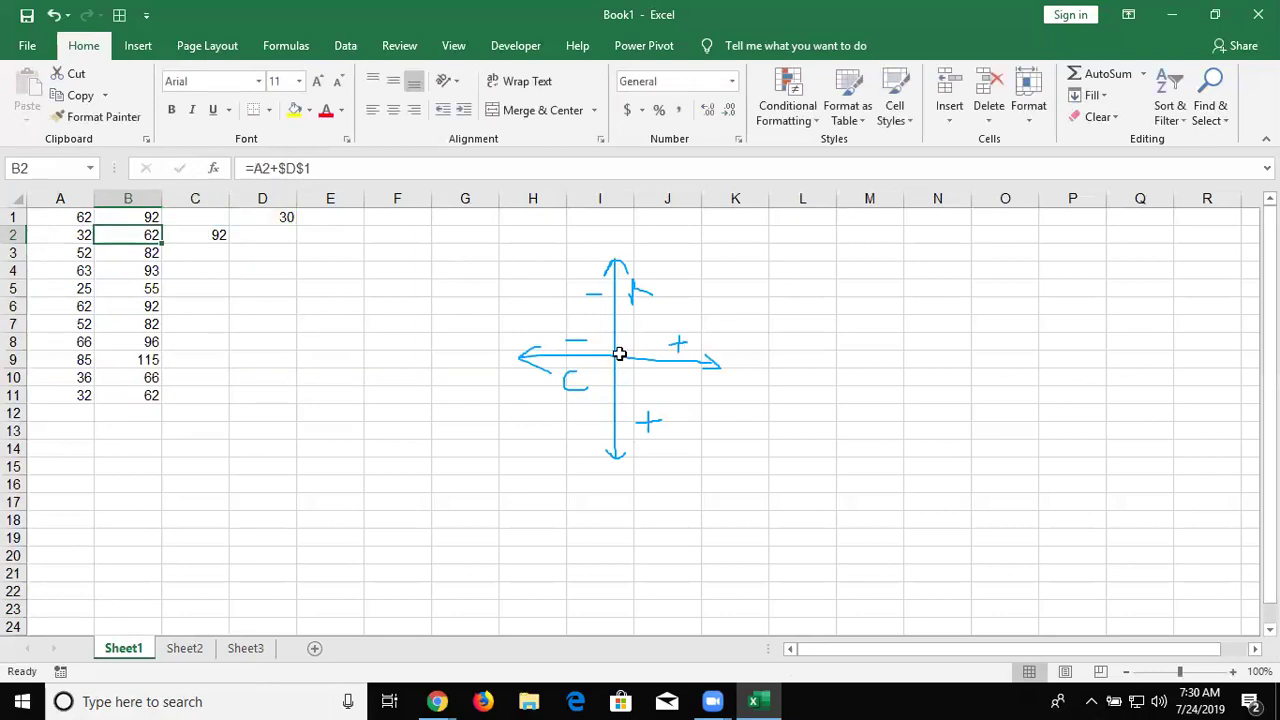
Remove the column $ so B2 reads =A2+D$1
left_click(287, 167)
key("BackSpace")
key("Return")
key("Up")
Copy B2 into C2 and inspect the shifted =B2+E$1 formula showing 62
key("ctrl+c")
key("Right")
key("ctrl+v")
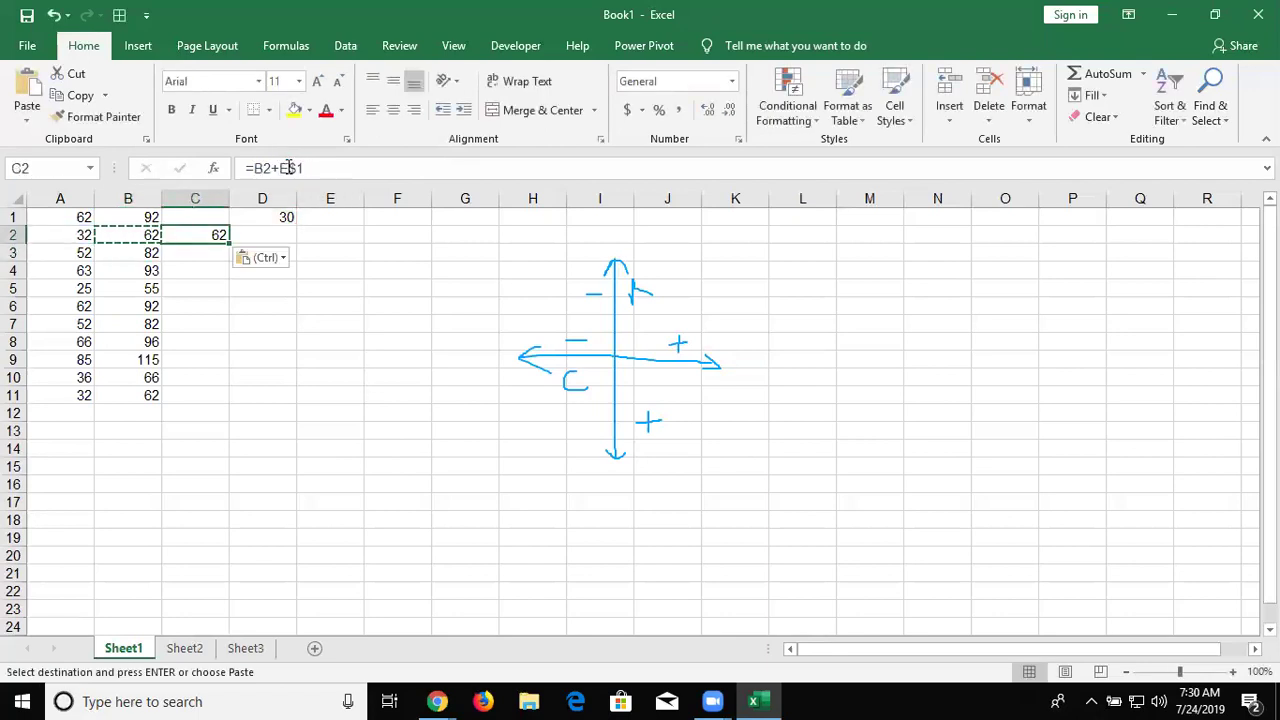
double_click(217, 232)
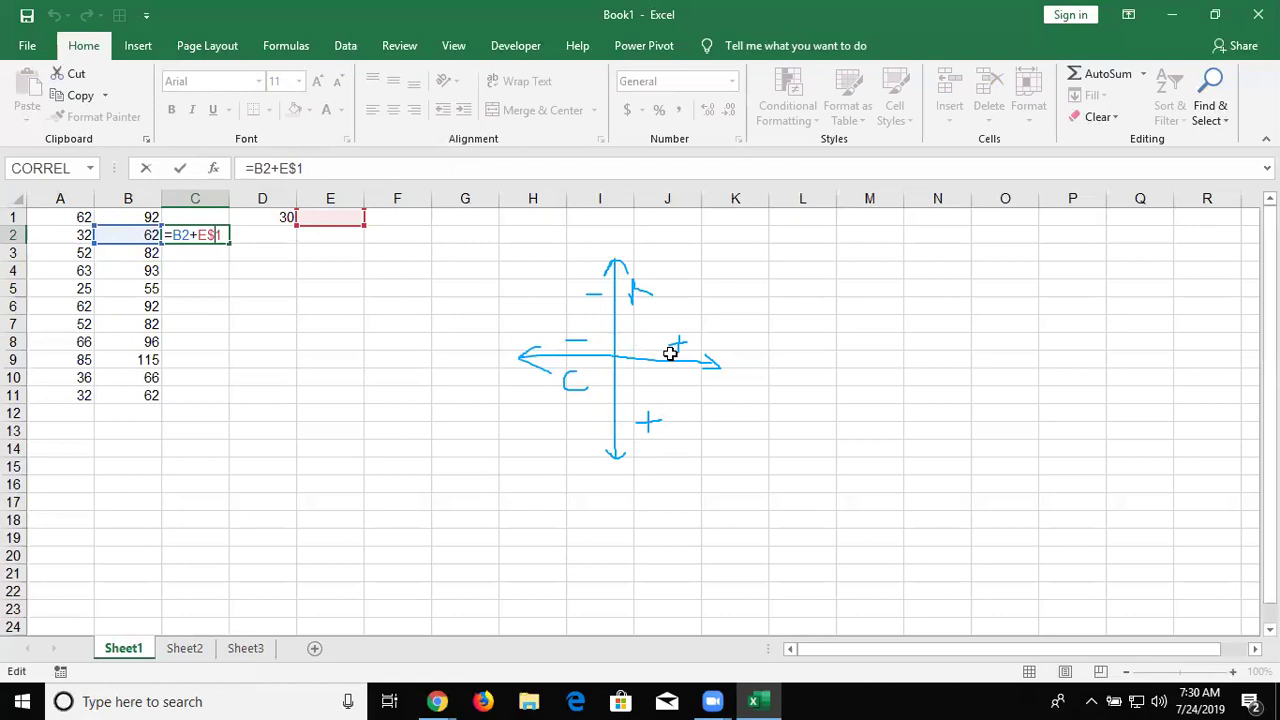
key("Escape")
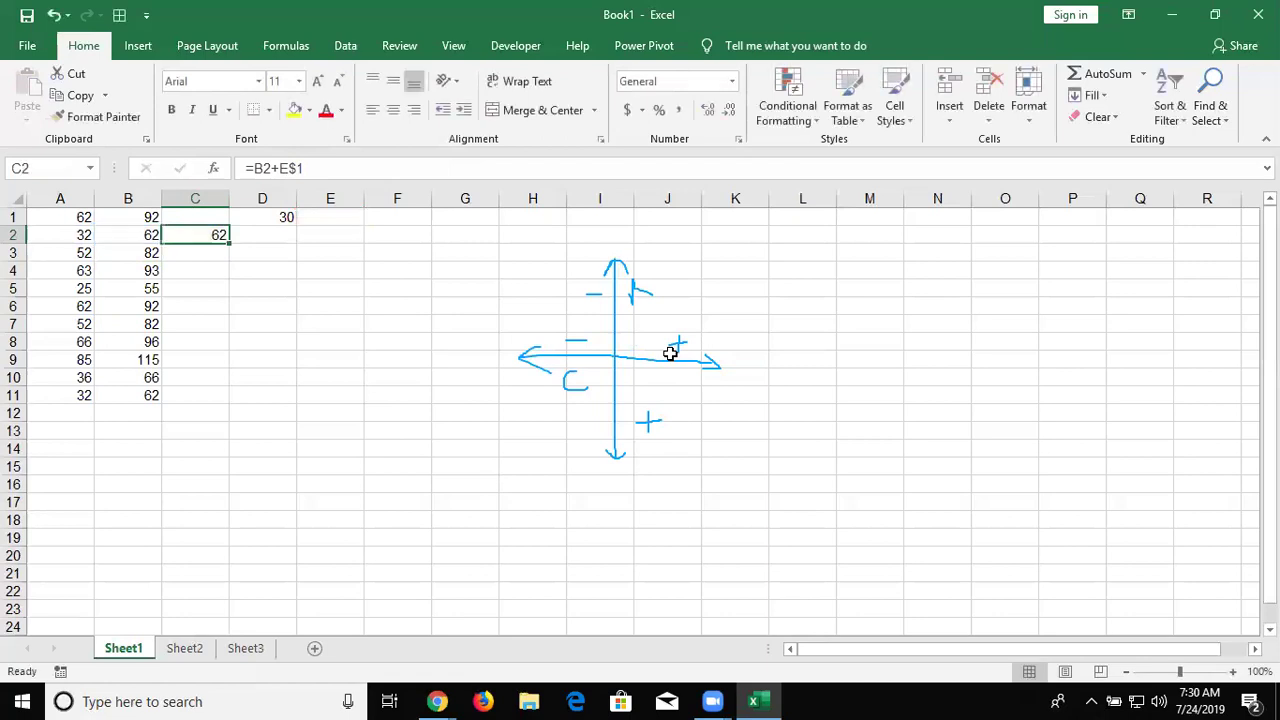
key("Left")
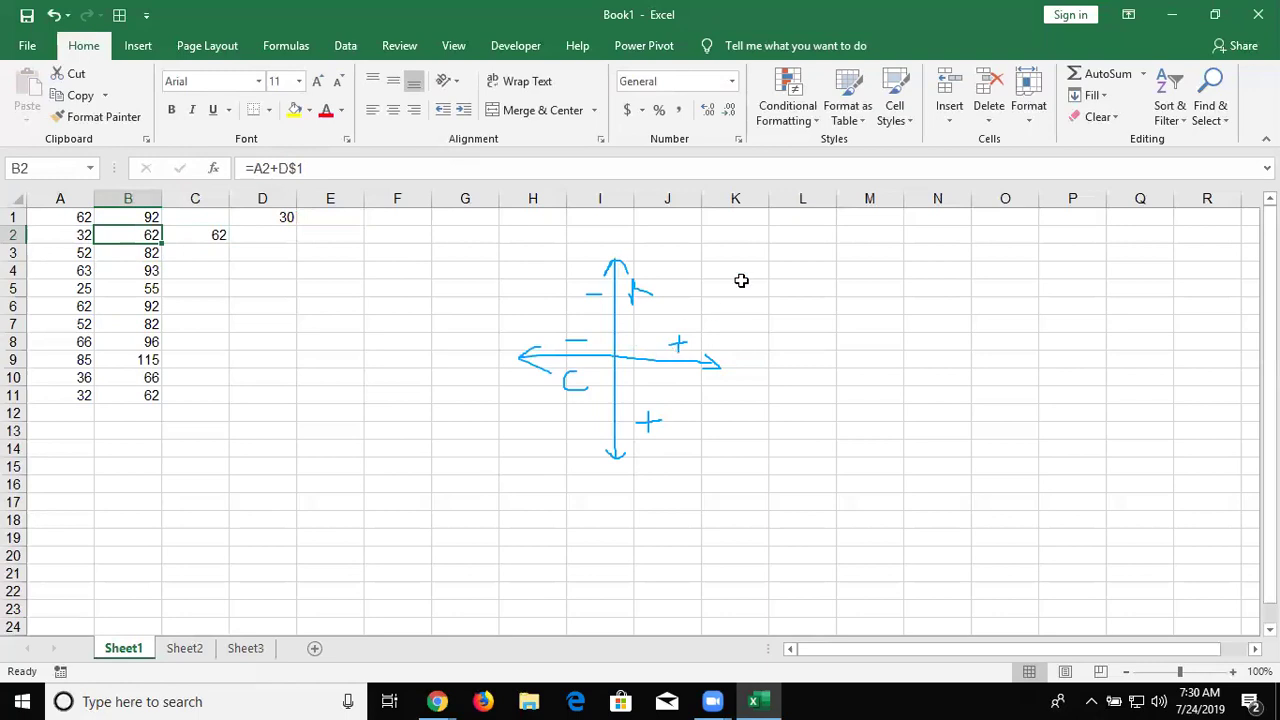
Restore B2's formula to =A2+$D$1
left_click(278, 172)
type("$")
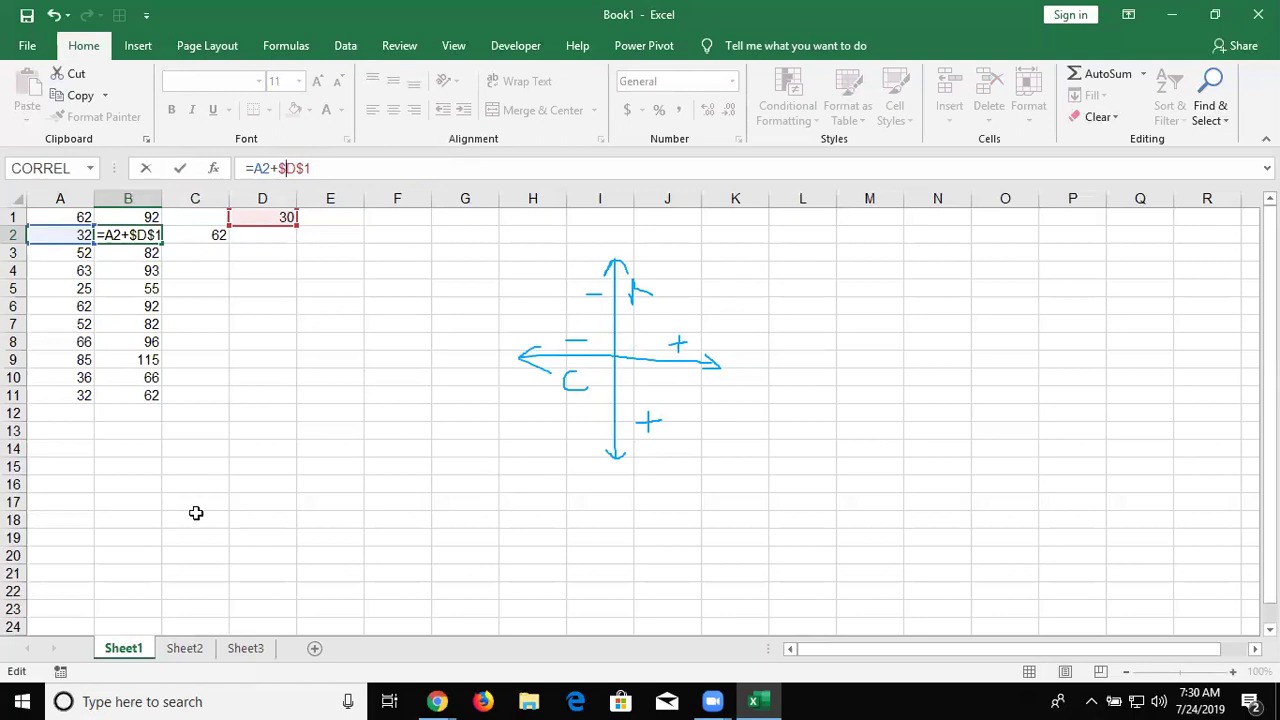
key("Return")
type("1")
key("Escape")
key("Up")
Copy B2 into C2 and confirm it reads =B2+$D$1, showing 92
key("ctrl+c")
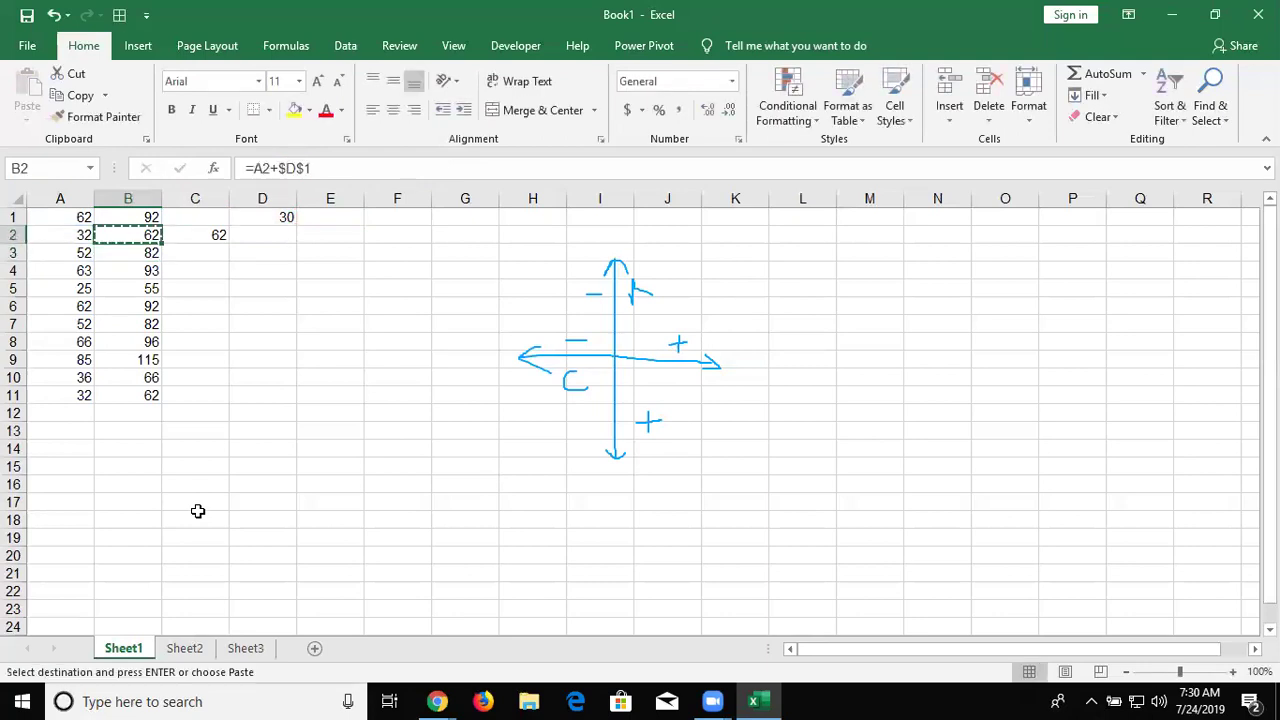
key("Right")
key("ctrl+v")
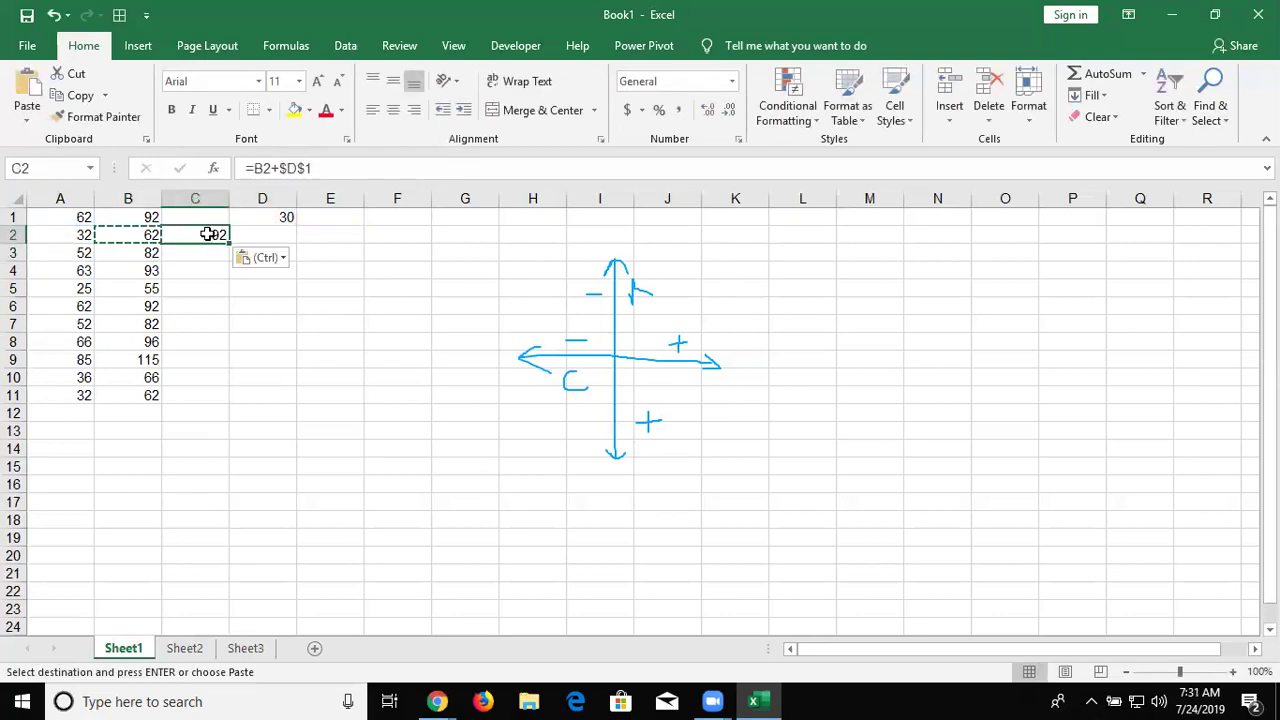
double_click(208, 234)
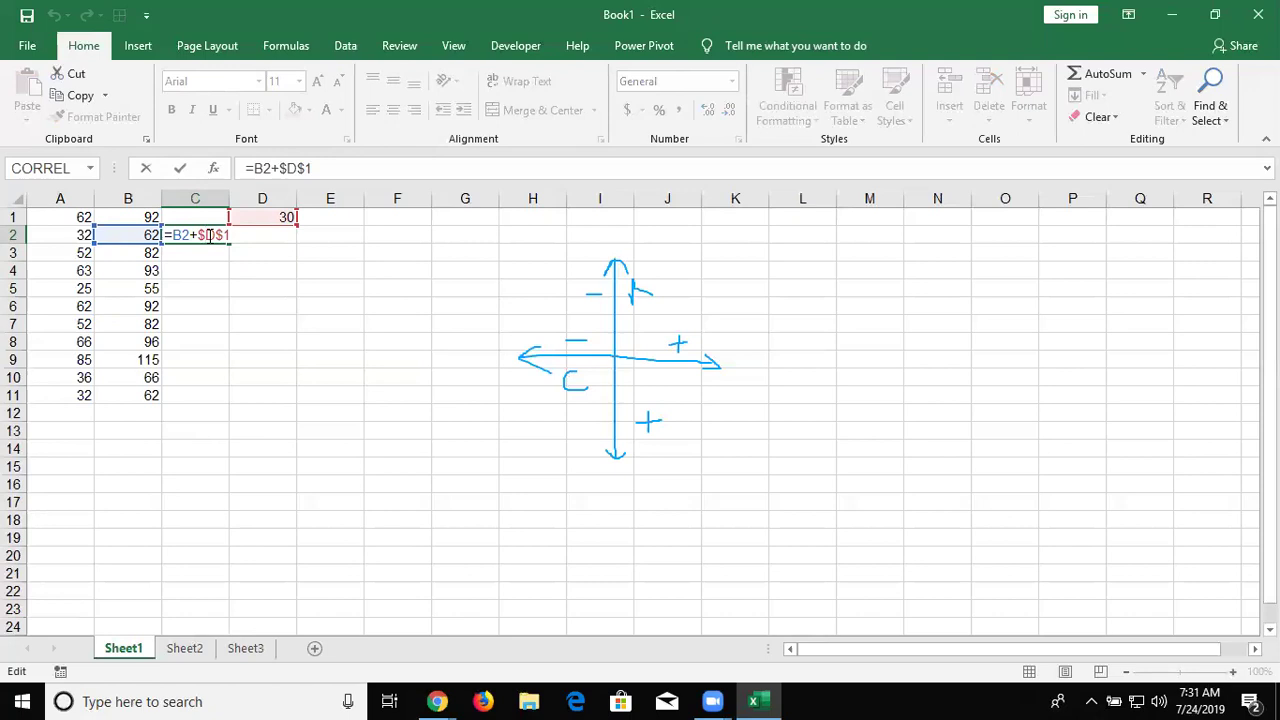
key("ctrl+Return")
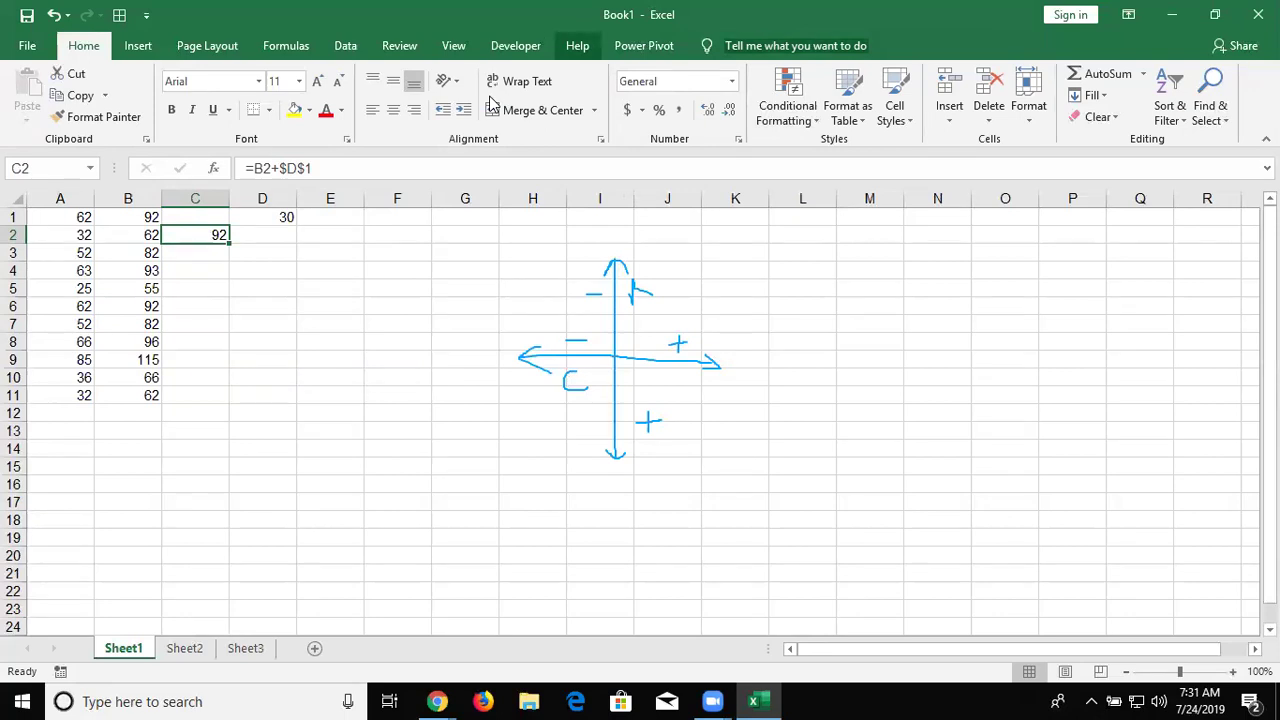
Show the Conditional Formatting ScreenTip on the Home tab
key("e")
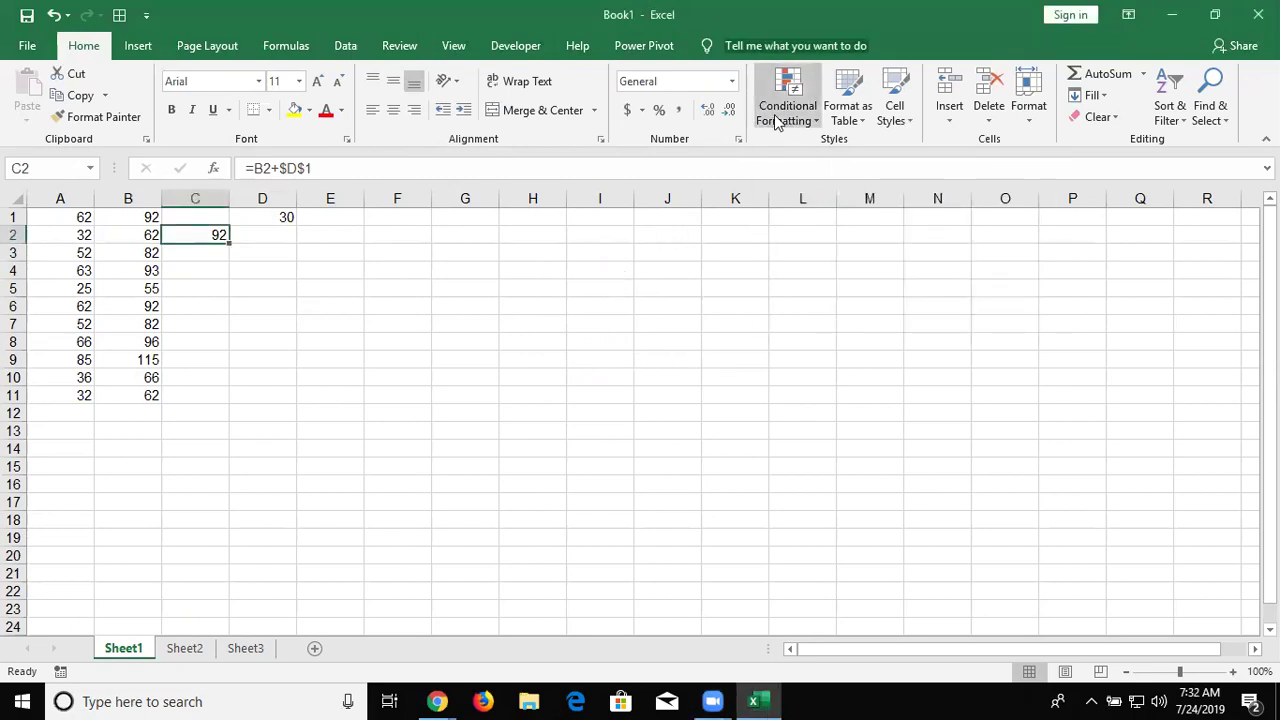
mouse_move(787, 98)
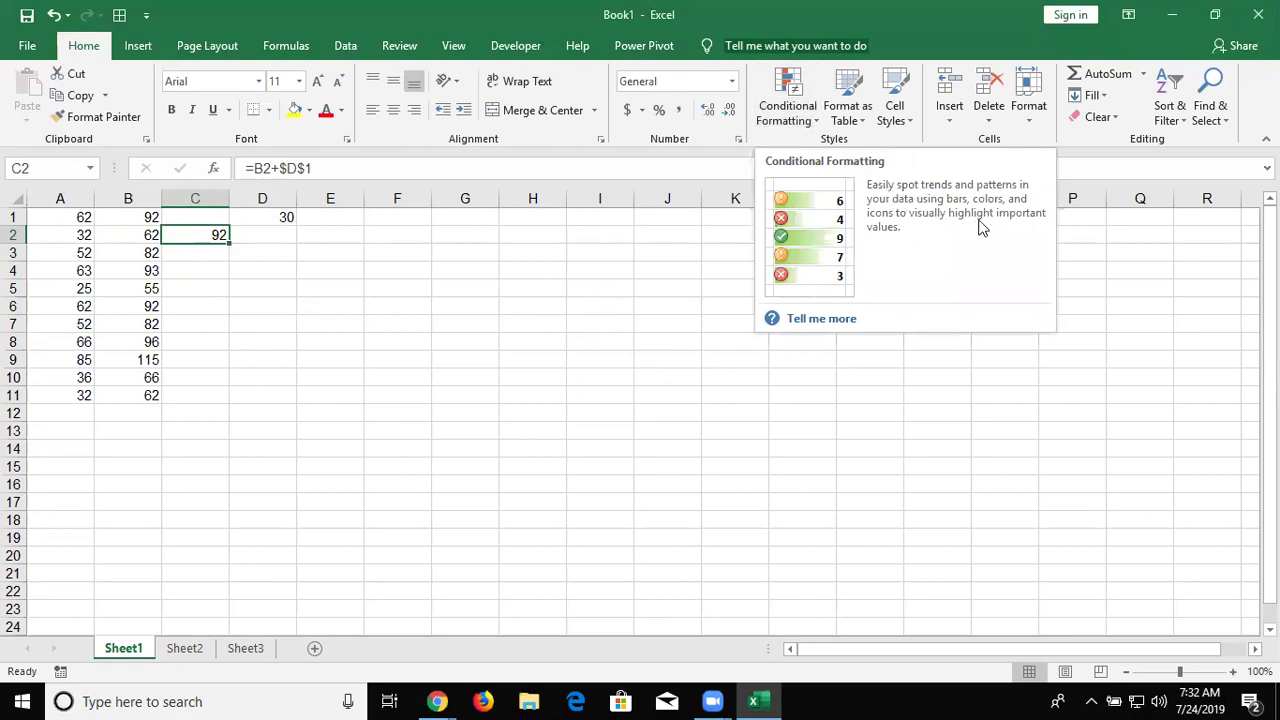
Open the conditional formatting help article and expand its topic on applying formatting to a cell range
left_click(807, 320)
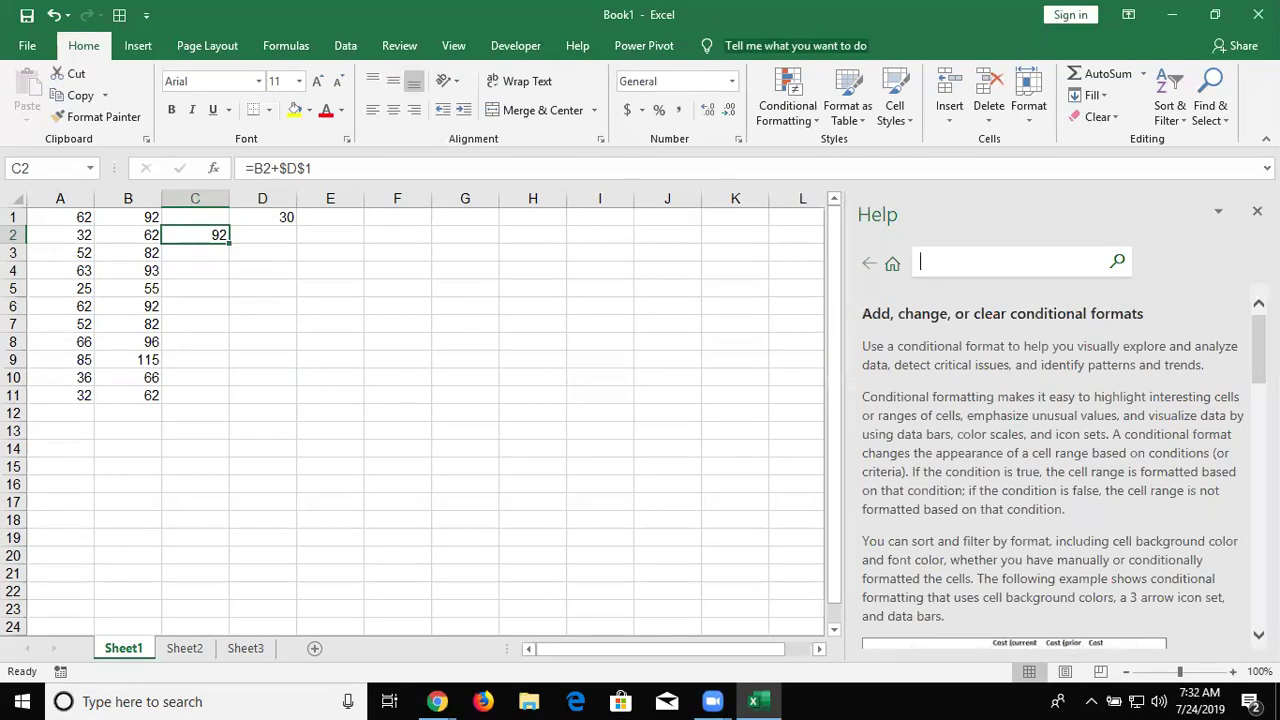
scroll(1054, 467, "down", 2)
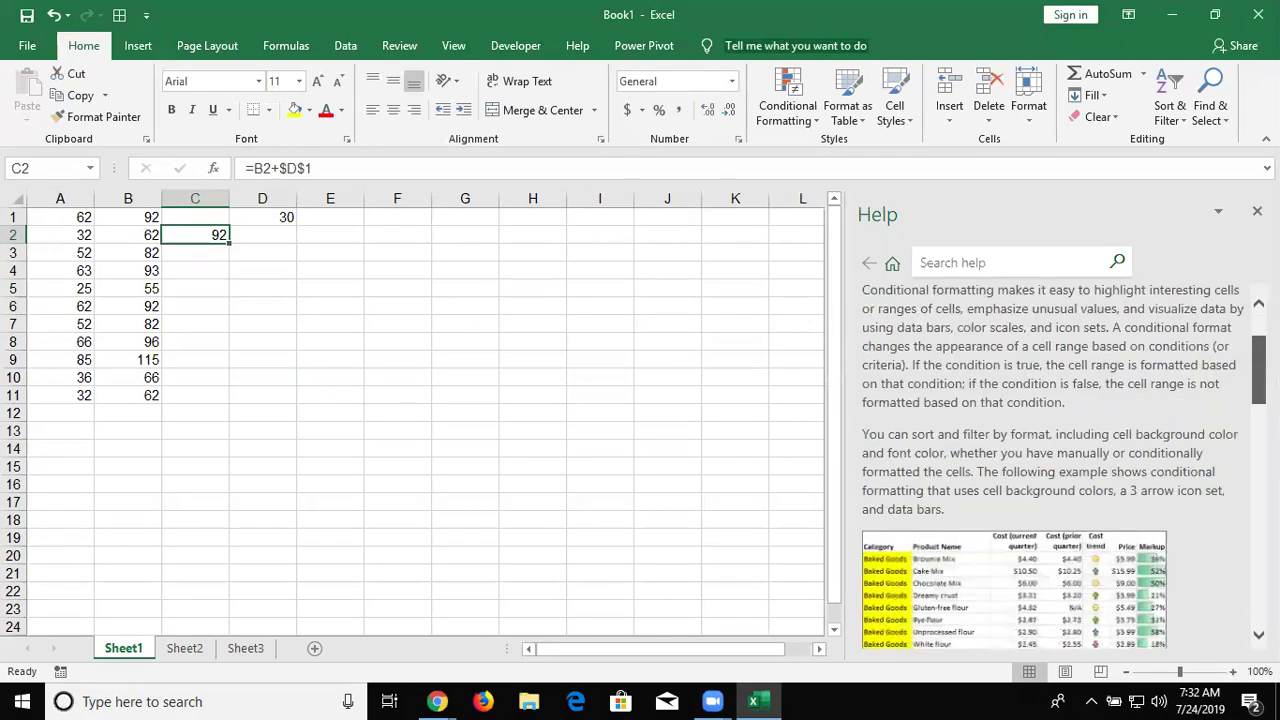
scroll(1054, 467, "down", 3)
scroll(1054, 467, "down", 5)
scroll(1222, 497, "up", 3)
scroll(1222, 497, "up", 3)
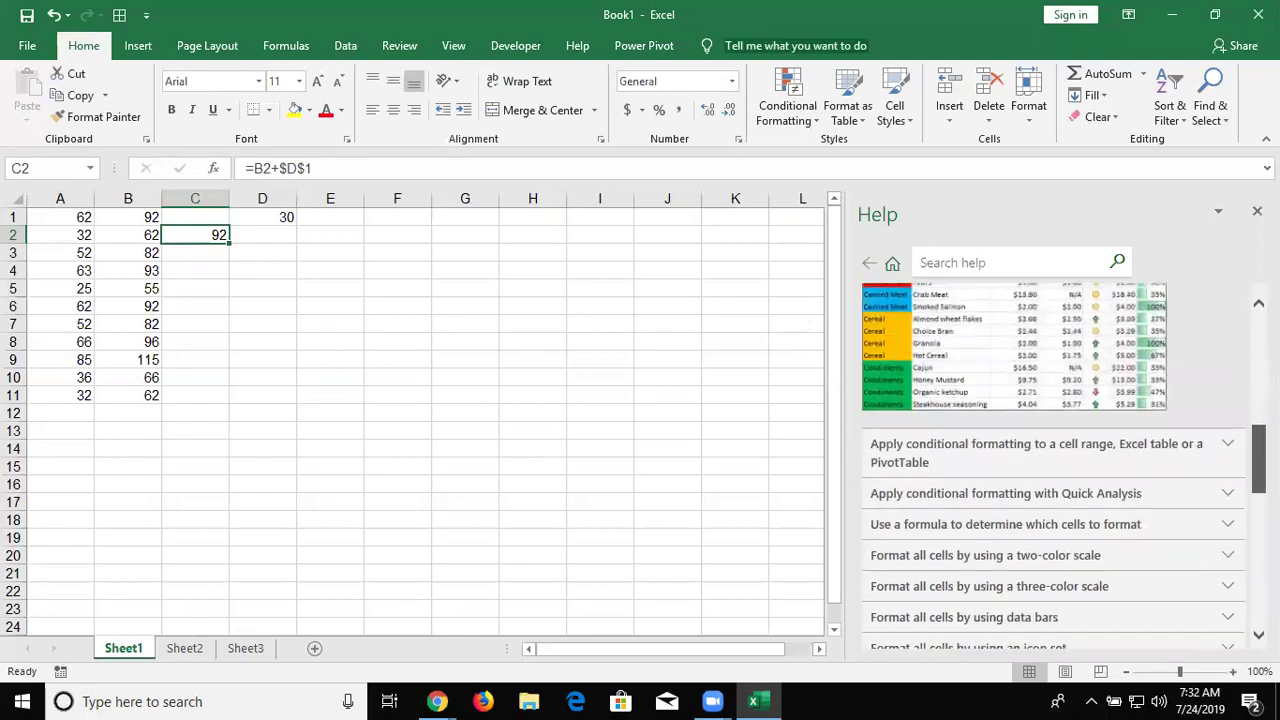
left_click(1224, 497)
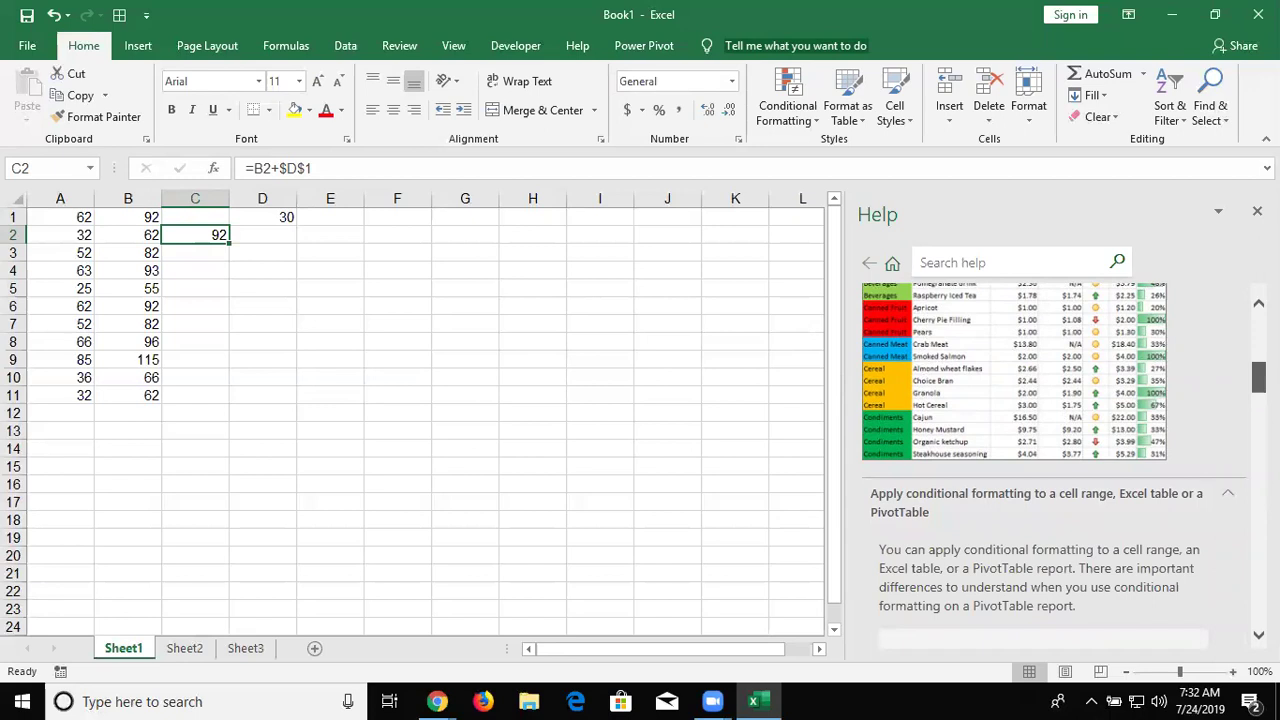
Expand the 'Apply conditional formatting with Quick Analysis' section and go to the Search help box
scroll(1043, 460, "down", 3)
scroll(1043, 460, "down", 3)
scroll(1043, 460, "down", 3)
scroll(1043, 467, "down", 3)
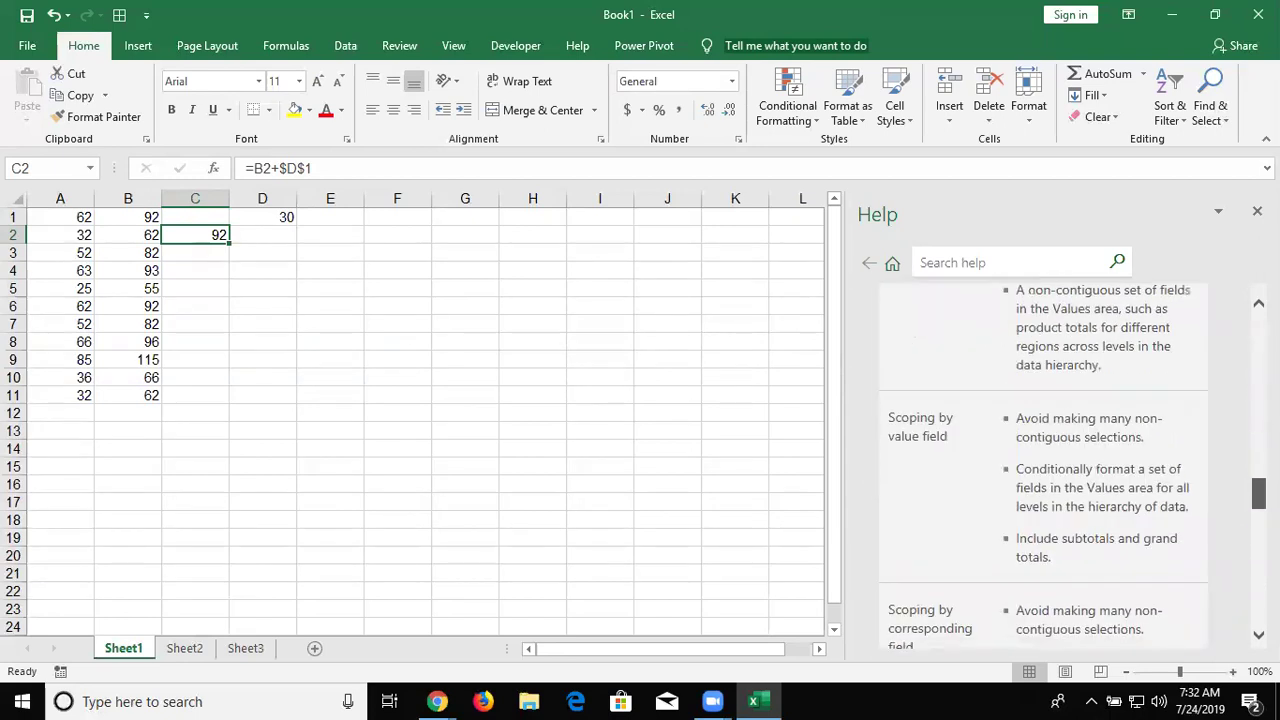
scroll(1043, 467, "down", 3)
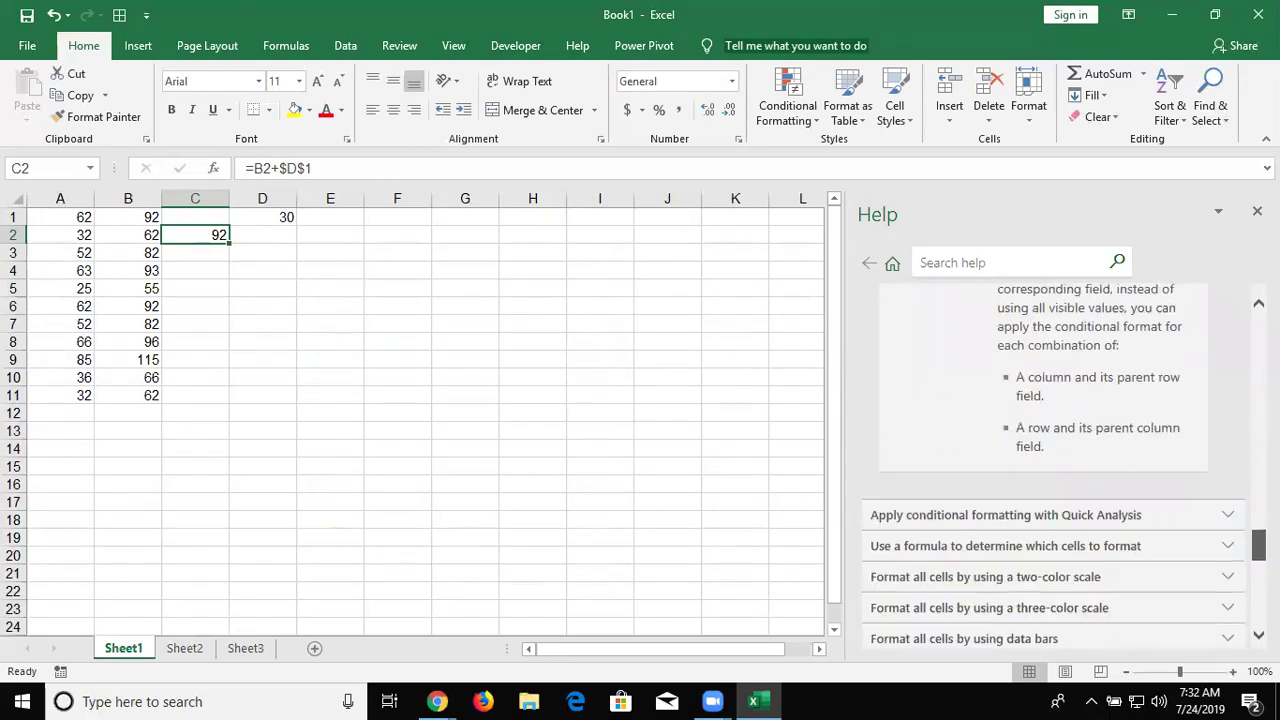
left_click(1229, 522)
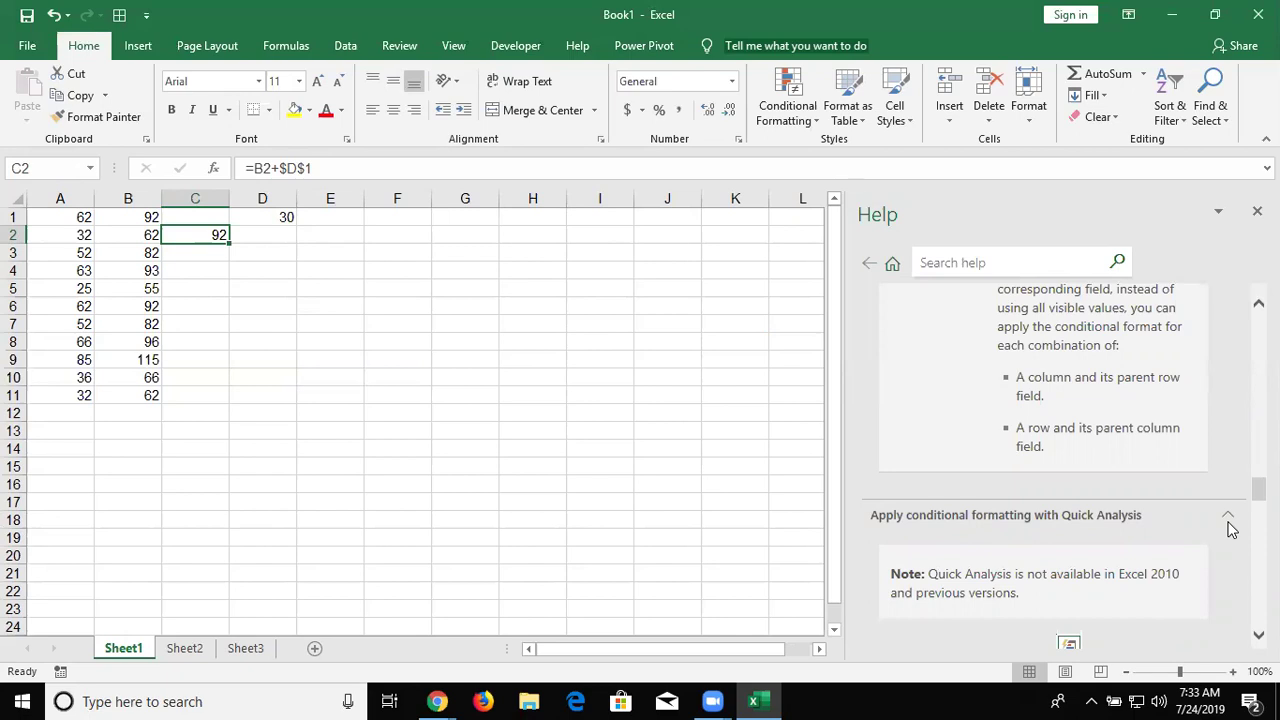
left_click(991, 261)
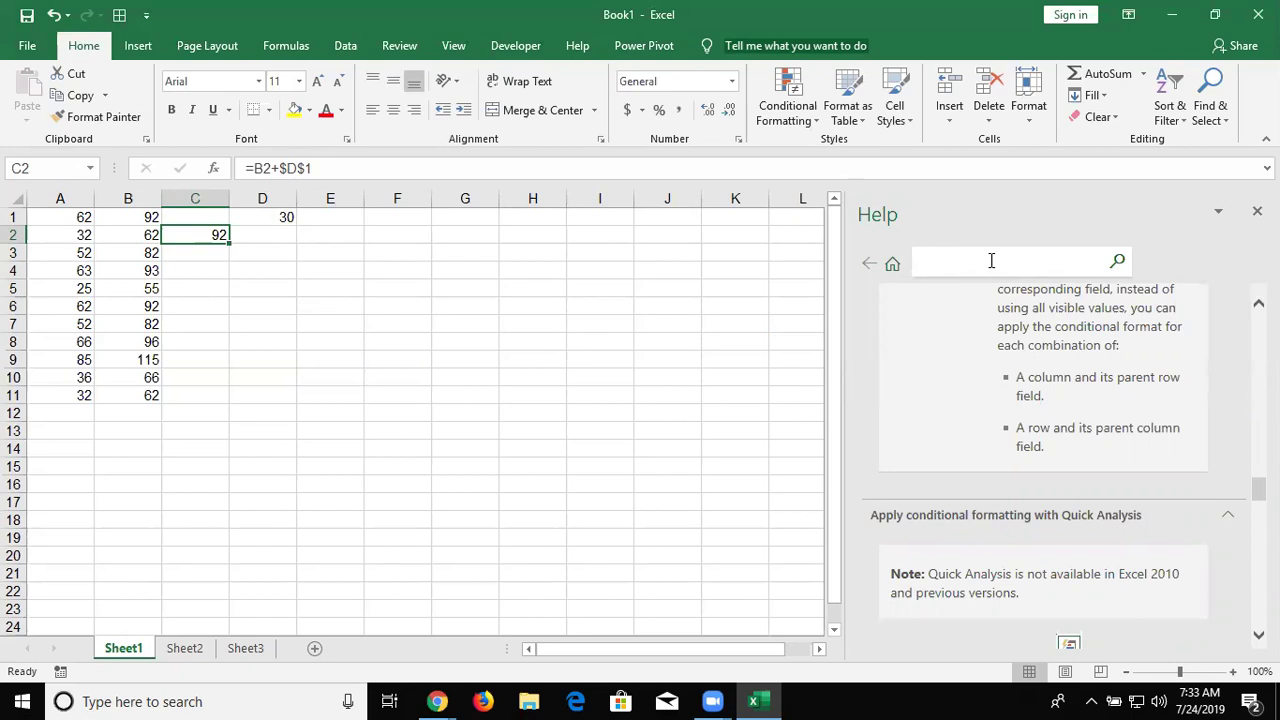
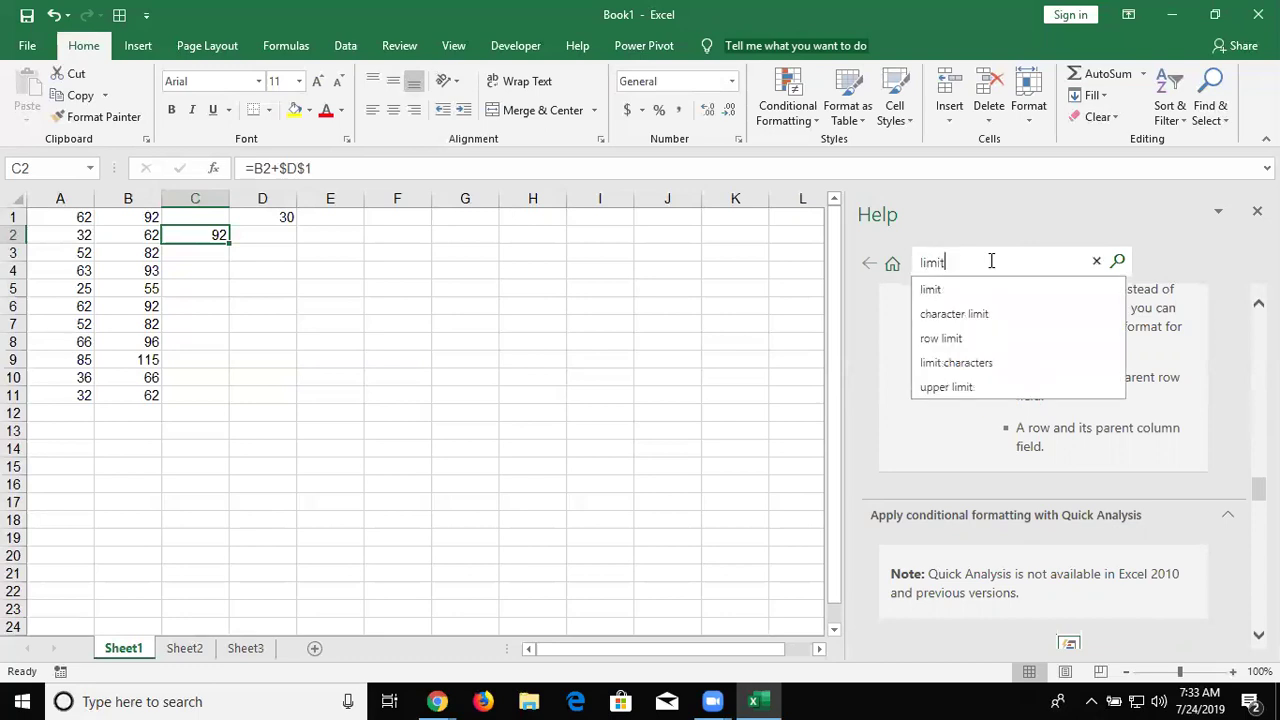
Search Help for 'limit', open 'Excel specifications and limits', and highlight the 32,767-character cell limit
key("Return")
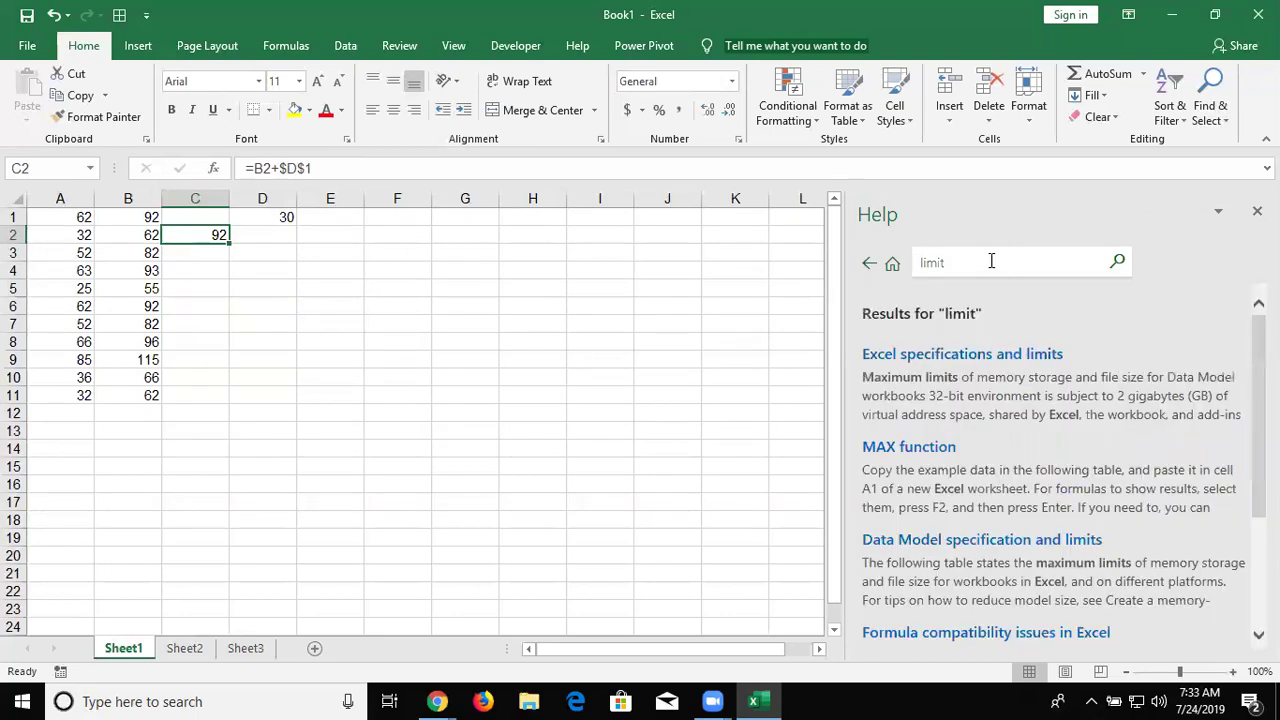
left_click(978, 358)
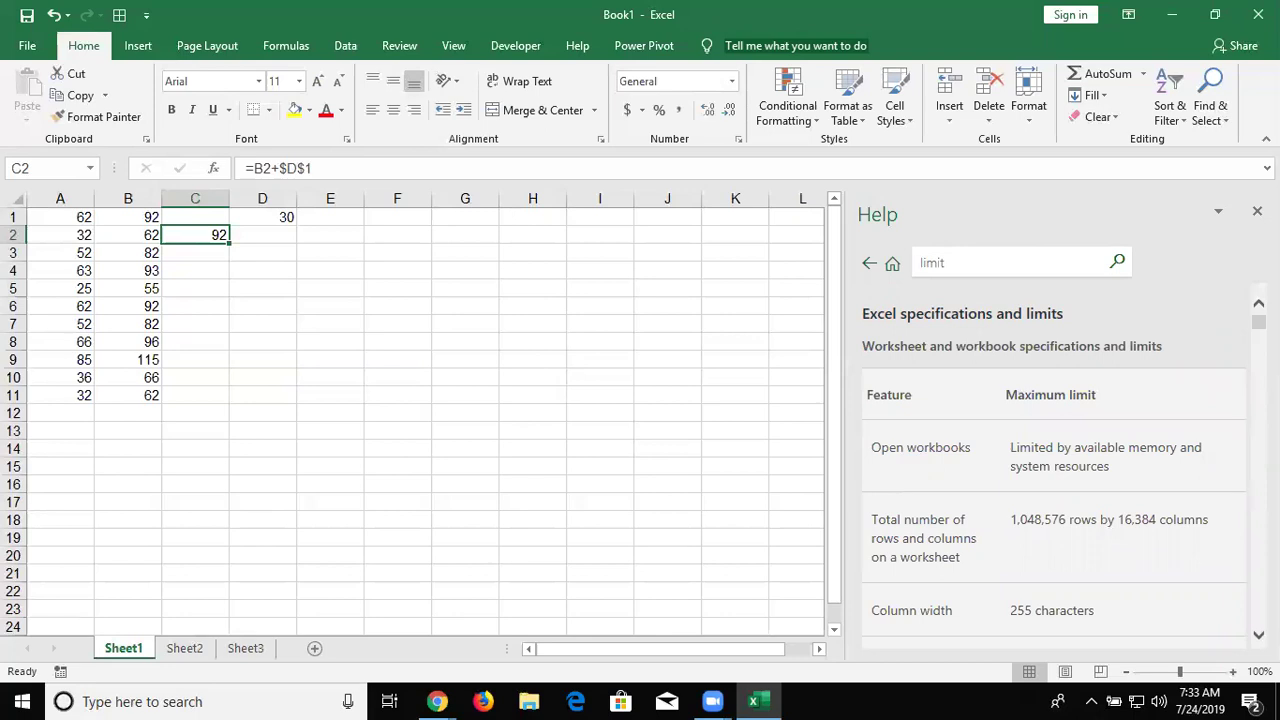
left_click_drag(1258, 322, 1248, 345)
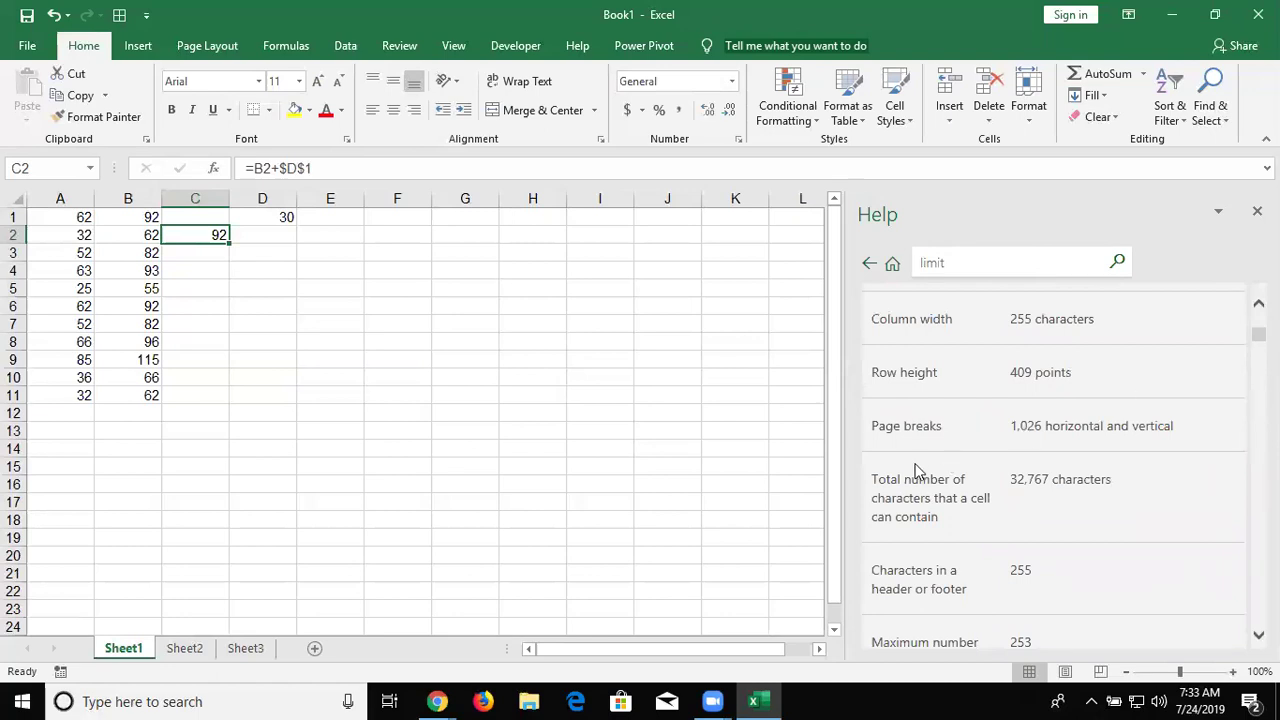
triple_click(909, 478)
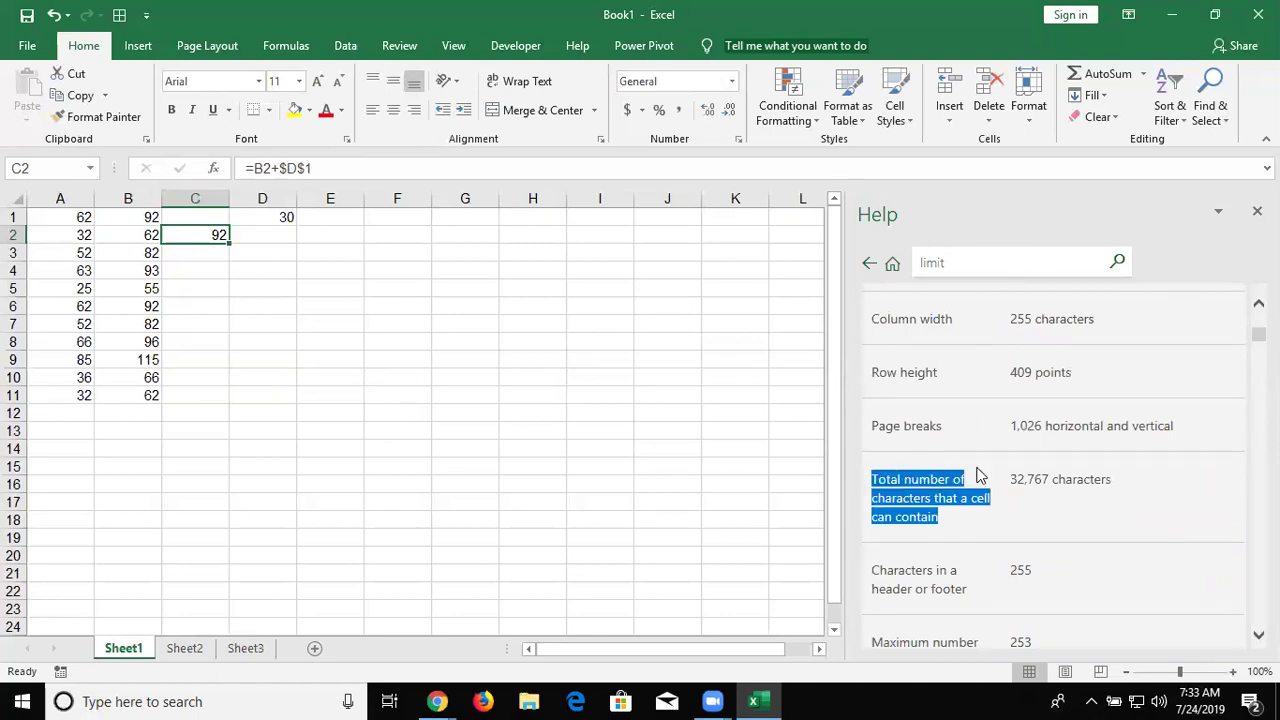
left_click(1035, 479)
double_click(1035, 479)
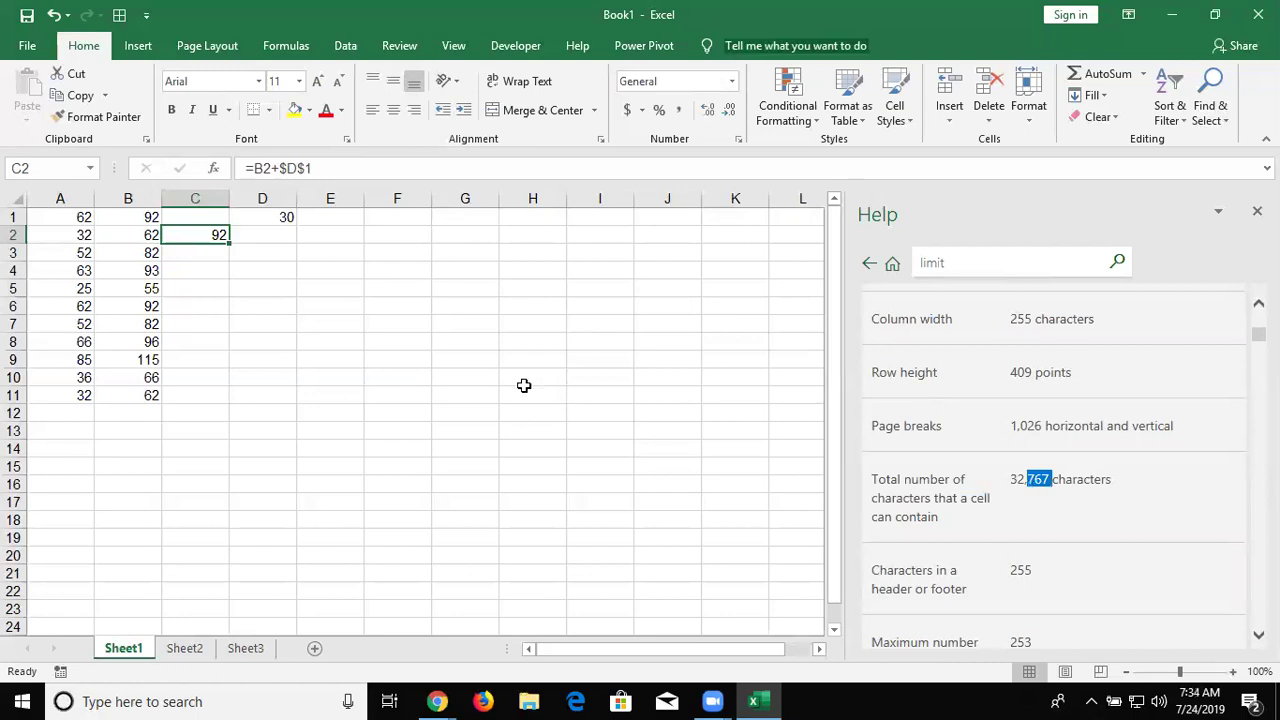
left_click(370, 318)
left_click(342, 293)
type("=if")
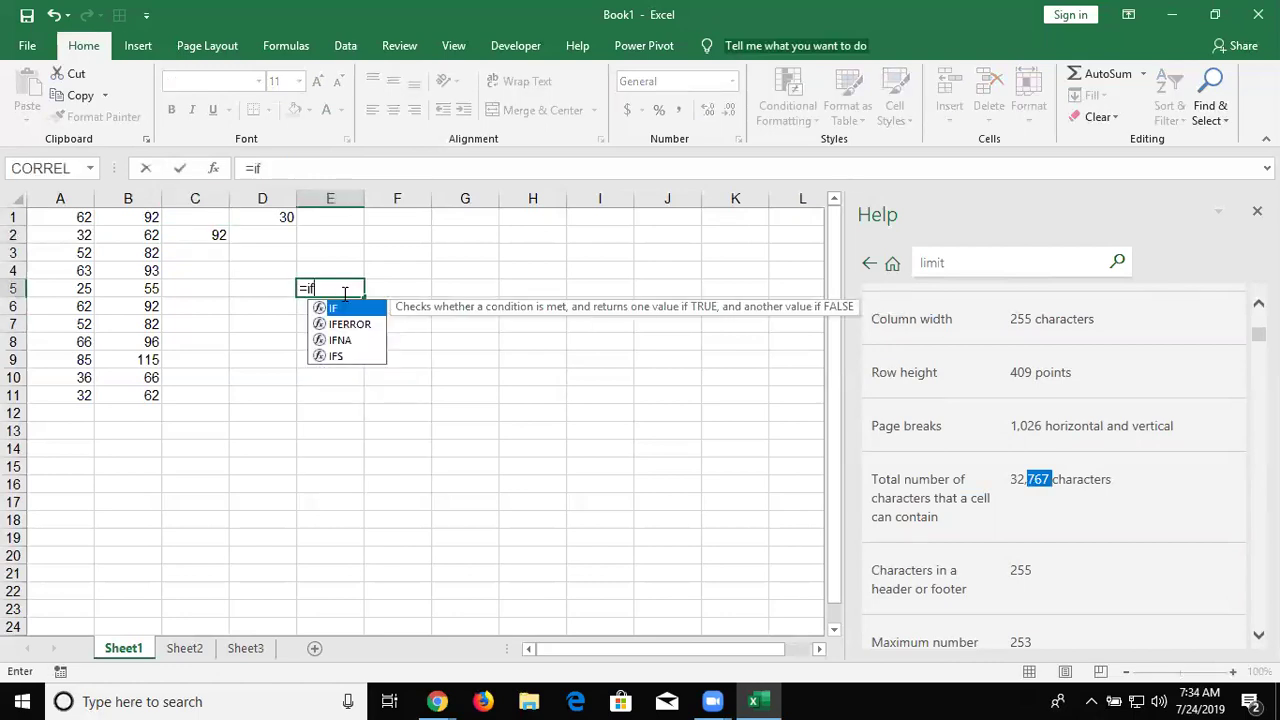
key("Tab")
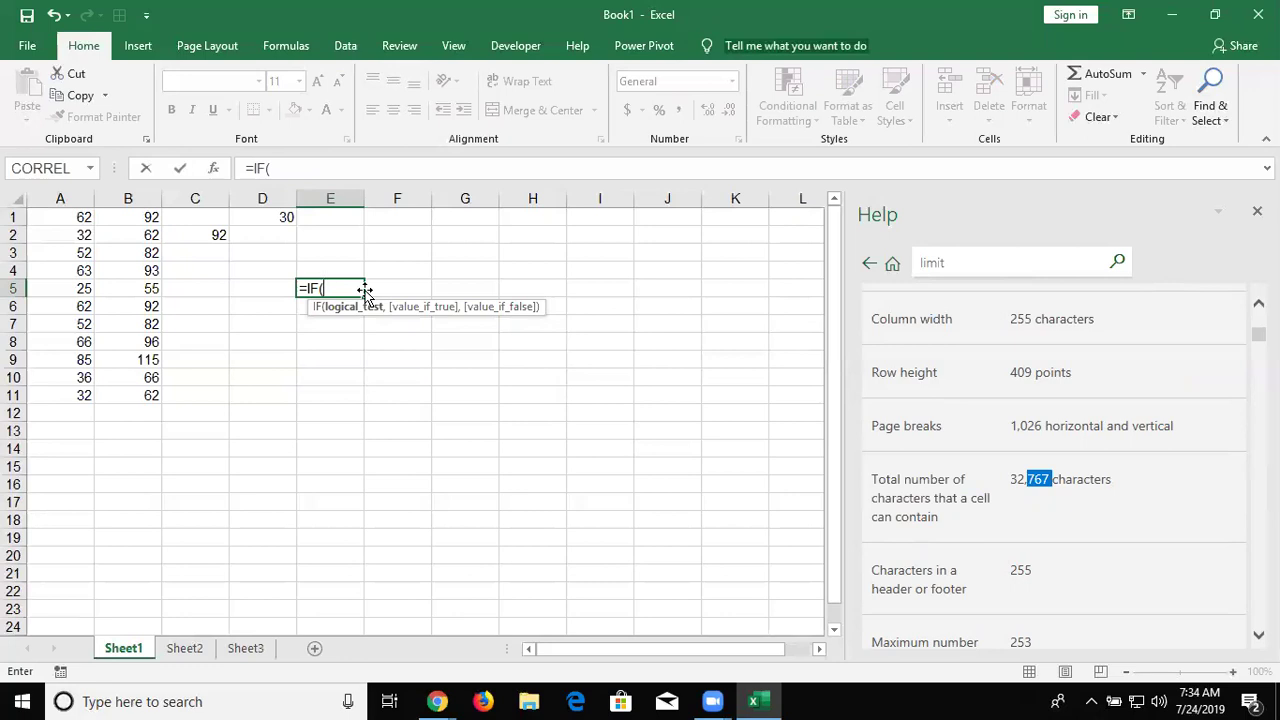
key("Escape")
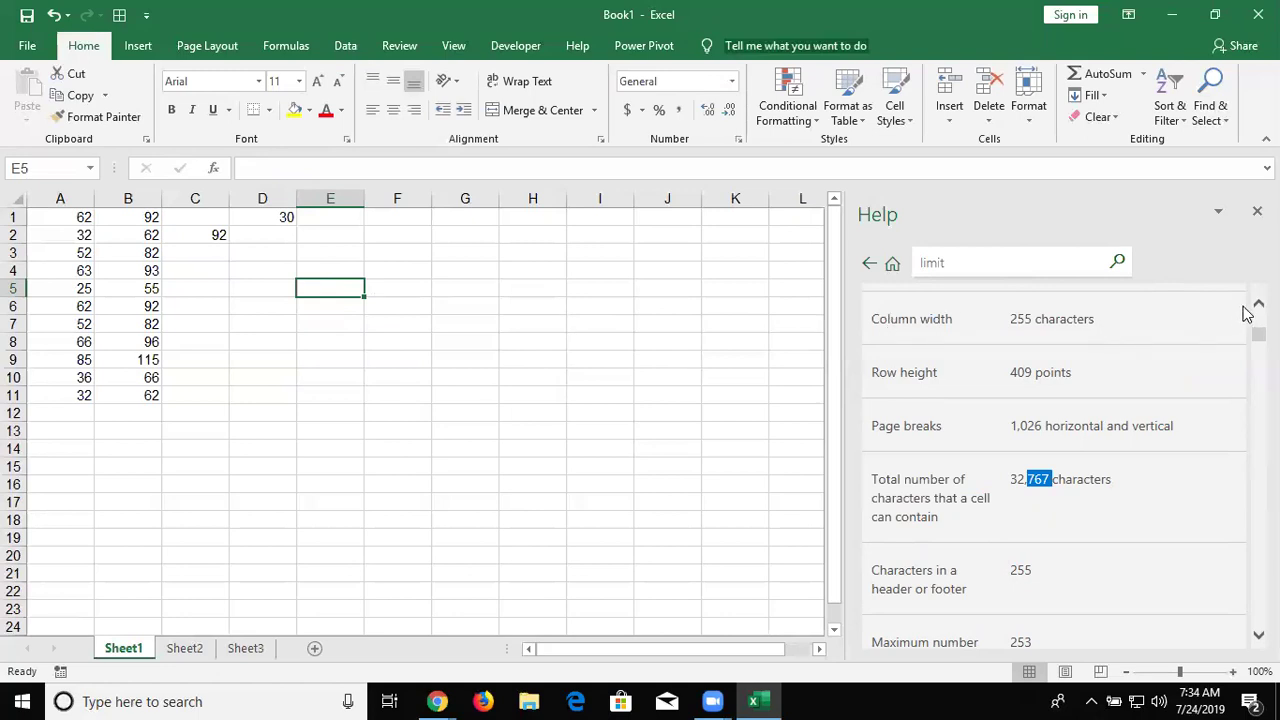
scroll(1050, 465, "up", 3)
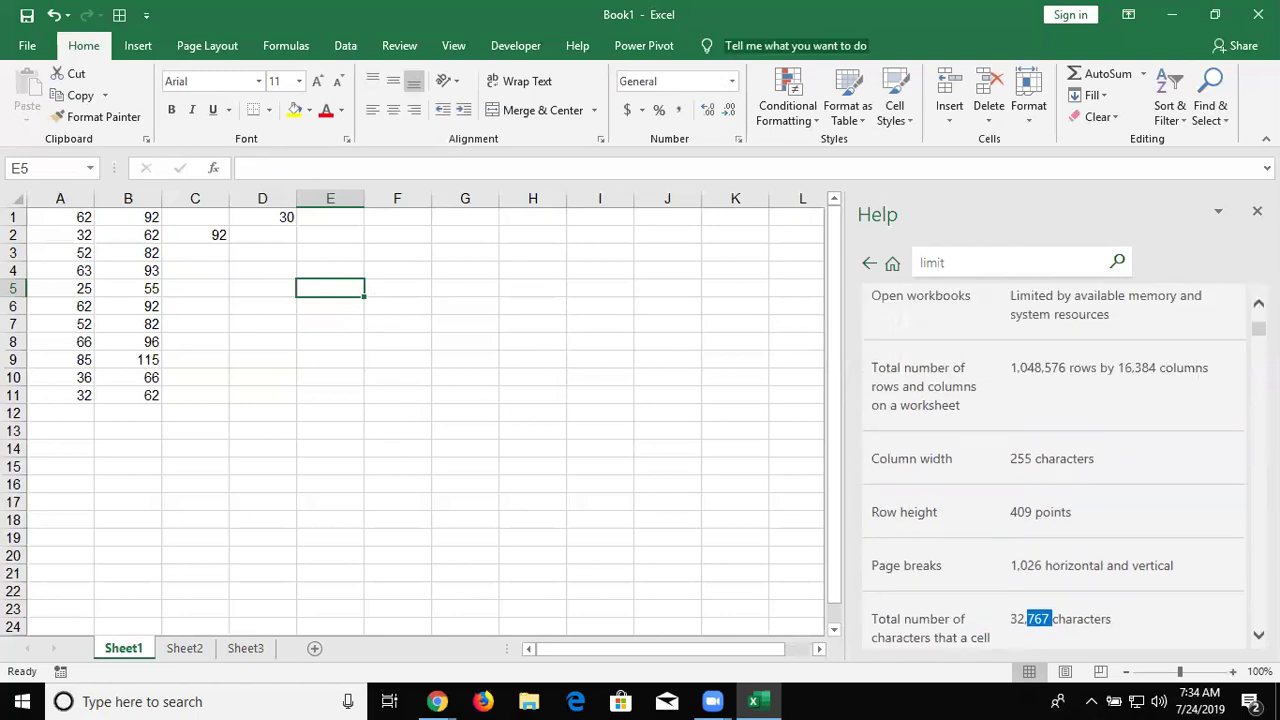
scroll(1050, 465, "up", 3)
scroll(1050, 465, "up", 1)
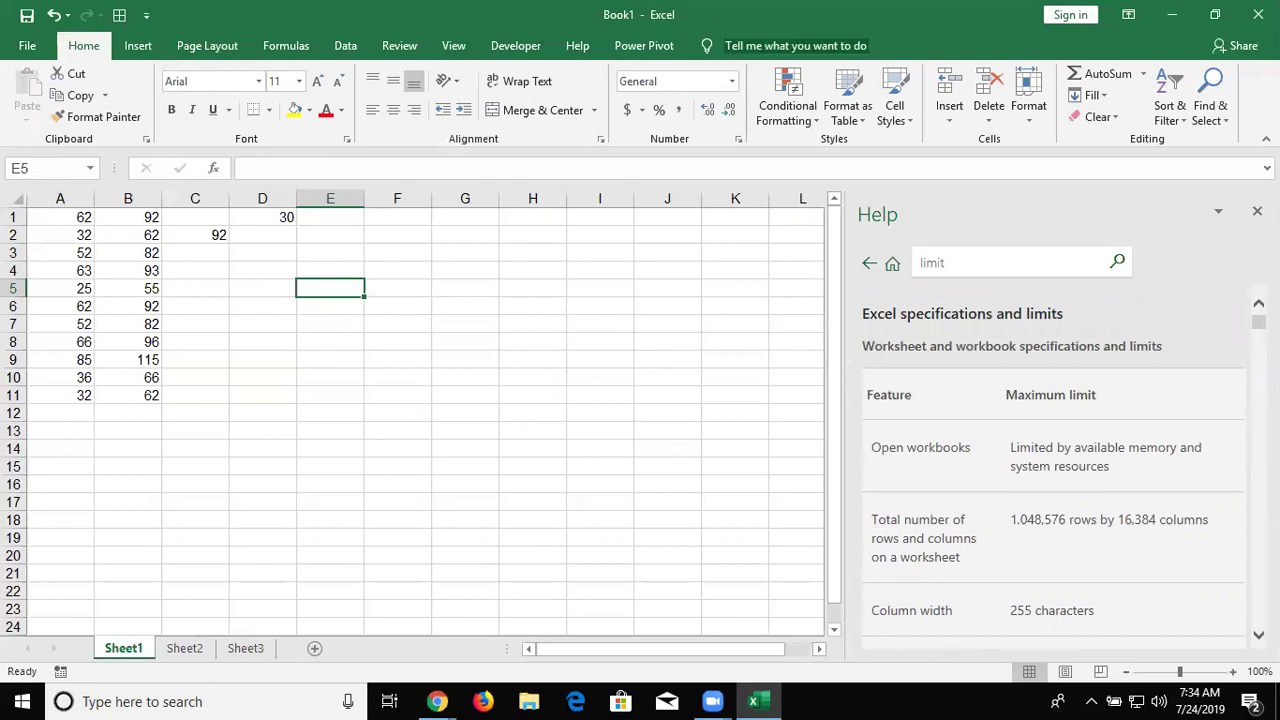
mouse_move(1259, 321)
left_mouse_down()
mouse_move(1259, 420)
mouse_move(1259, 321)
left_mouse_up()
left_click(1012, 261)
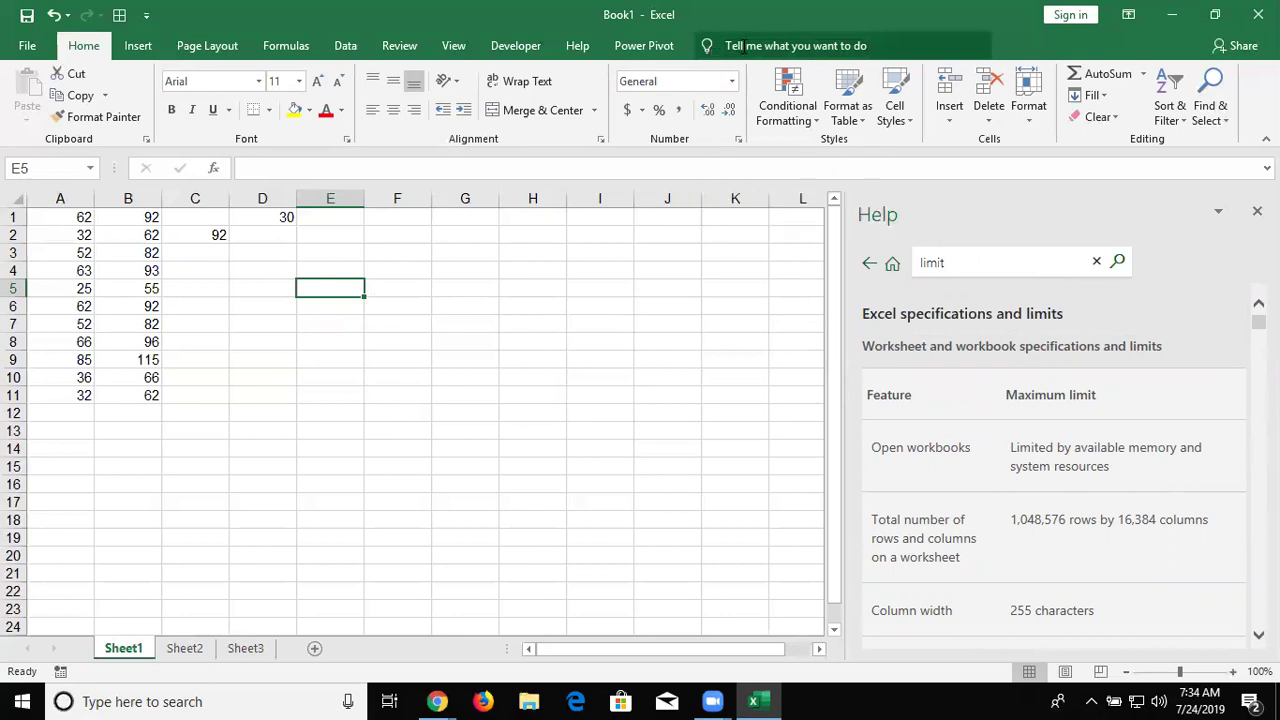
Search the Tell me box for 'shortcut' and open the 'Keyboard shortcuts in Excel' article
left_click(744, 45)
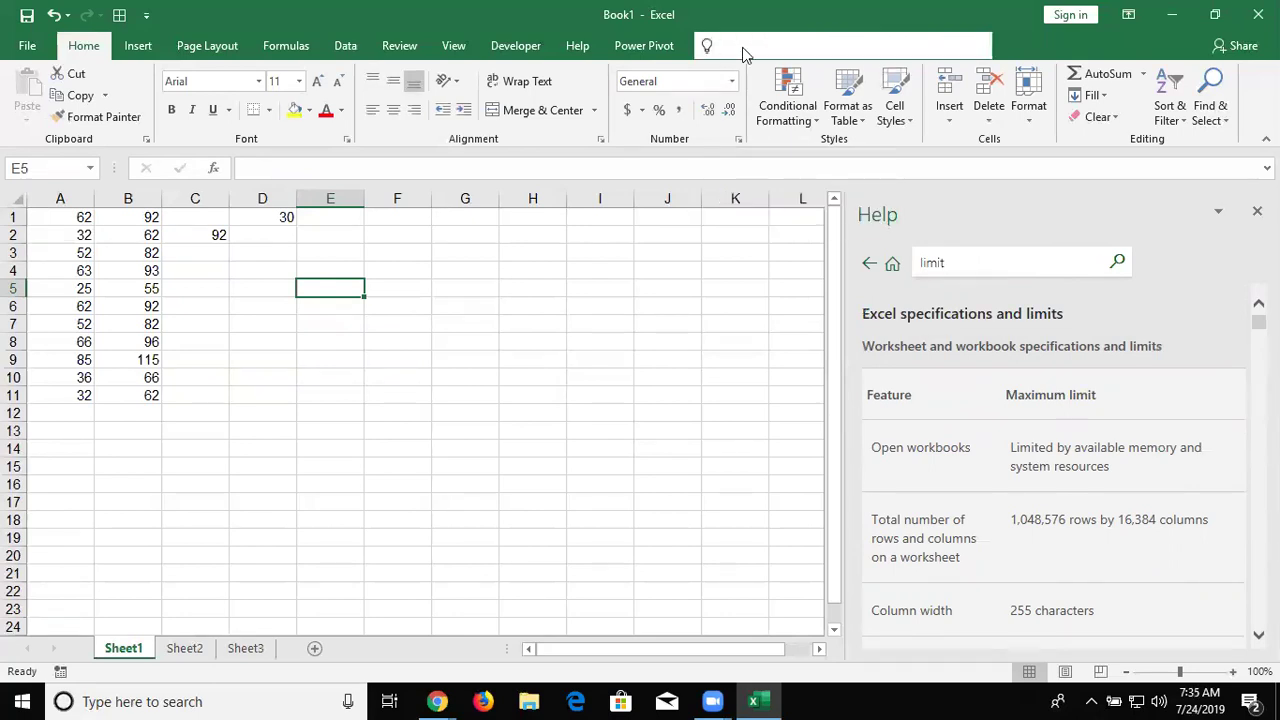
type("l")
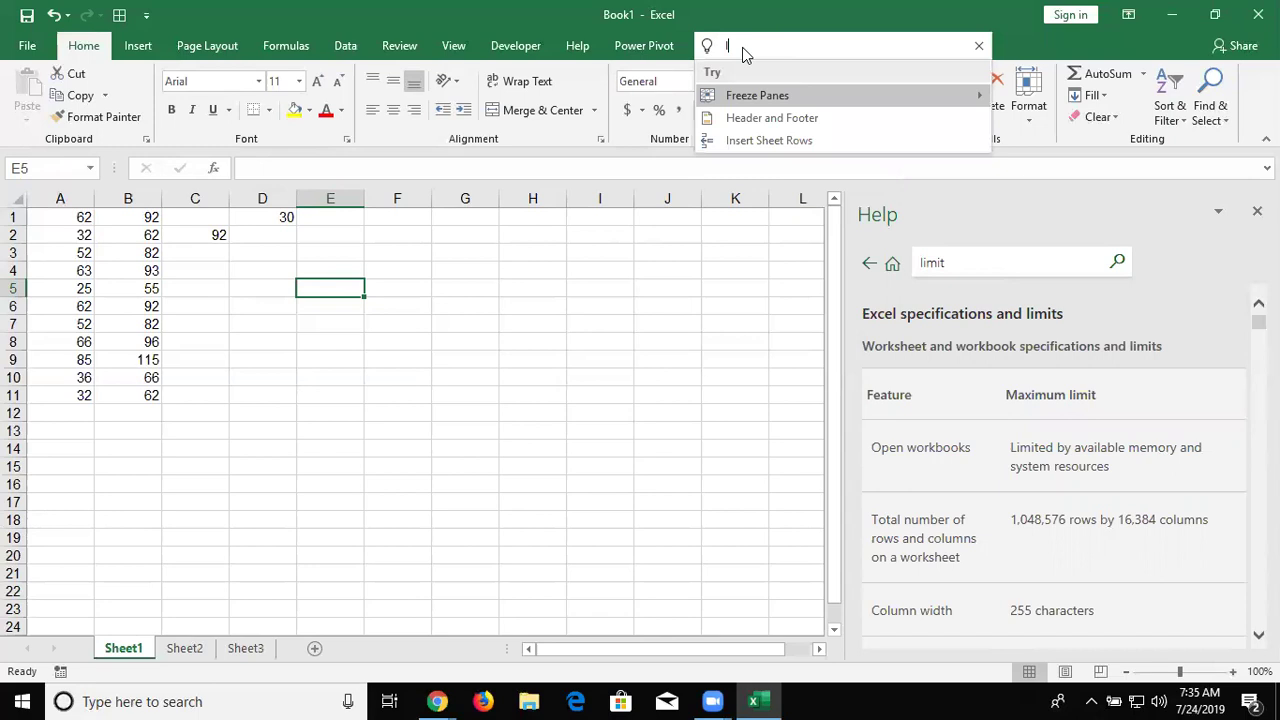
type("imits")
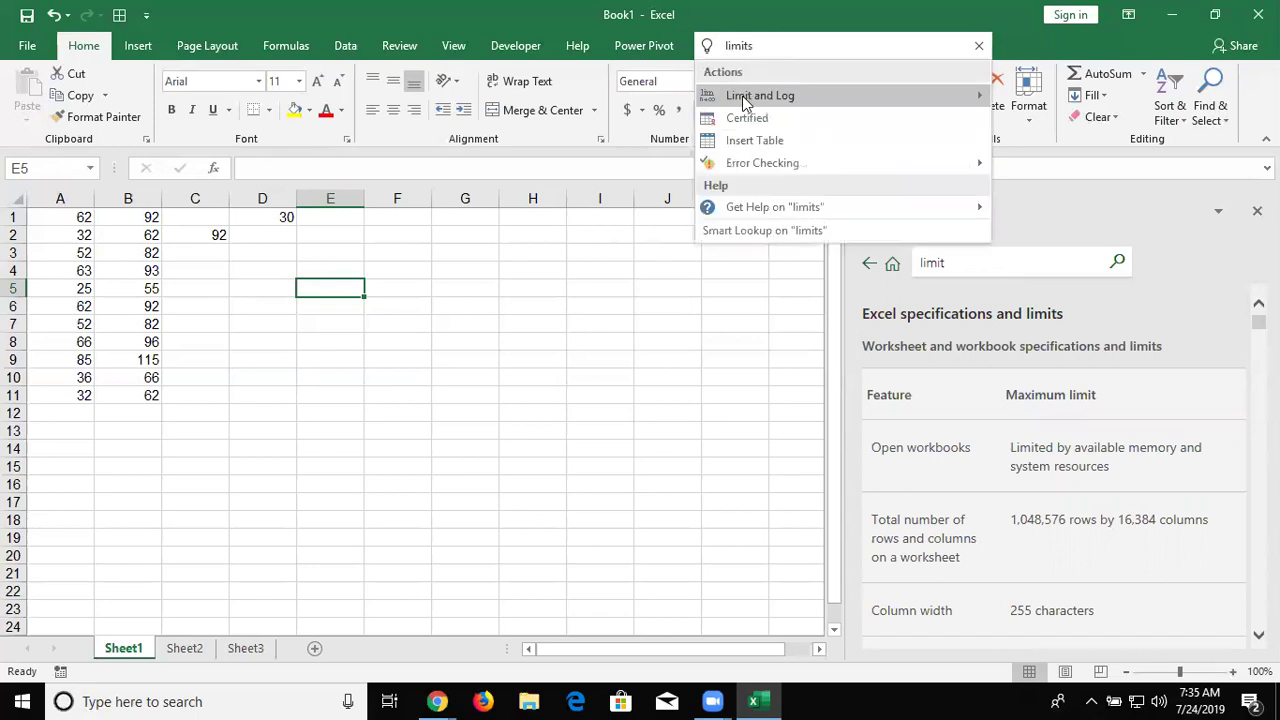
mouse_move(775, 207)
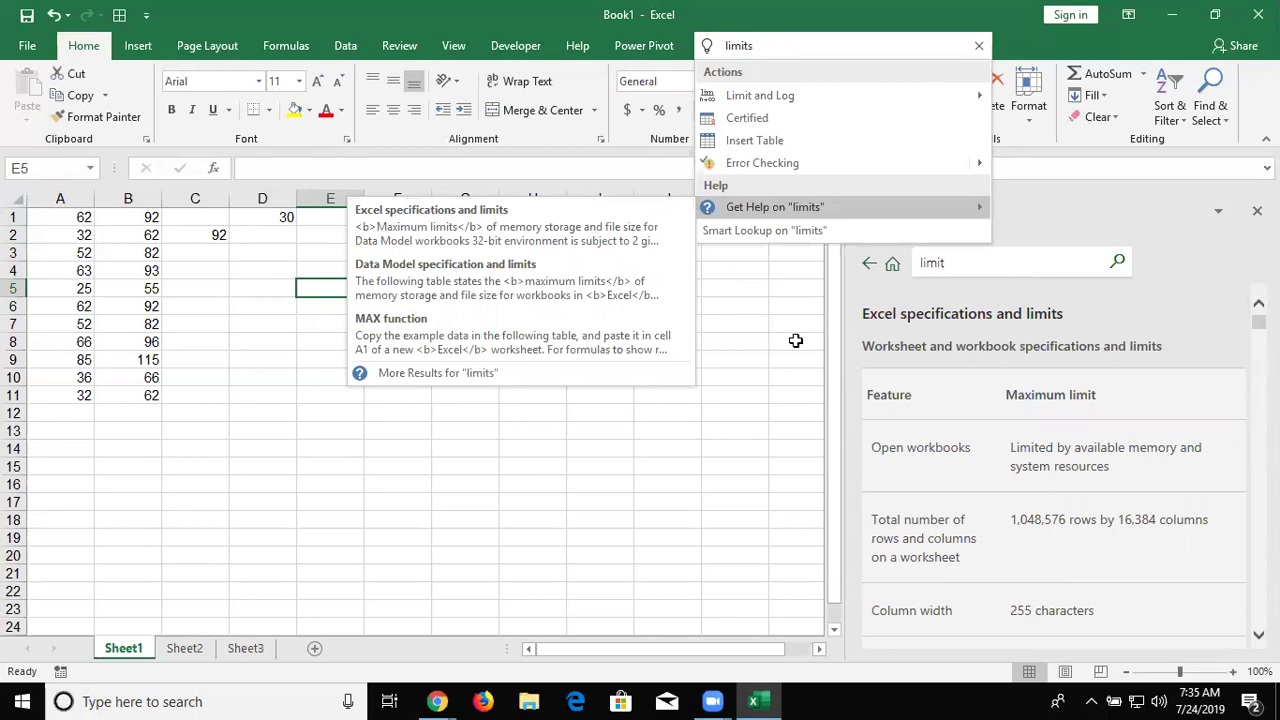
key("Escape")
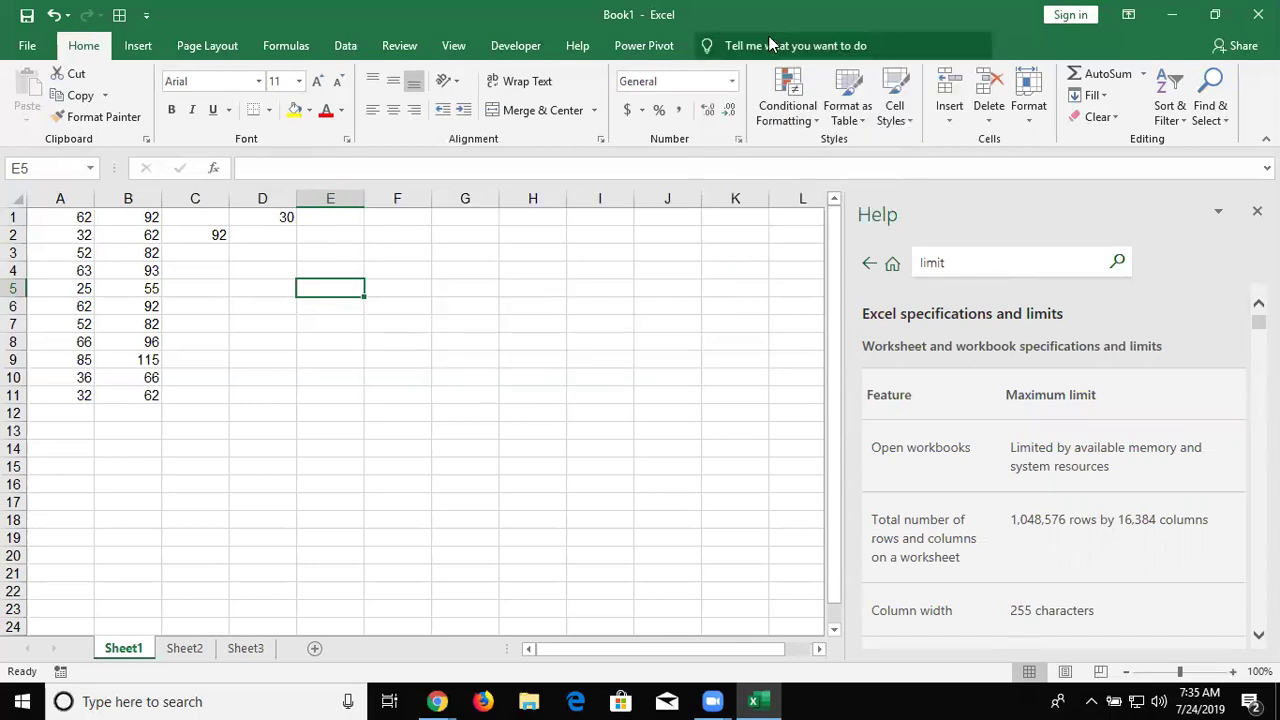
left_click(768, 45)
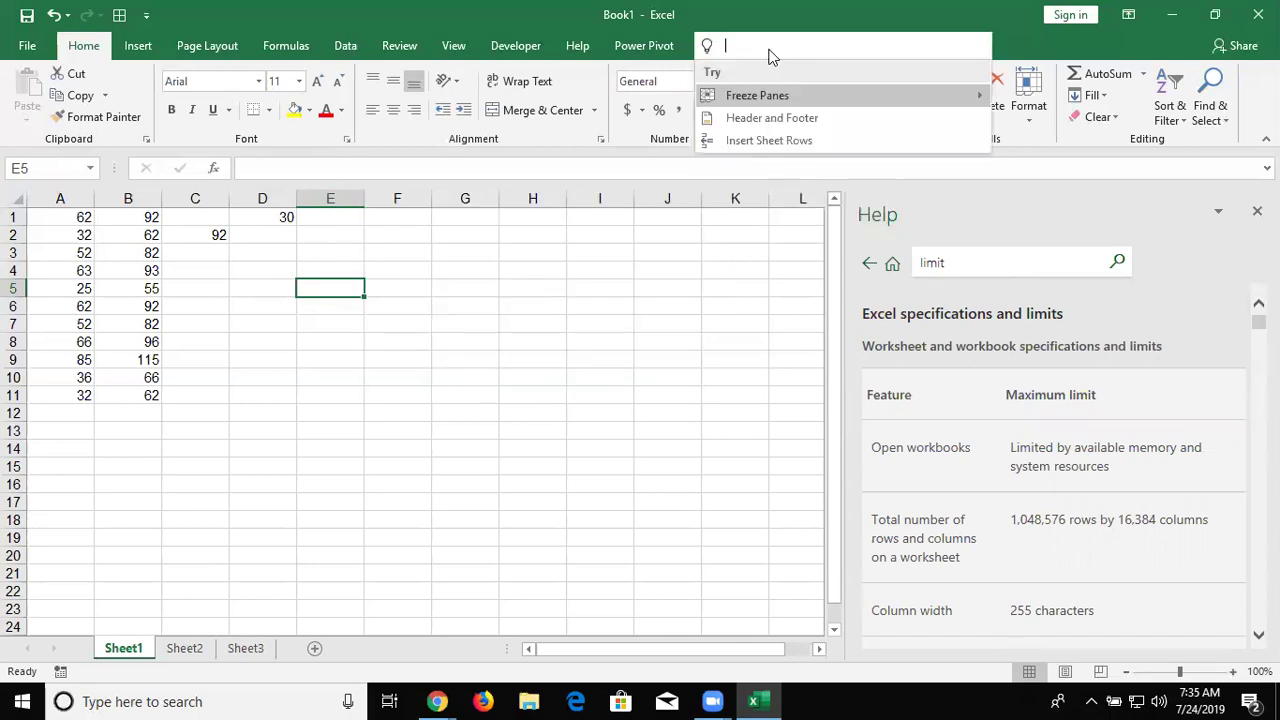
type("s")
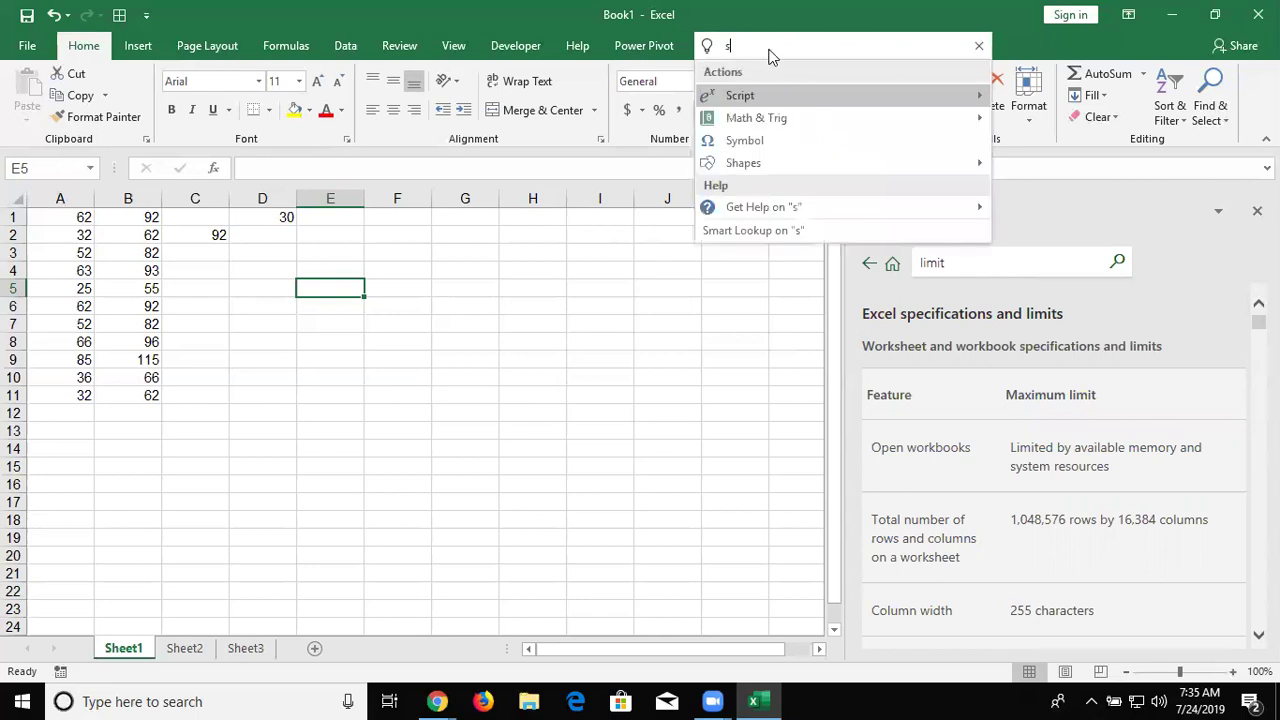
type("hortcut")
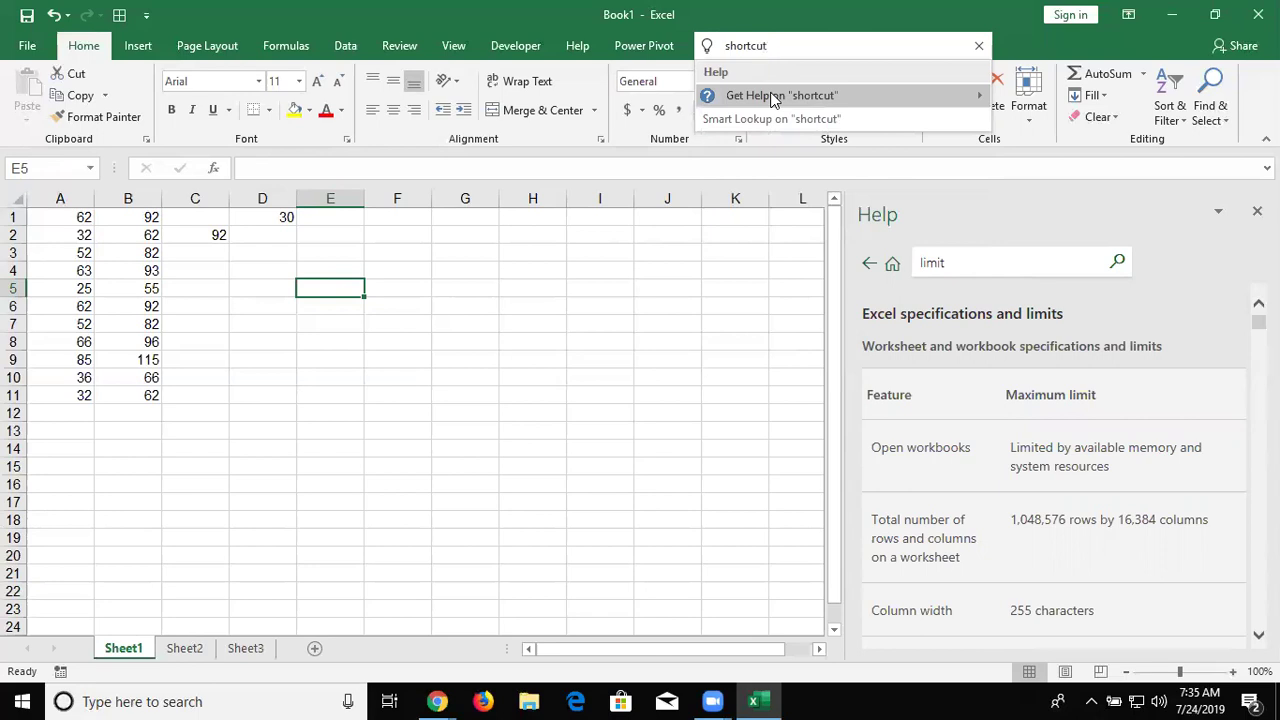
mouse_move(781, 95)
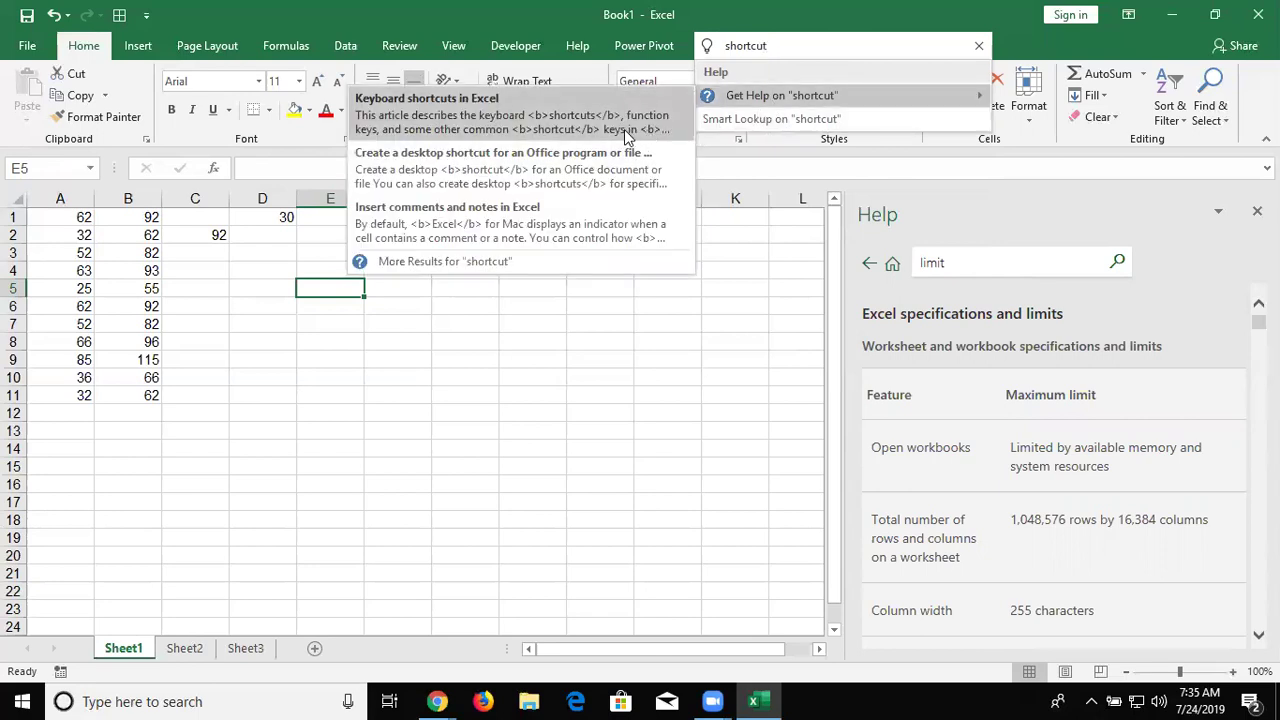
left_click(624, 129)
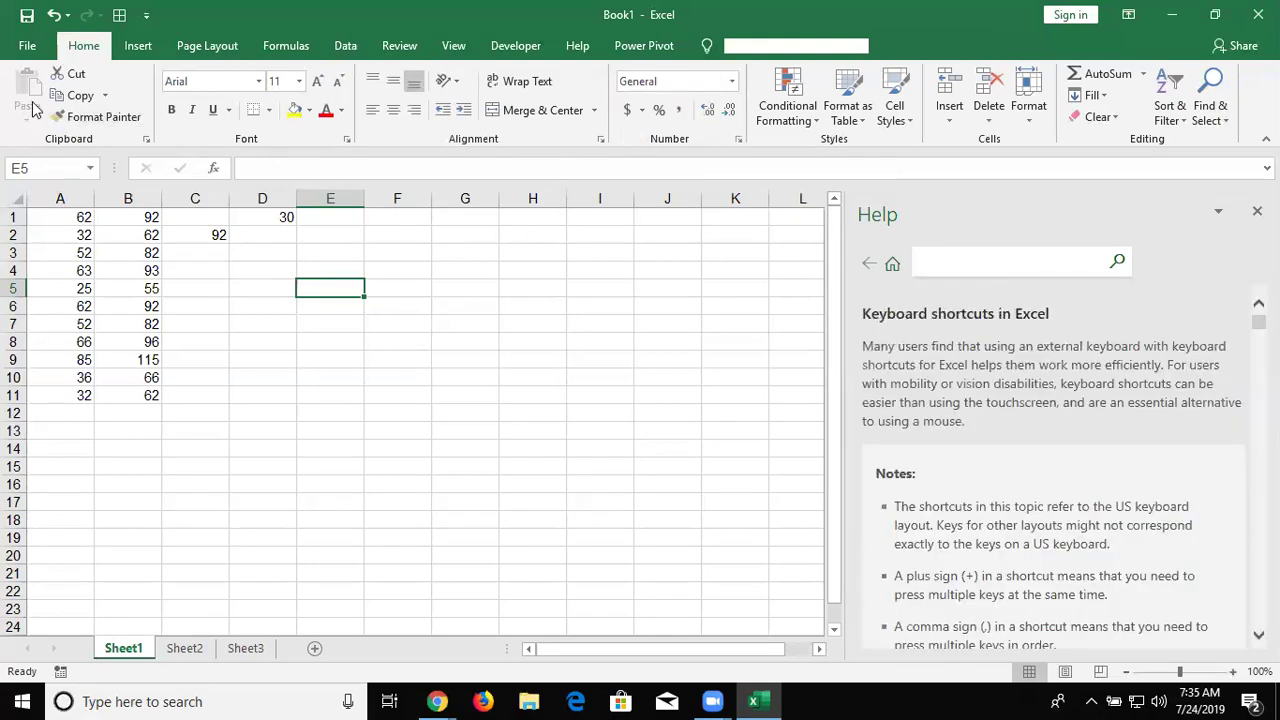
left_click(172, 295)
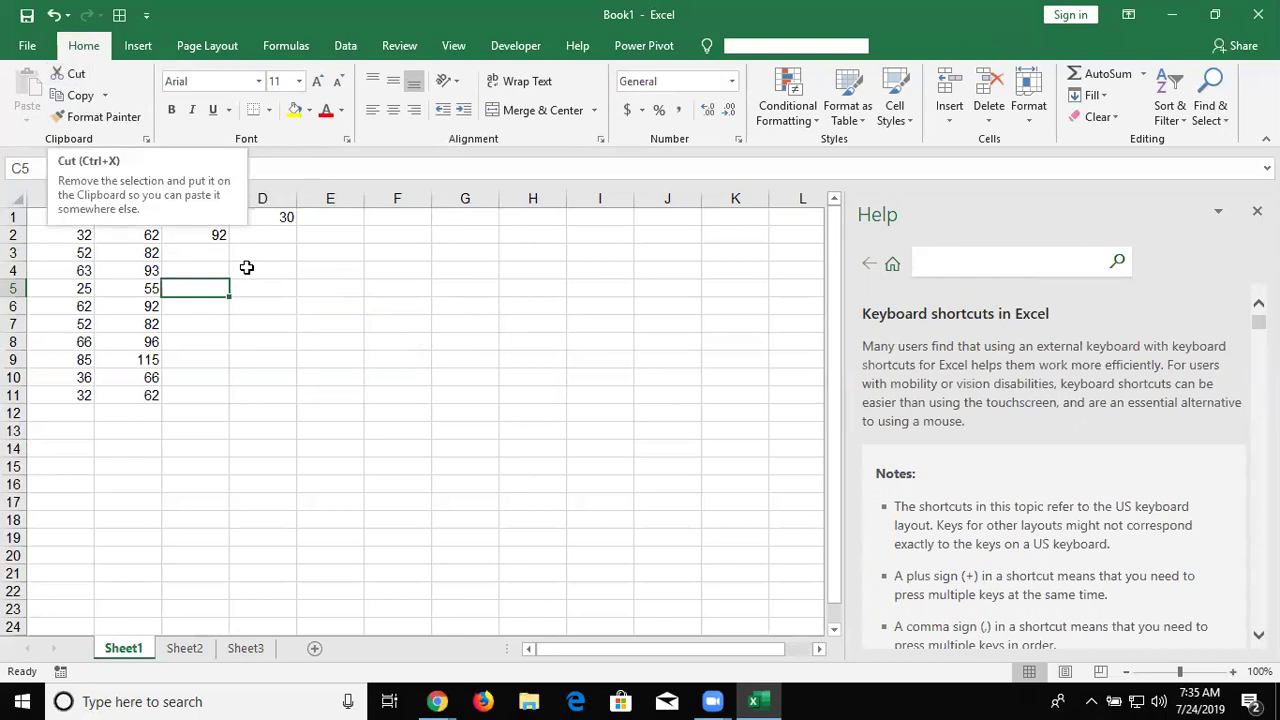
key("ctrl+x")
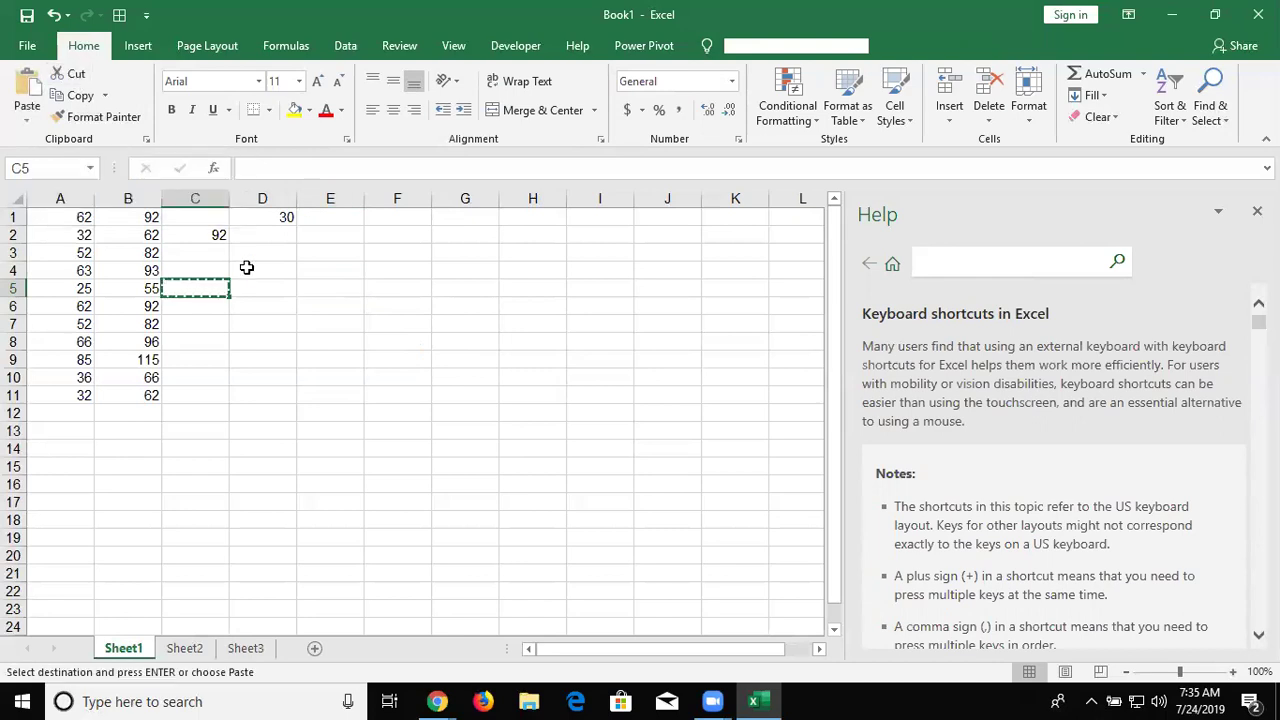
left_click(271, 303)
key("Escape")
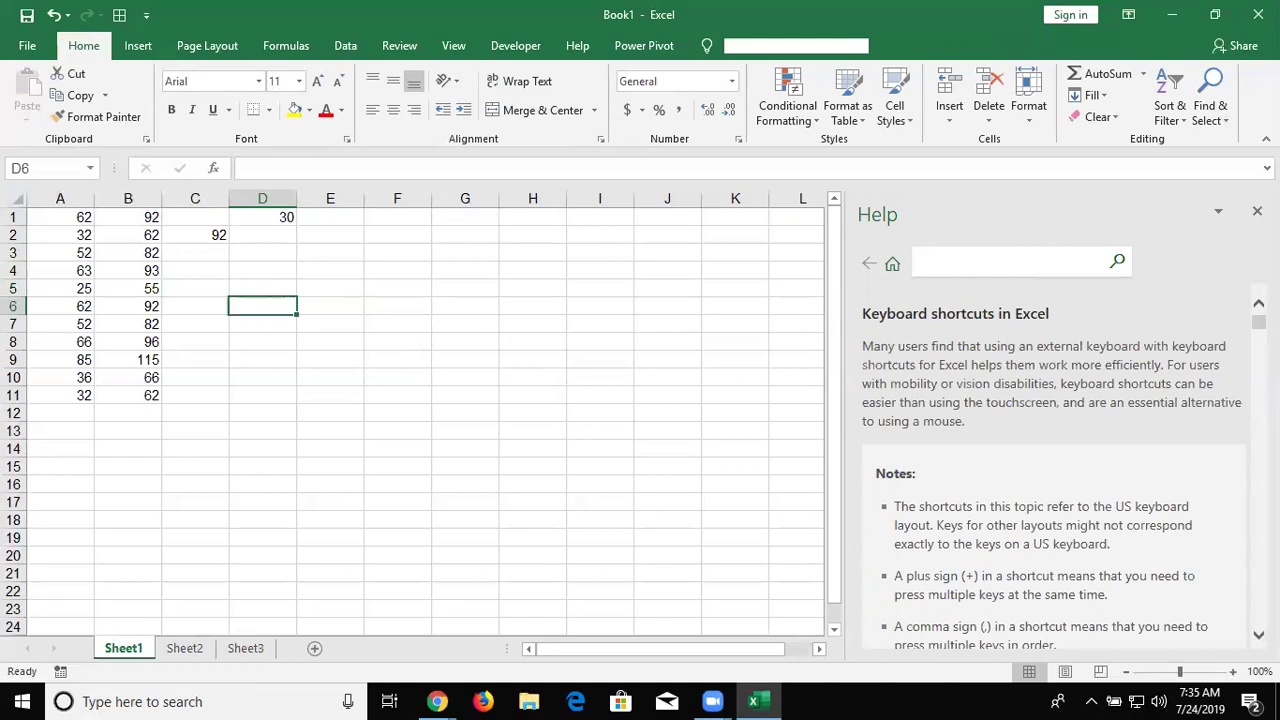
scroll(1050, 450, "down", 5)
scroll(1050, 450, "down", 1)
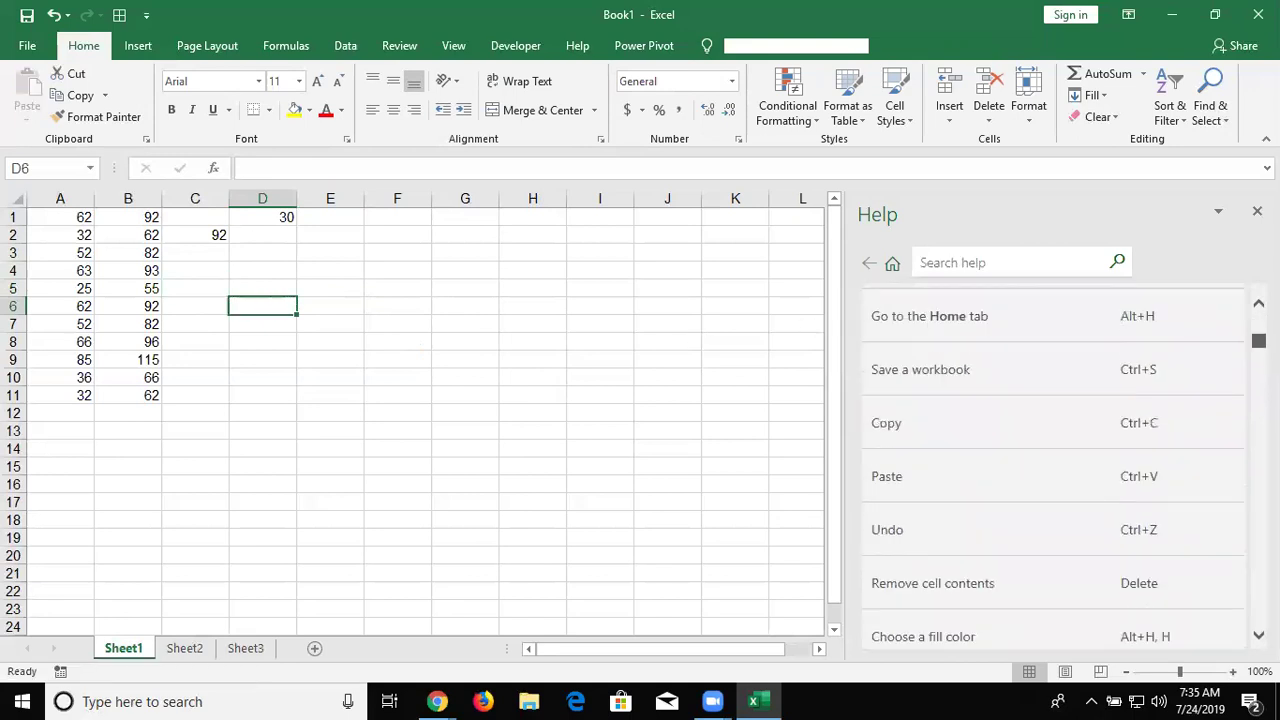
scroll(1050, 450, "up", 4)
scroll(1050, 450, "down", 3)
scroll(1050, 450, "down", 1)
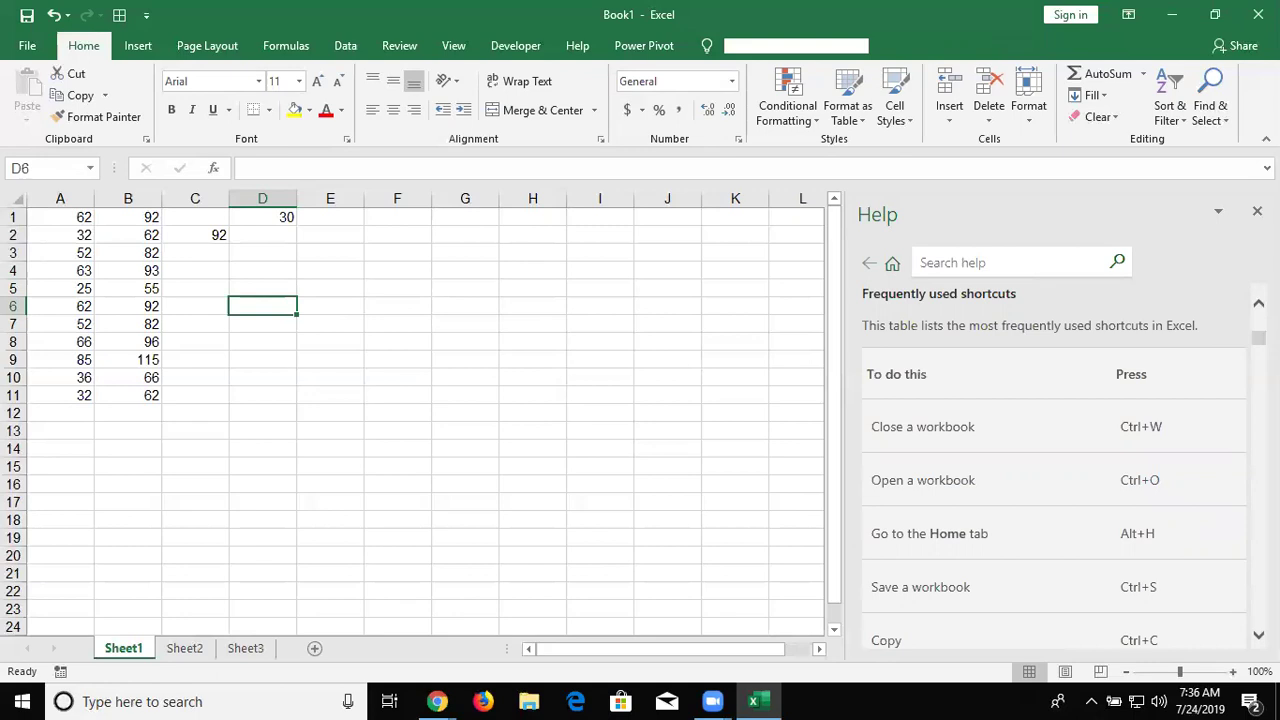
left_click_drag(1259, 338, 1259, 391)
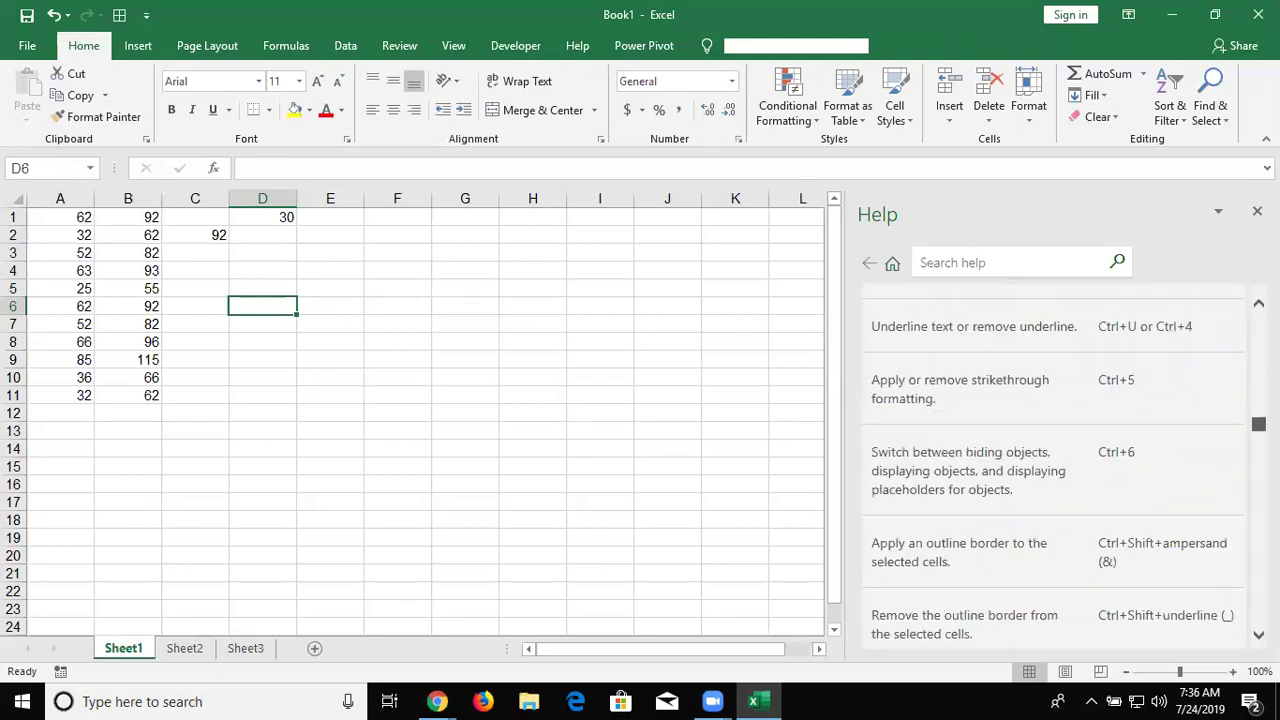
left_click_drag(1259, 391, 1259, 396)
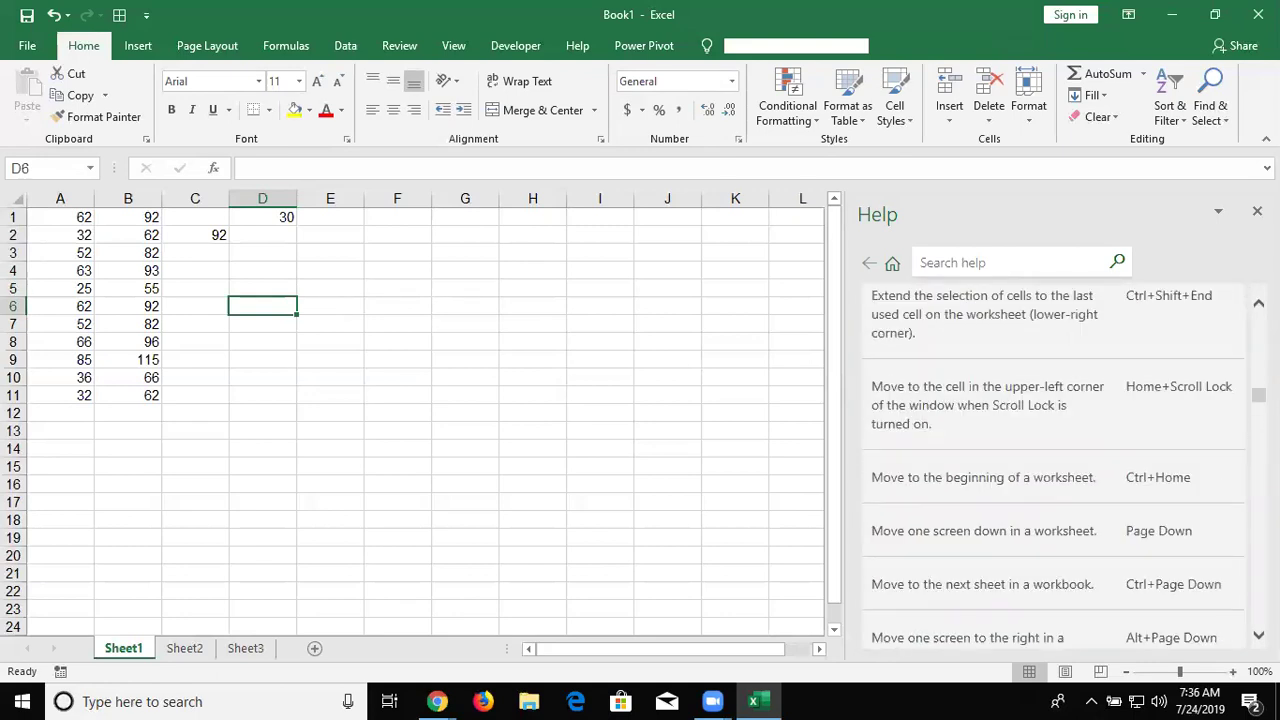
left_click_drag(1259, 396, 1259, 320)
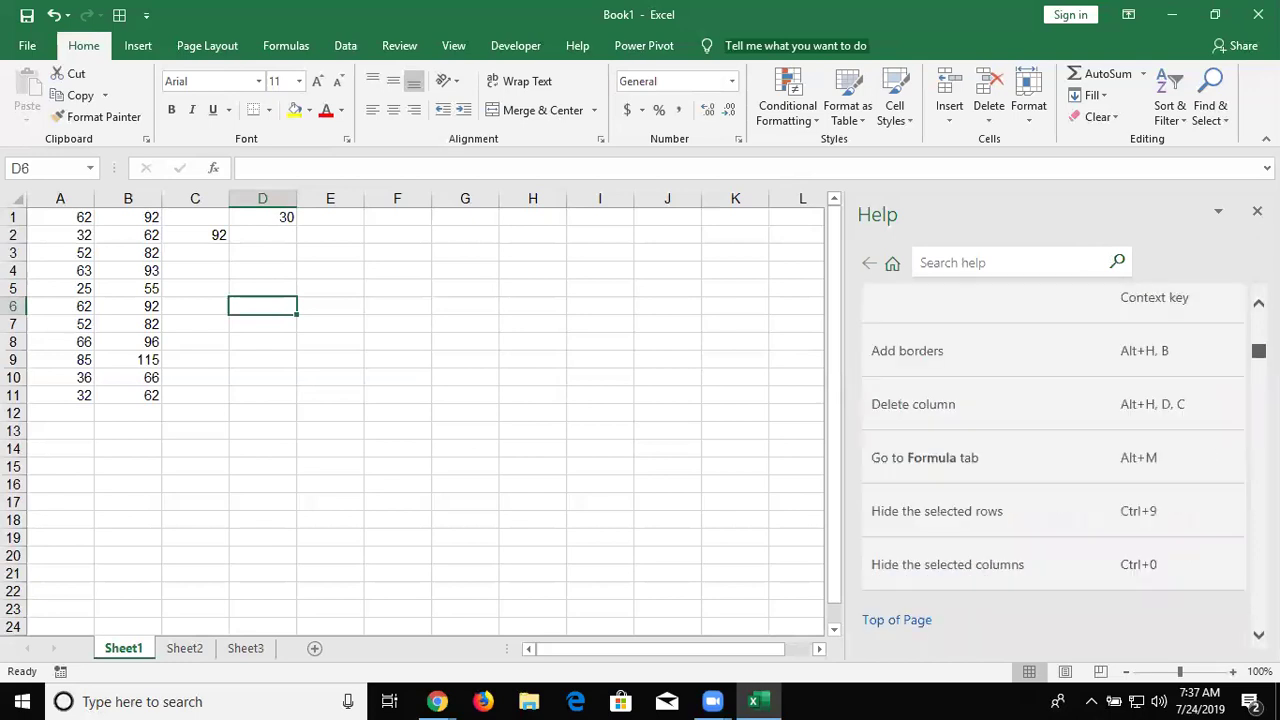
scroll(1050, 460, "down", 3)
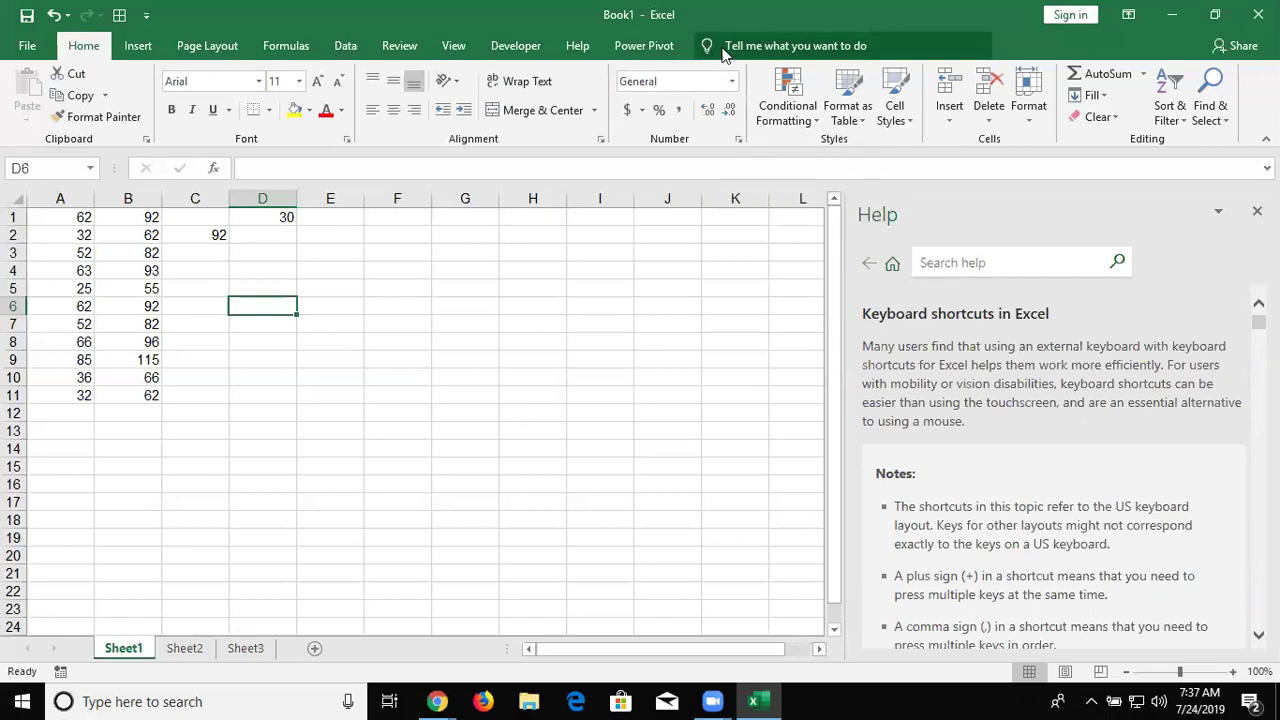
Dismiss the 'limit' search suggestions, close the Help pane, and select cell E4
left_click(728, 46)
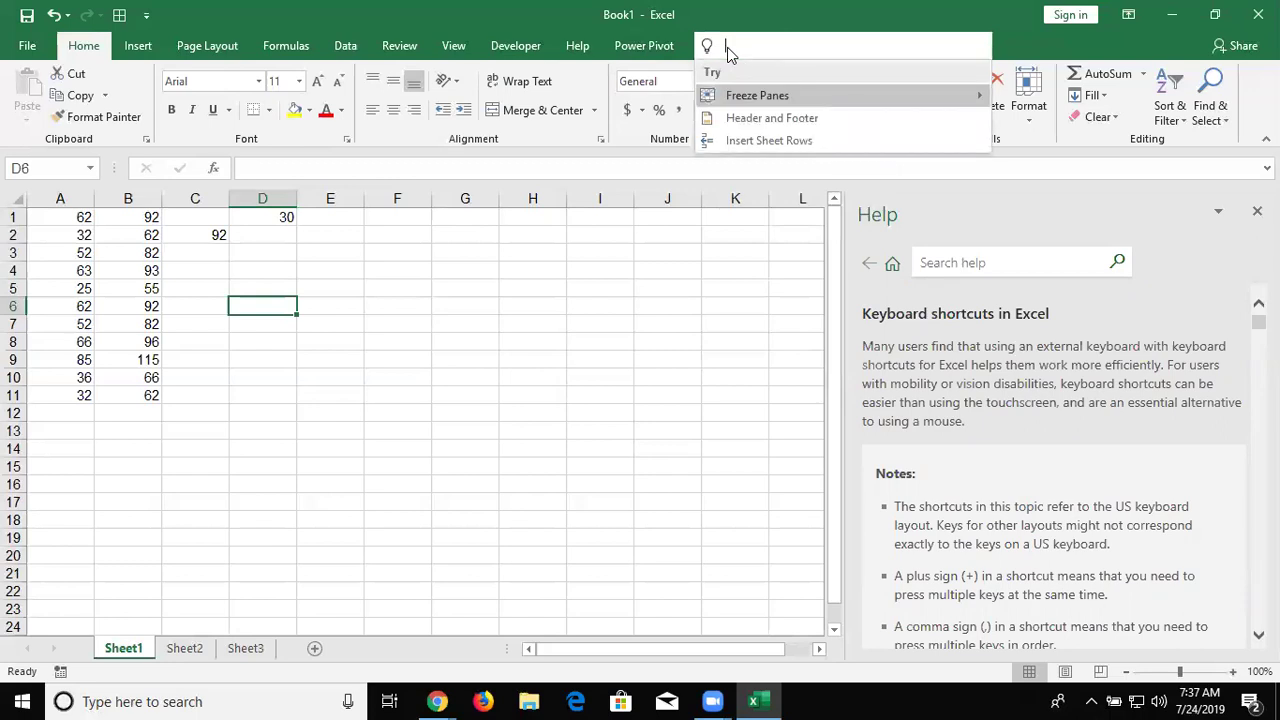
type("lim")
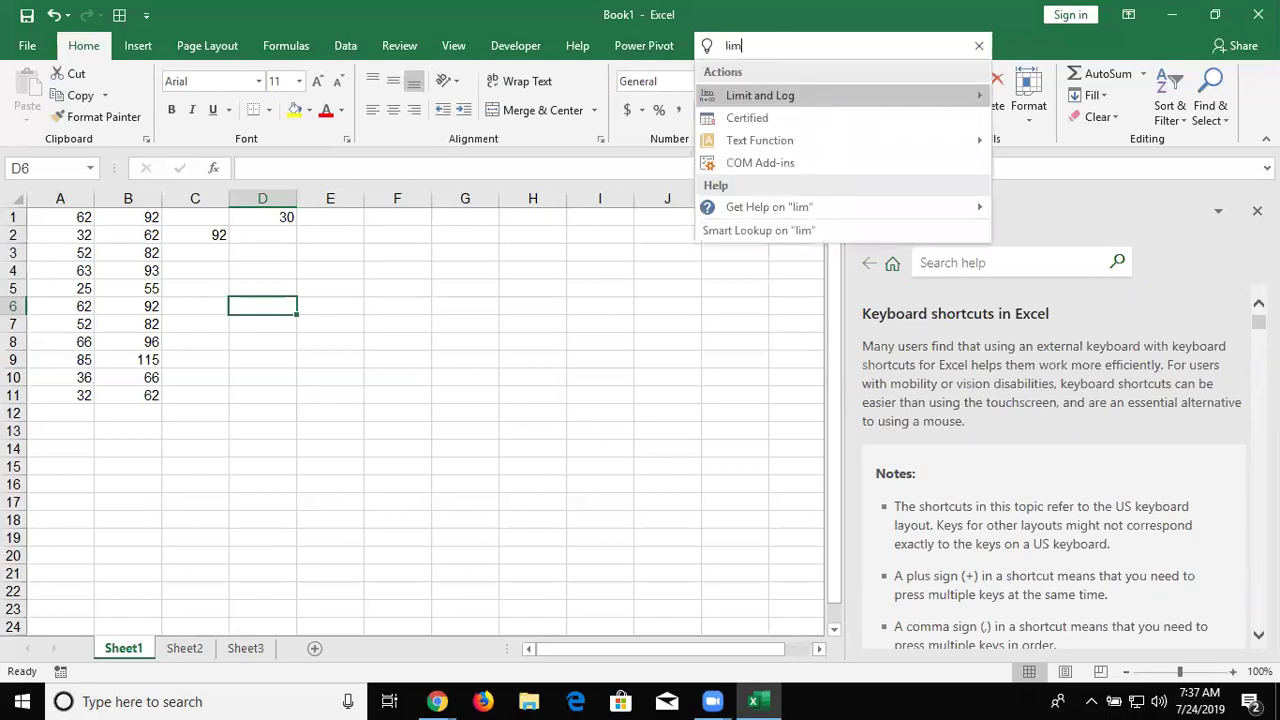
type("it")
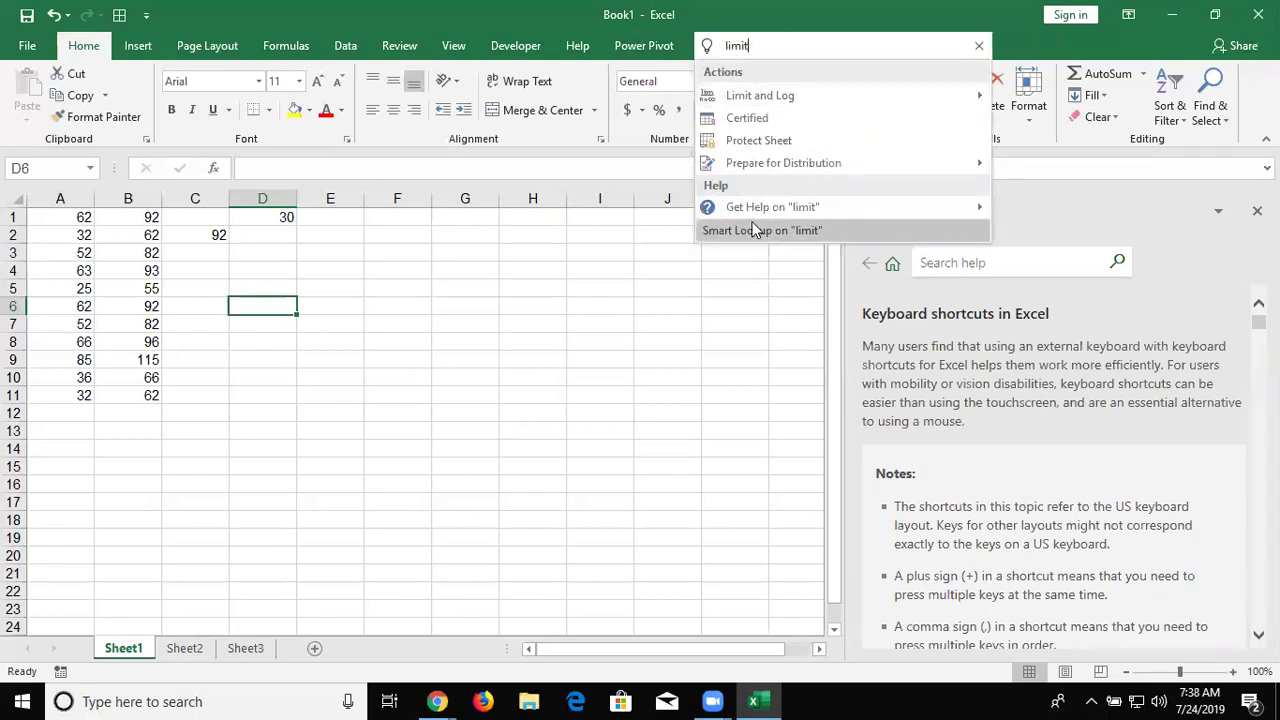
mouse_move(771, 207)
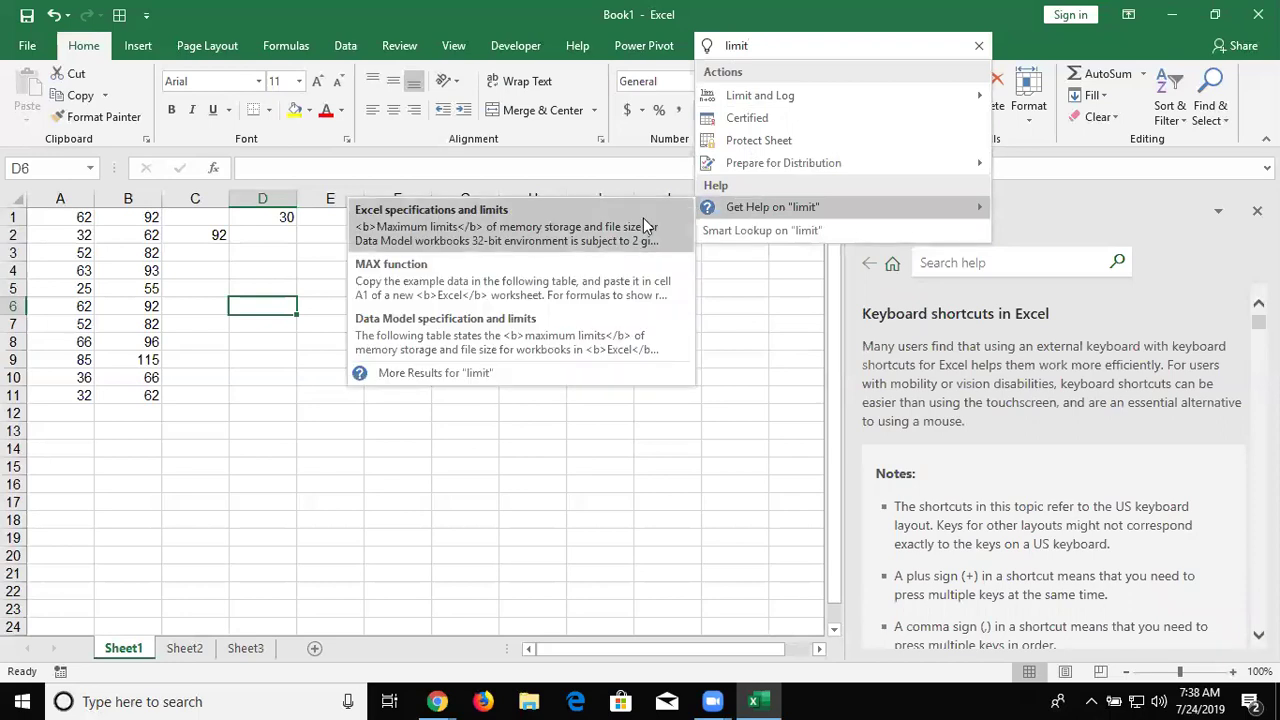
left_click(744, 296)
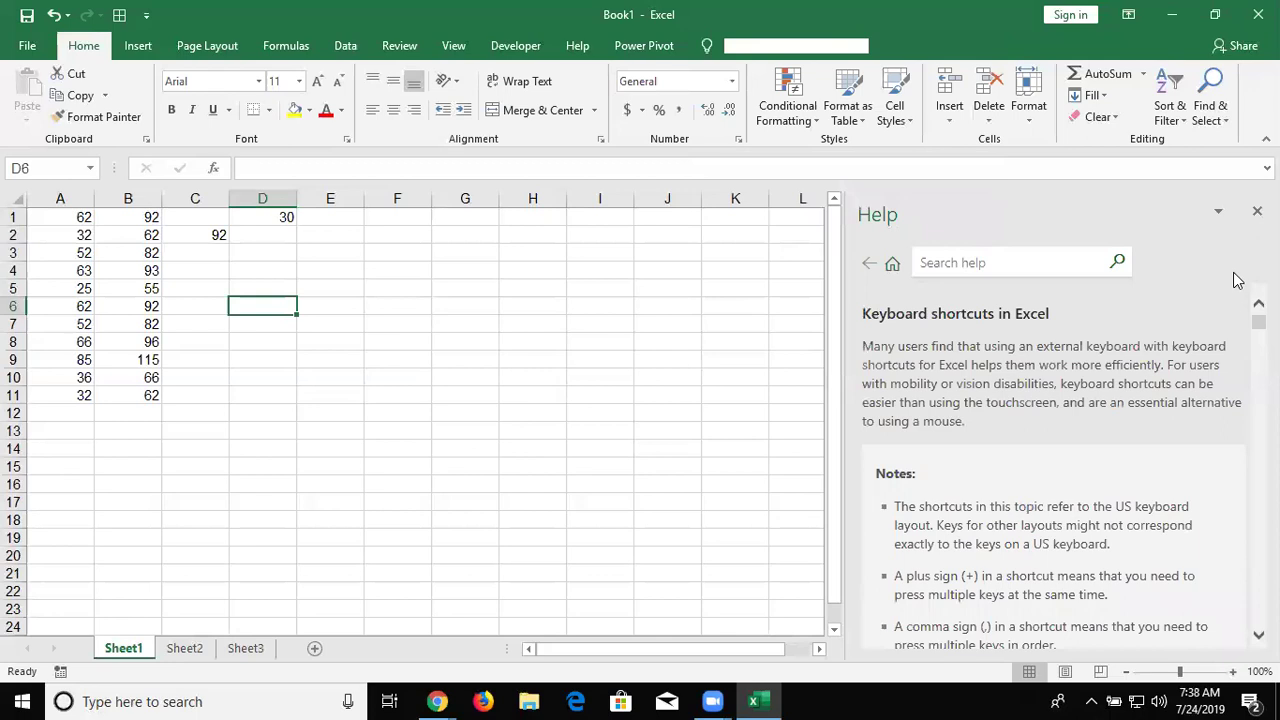
left_click(1257, 211)
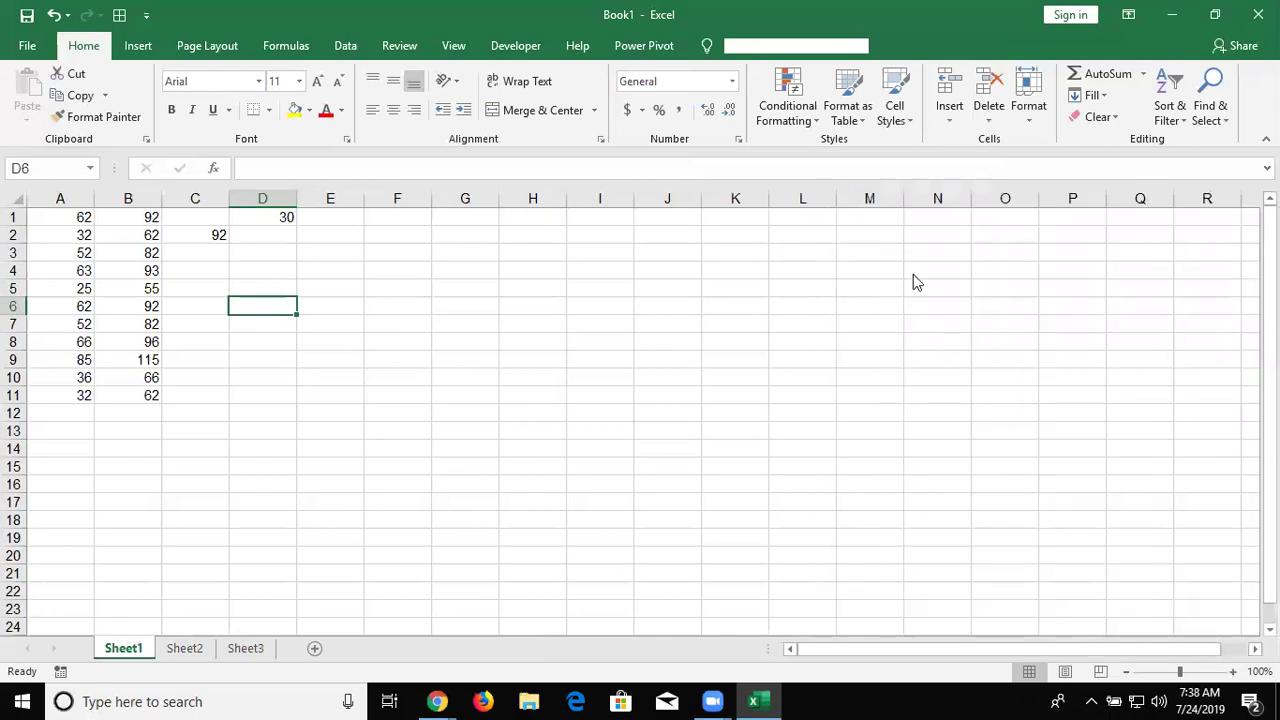
left_click(337, 264)
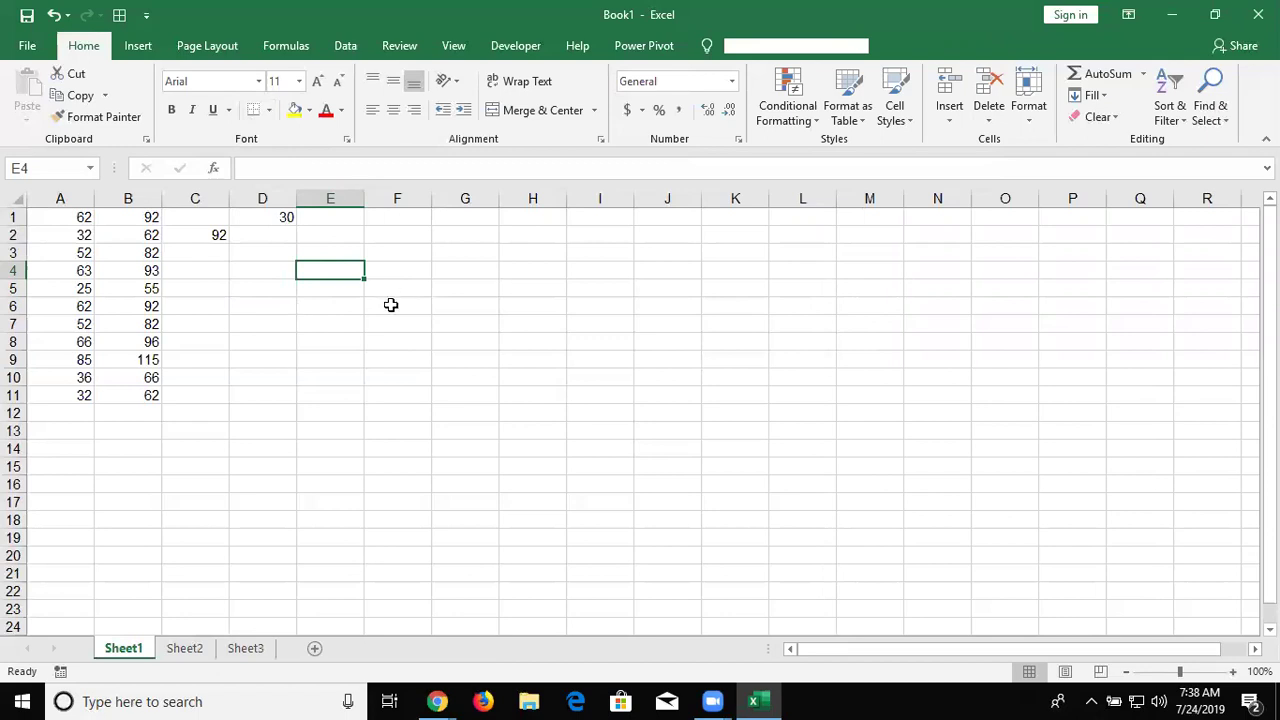
Select cell F6 and display the ribbon KeyTips with Alt
left_click(391, 305)
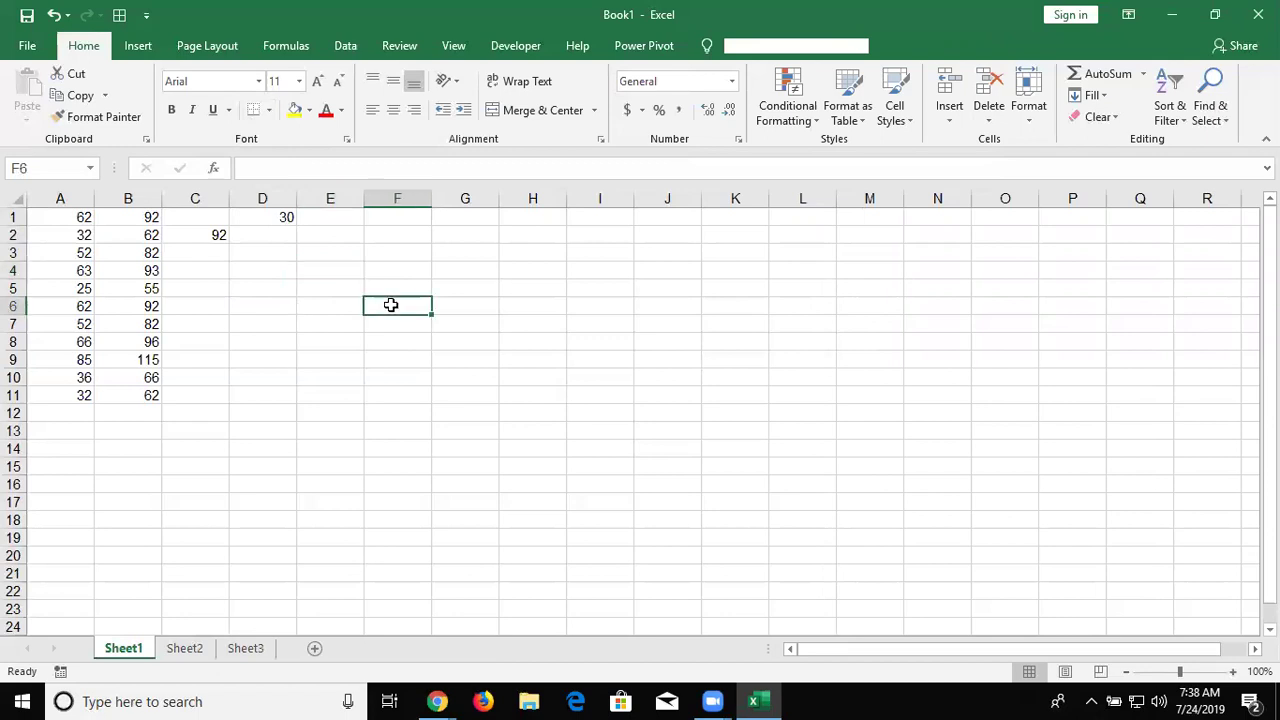
key("alt")
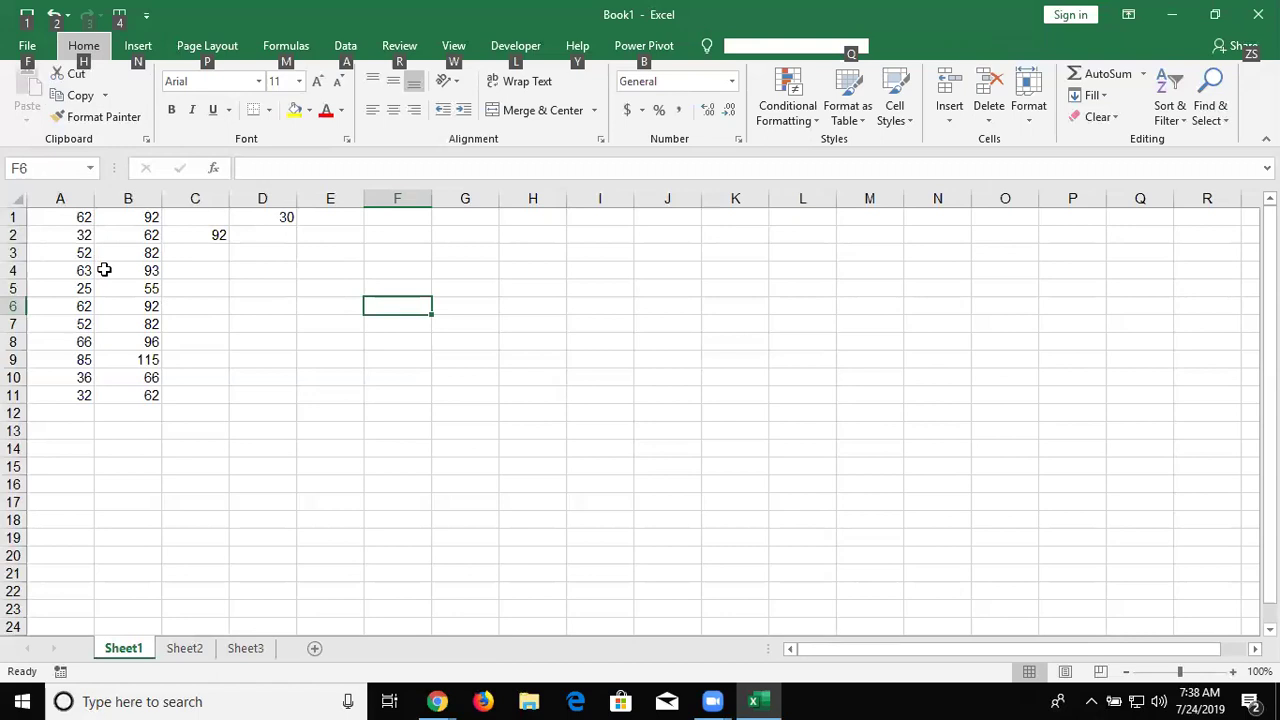
Apply All Borders to cell F6 using the H, B, A KeyTips
key("h")
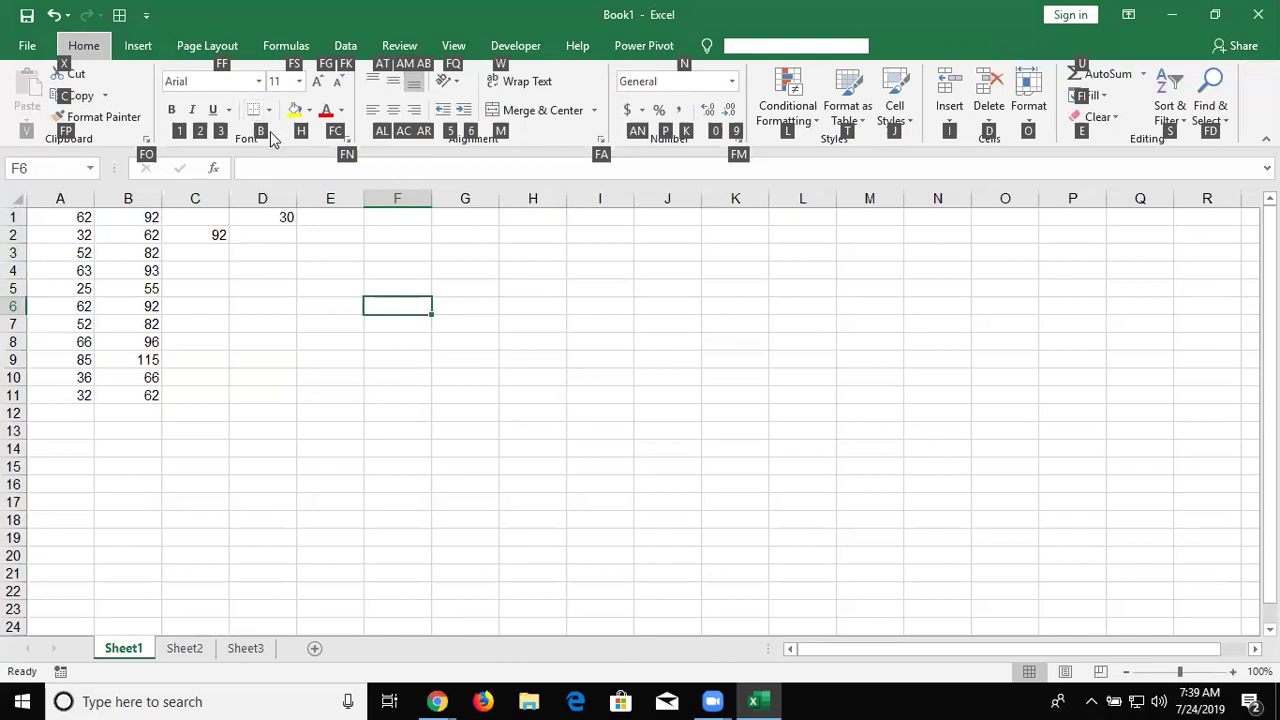
key("b")
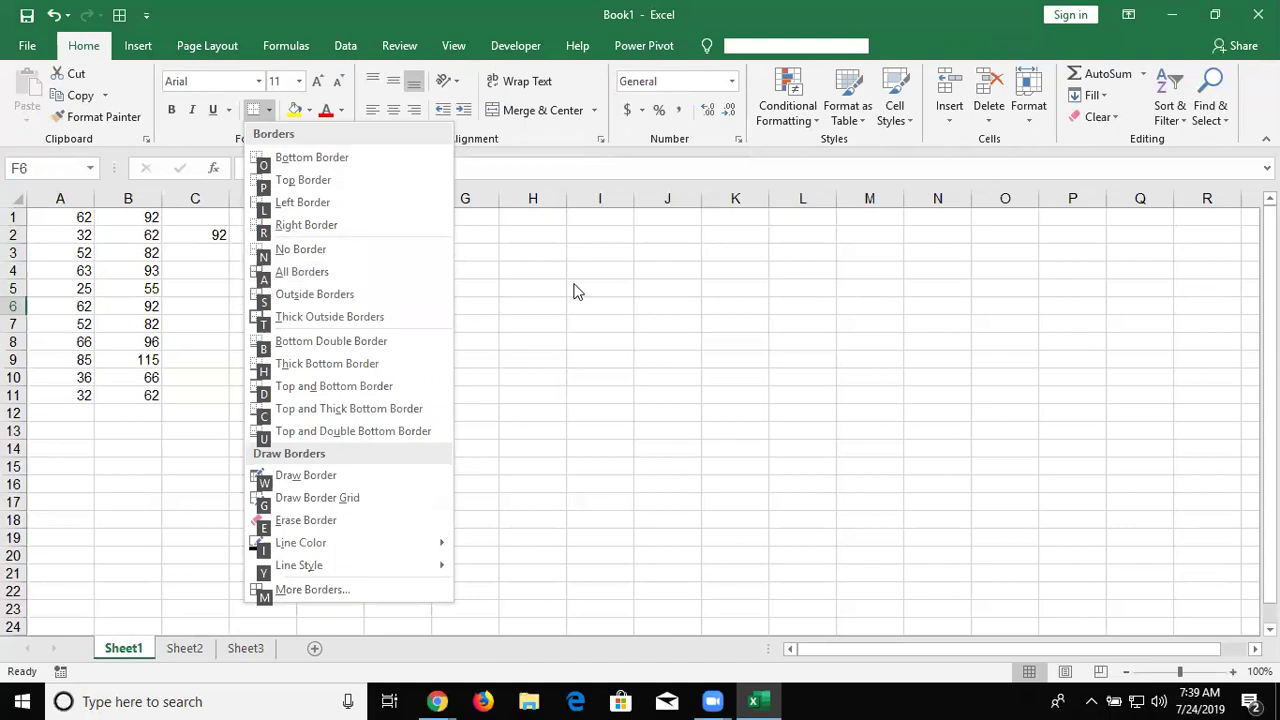
key("a")
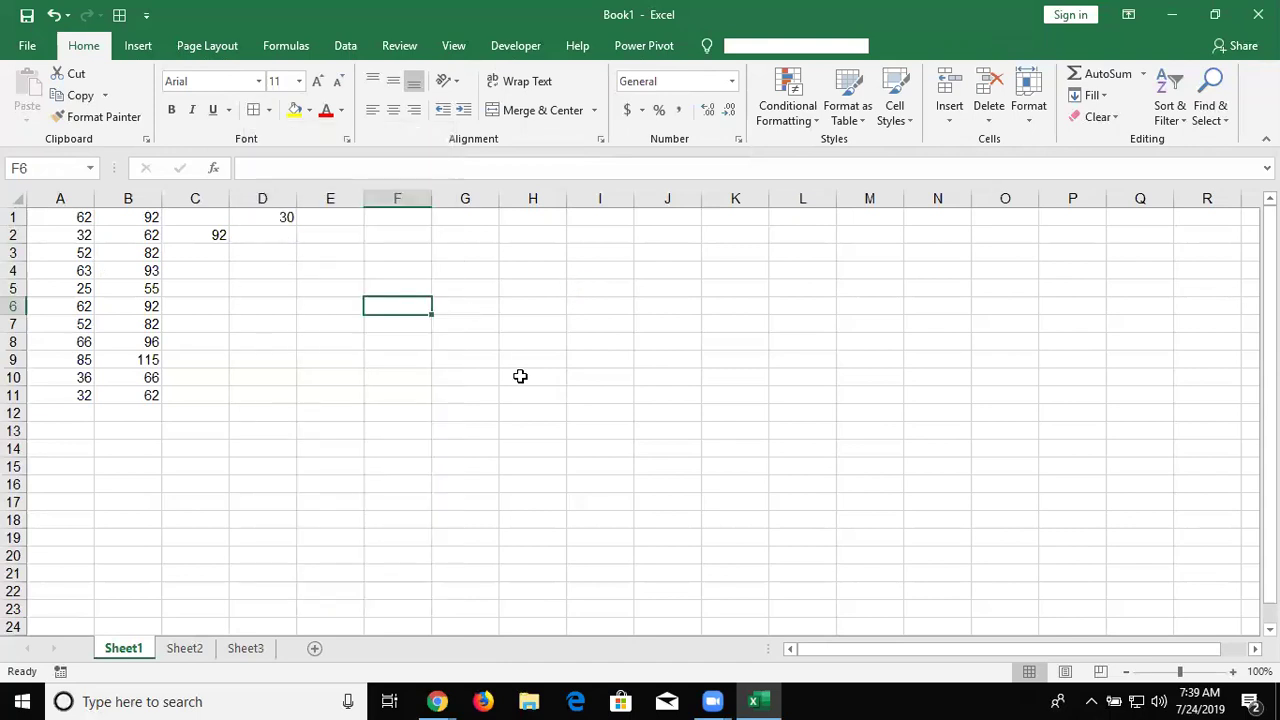
left_click(520, 375)
Select H3:L13 and apply All Borders with Alt, H, B, A, then move the active cell away
mouse_move(522, 251)
left_mouse_down()
mouse_move(771, 340)
mouse_move(828, 400)
mouse_move(829, 427)
left_mouse_up()
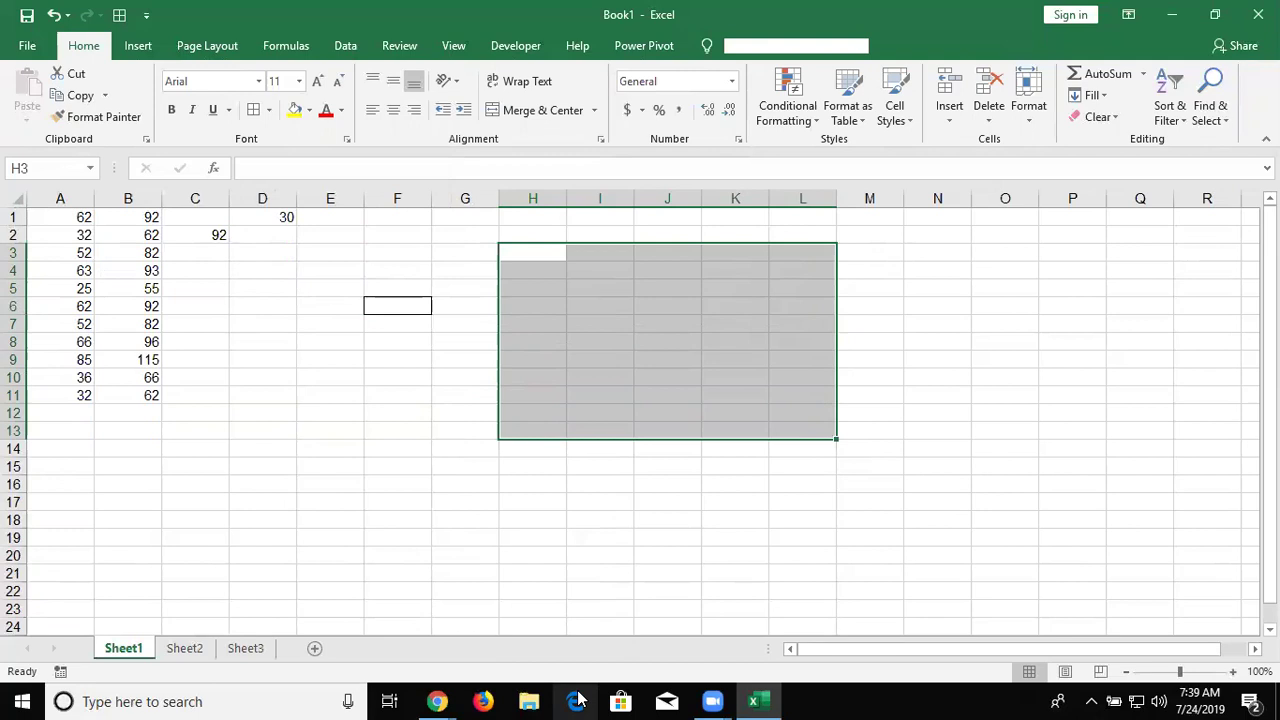
key("alt")
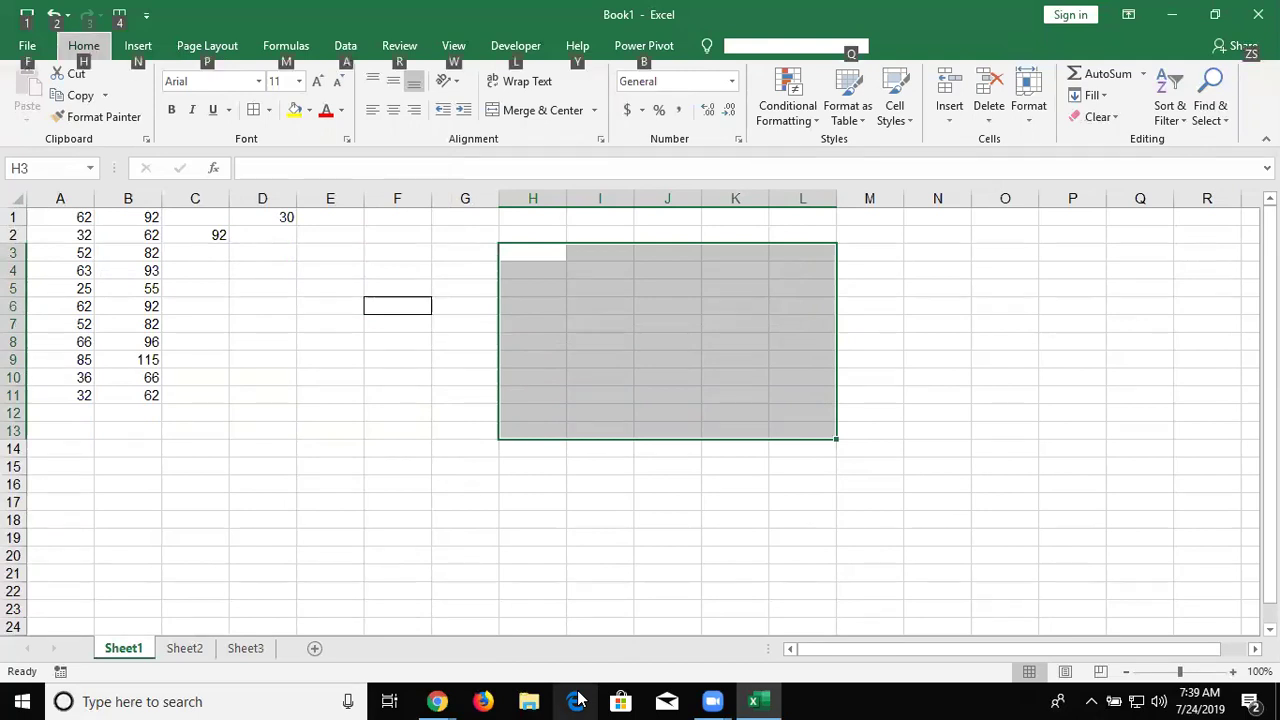
key("h")
key("b")
key("a")
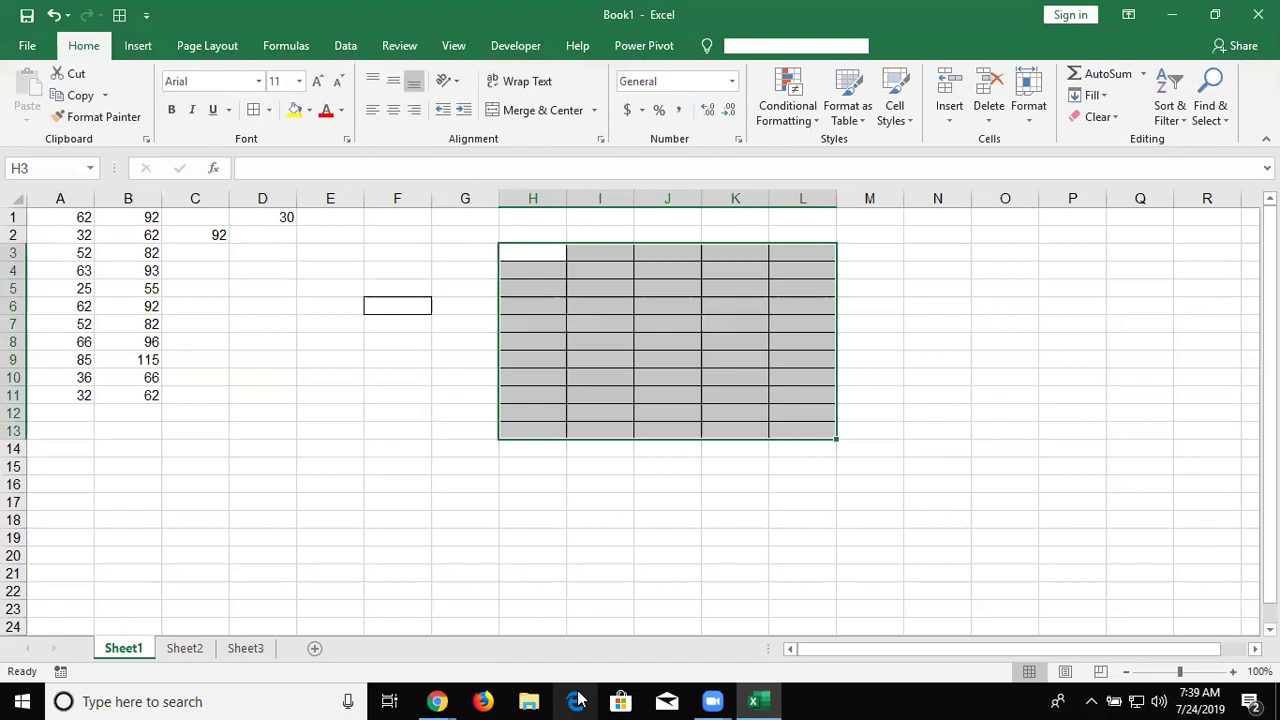
key("Down")
key("Left")
key("Left")
key("Left")
key("Left")
key("Down")
key("Down")
key("Down")
key("Down")
key("Down")
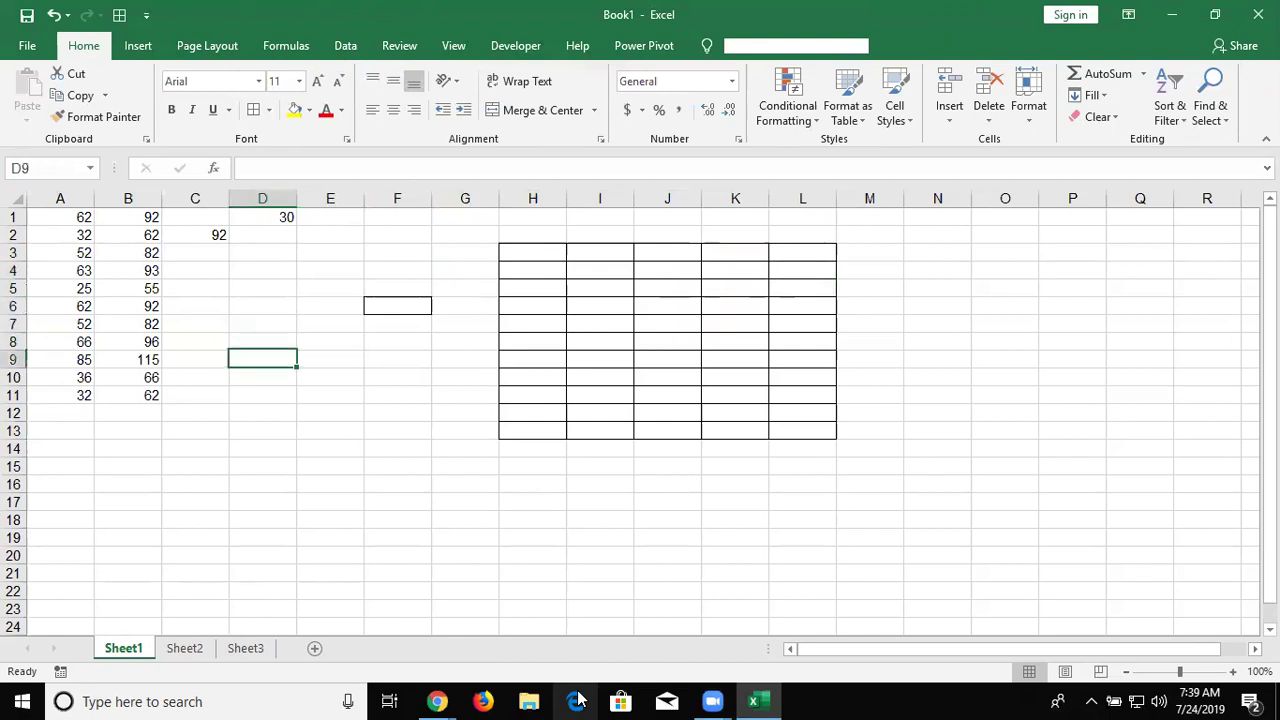
key("Left")
key("shift+Right")
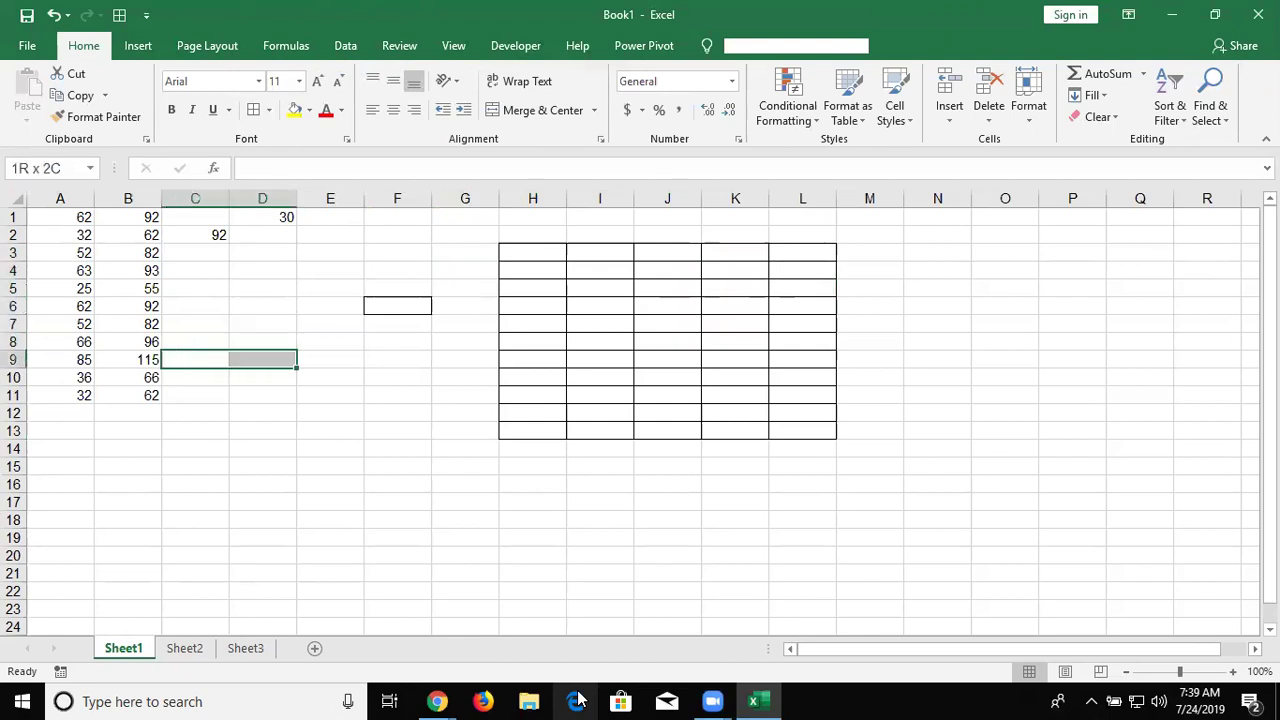
key("shift+Right")
key("shift+Right")
key("shift+Left")
key("shift+Right")
key("shift+Down")
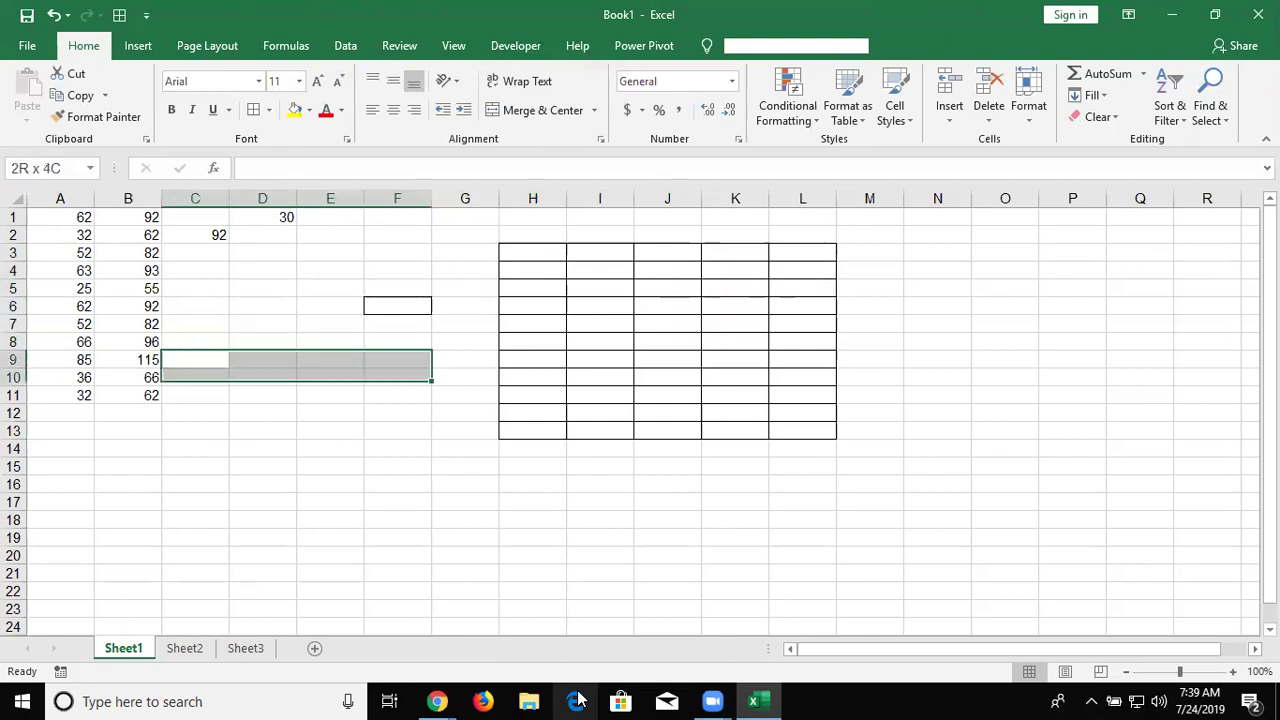
key("shift+Down")
key("shift+Down")
key("shift+Down")
key("shift+Down")
key("shift+Down")
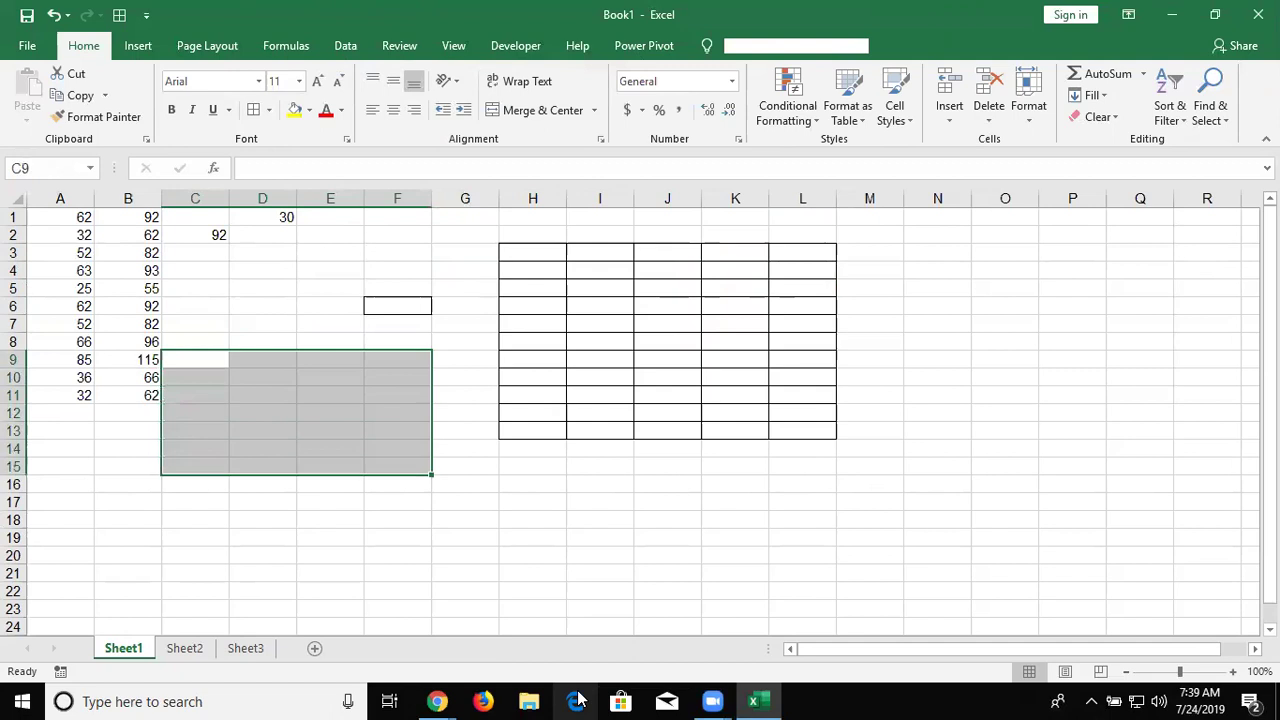
key("alt")
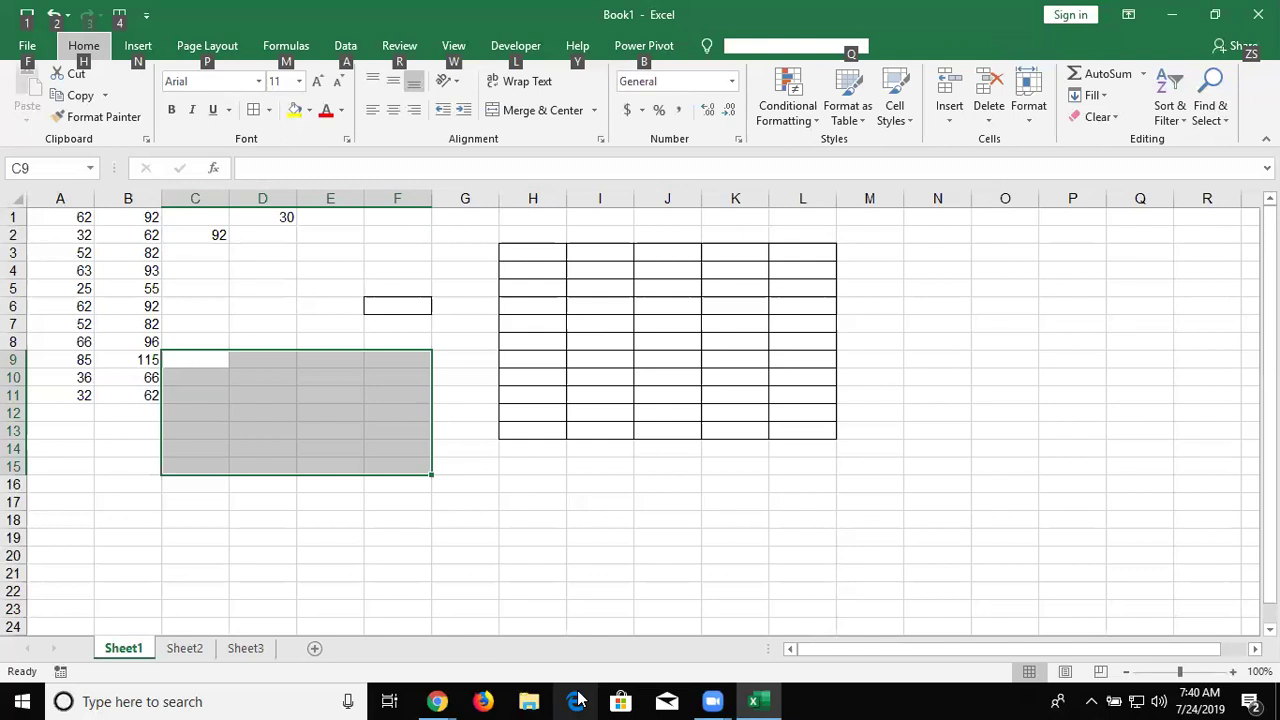
key("Escape")
key("alt+h")
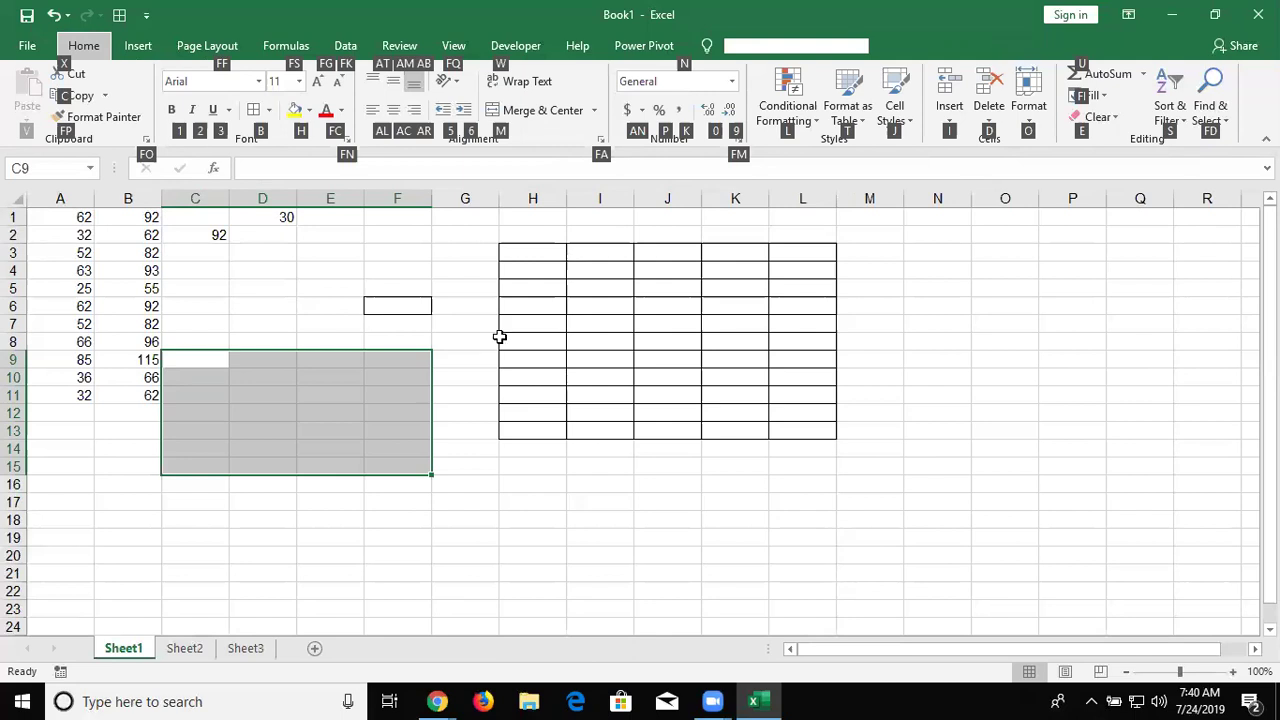
left_click(500, 340)
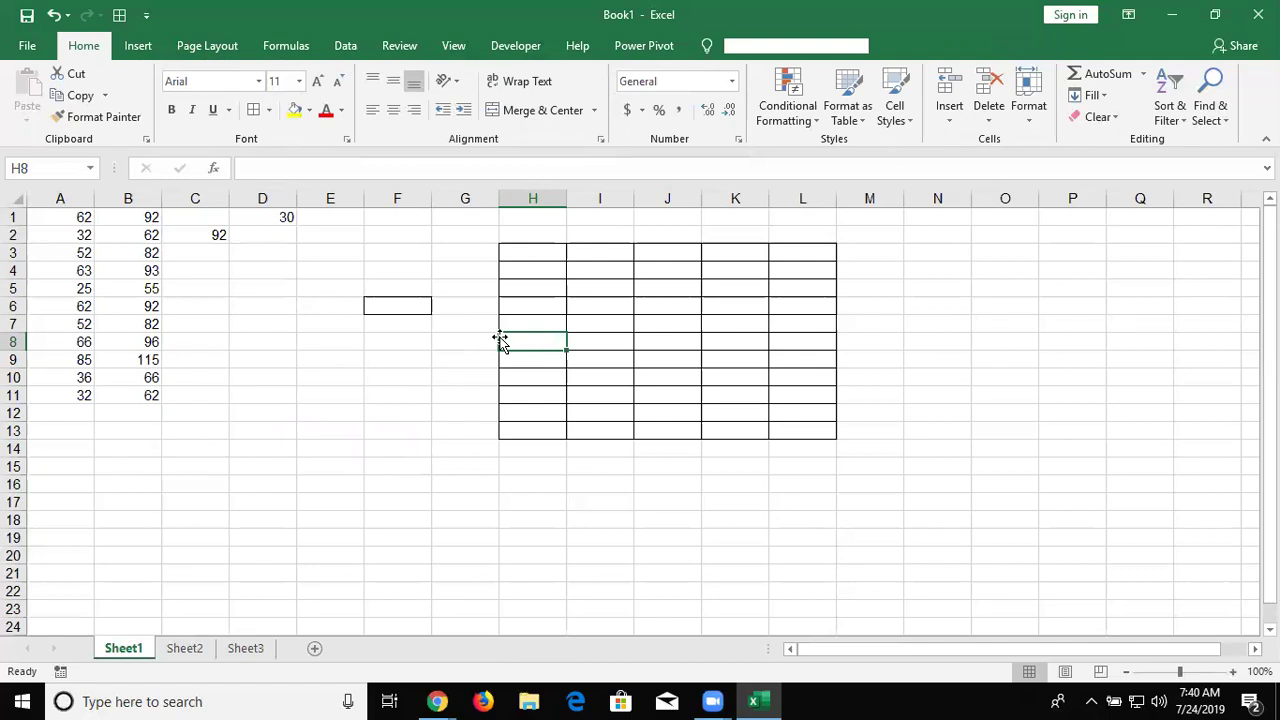
Open the context menu for cell H8 with Shift+F10
key("shift+F10")
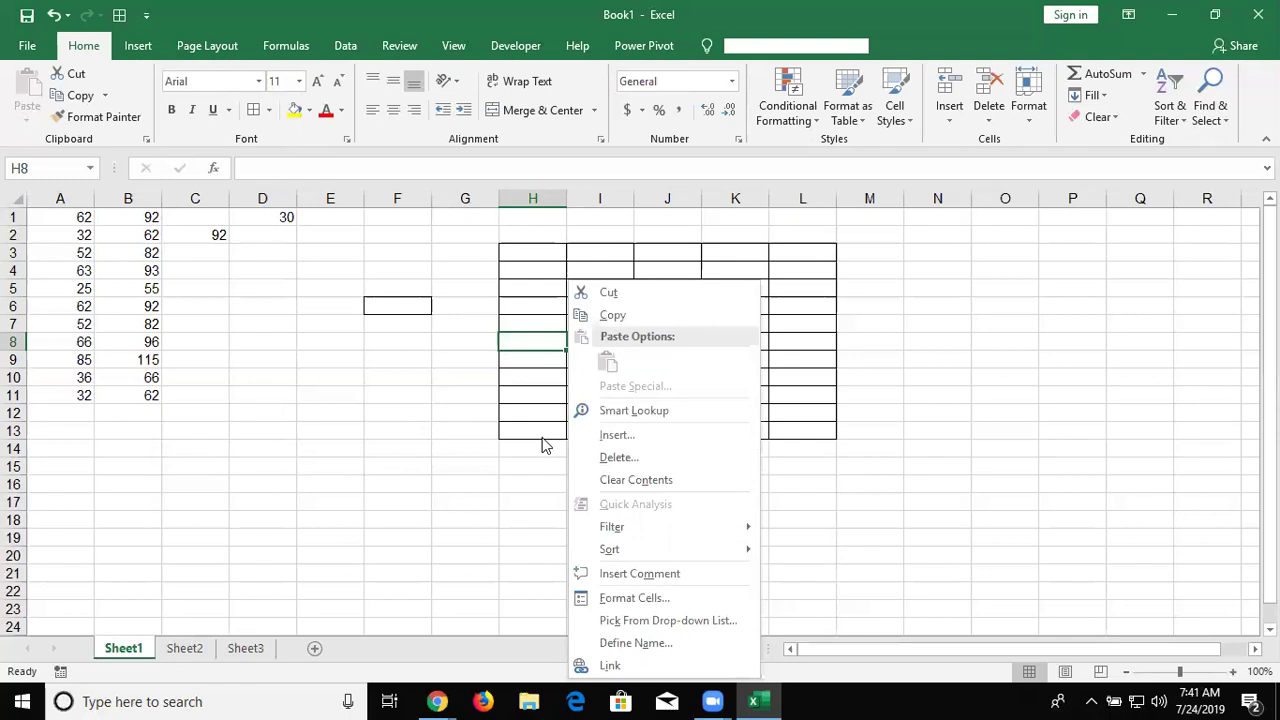
Close the context menu, then open Format Cells with Ctrl+1 and cancel it
left_click(540, 436)
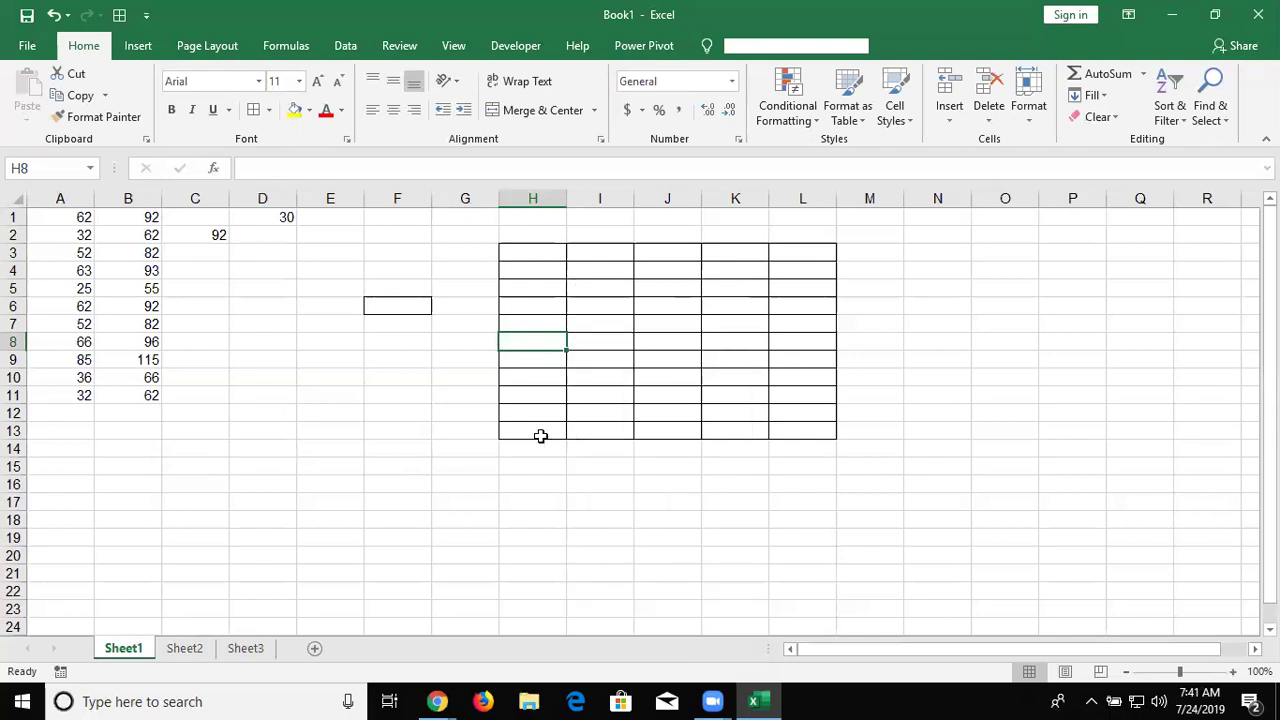
key("ctrl+1")
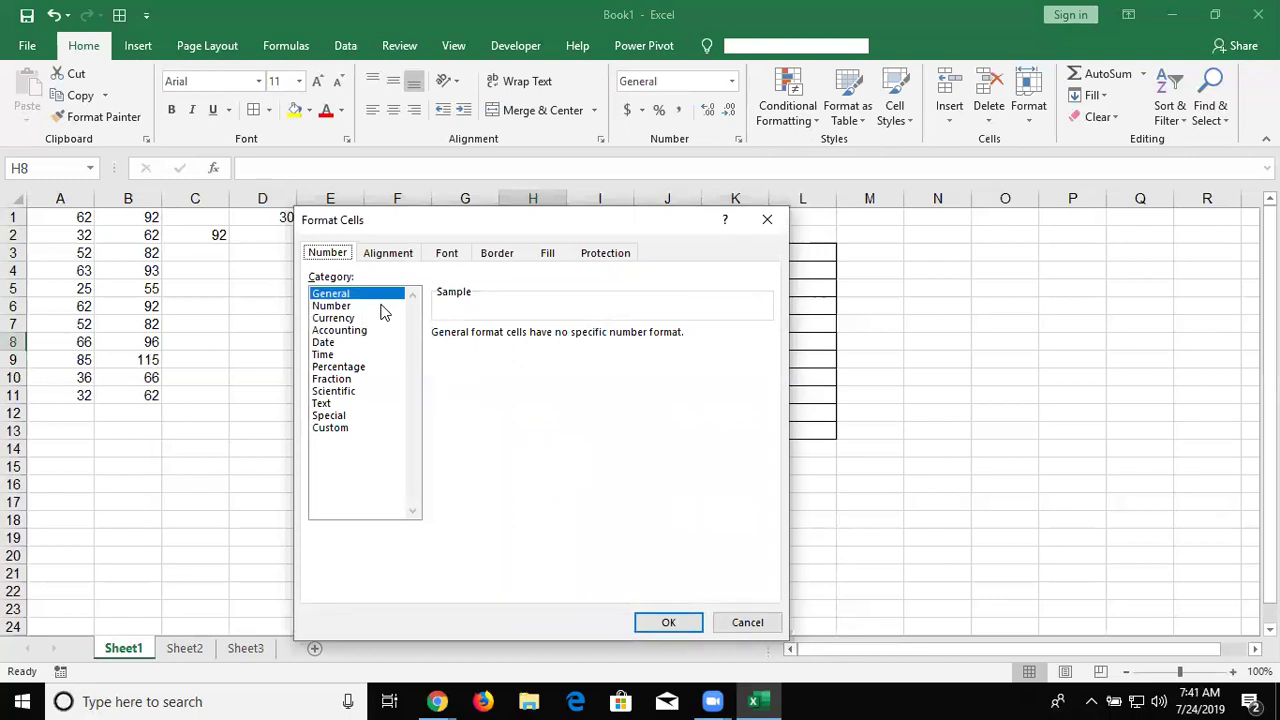
key("Escape")
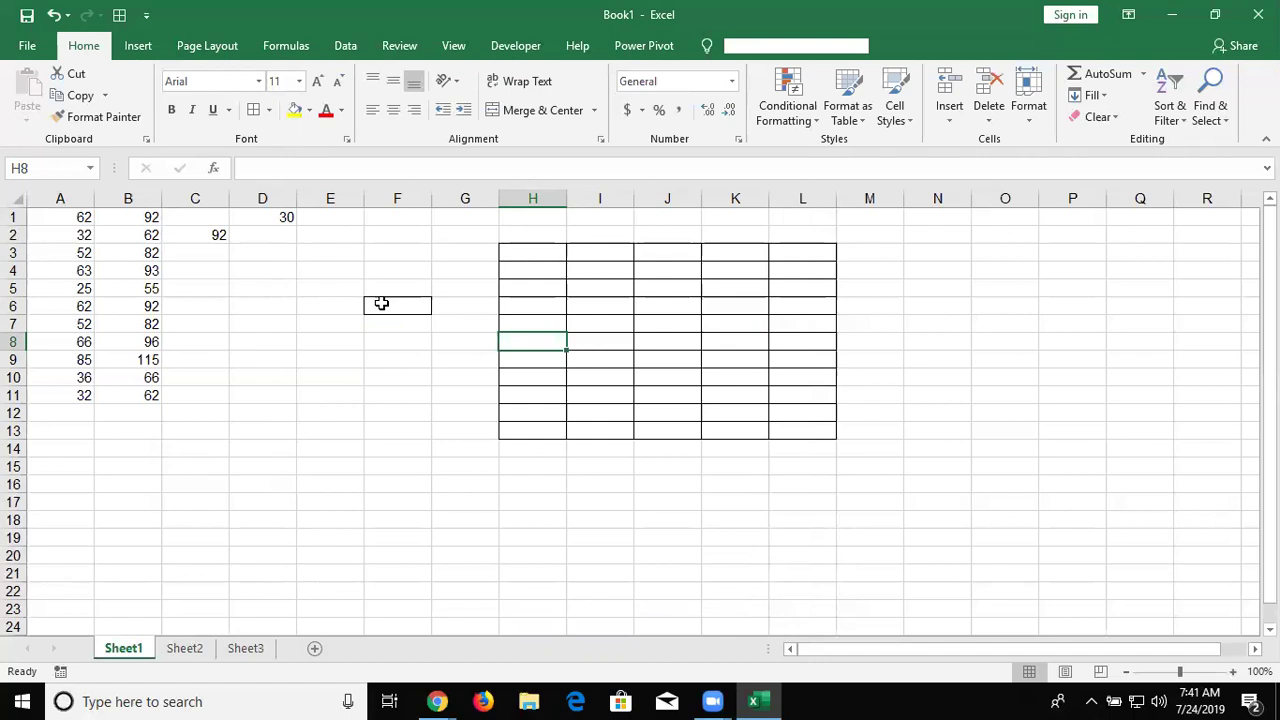
Switch to the Chrome inbox window and load google.com in a new tab
left_click(435, 697)
mouse_move(333, 615)
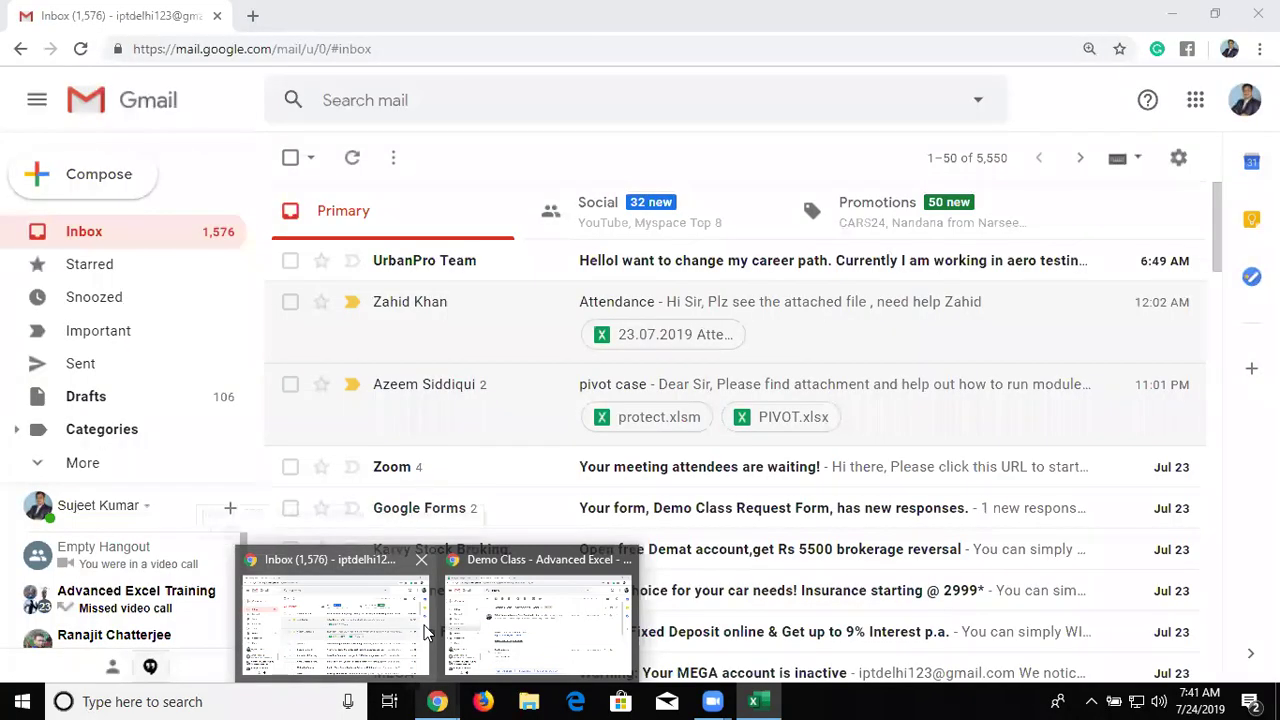
left_click(431, 621)
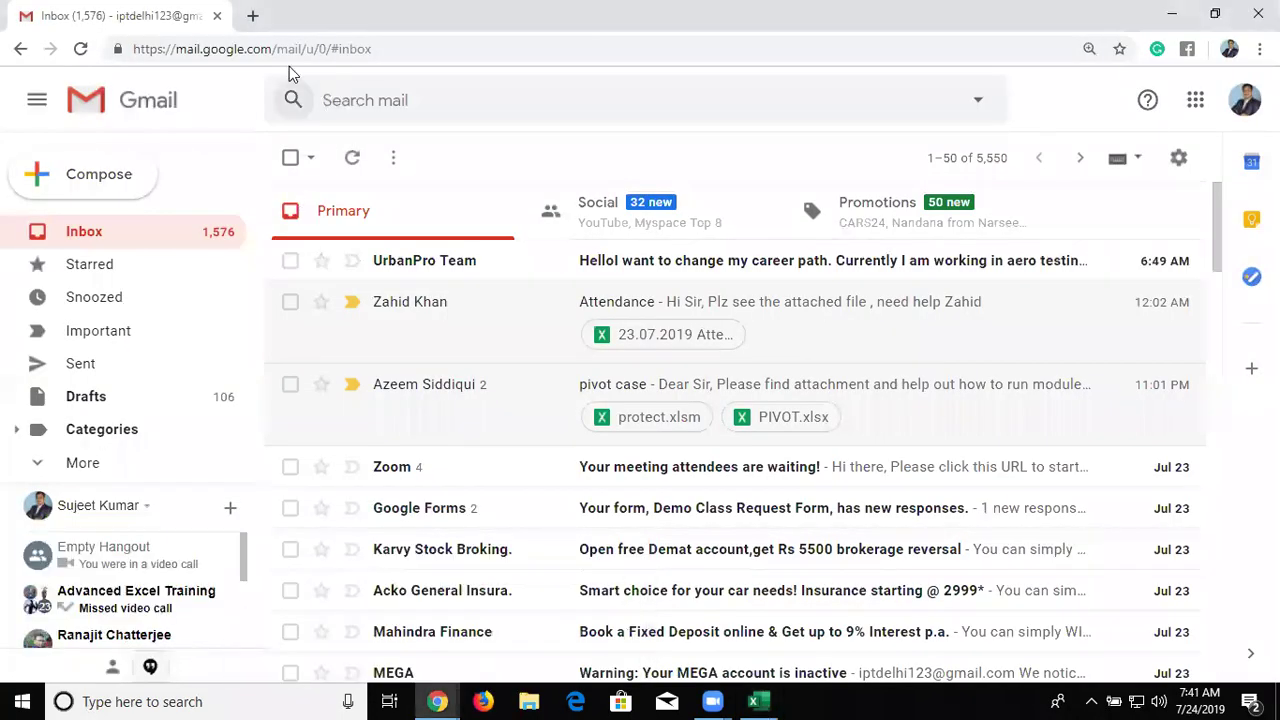
left_click(252, 16)
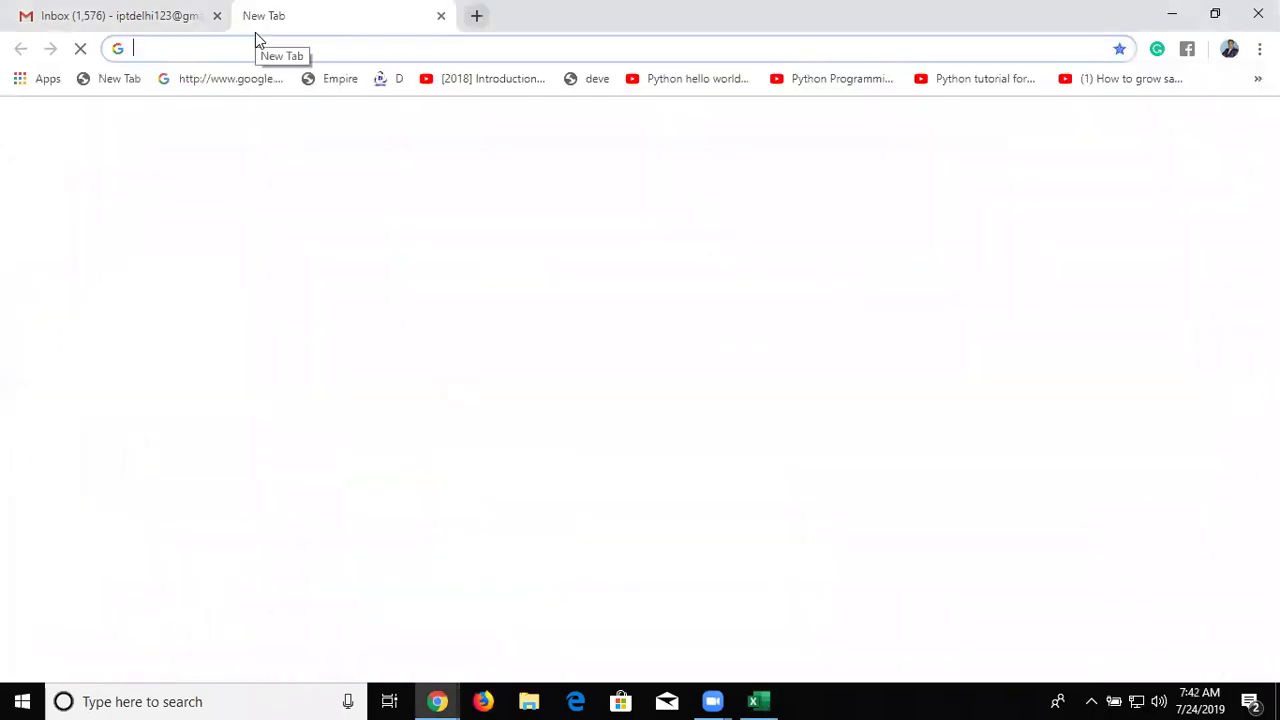
type("goo")
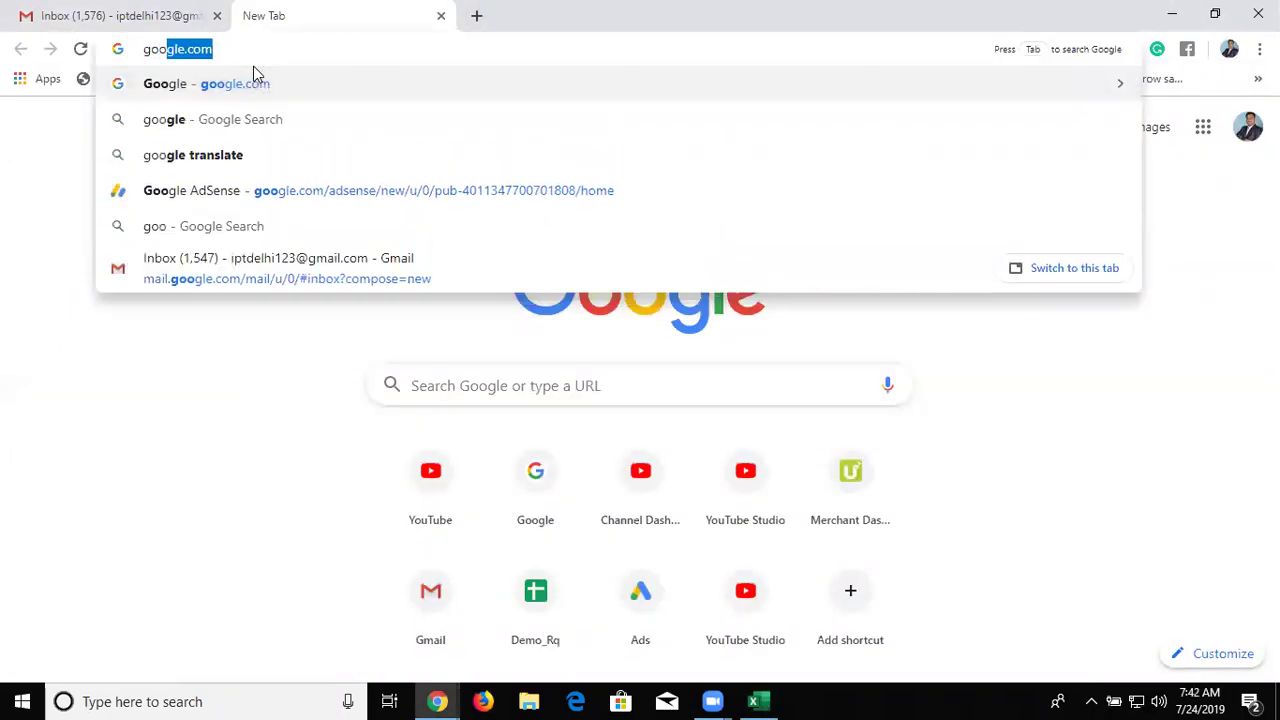
type("gle.com")
key("Return")
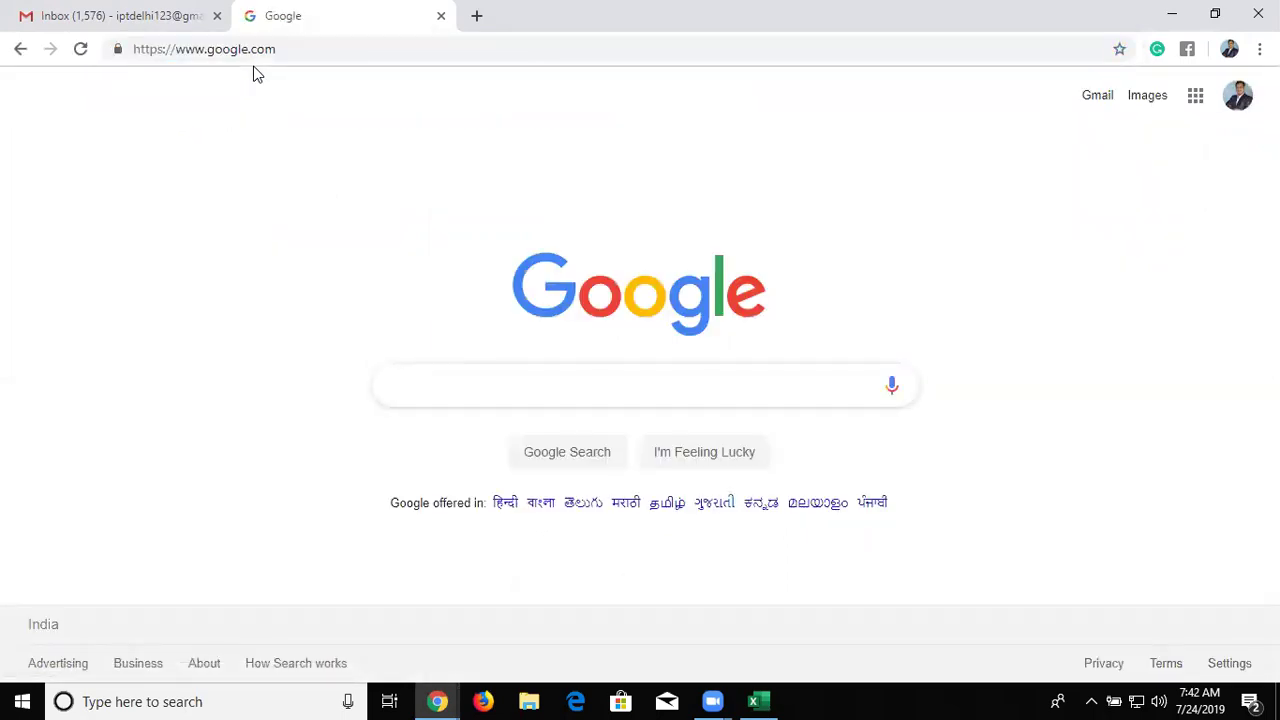
Search Google for 'keyboard' via the suggestion list and show the Images results
type("key")
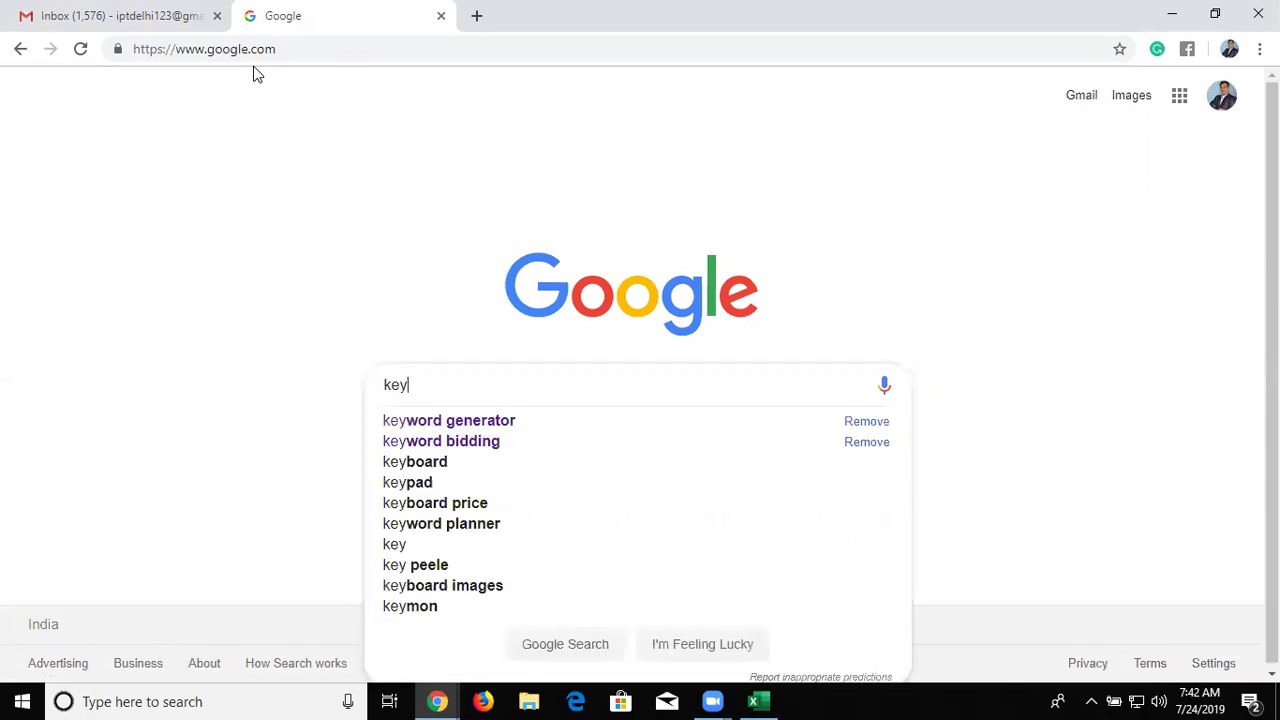
key("Down")
key("Down")
key("Down")
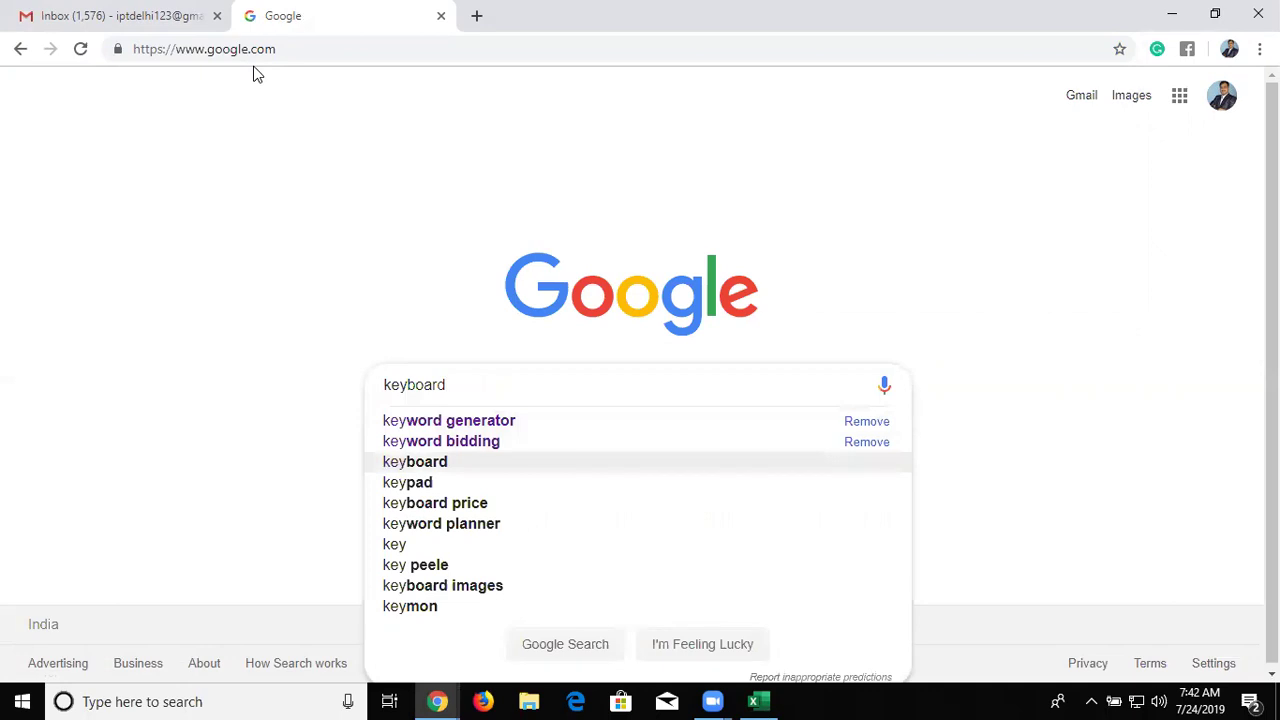
key("Return")
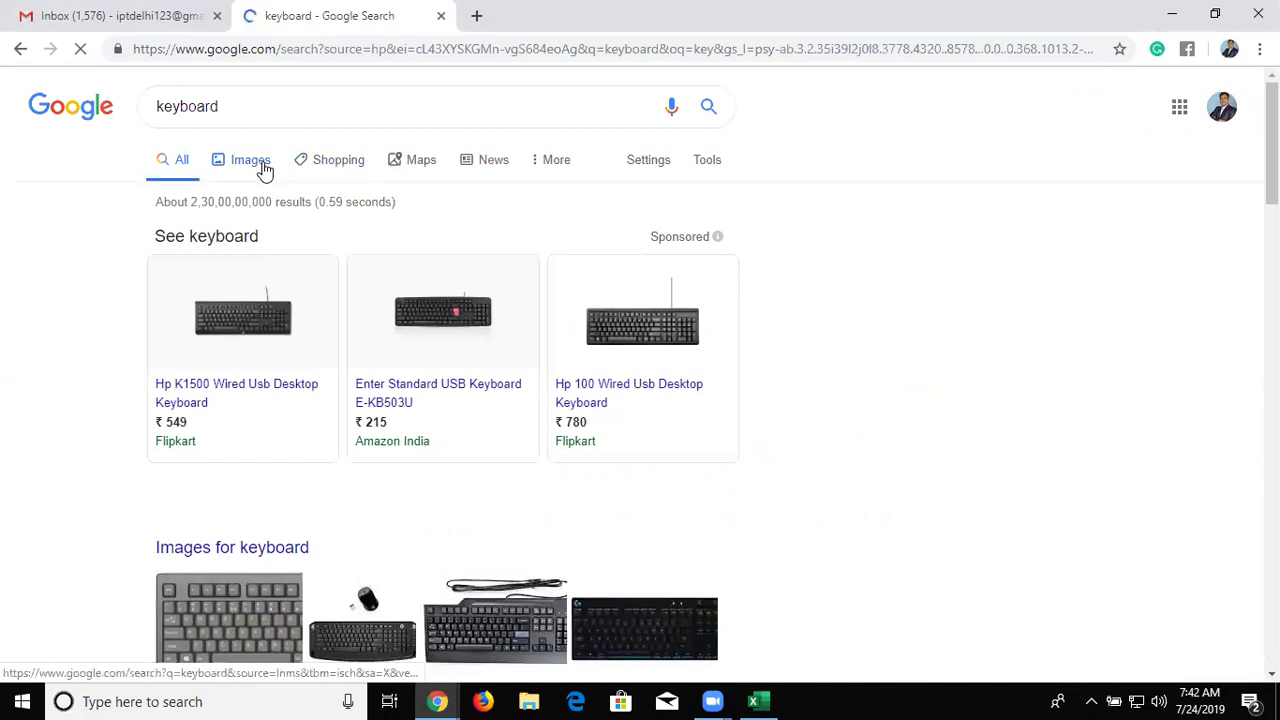
left_click(263, 168)
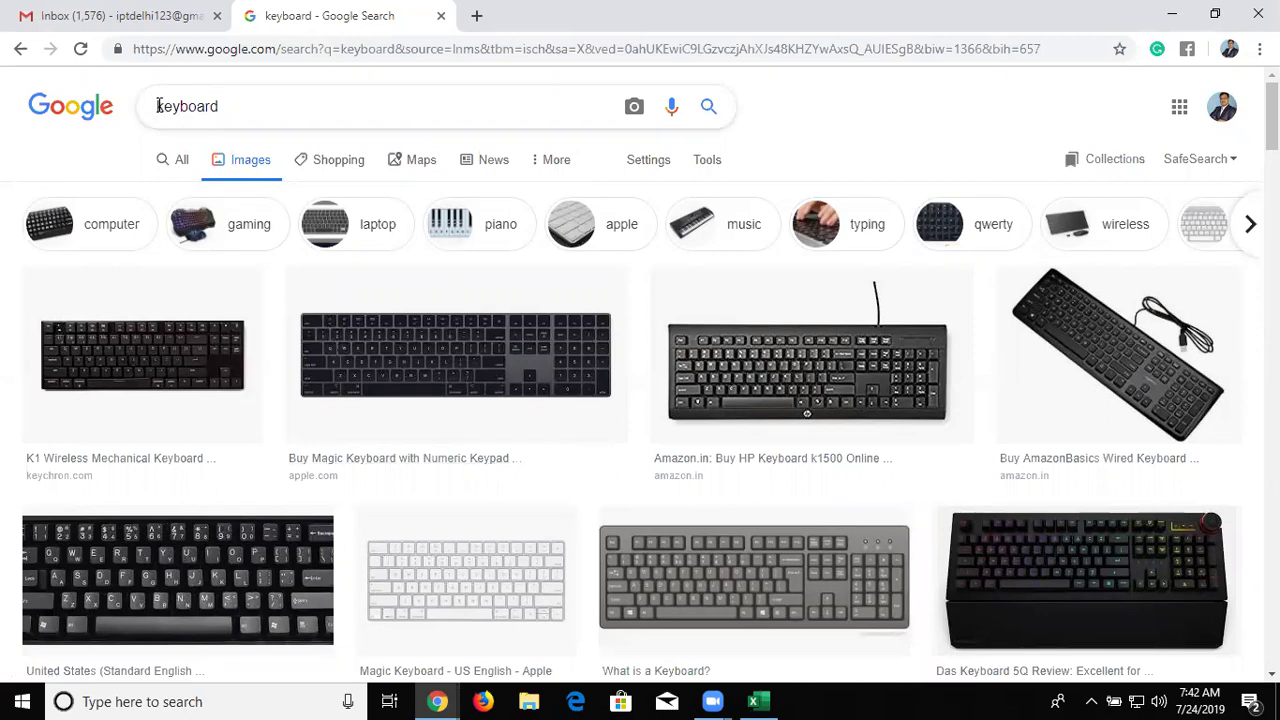
Change the image search to 'laptop keyboard', then briefly preview the Microsoft Surface keyboard image
left_click(157, 106)
type("la")
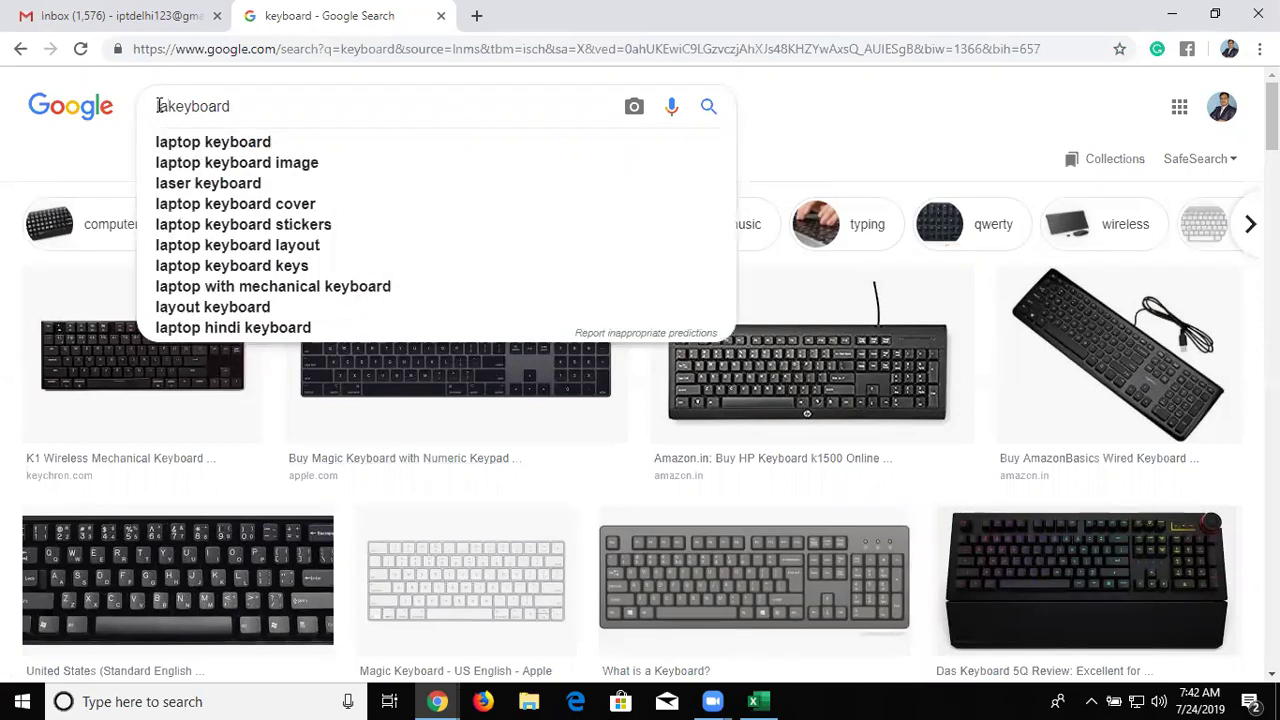
key("Down")
key("Return")
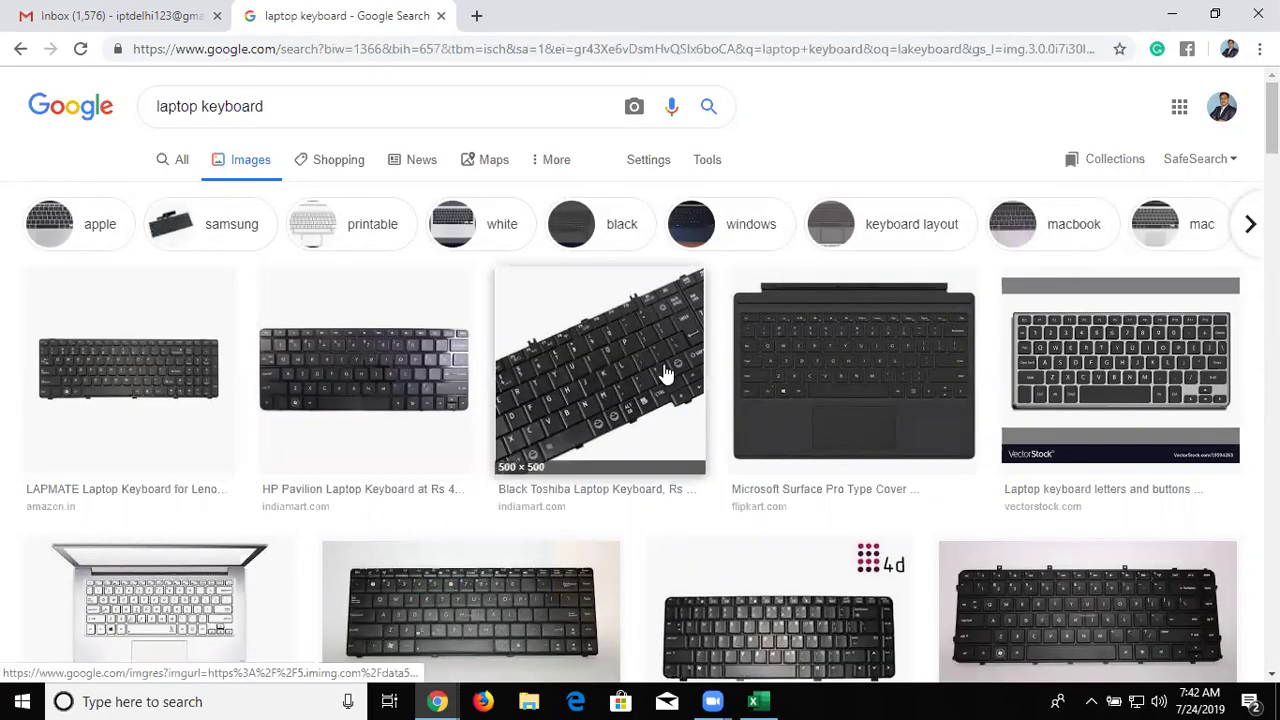
left_click(913, 401)
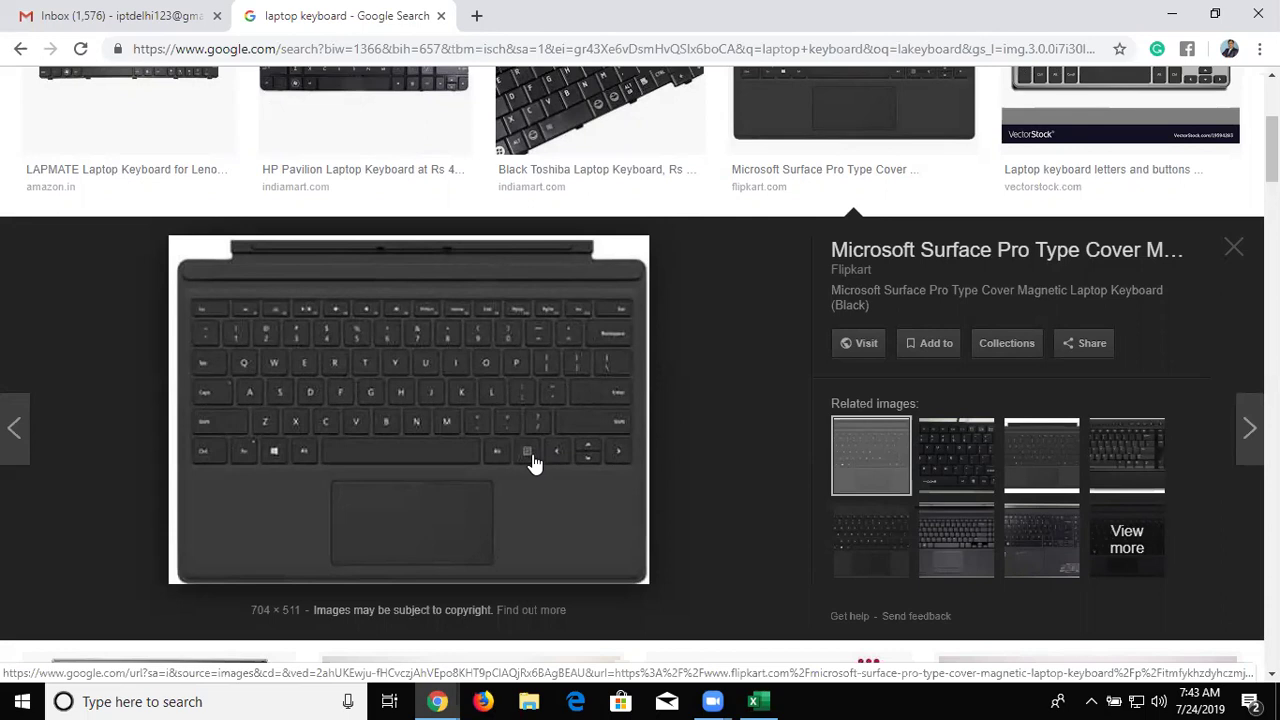
key("Escape")
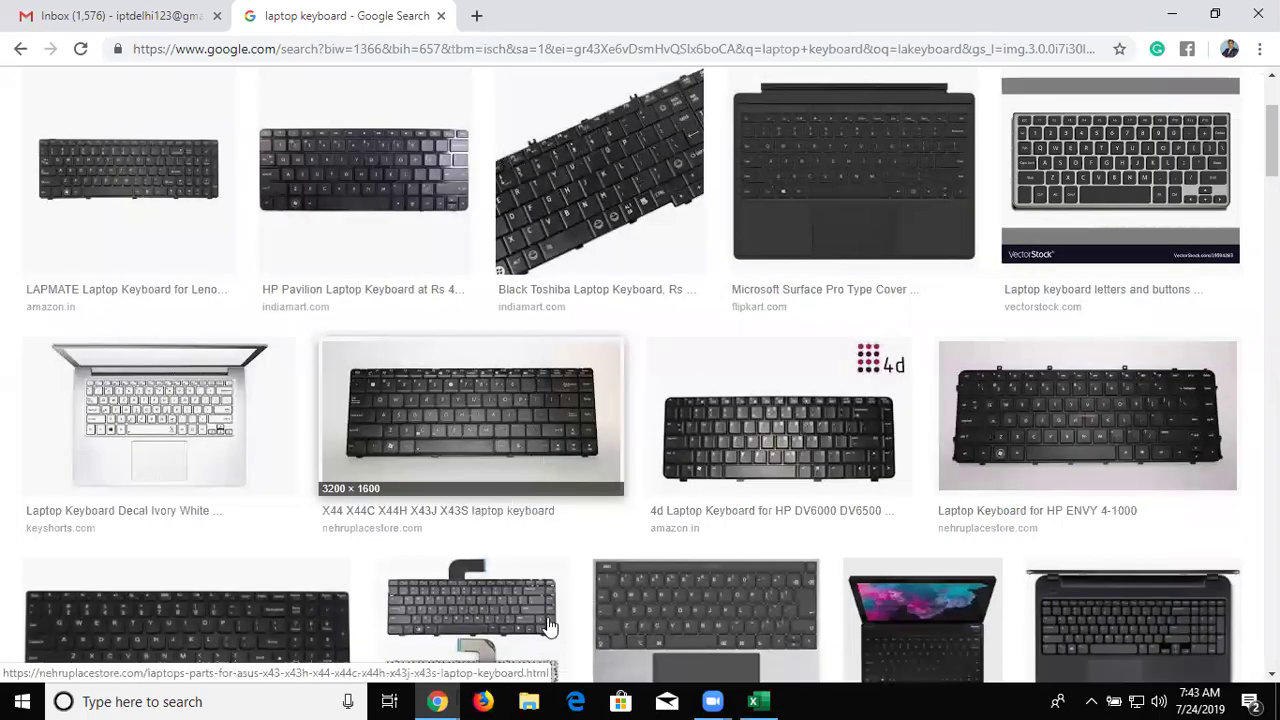
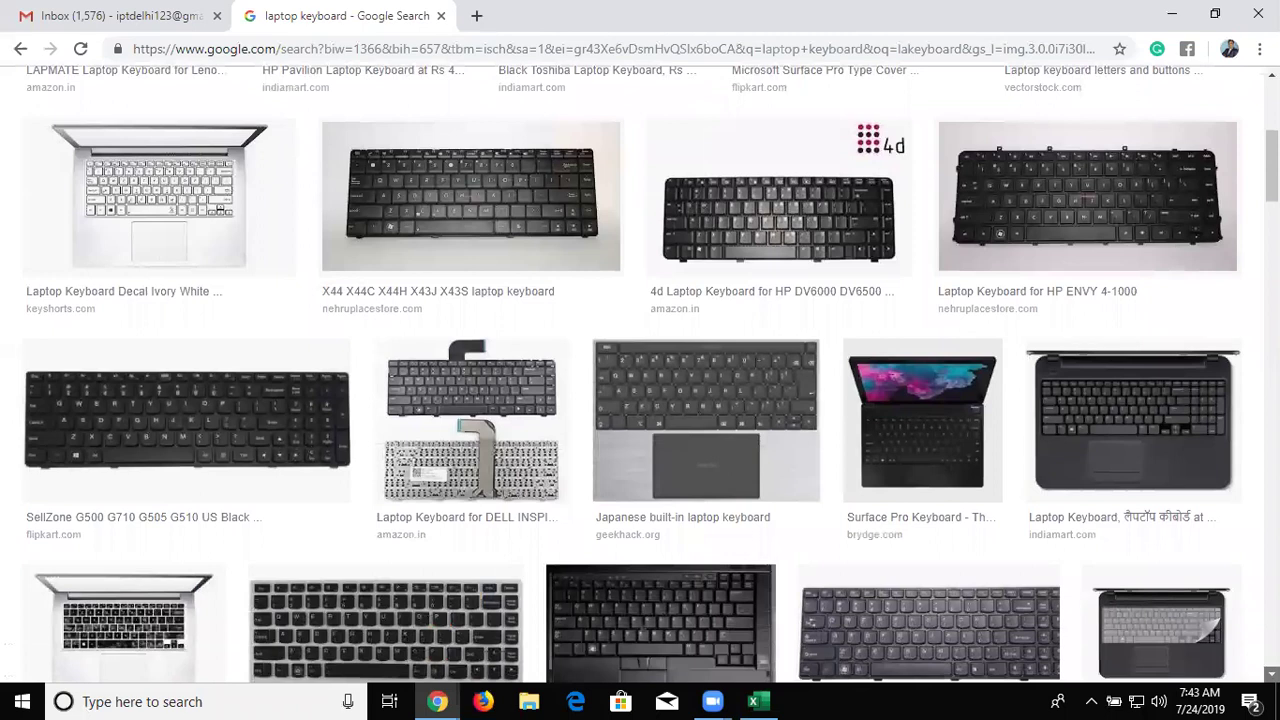
key("Down")
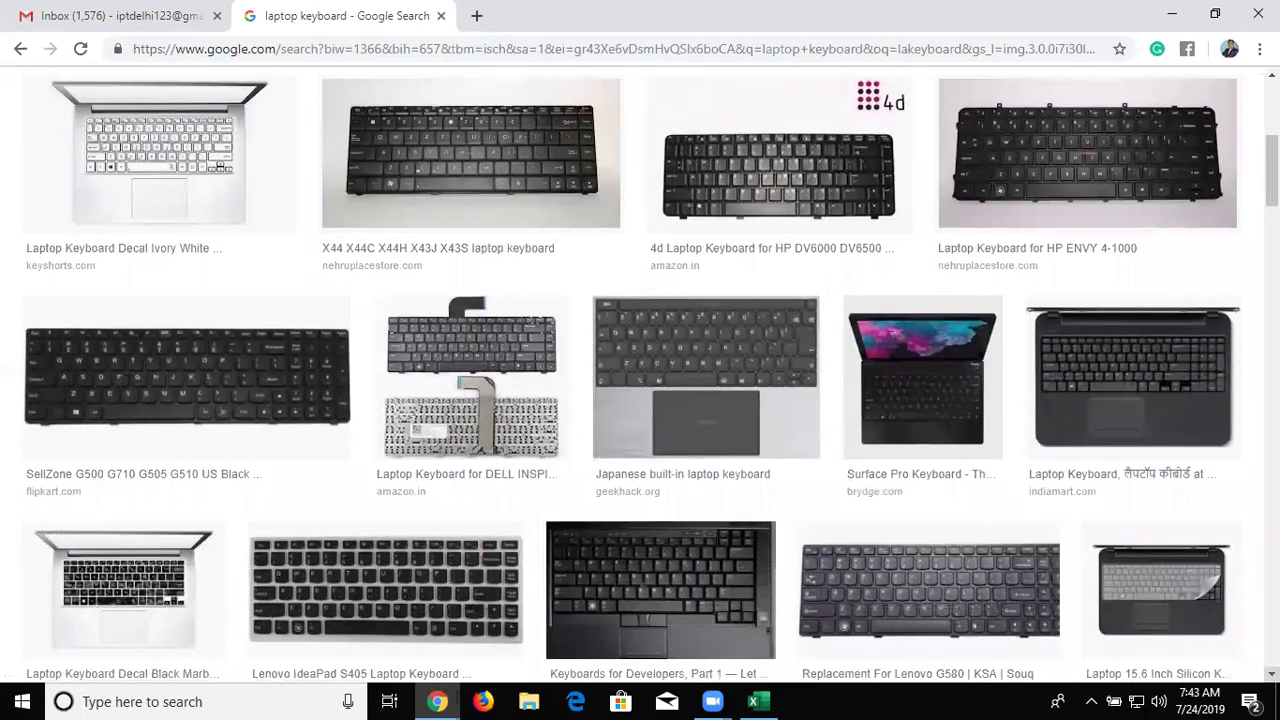
Preview the Japanese keyboard image, close it, and scroll through the laptop keyboard results
left_click(770, 397)
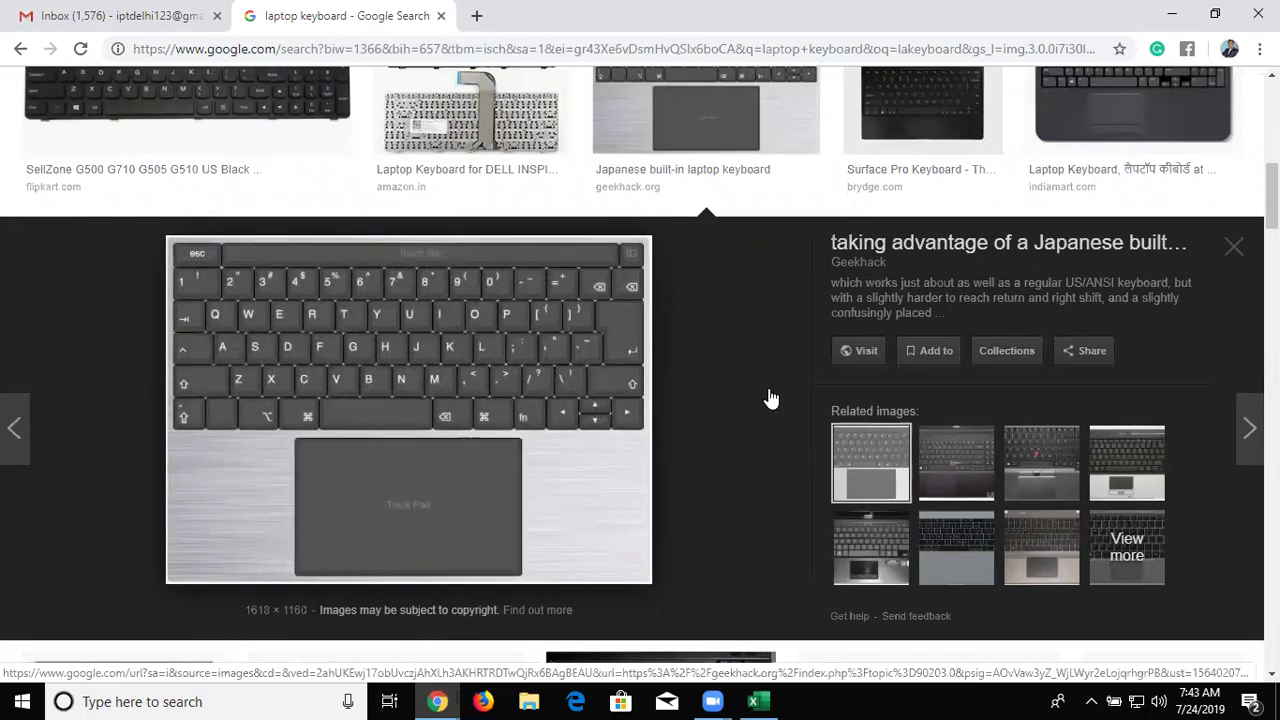
key("Escape")
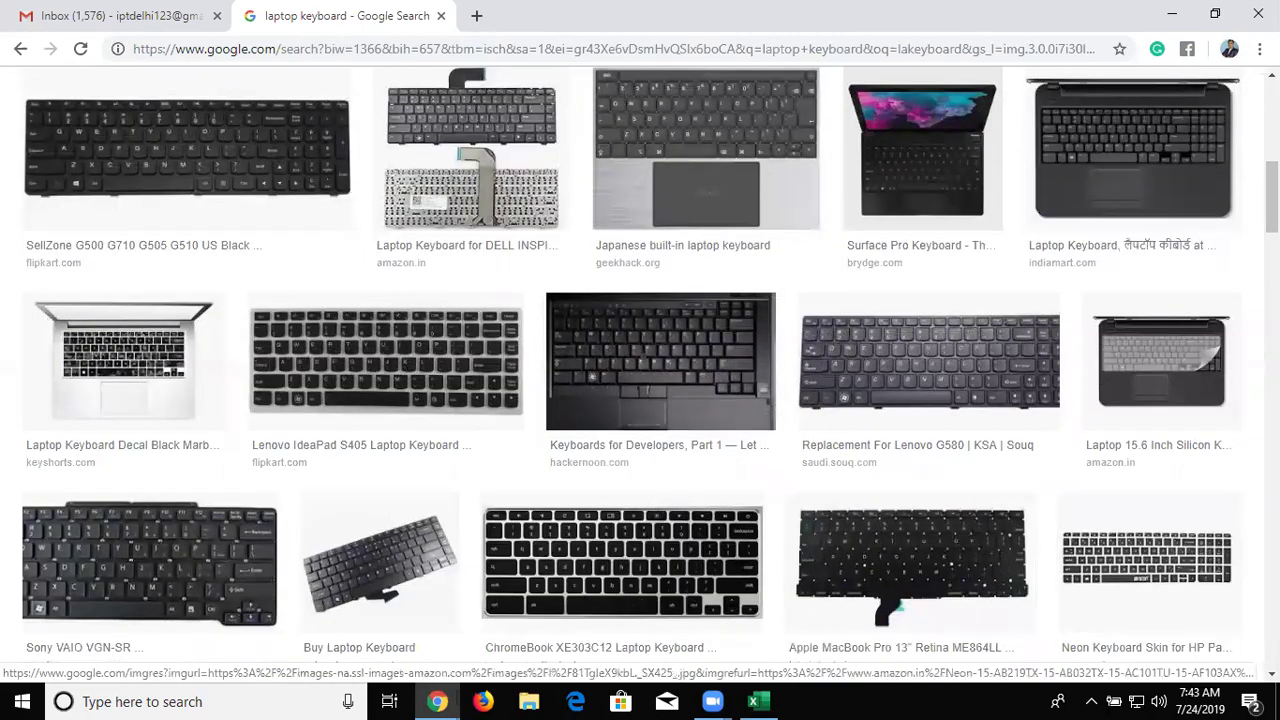
scroll(1157, 625, "down", 2)
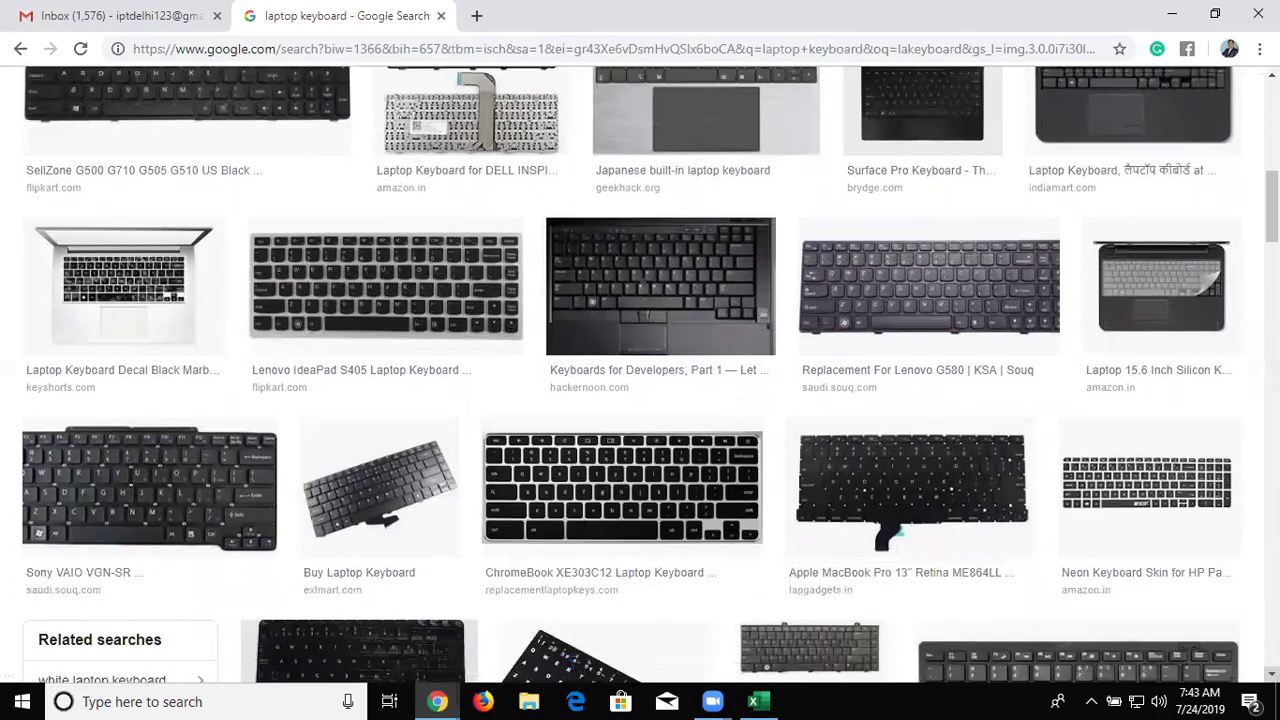
scroll(1157, 625, "down", 1)
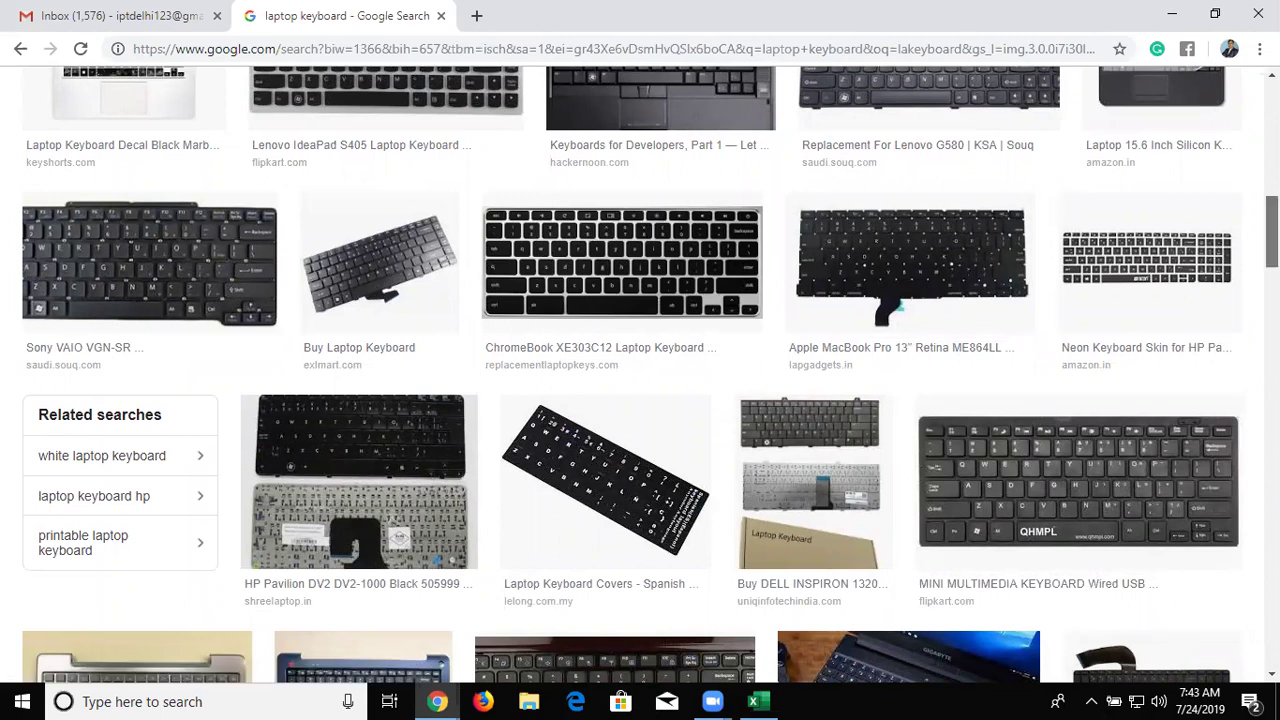
scroll(640, 374, "down", 1)
scroll(640, 374, "down", 2)
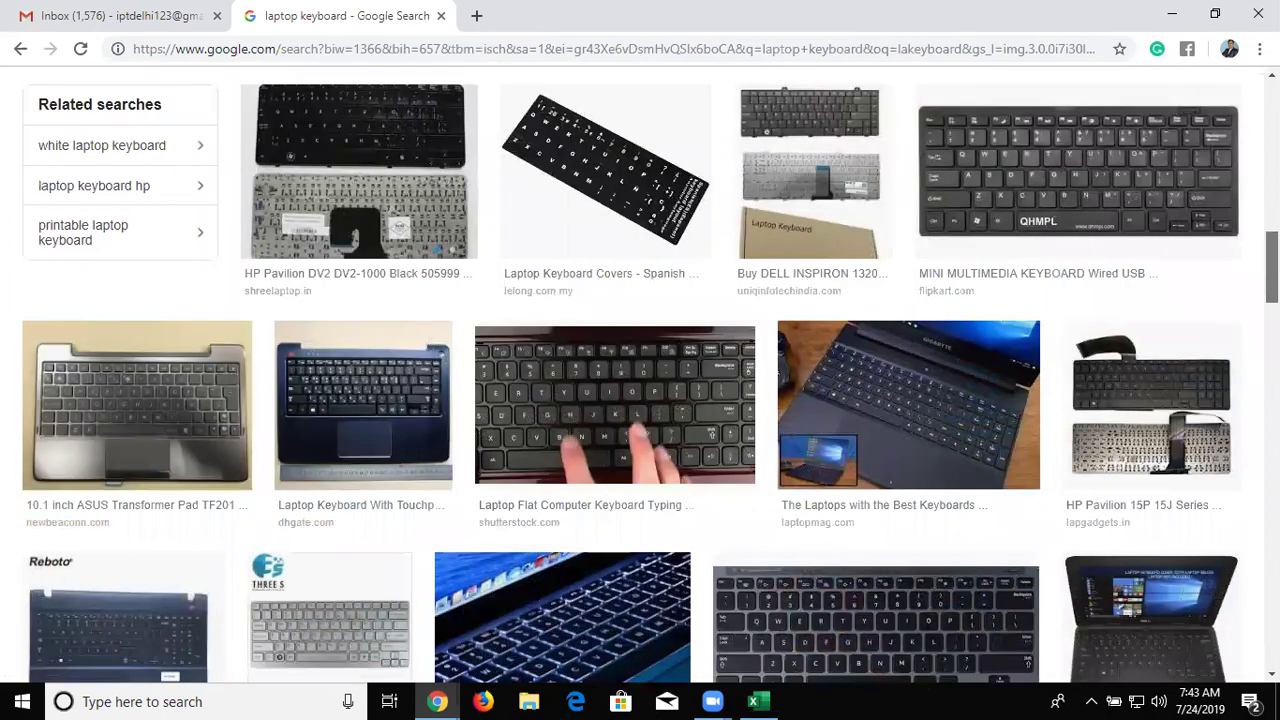
scroll(650, 380, "down", 1)
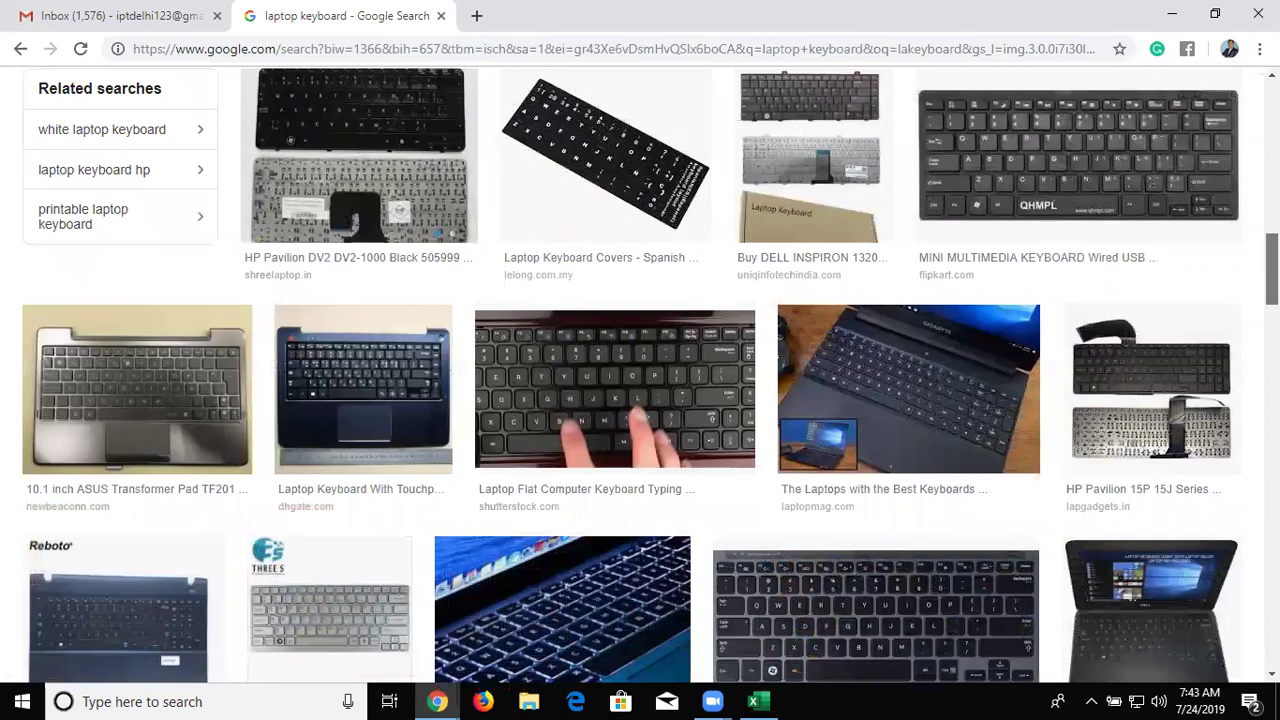
scroll(650, 374, "up", 4)
scroll(650, 374, "up", 5)
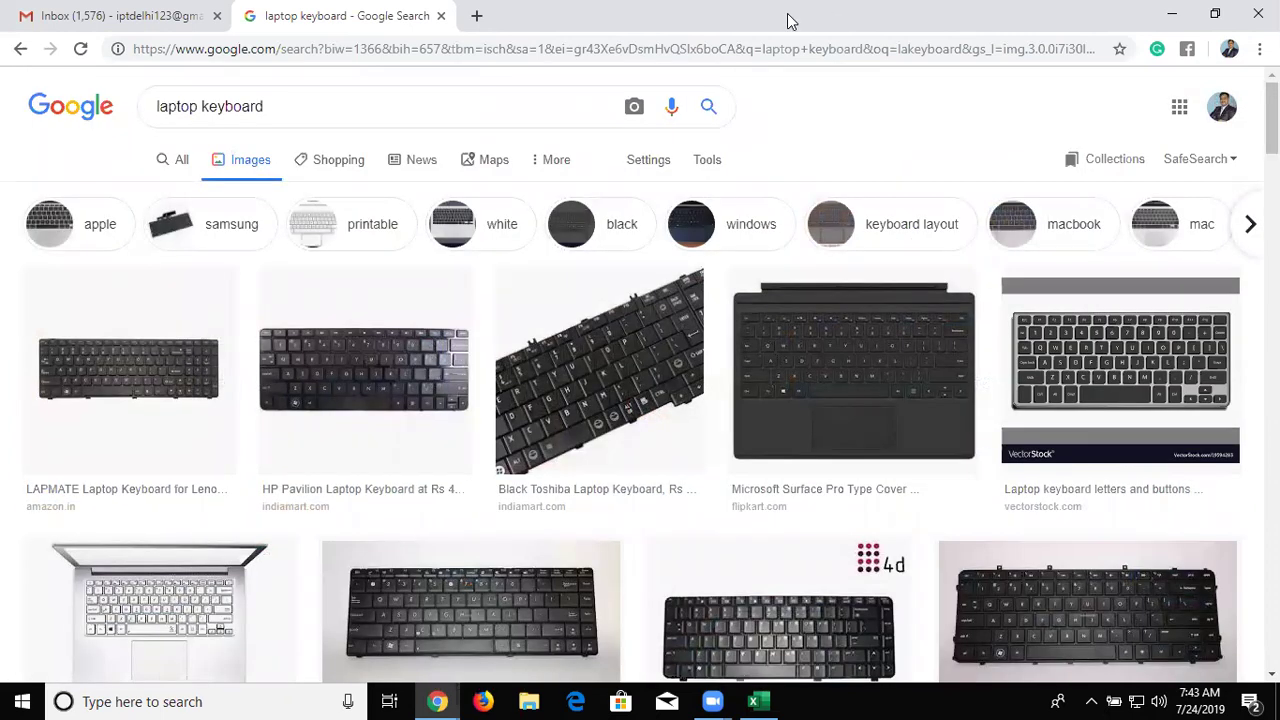
Replace the query with 'hp gaming laptop omen kebord' and run the image search
triple_click(141, 113)
type("hp ")
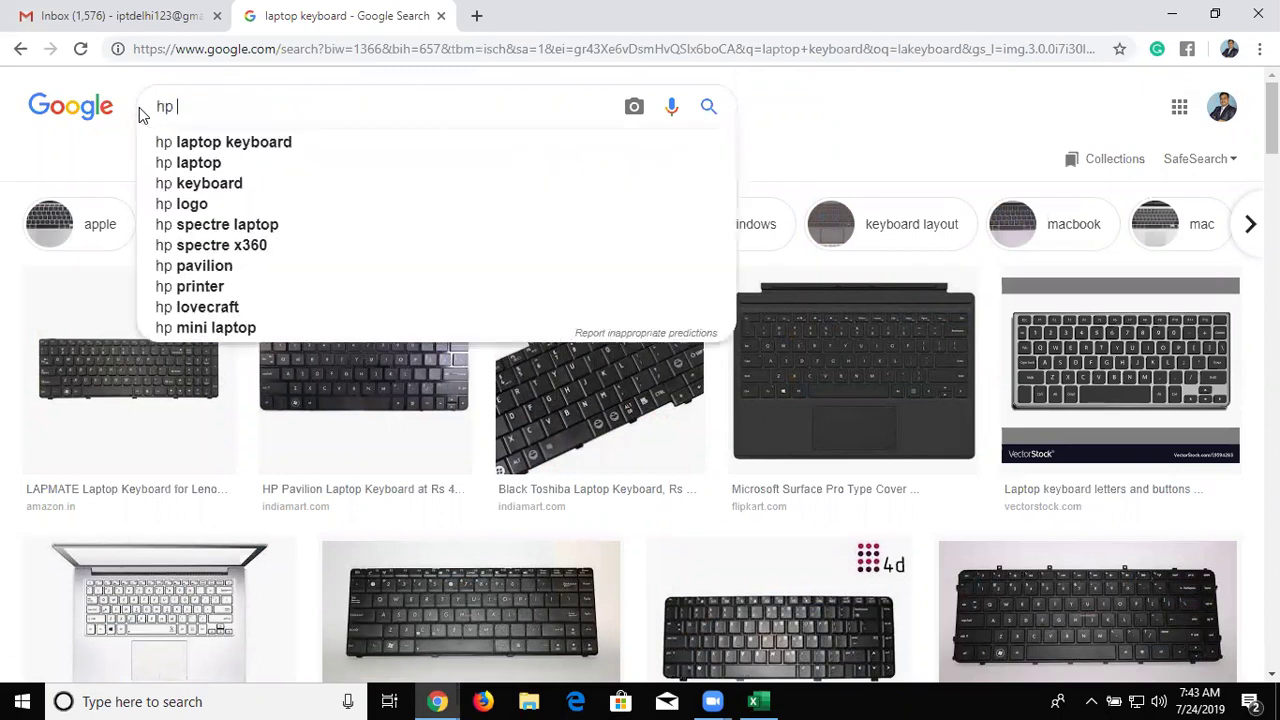
type("gi")
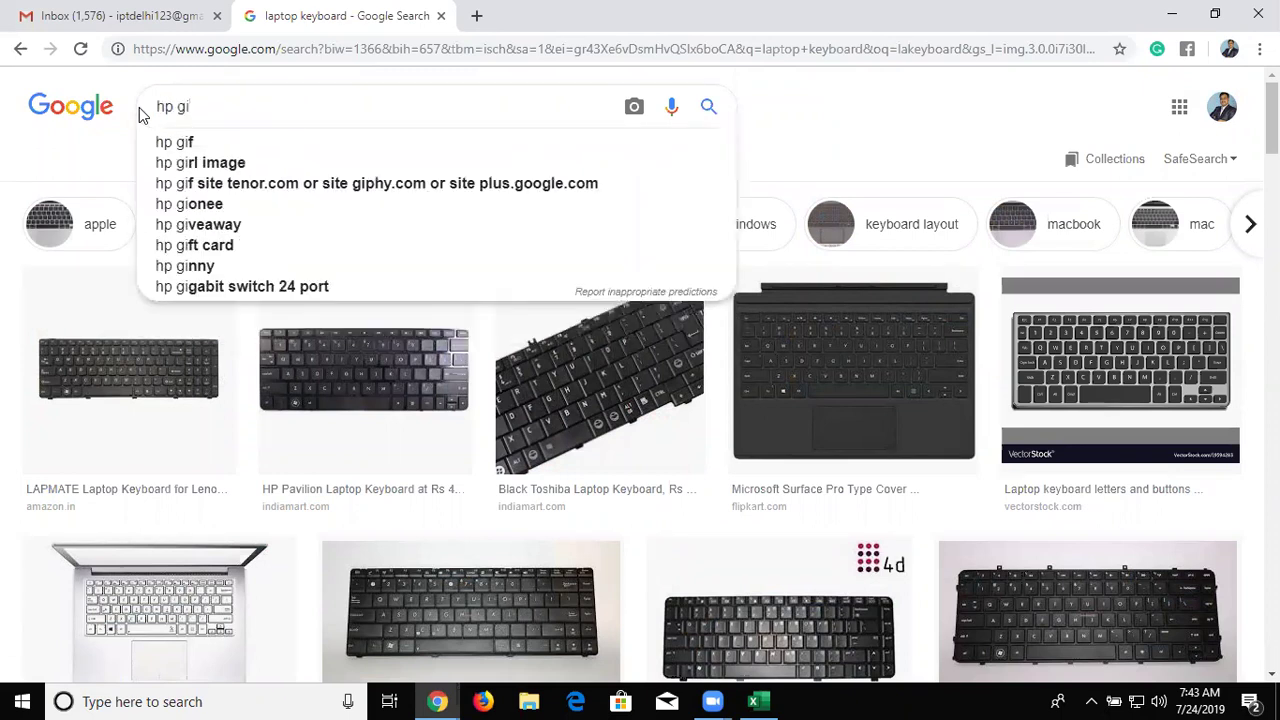
key("BackSpace")
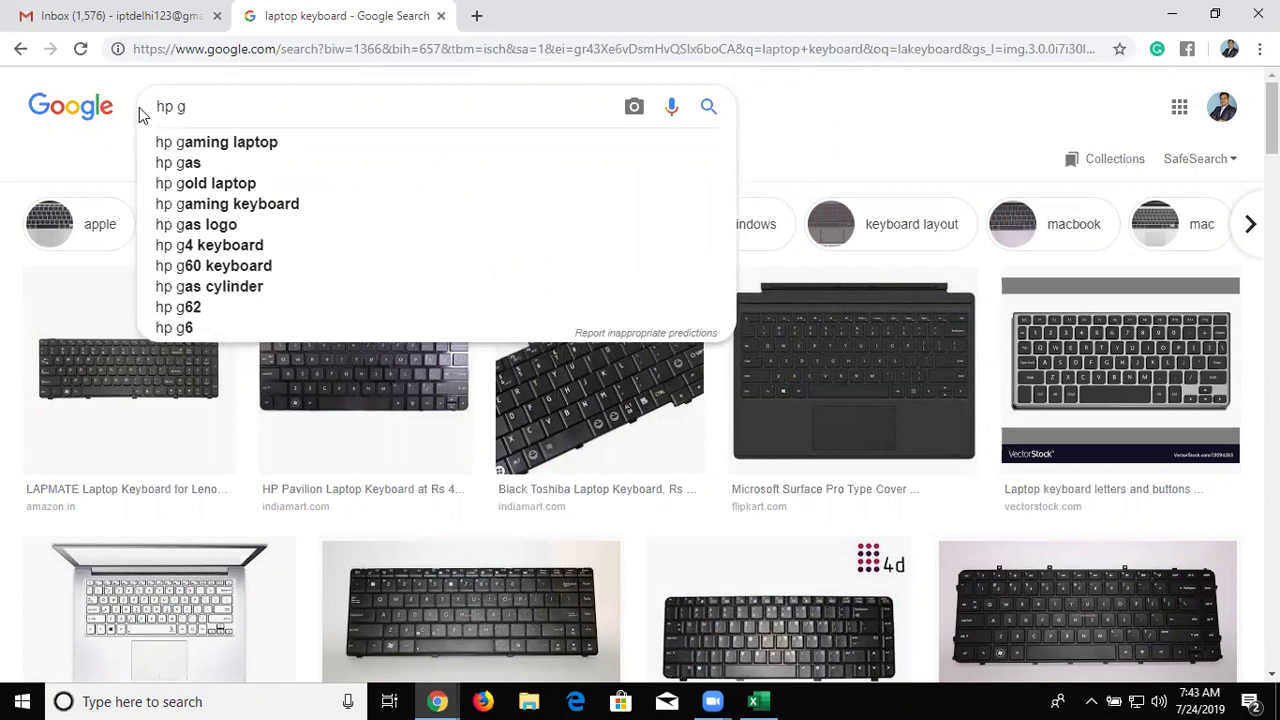
key("Down")
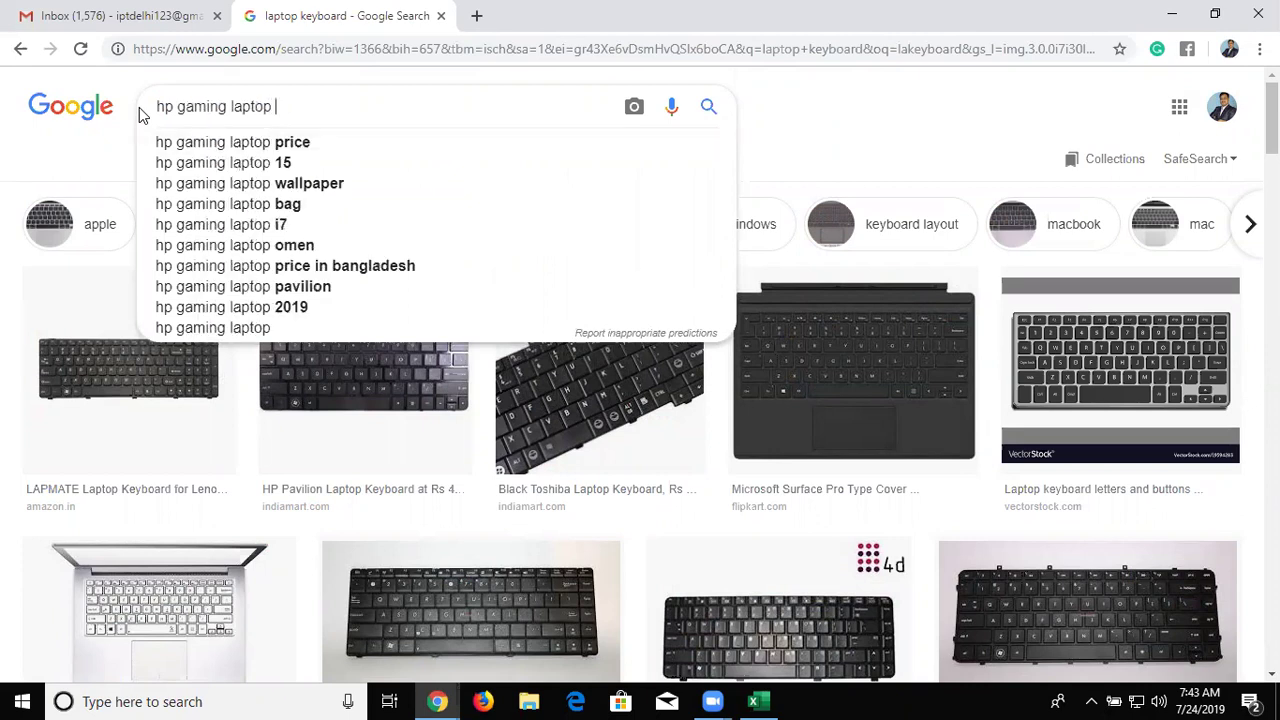
type("omen ")
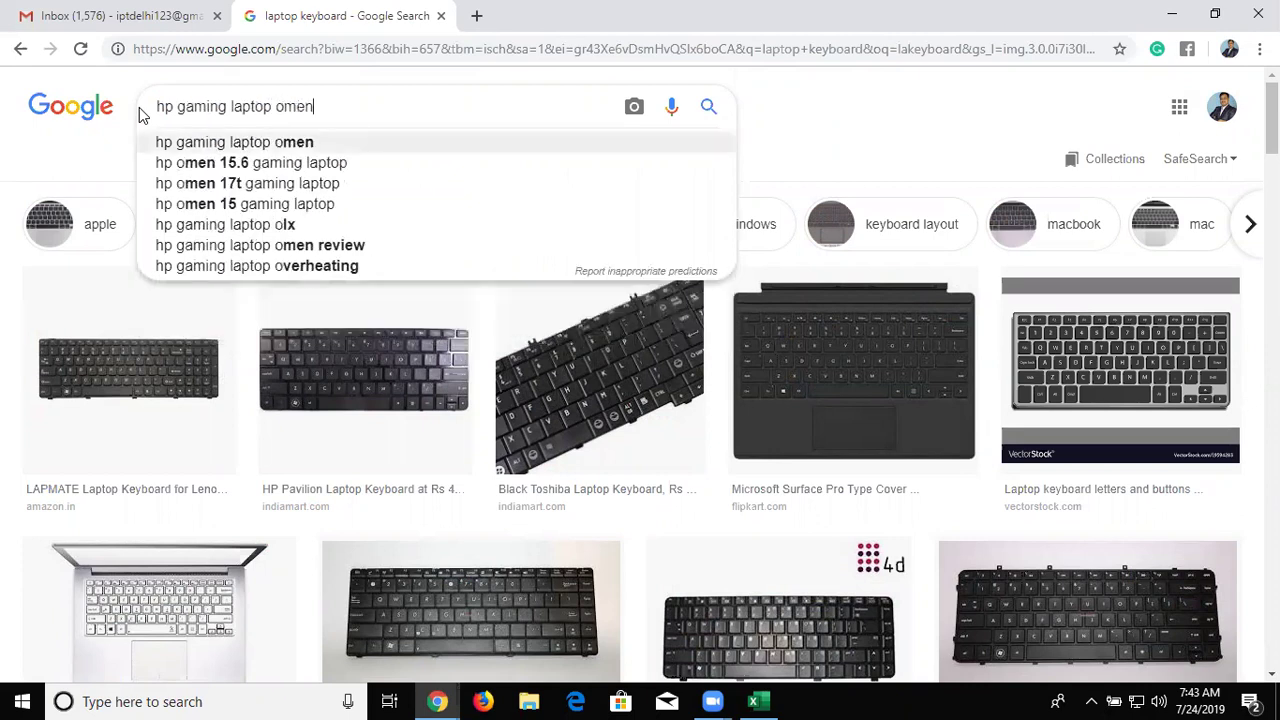
type("k")
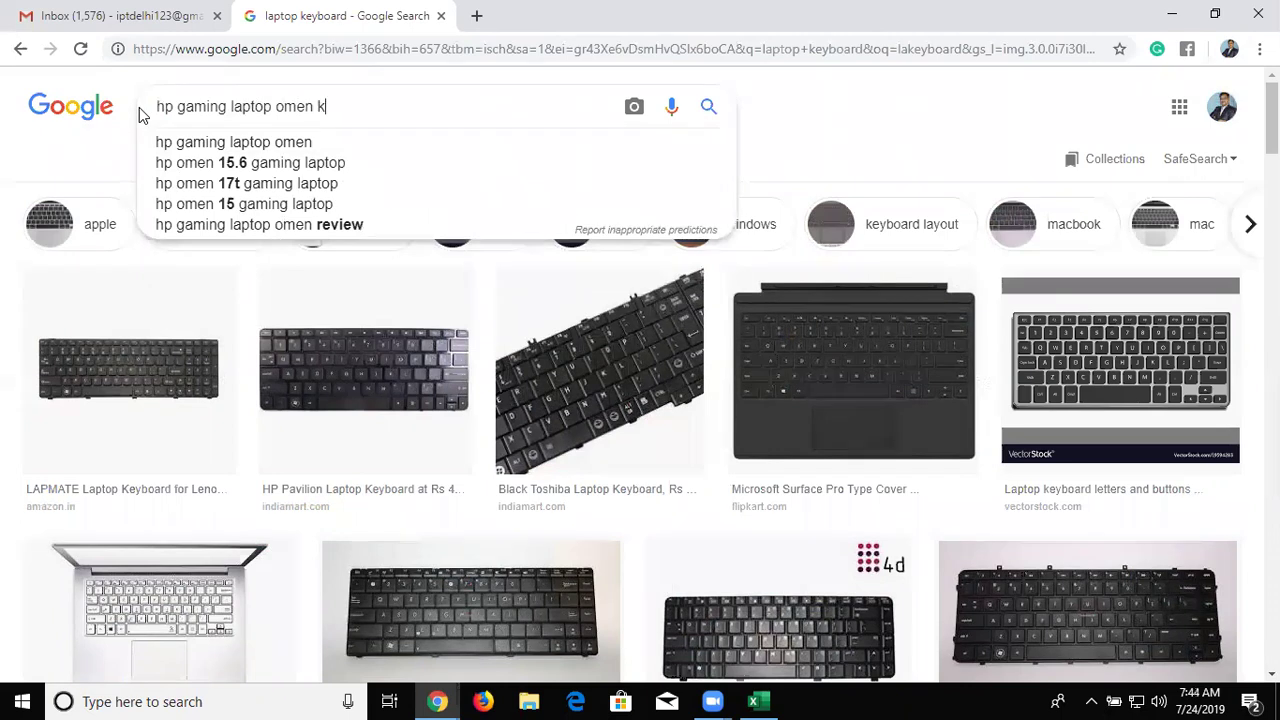
type("ebor")
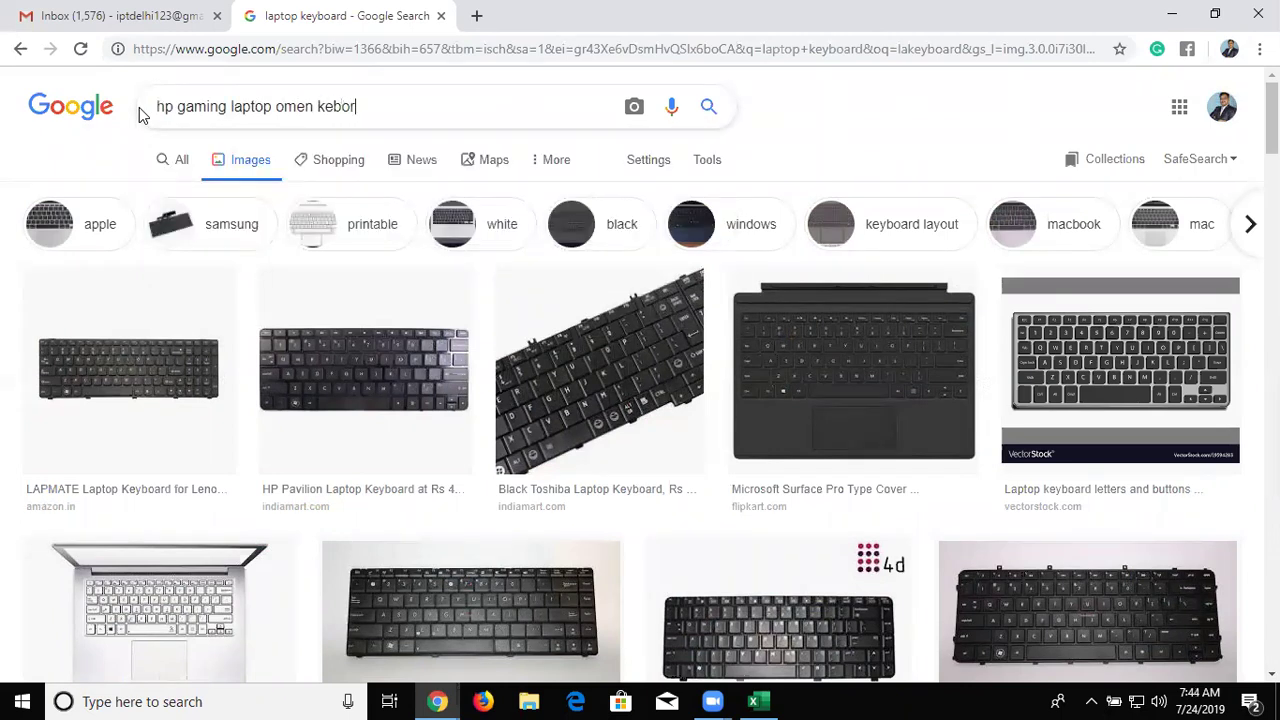
type("d")
key("Return")
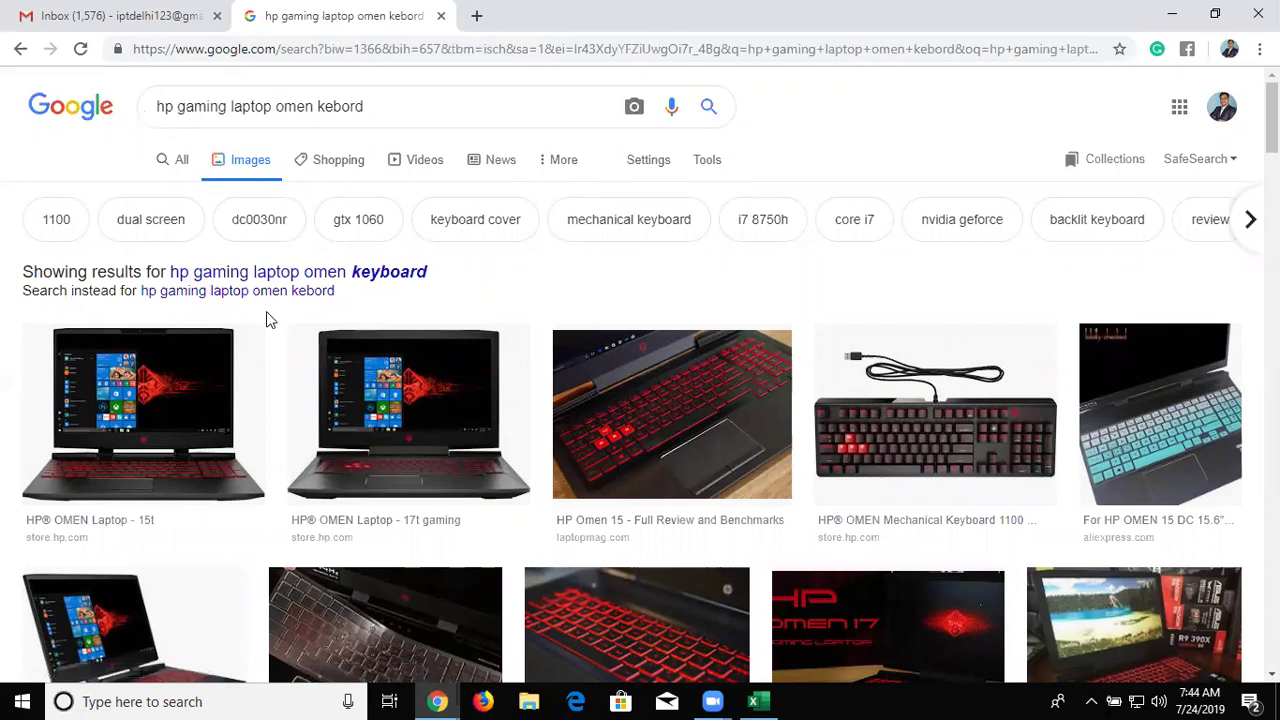
Preview the HP Omen 15 review and Digital Trends images, then minimize Chrome to the desktop
left_click(660, 452)
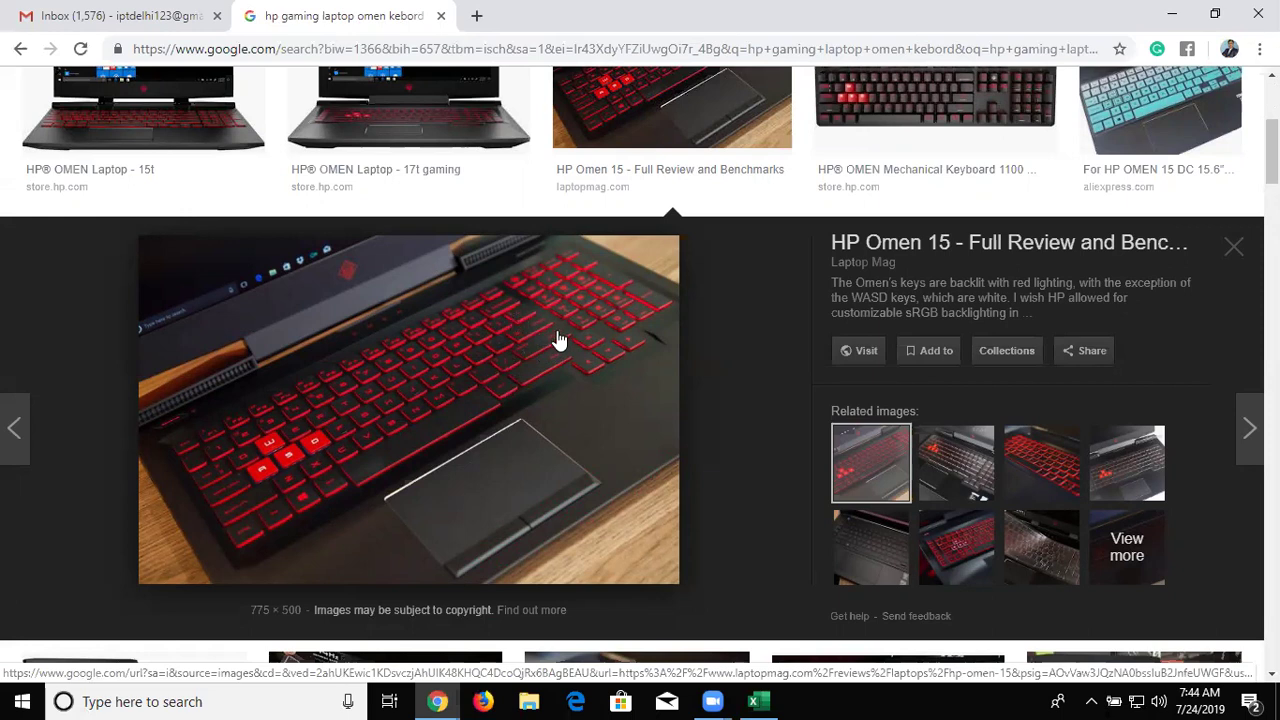
key("Escape")
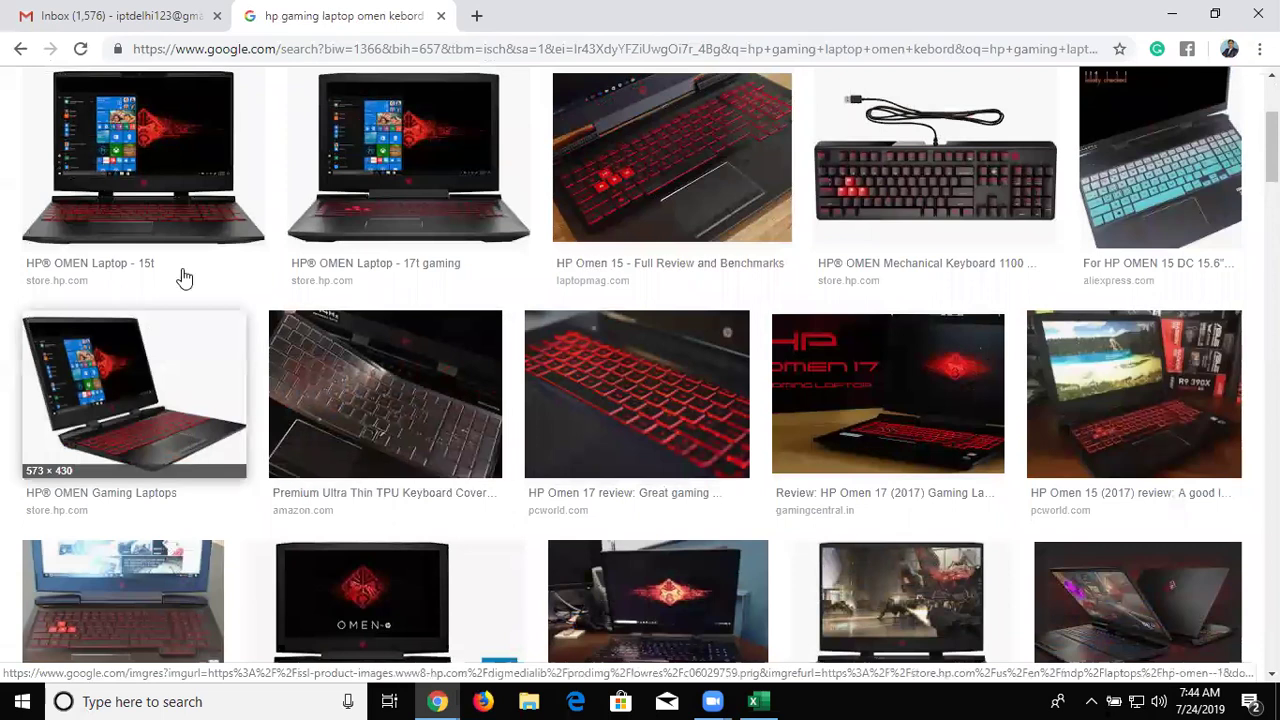
left_click(183, 632)
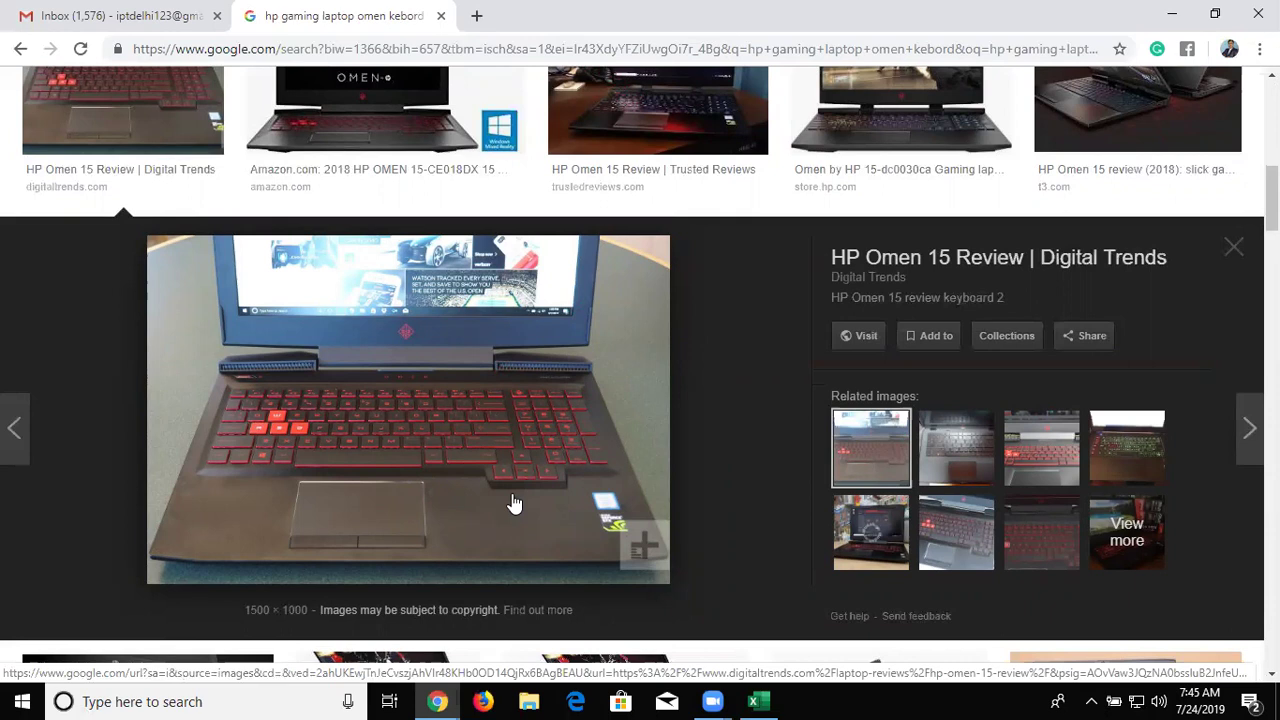
key("Escape")
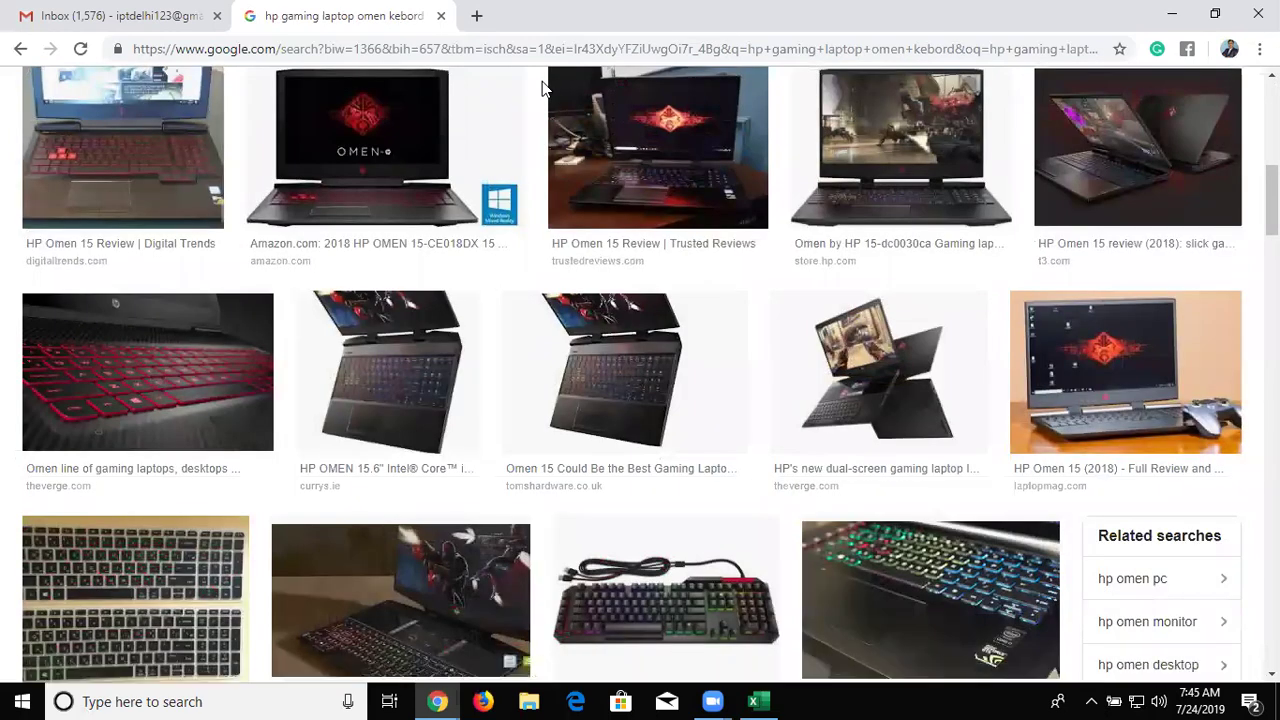
key("super+d")
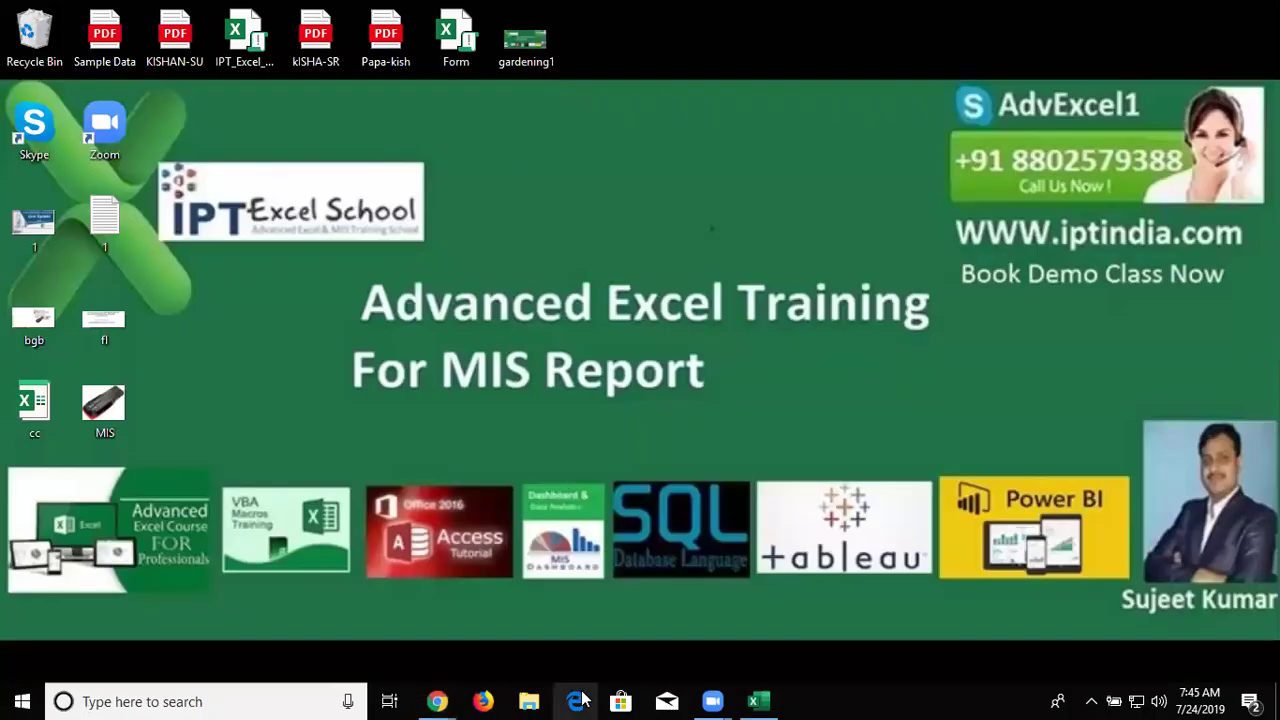
Bring the Excel workbook forward and bring up the context menu for cell E16
left_click(755, 700)
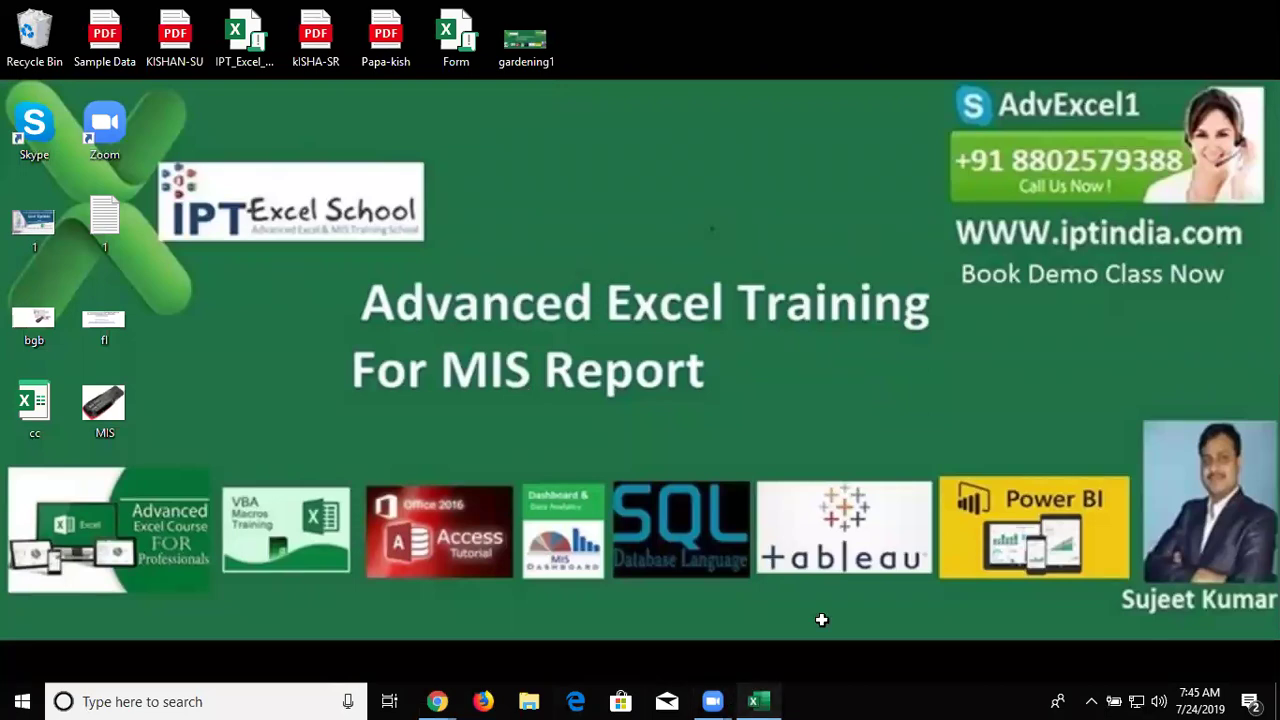
left_click(362, 486)
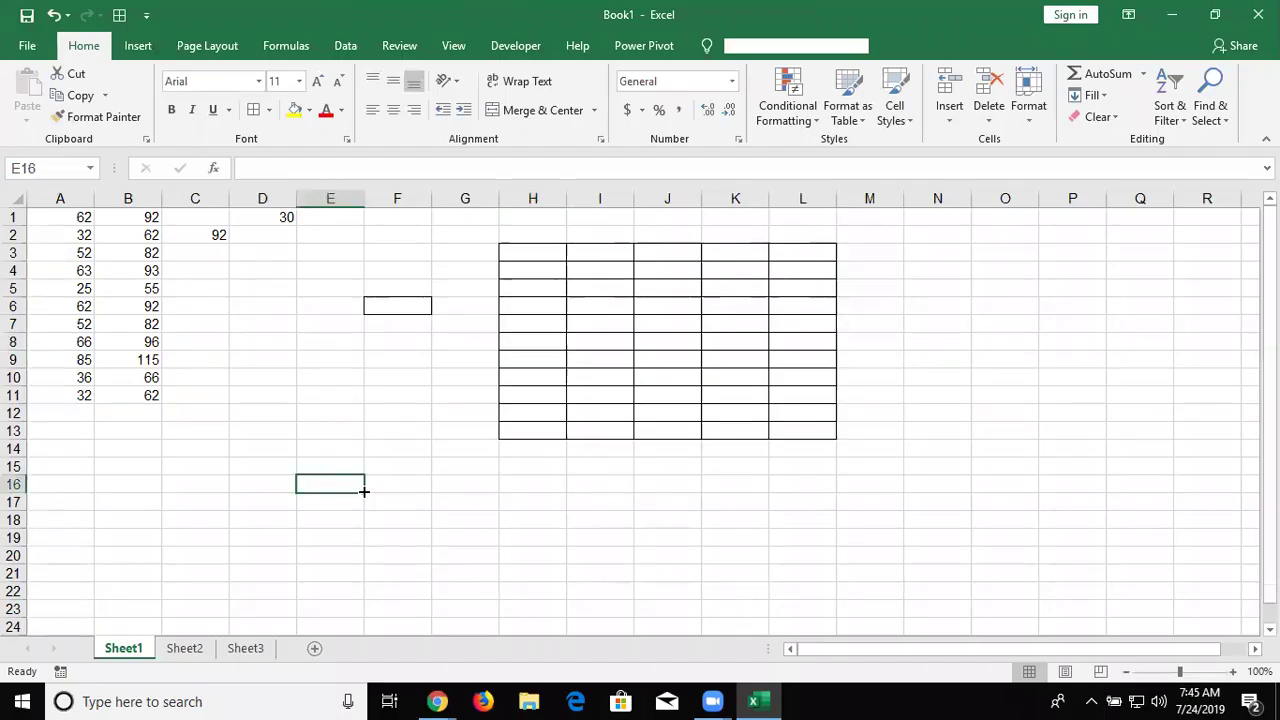
right_click(366, 496)
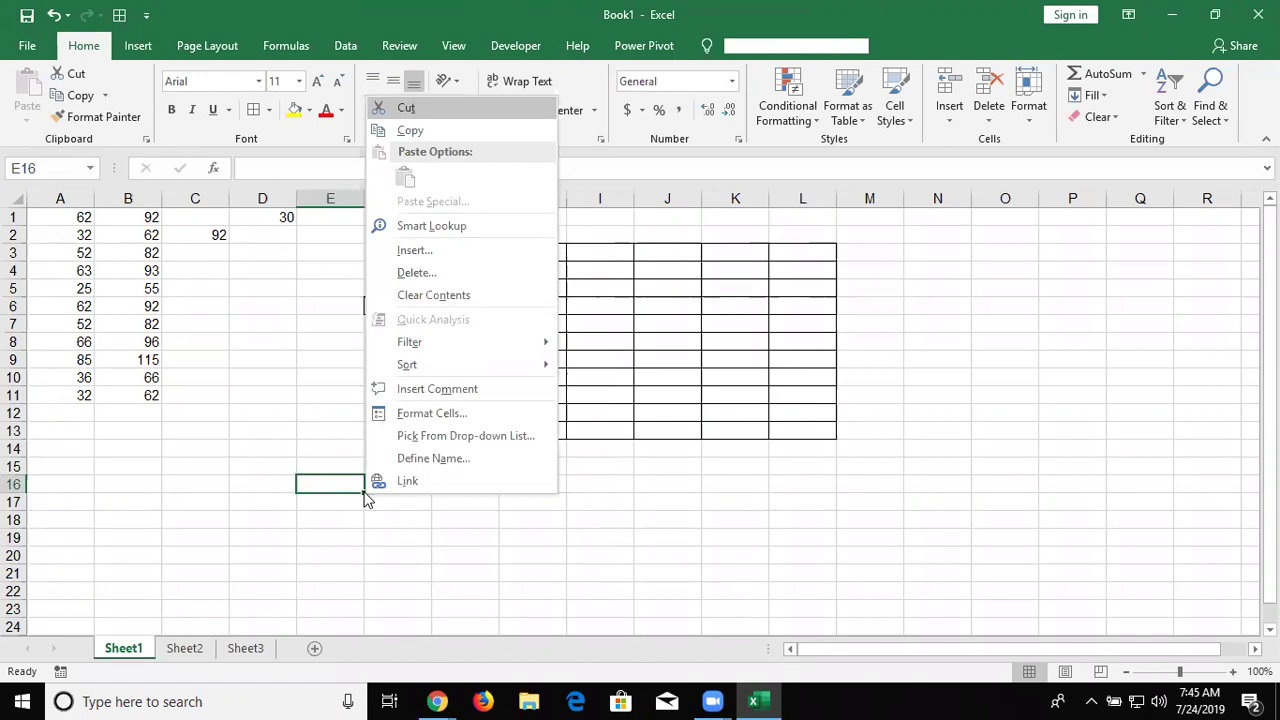
Open and close Format Cells without changes, then bring up the context menu for H6
key("Escape")
key("ctrl+1")
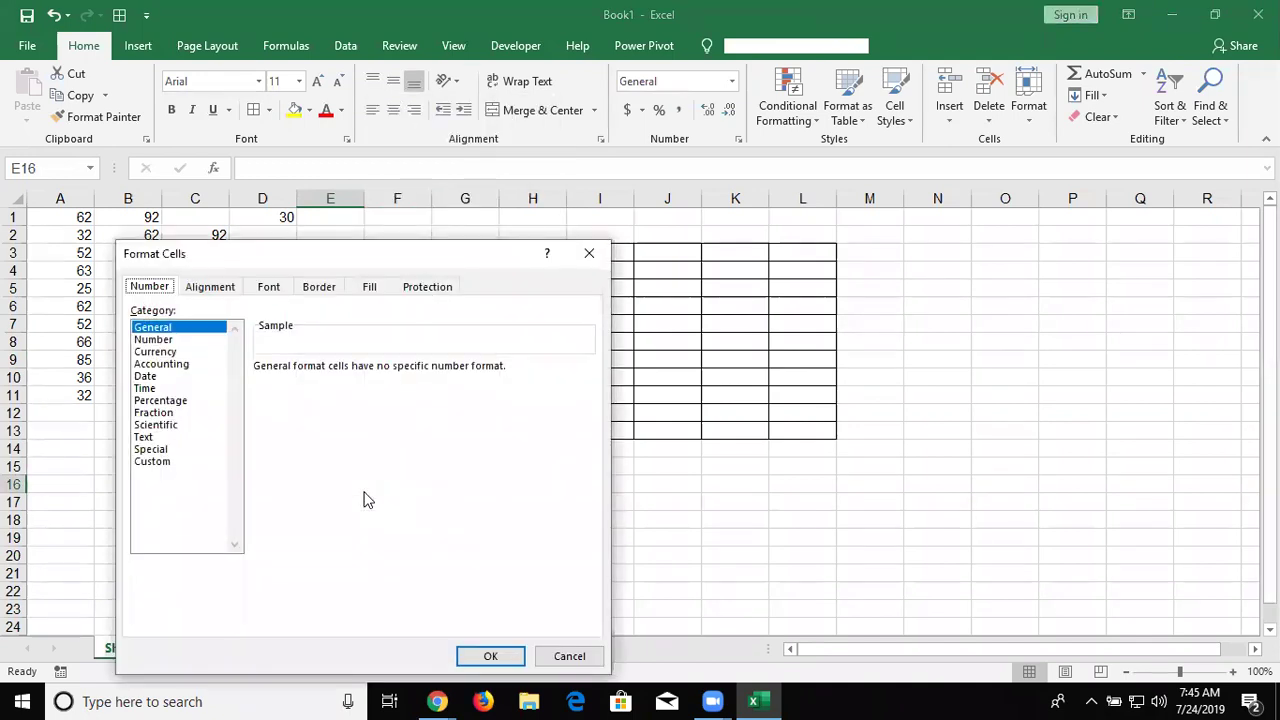
key("Escape")
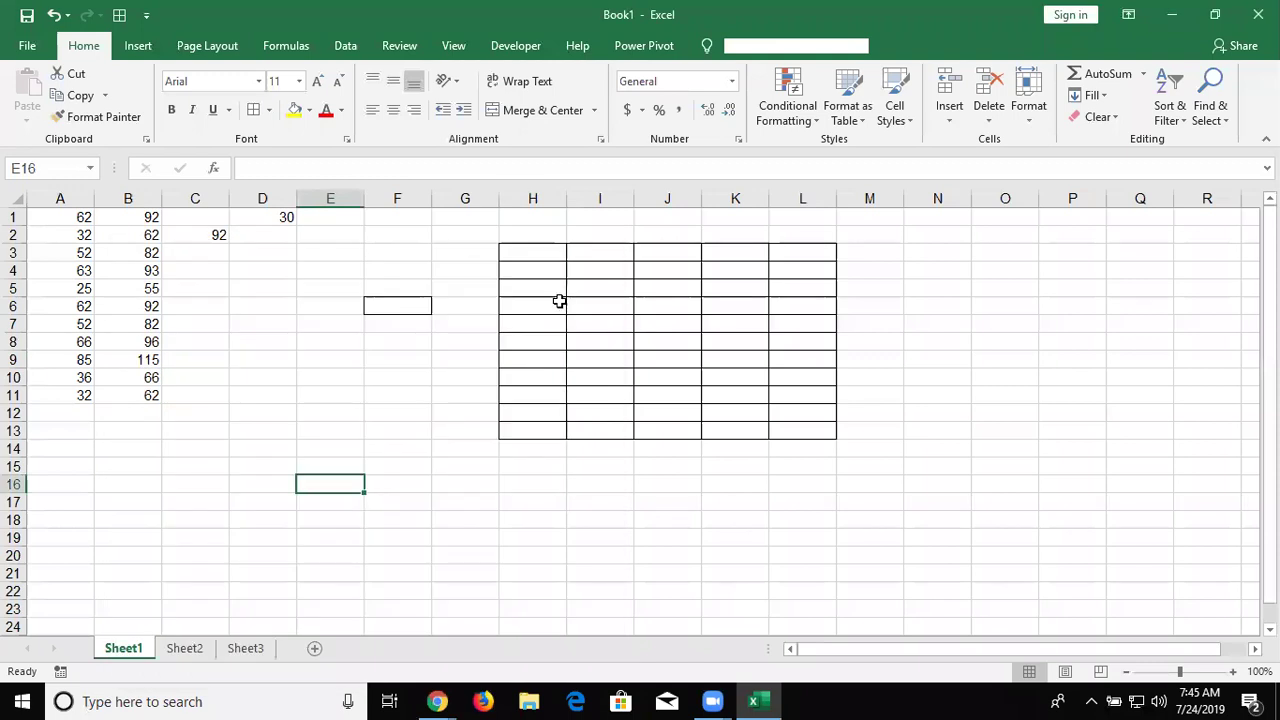
left_click(559, 301)
right_click(560, 306)
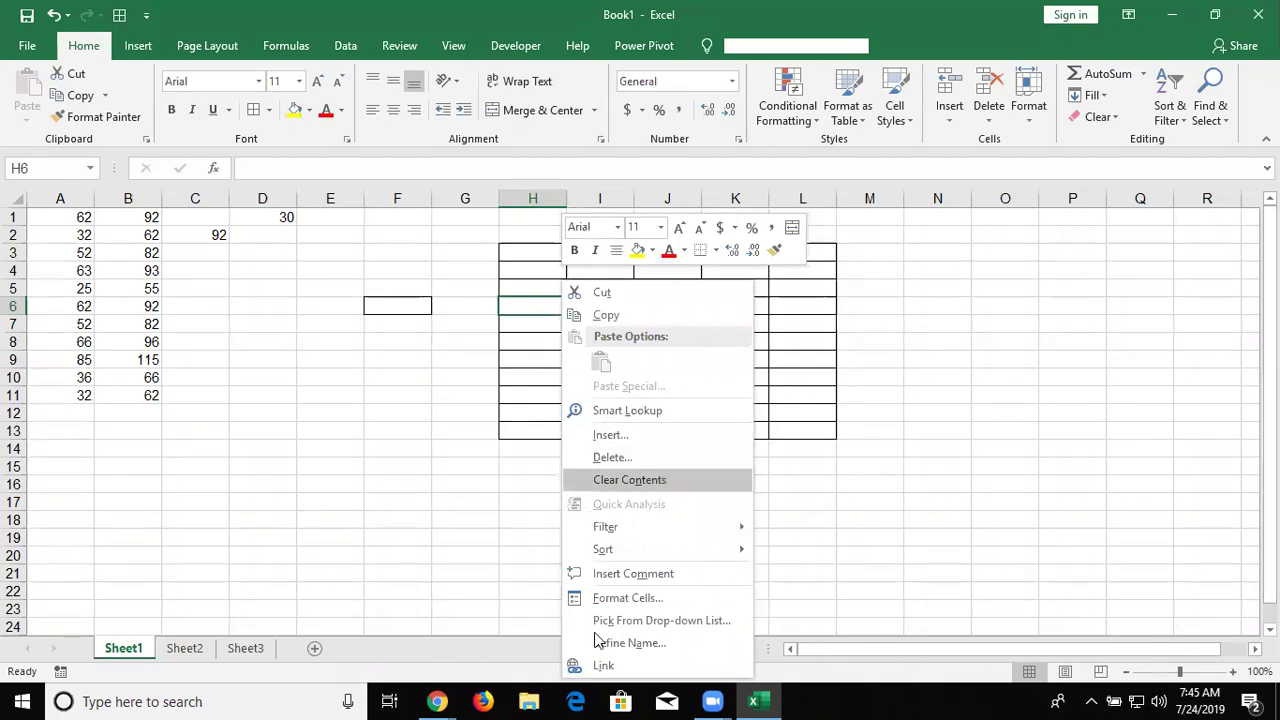
key("f")
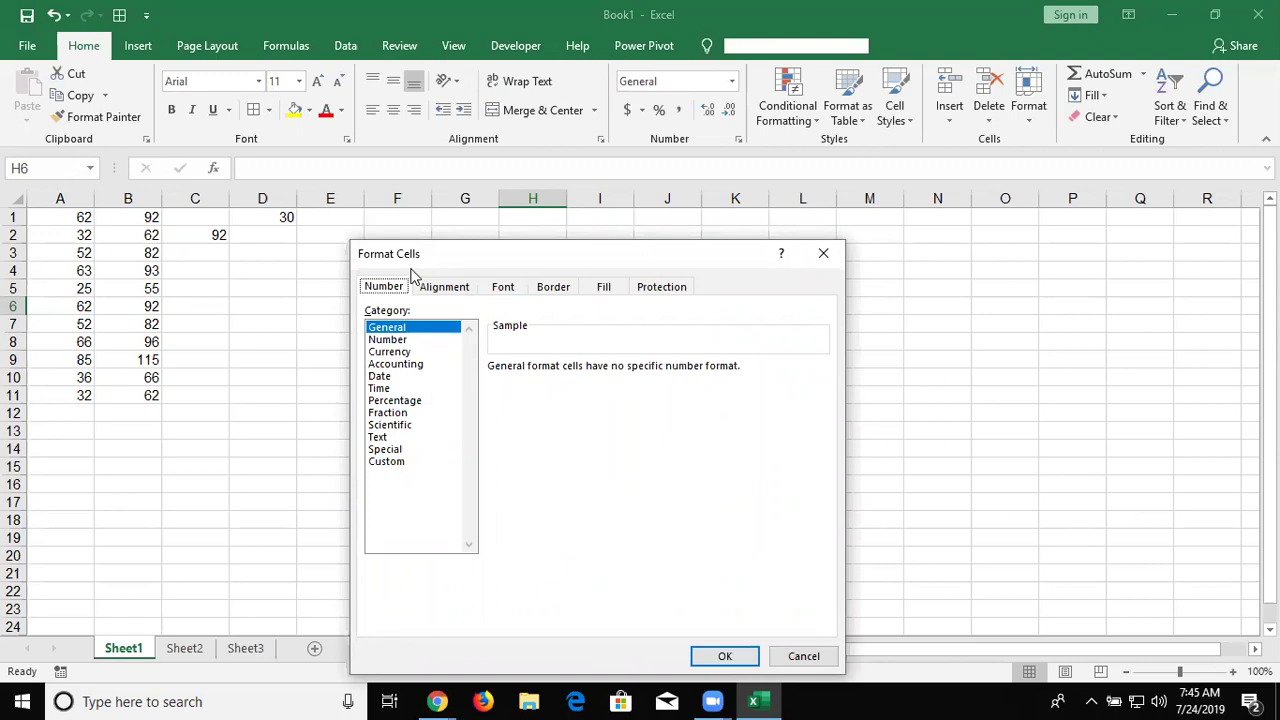
key("Down")
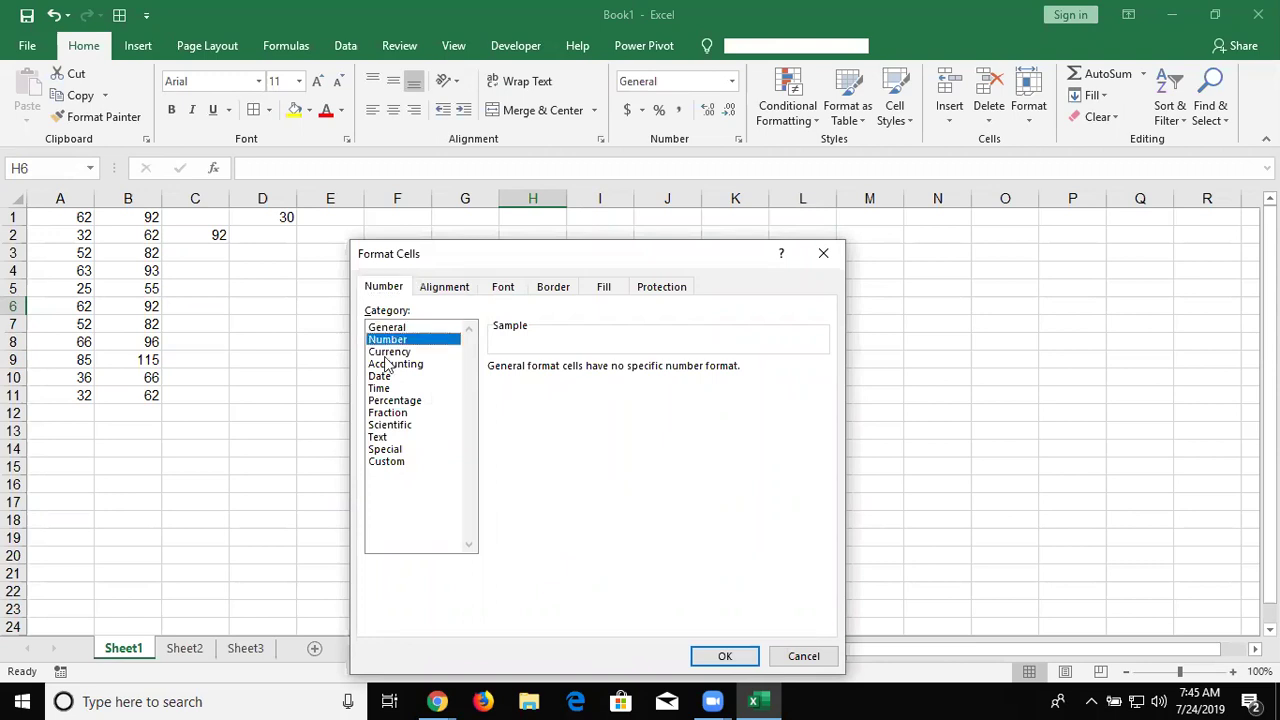
key("Down")
key("Down")
key("Down")
key("Down")
key("Down")
key("Down")
key("Down")
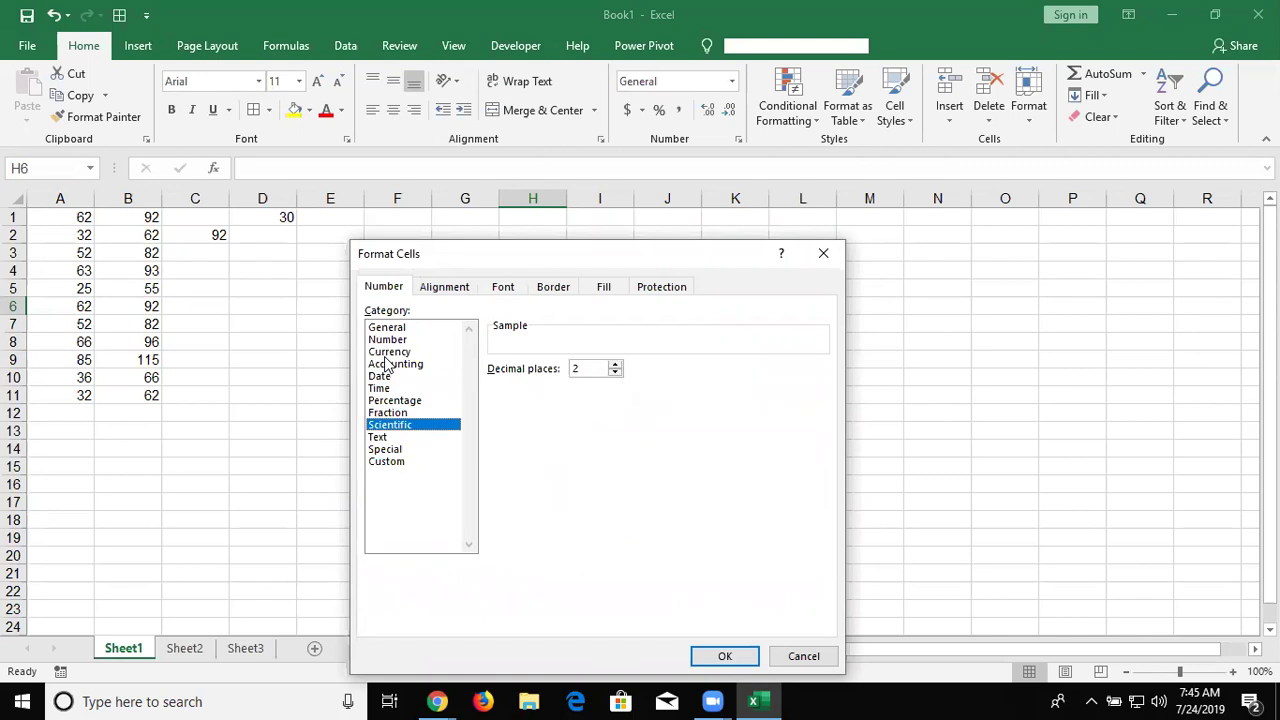
key("ctrl+Tab")
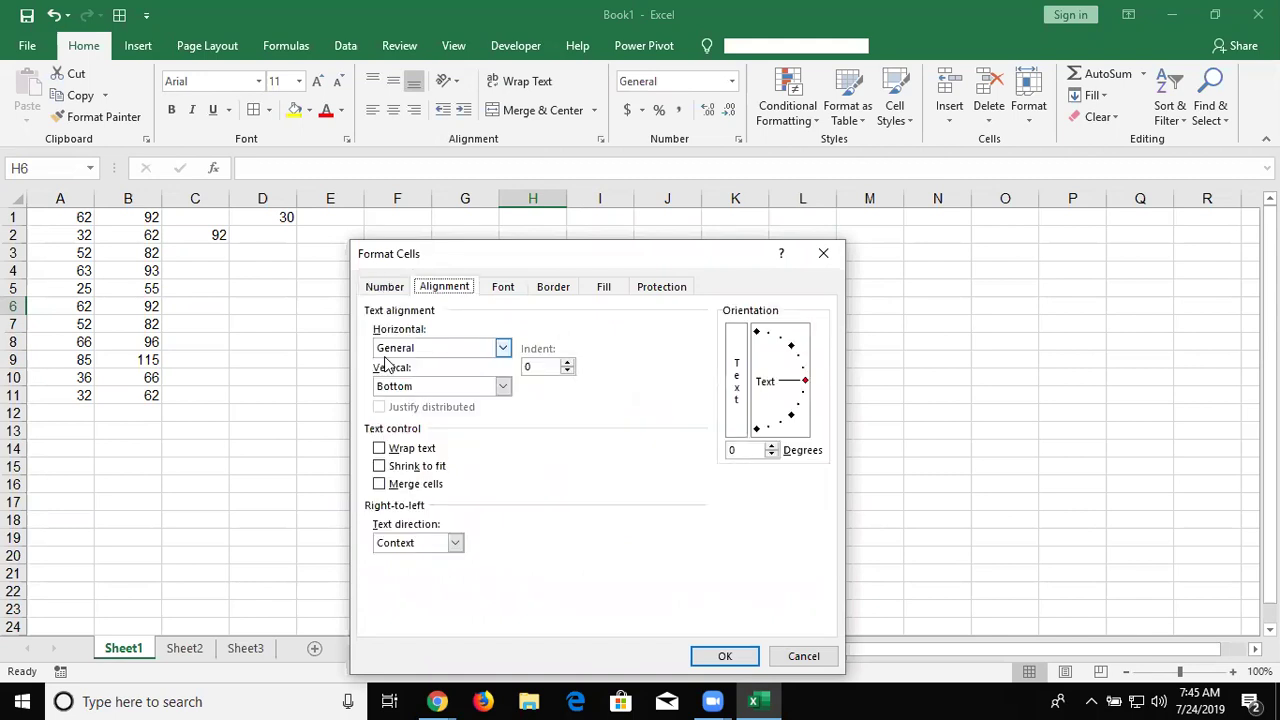
key("Tab")
key("Tab")
key("Tab")
key("Tab")
key("ctrl+Tab")
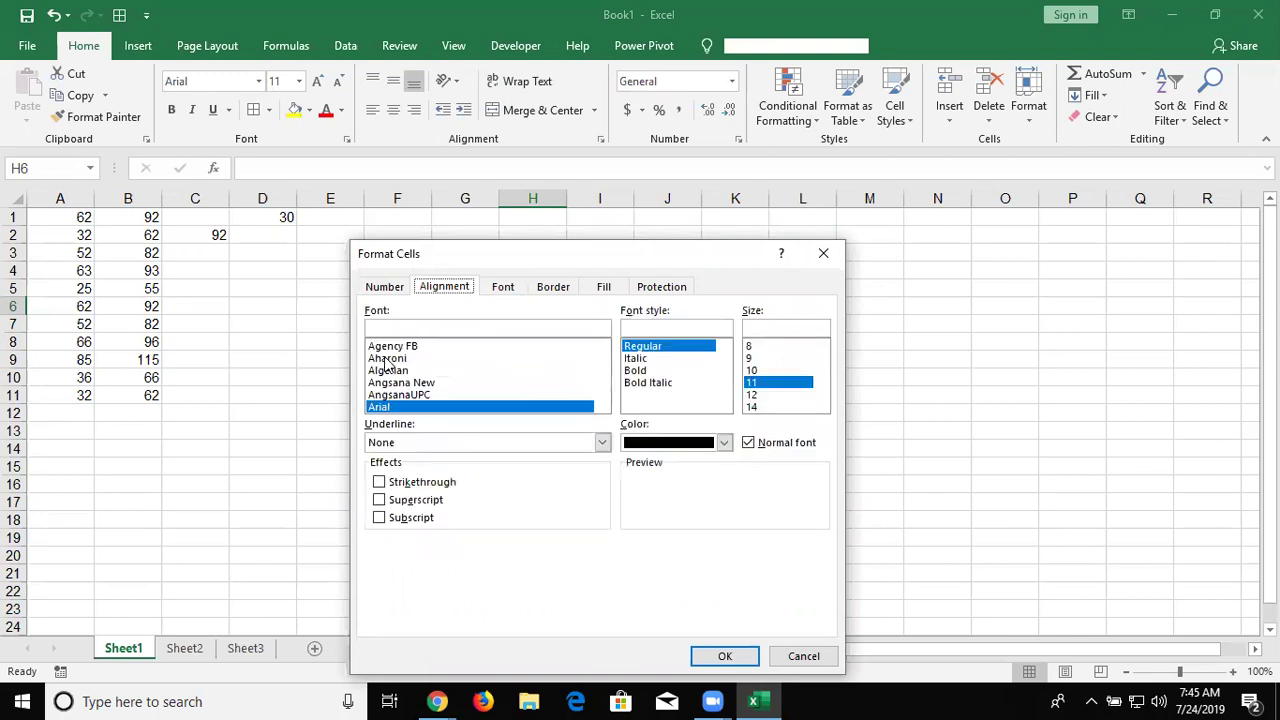
key("ctrl+Tab")
key("ctrl+Tab")
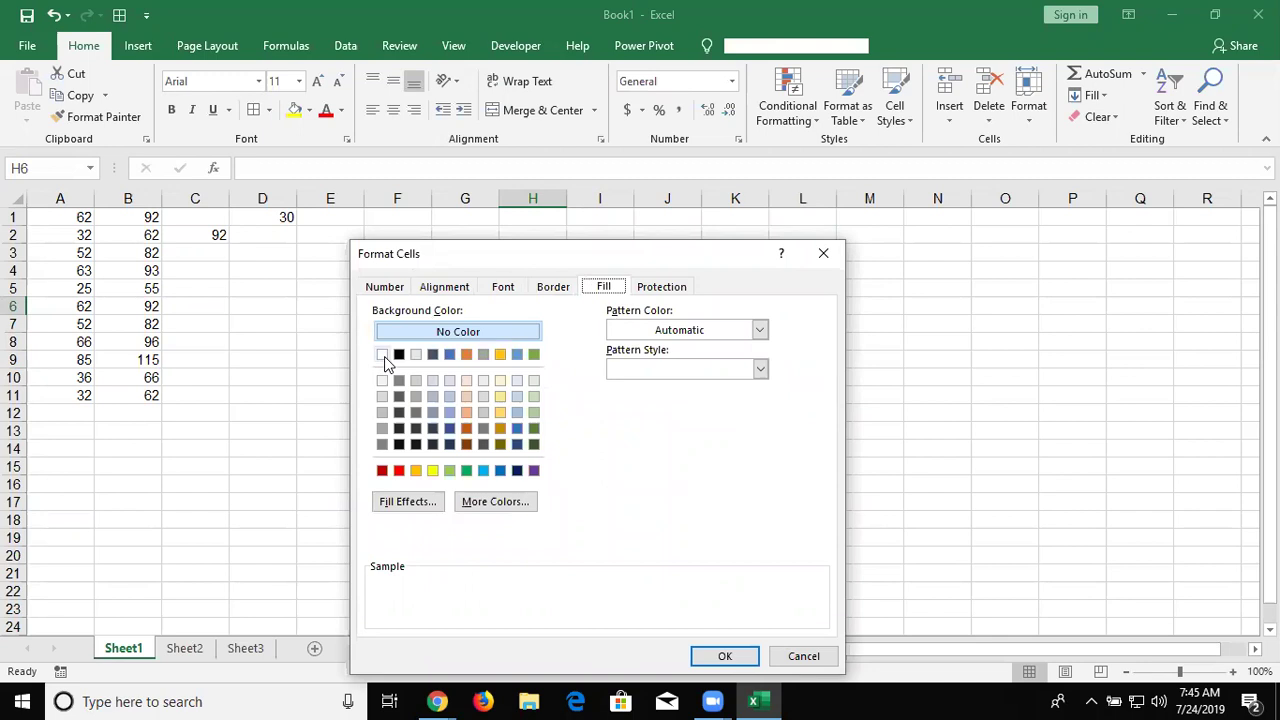
key("ctrl+shift+Tab")
key("ctrl+shift+Tab")
key("ctrl+shift+Tab")
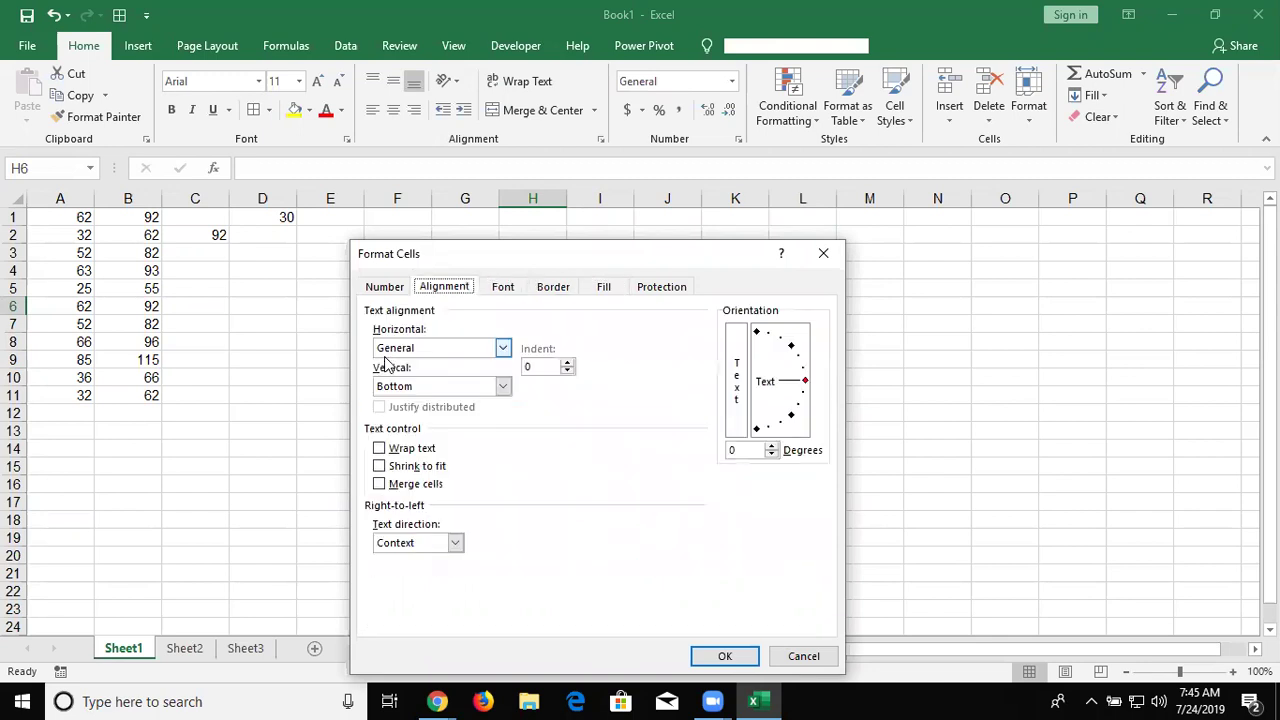
key("ctrl+Tab")
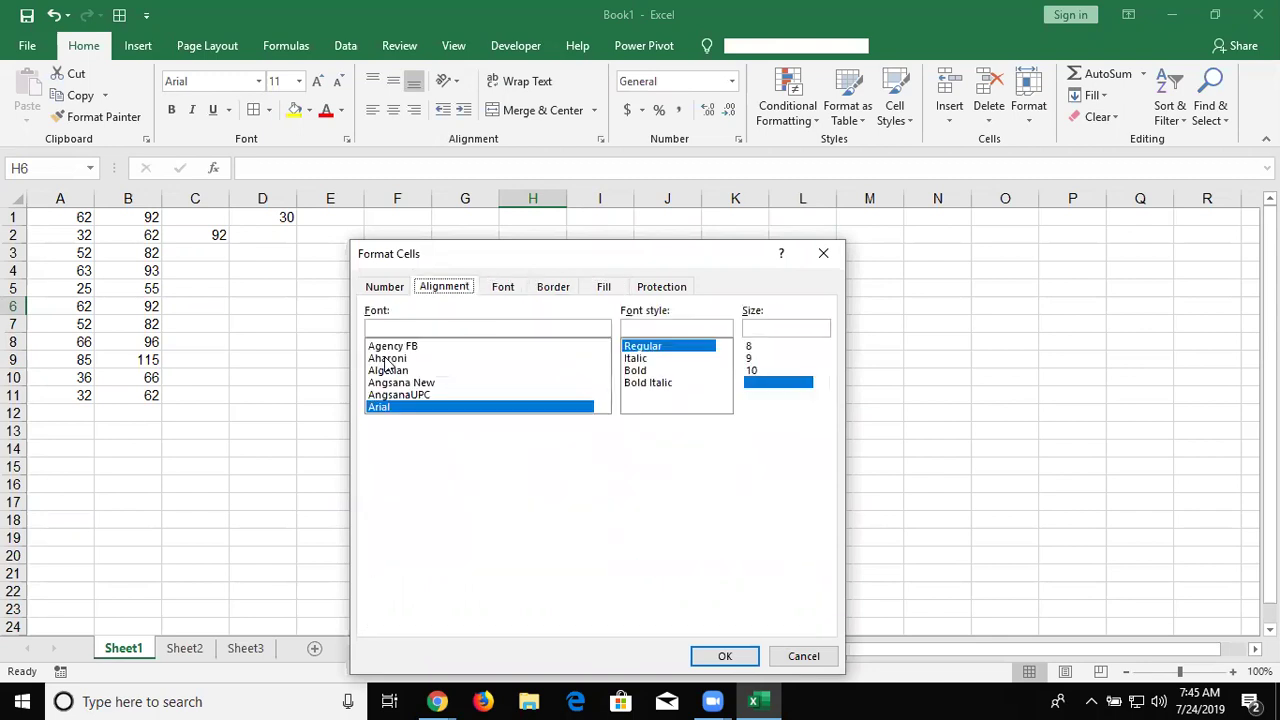
key("ctrl+Tab")
key("ctrl+Tab")
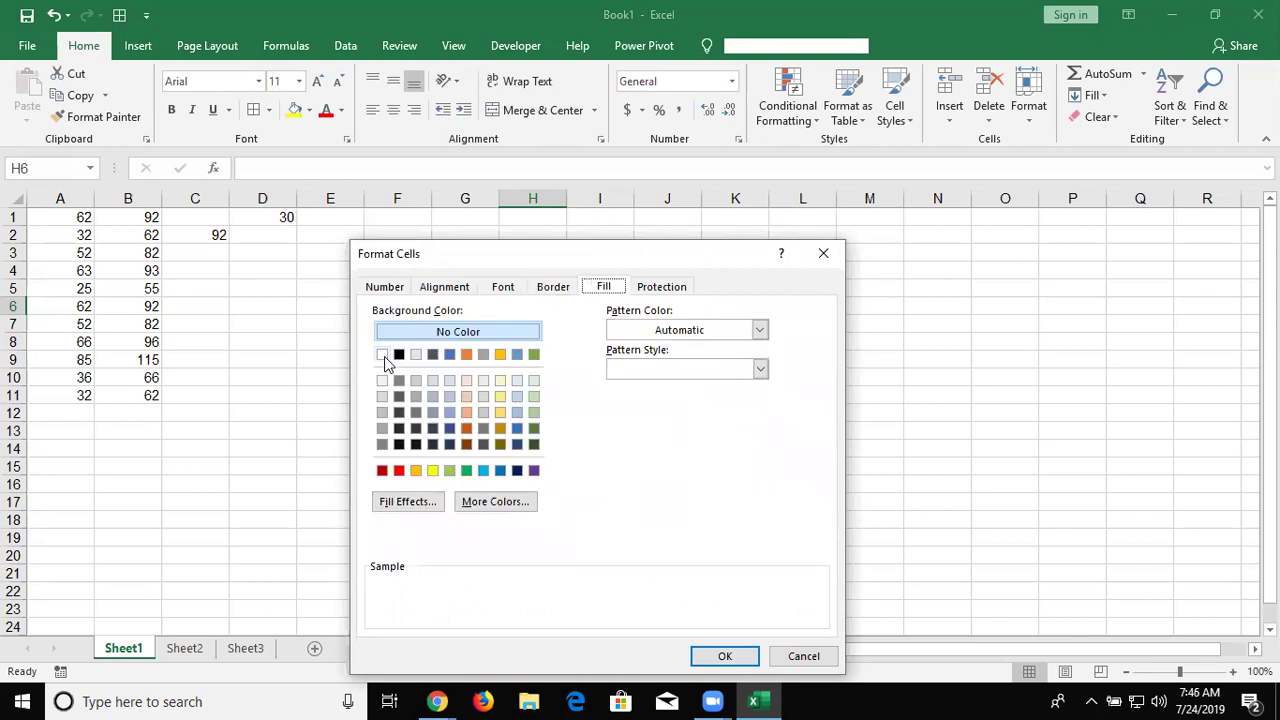
key("ctrl+shift+Tab")
key("ctrl+shift+Tab")
key("Tab")
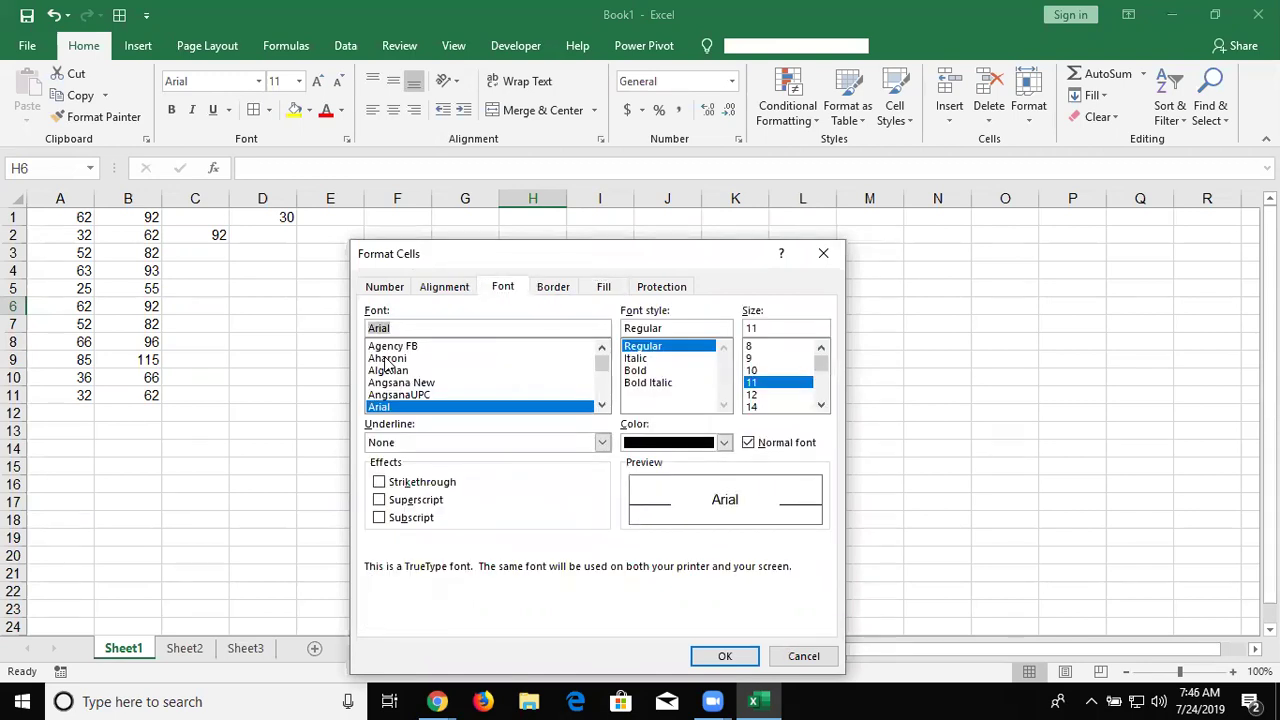
key("Escape")
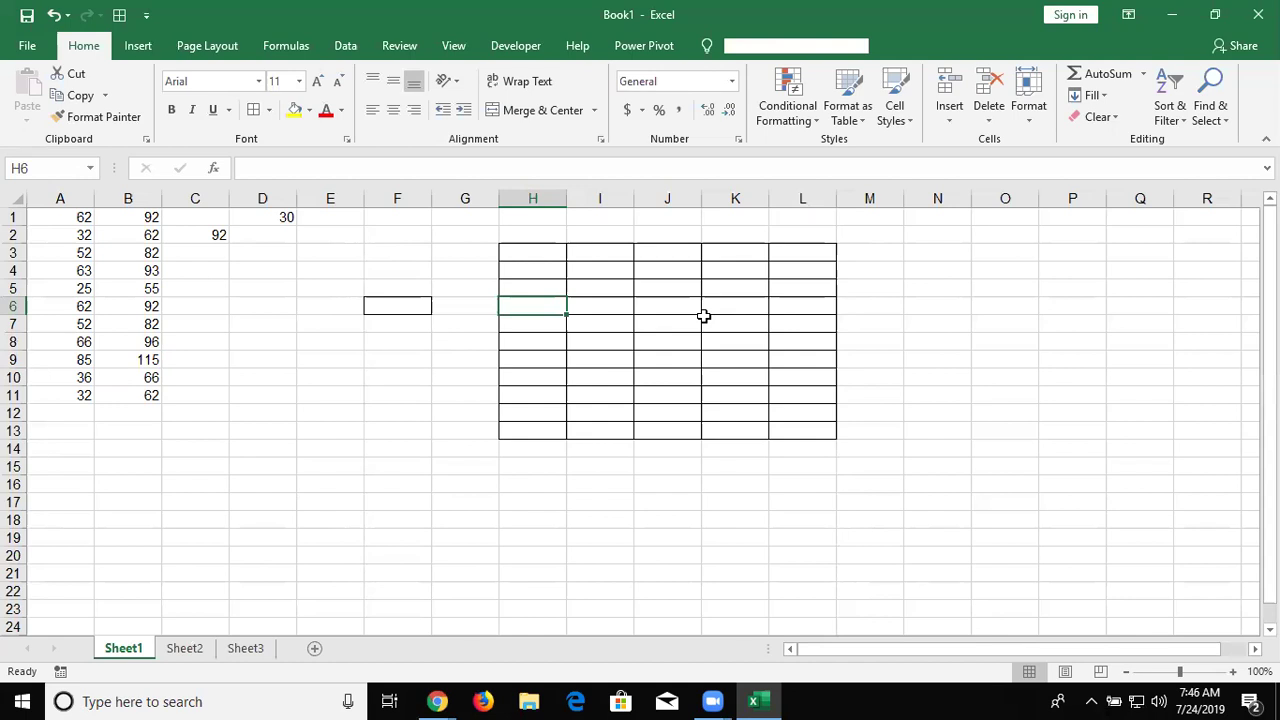
key("super+d")
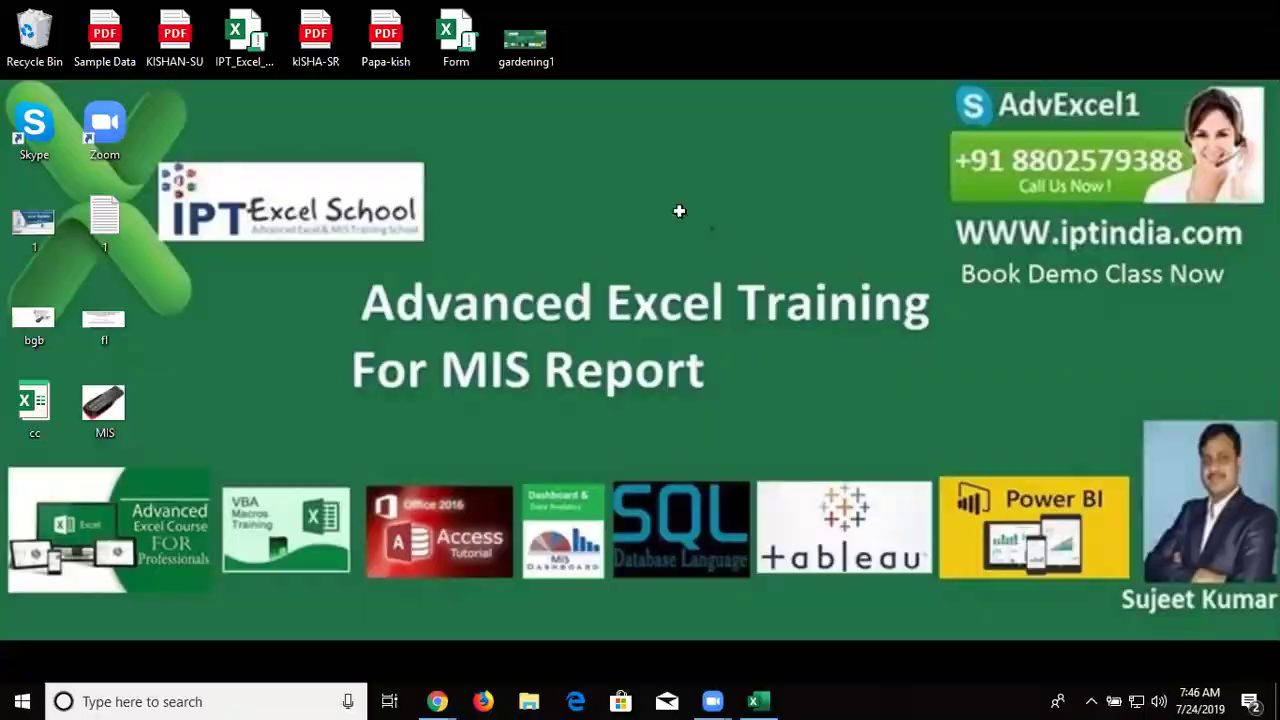
key("super+d")
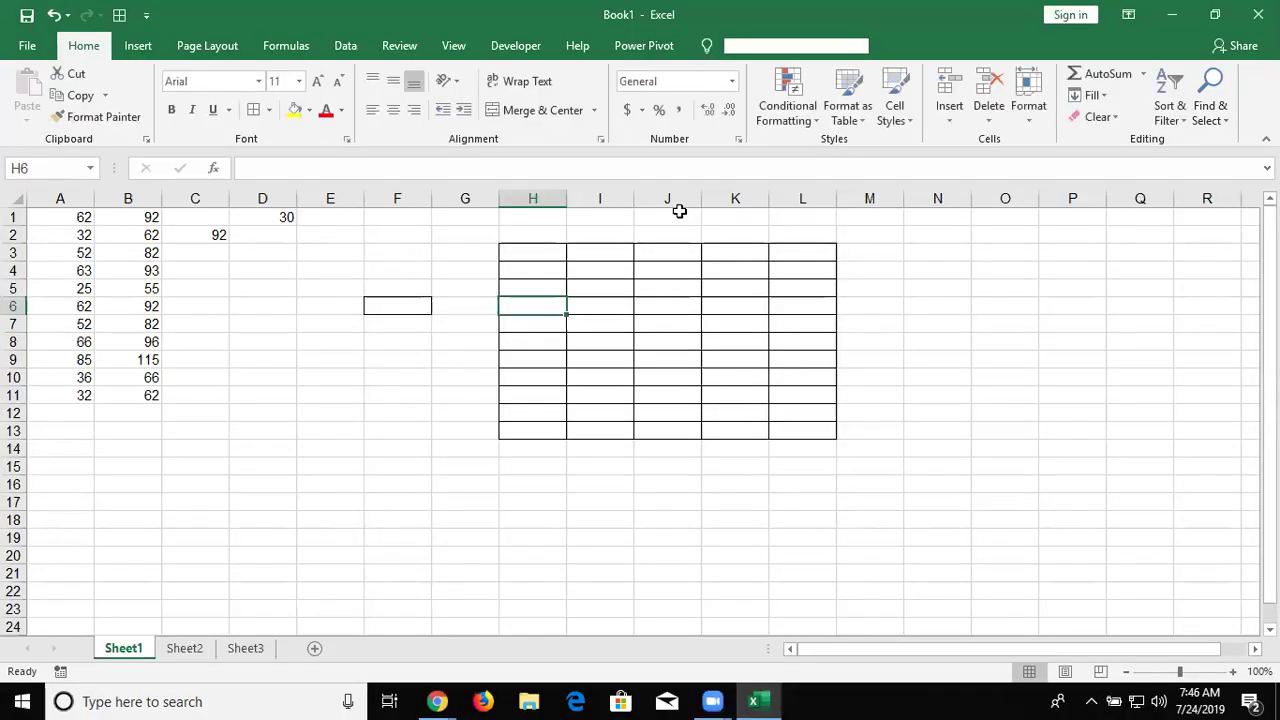
key("shift+F10")
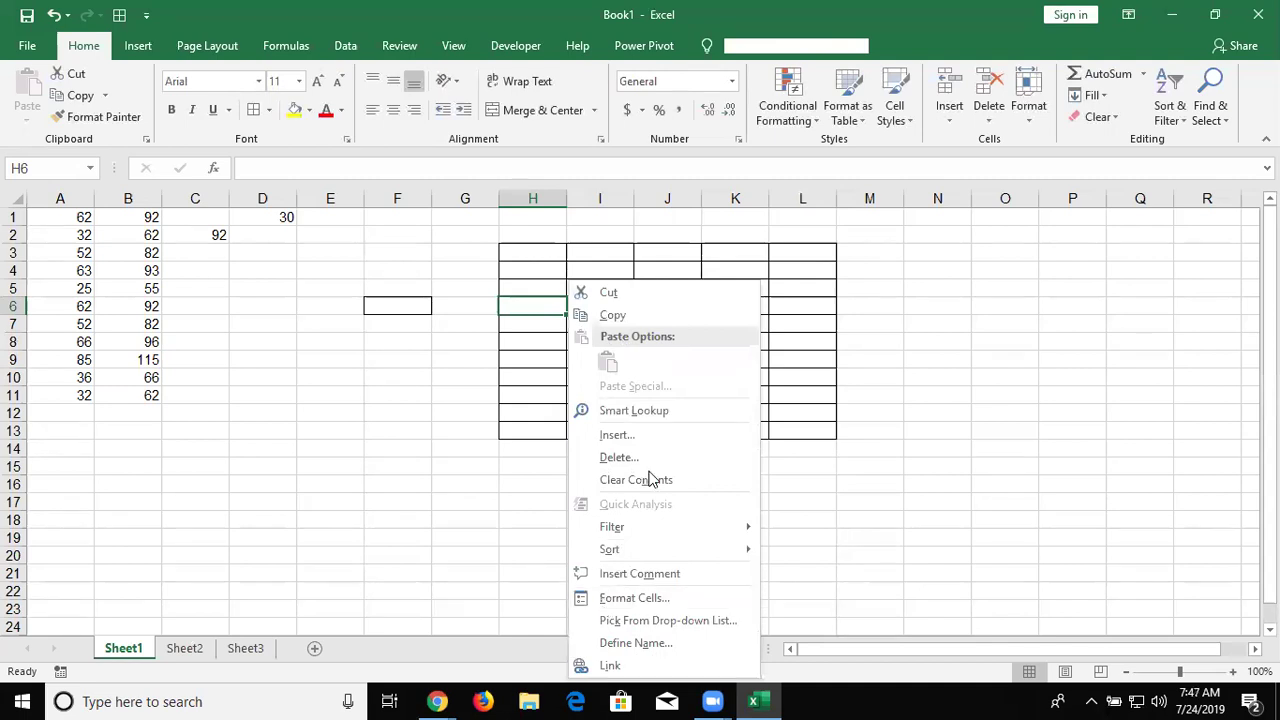
key("Escape")
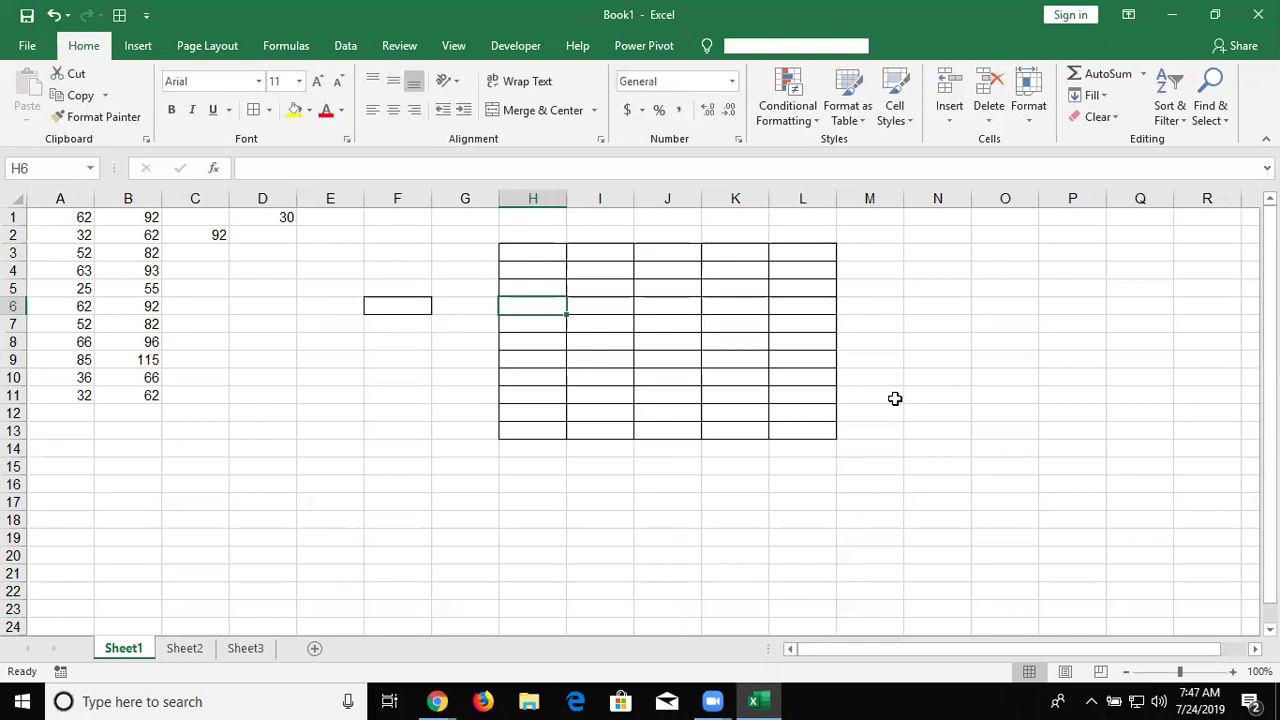
key("shift+F10")
key("Escape")
left_click(895, 399)
right_click(895, 399)
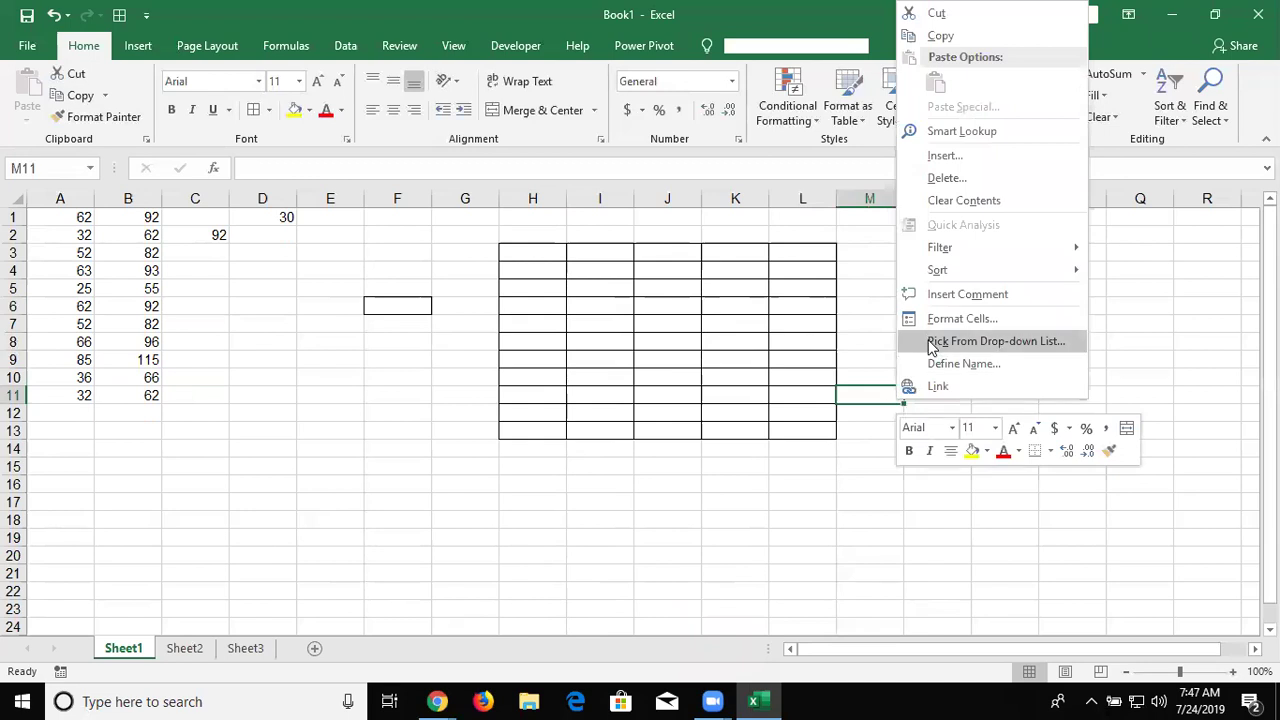
left_click(407, 362)
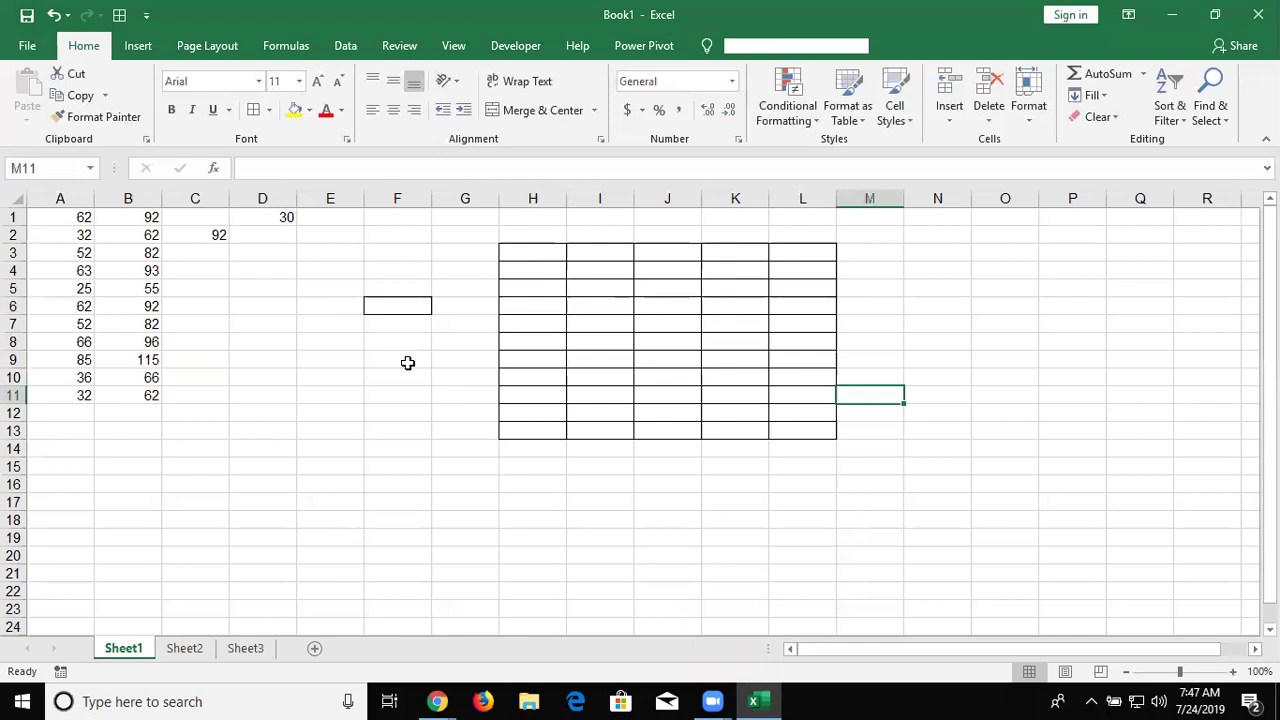
Open and dismiss the E6 context menu twice, then minimize Excel with Windows+D
left_click(335, 307)
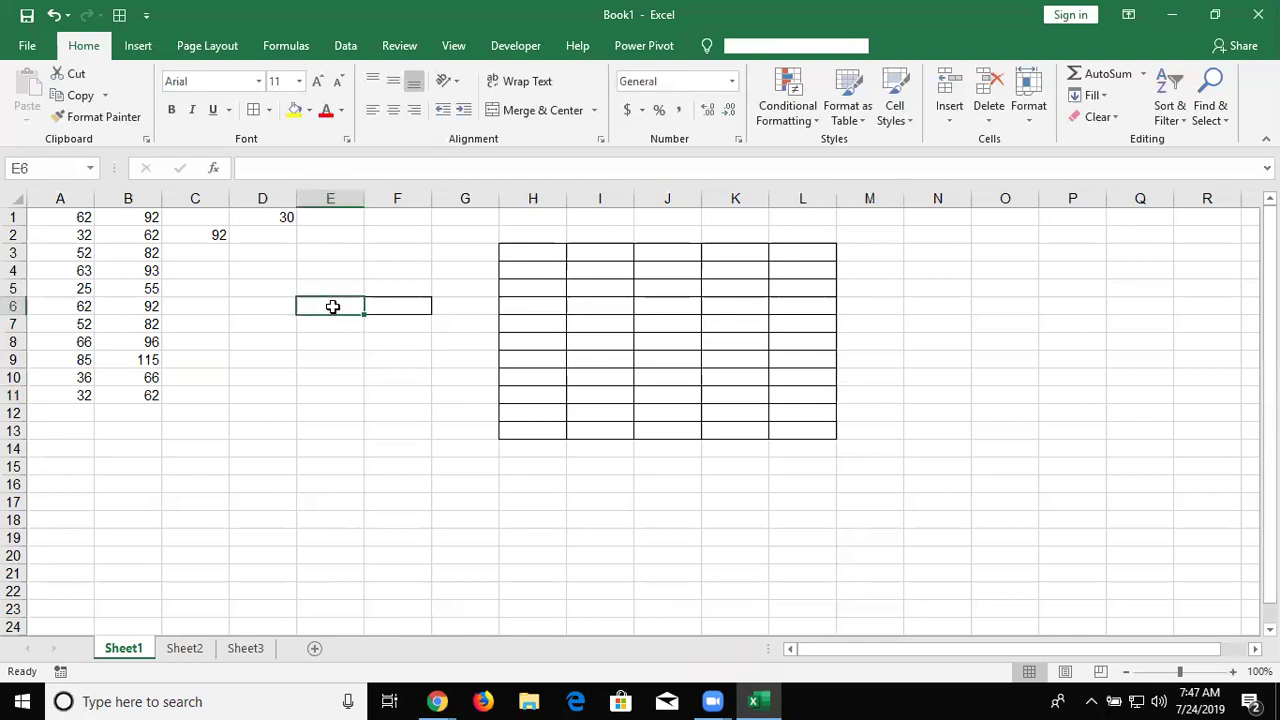
right_click(333, 307)
left_click(332, 306)
right_click(333, 307)
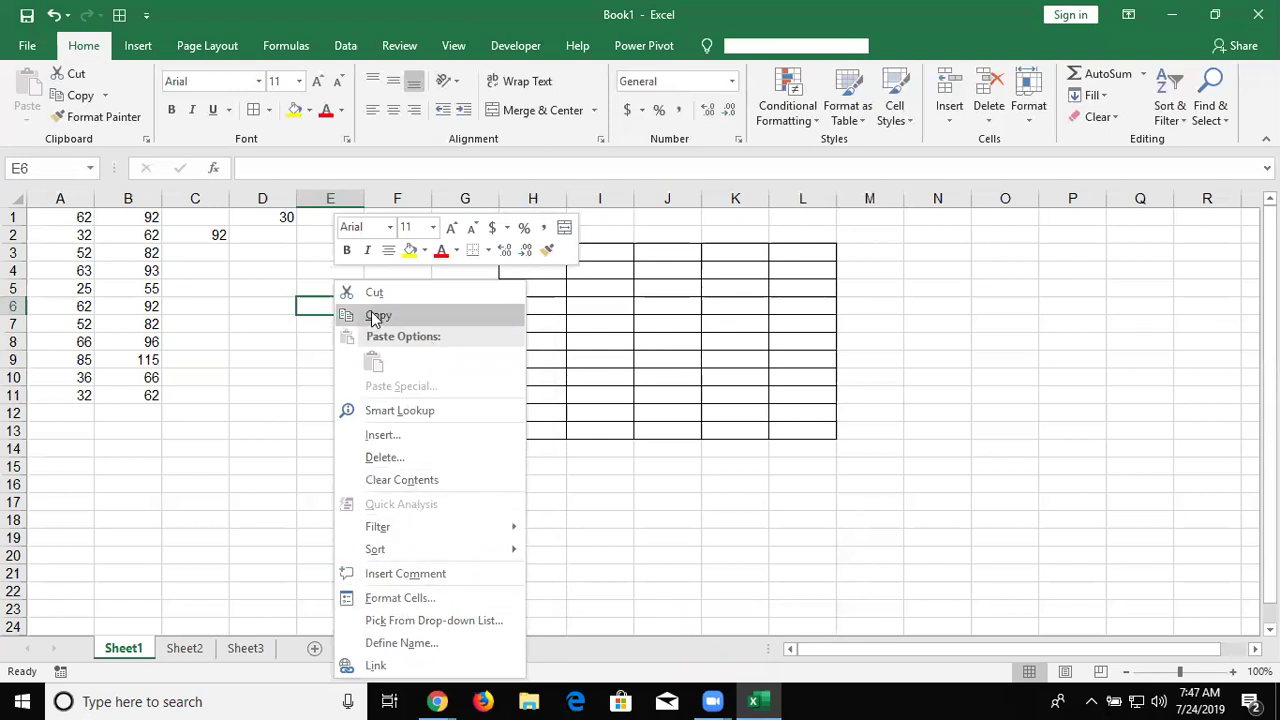
left_click(594, 581)
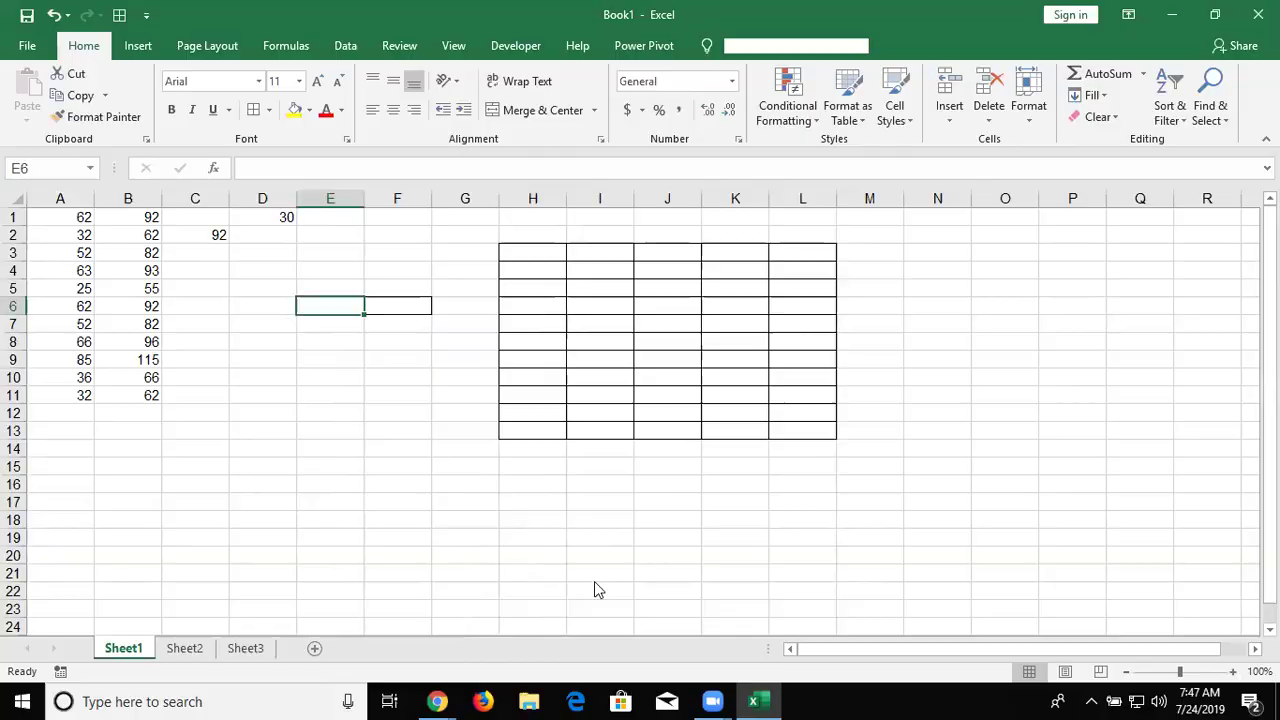
key("super+d")
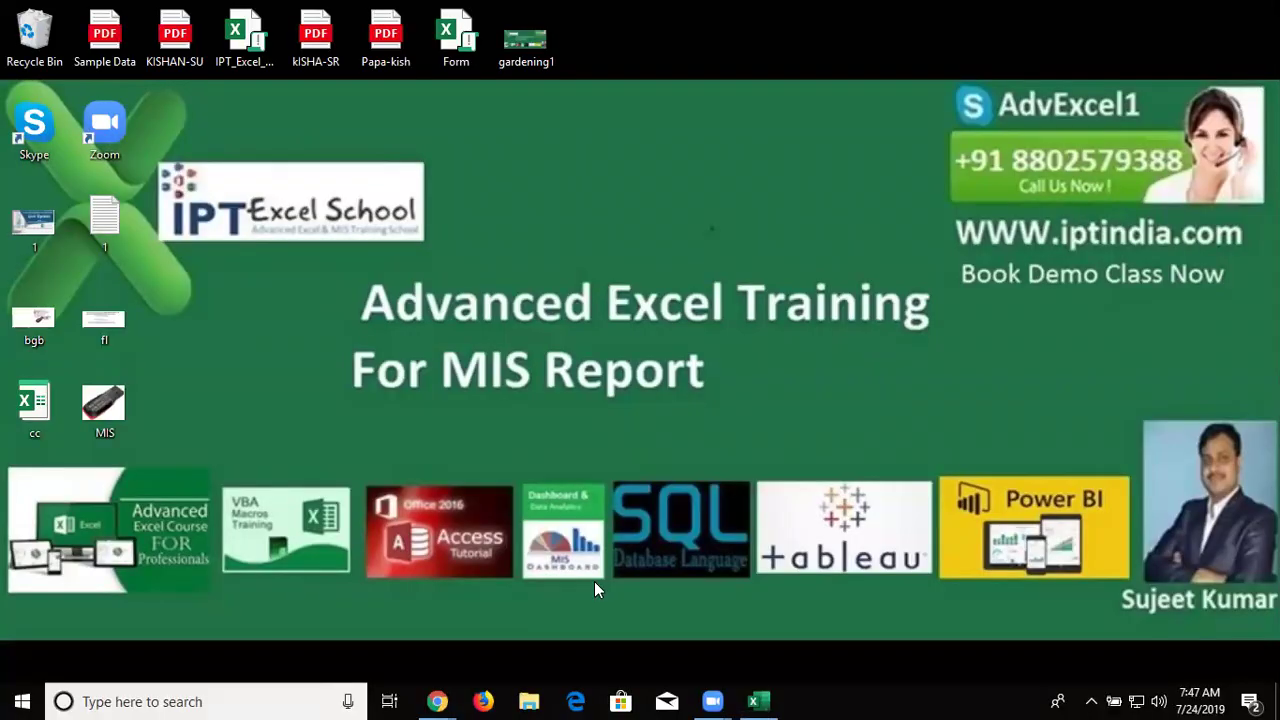